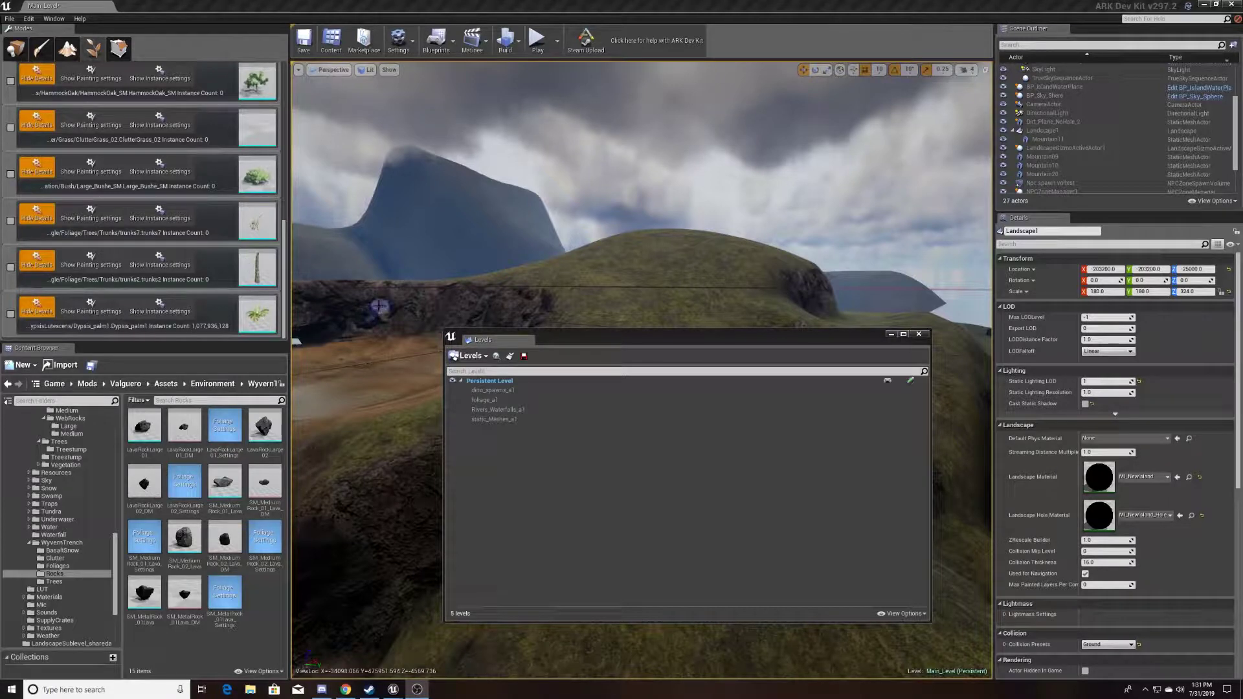
scroll(157, 220, "up", 10)
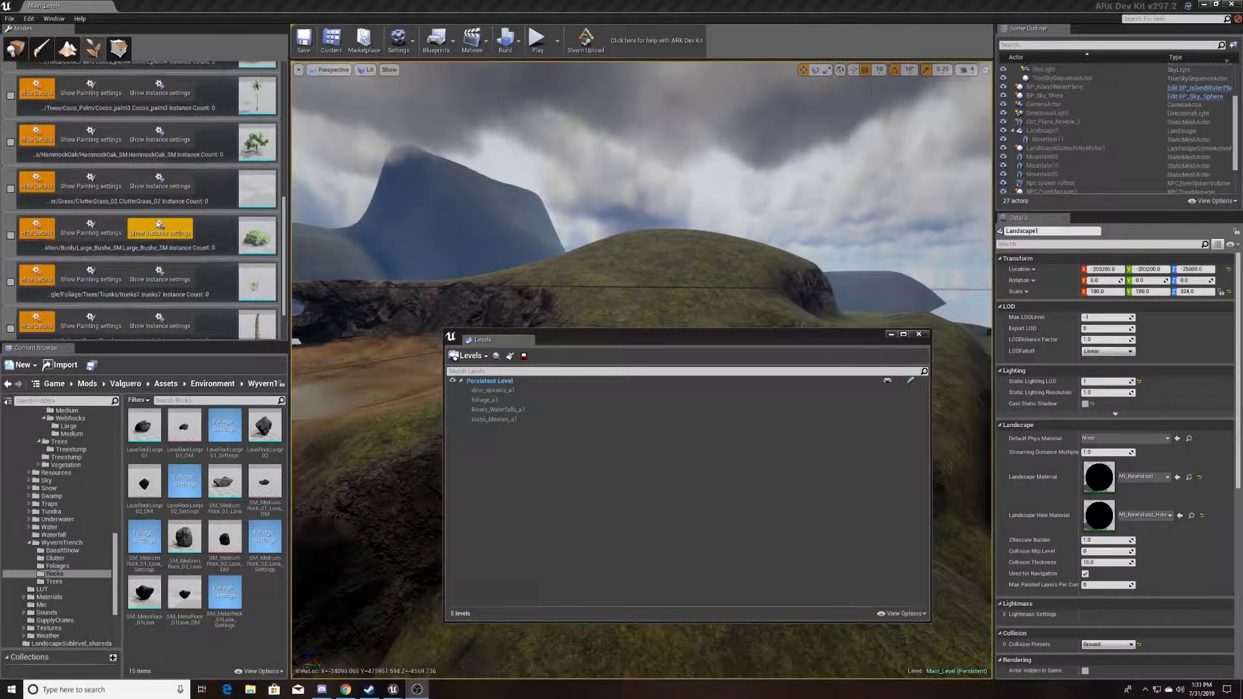
scroll(157, 224, "down", 5)
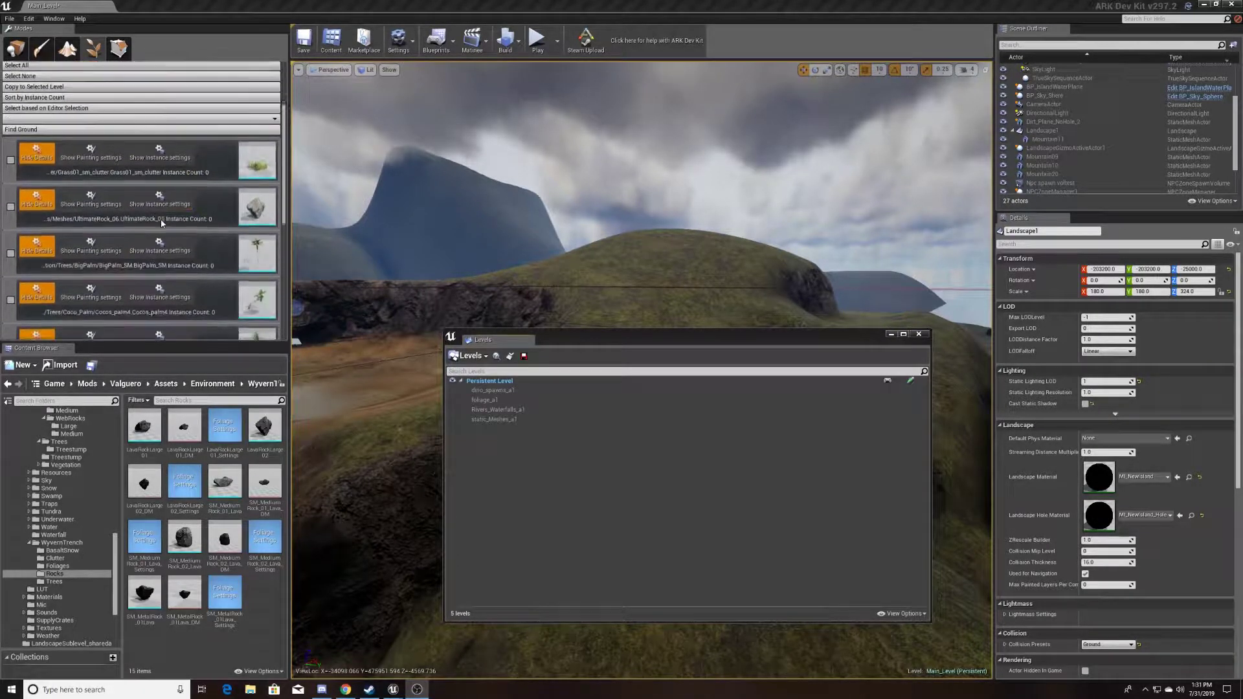
scroll(166, 273, "down", 2)
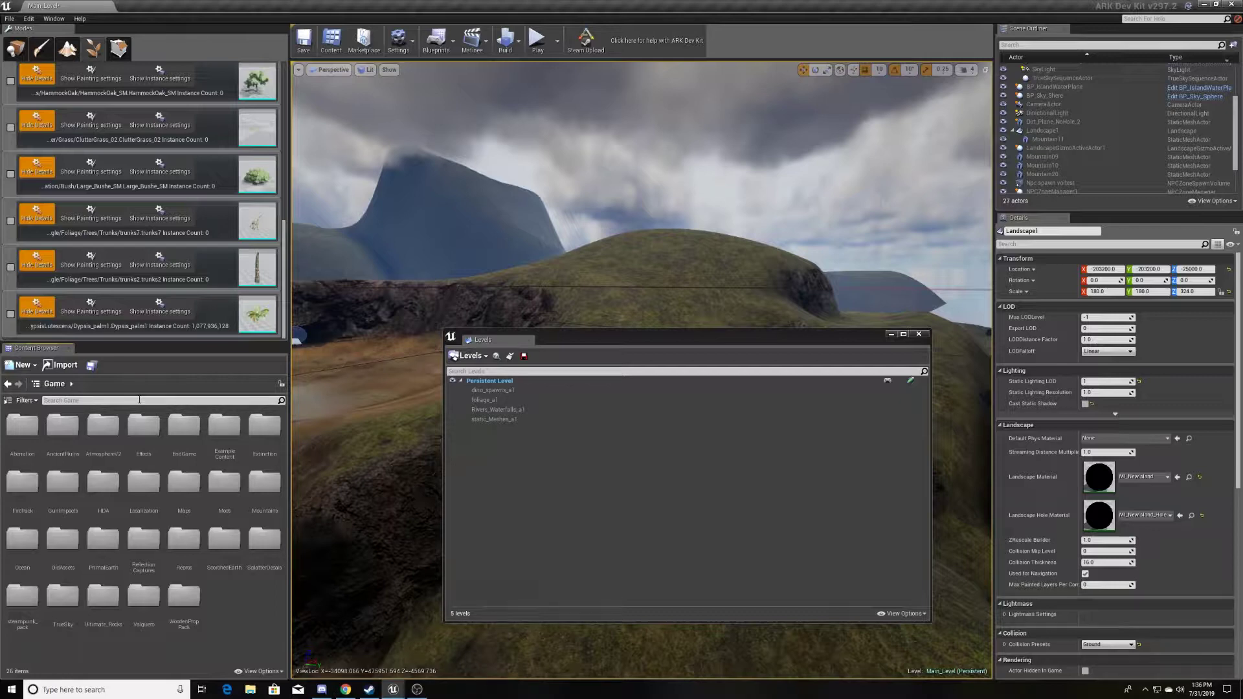
Search the whole Game folder for "pickup" and look through the matching foliage settings and harvest component assets
type("pick")
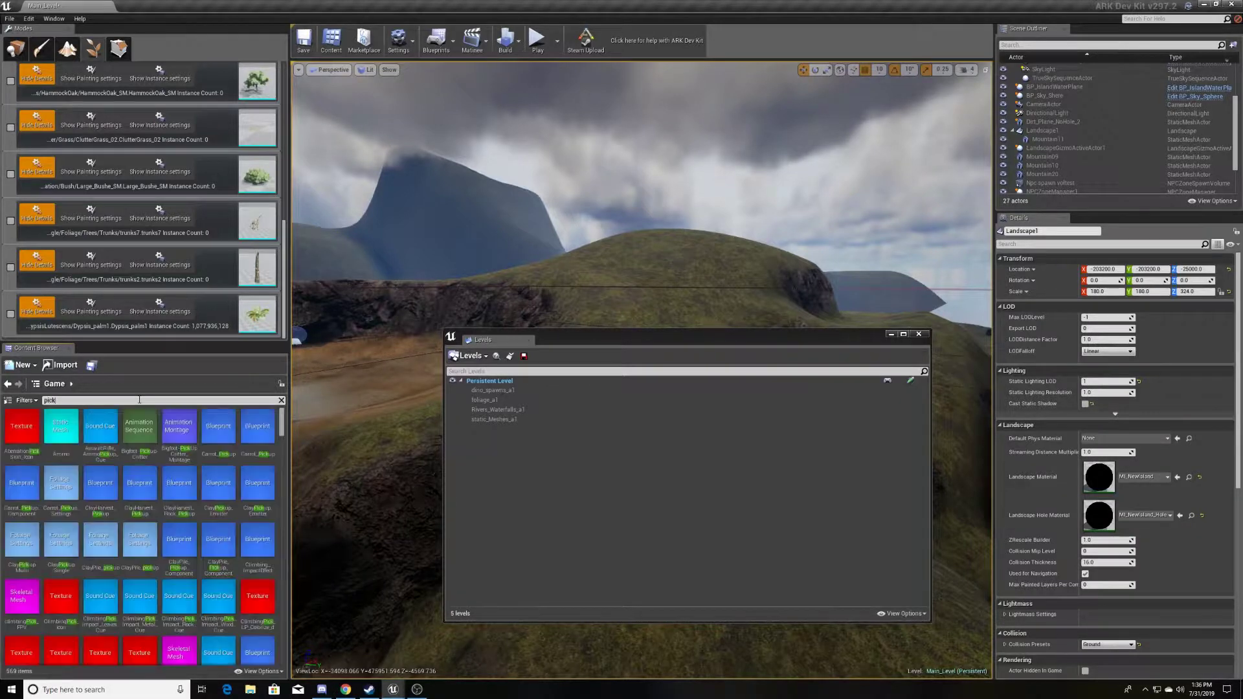
type("up")
scroll(201, 486, "down", 1)
scroll(201, 485, "down", 2)
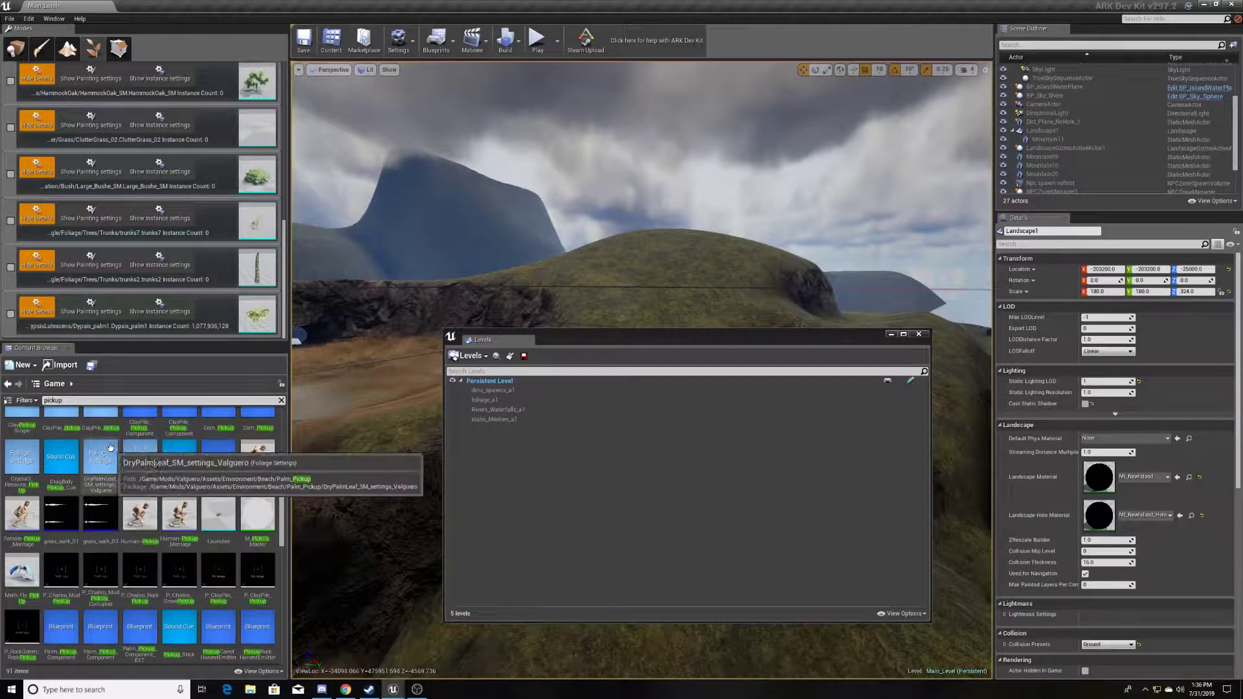
scroll(197, 473, "down", 4)
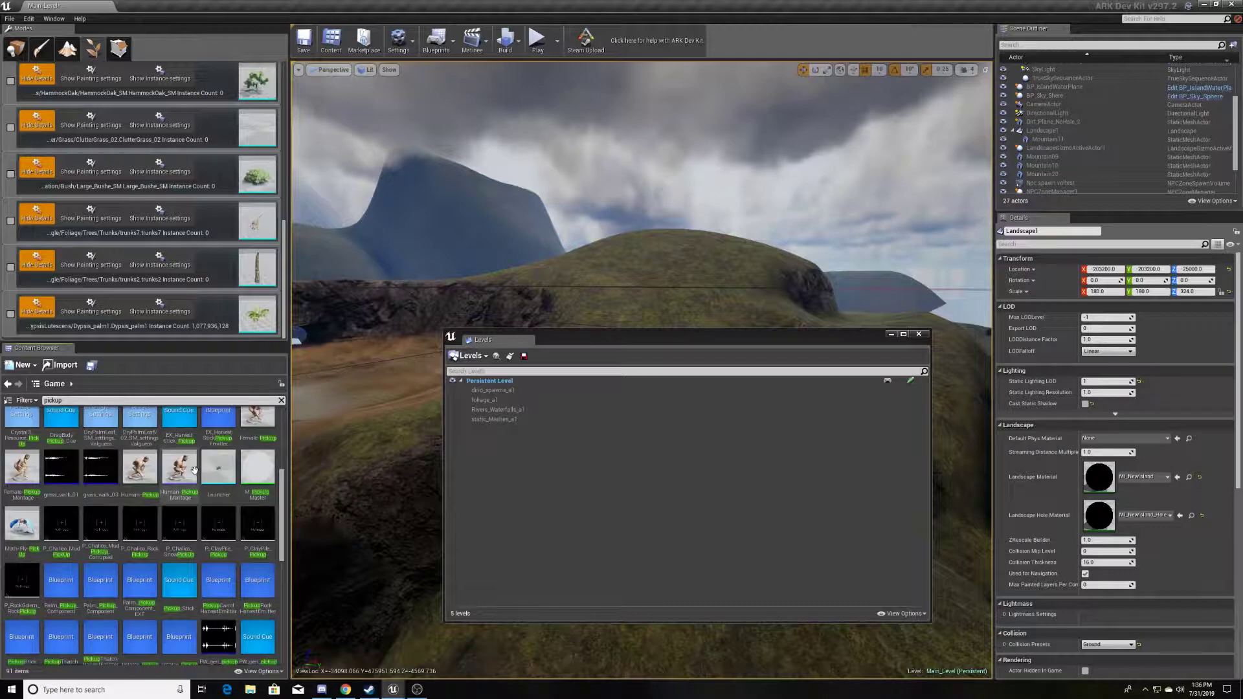
scroll(197, 485, "down", 2)
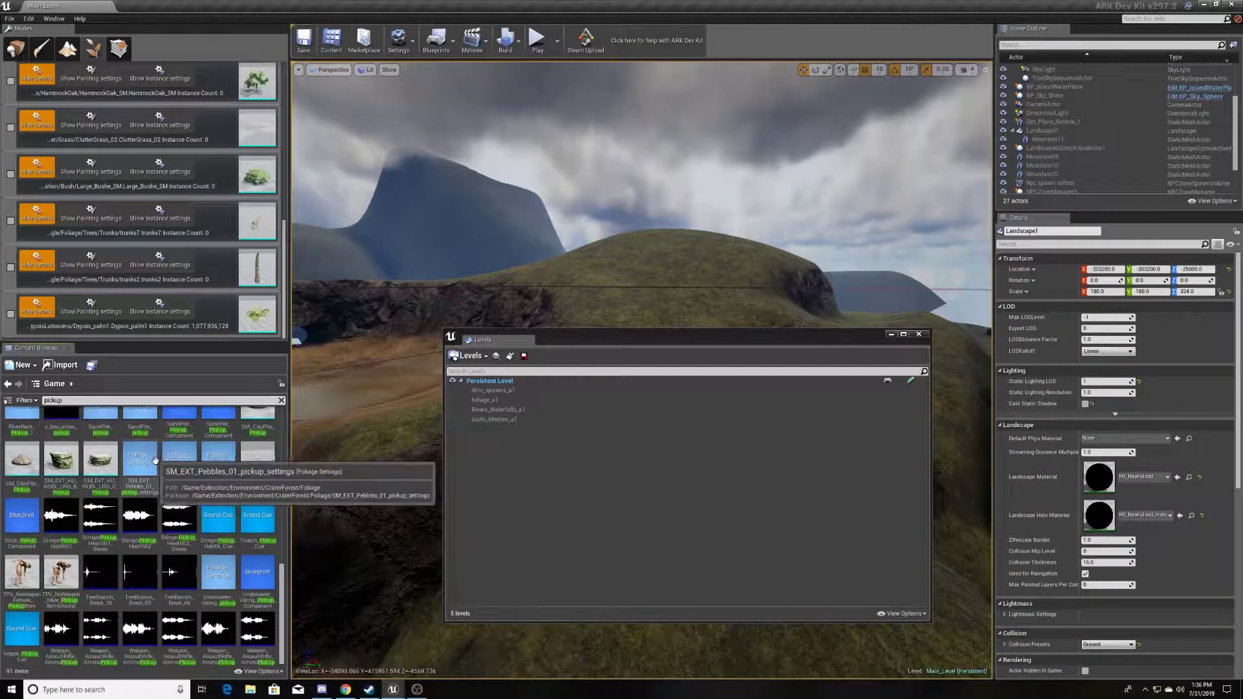
scroll(208, 464, "up", 1)
scroll(208, 464, "up", 1)
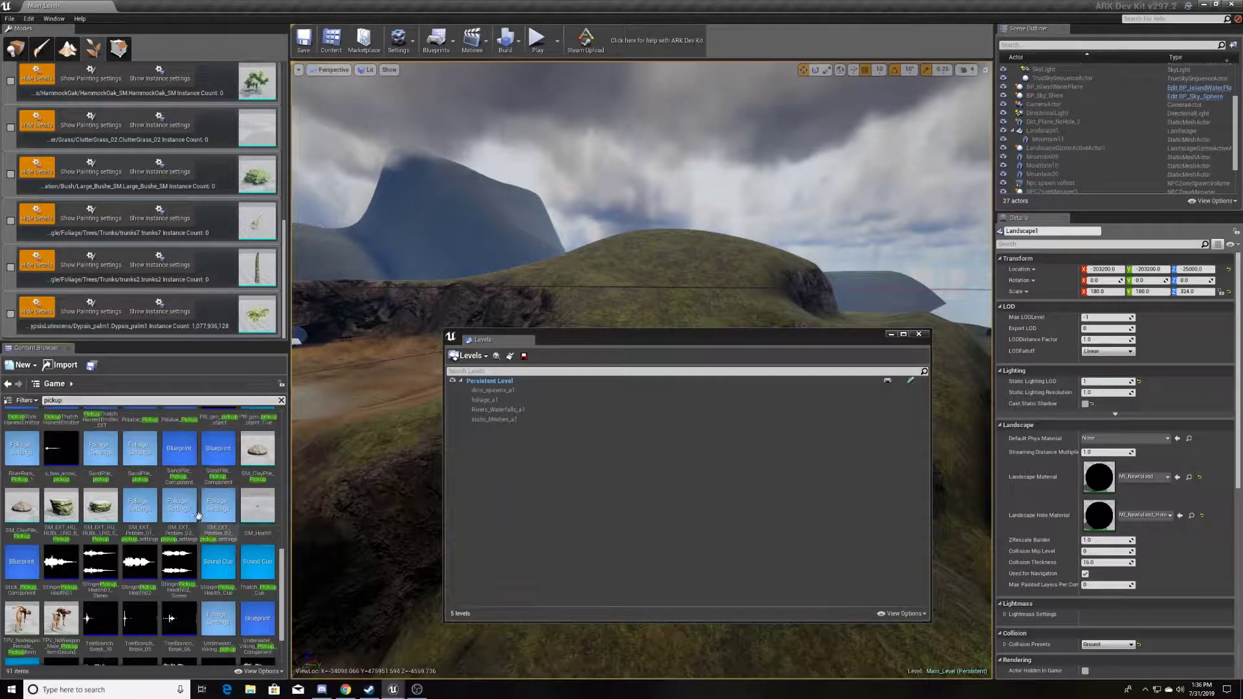
scroll(76, 483, "down", 2)
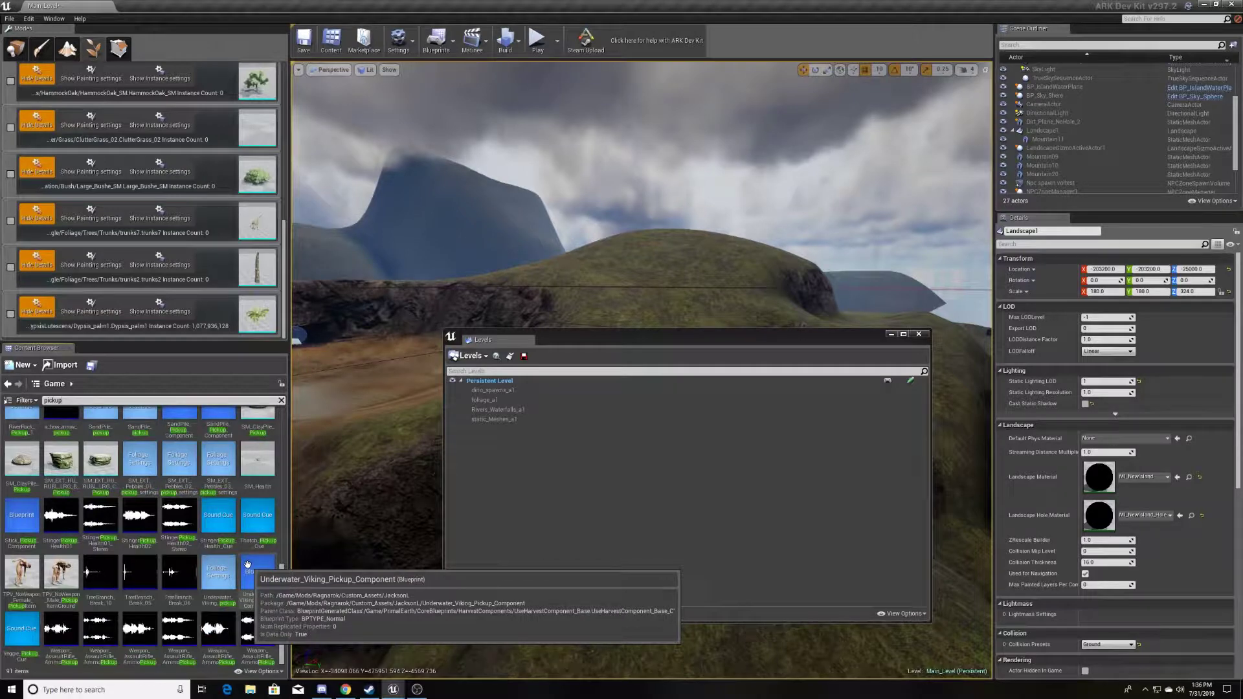
Open the SM_EXT_Pebbles_02_pickup_settings foliage settings and examine their mesh, painting, clustering and culling values
left_click(180, 464)
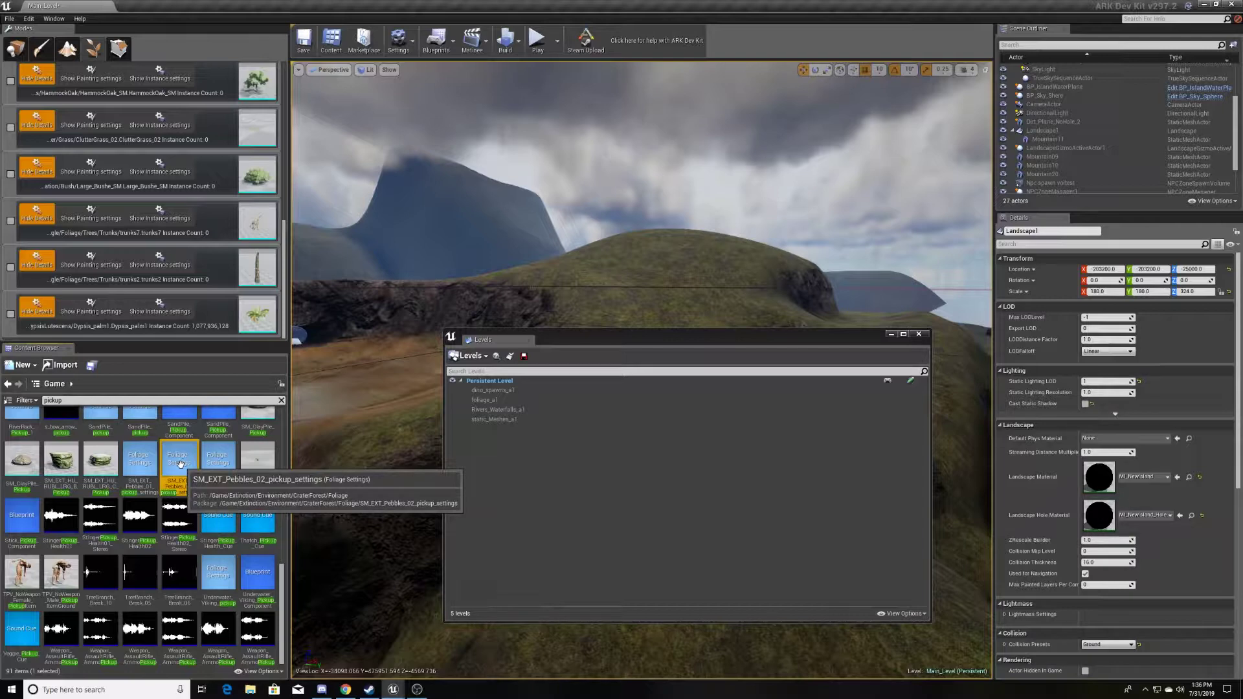
double_click(180, 464)
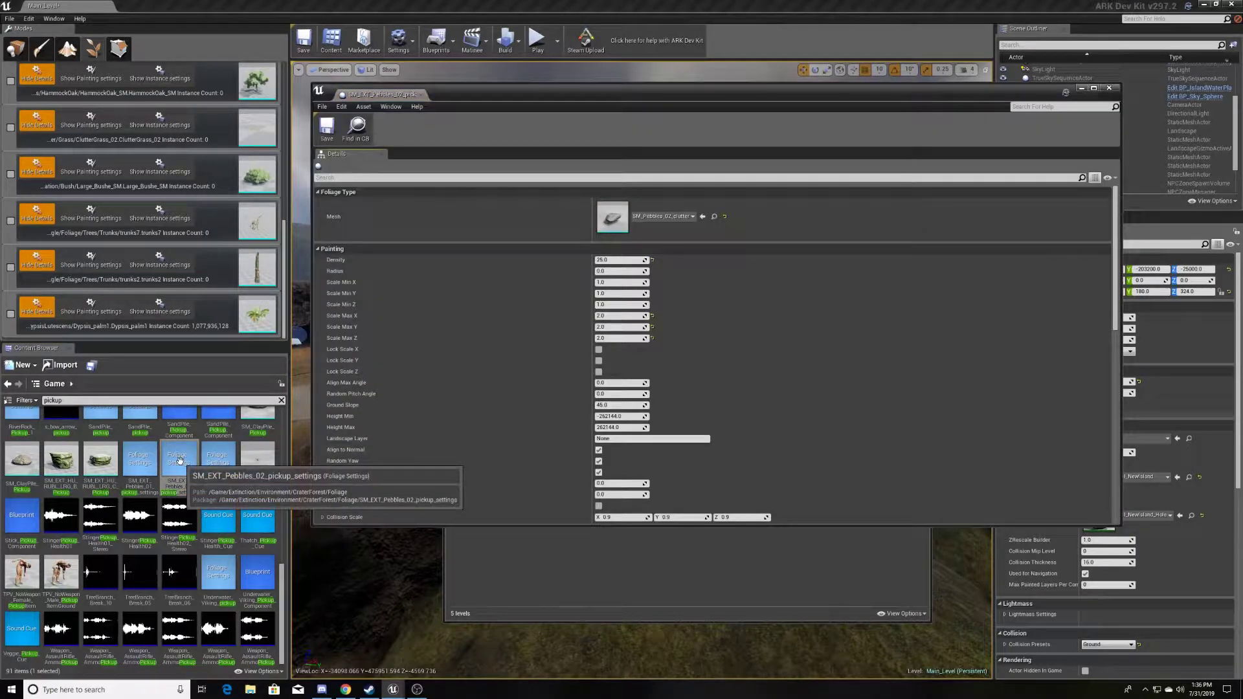
scroll(554, 297, "down", 8)
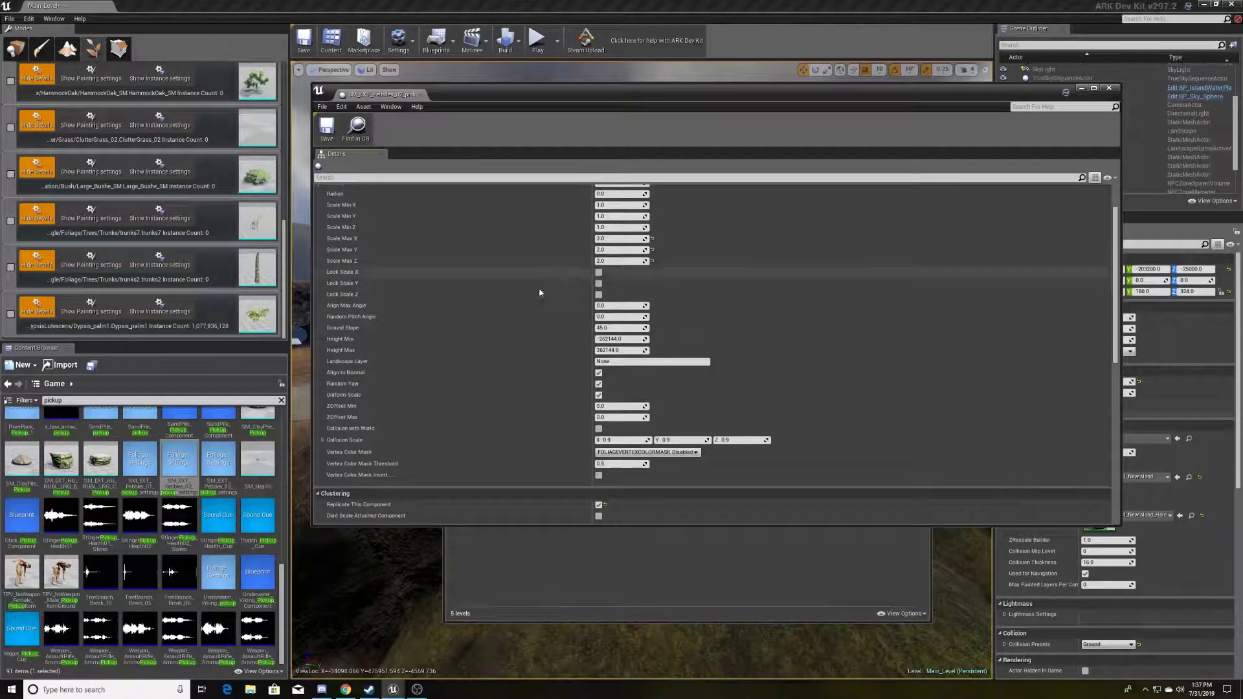
scroll(554, 297, "down", 2)
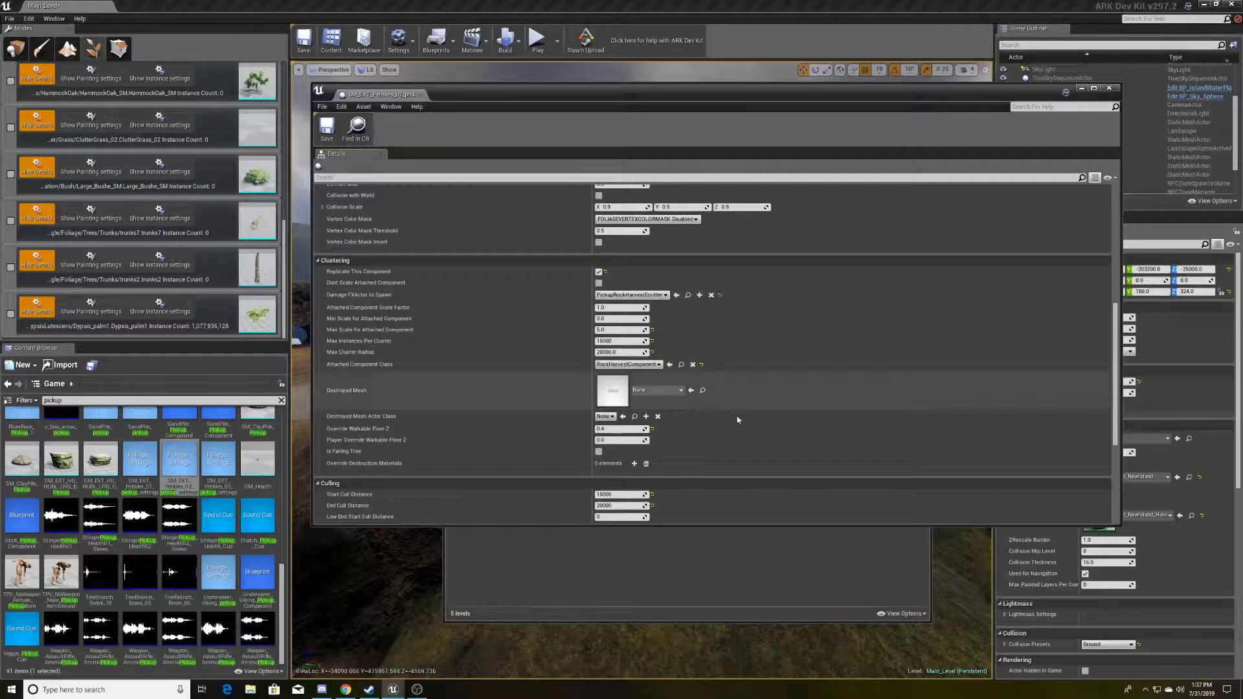
scroll(740, 402, "down", 5)
scroll(740, 402, "down", 3)
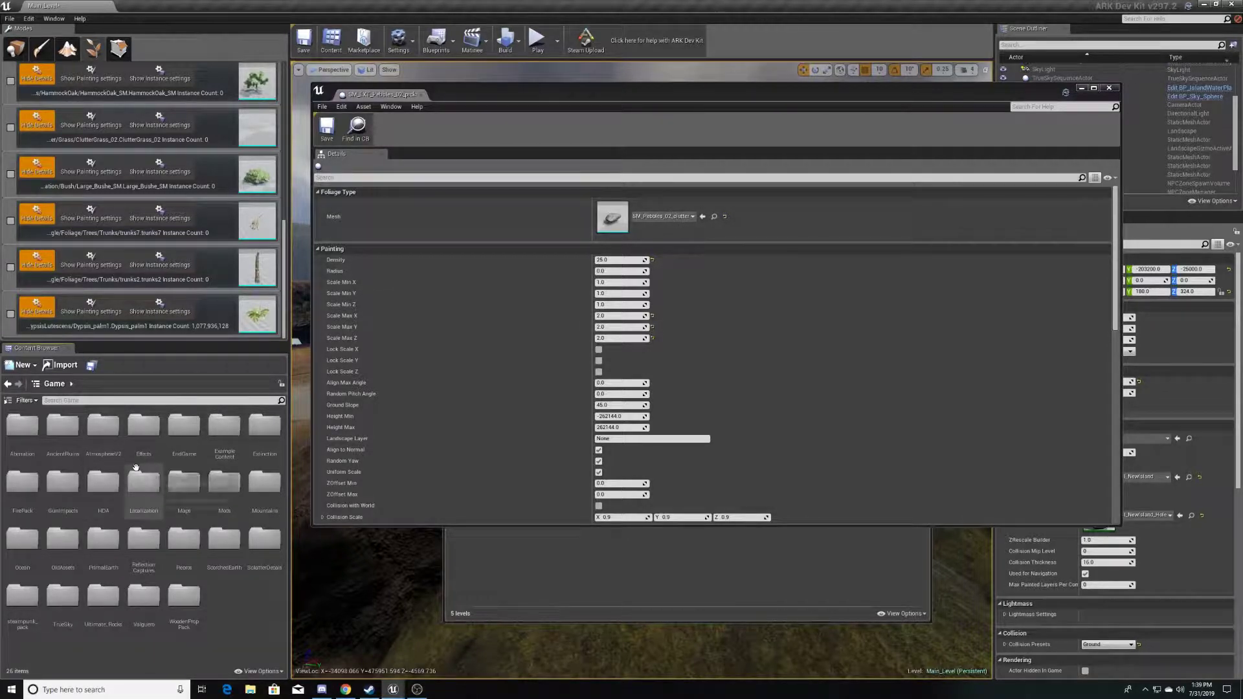
Browse to the mesh's source folder Aberration/Environment/FertileChamber/Vegetation/Foliage/Clutter/Rocks
double_click(22, 427)
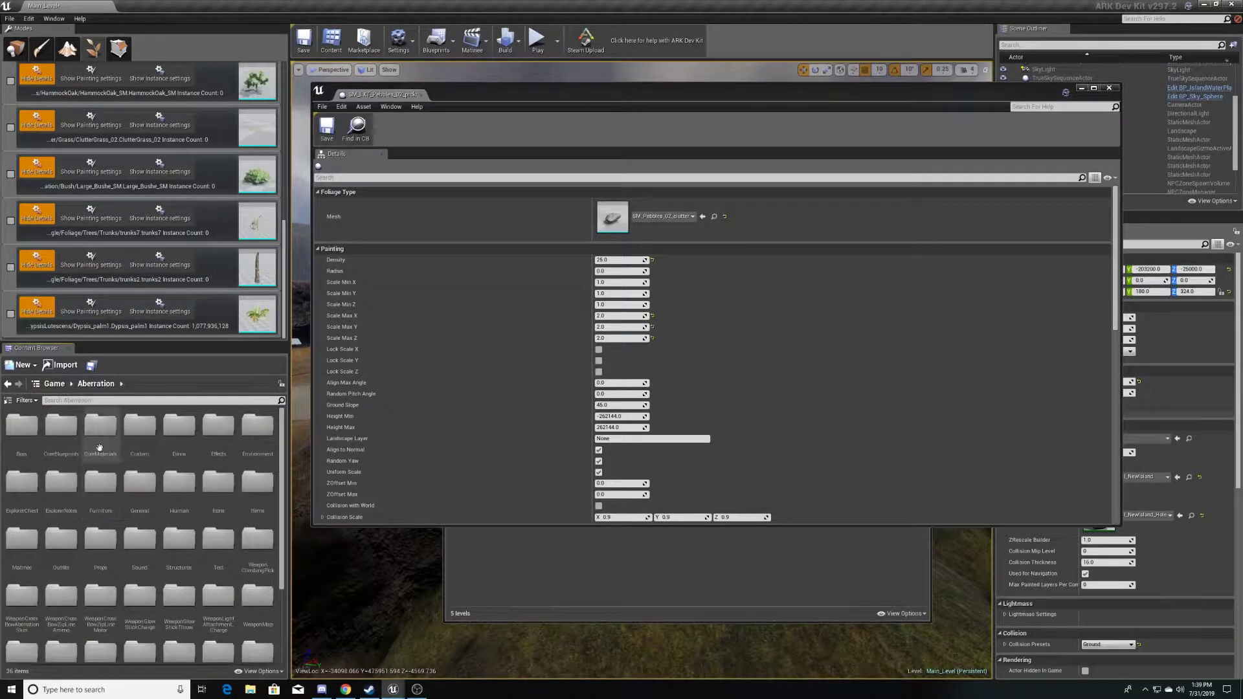
left_click(256, 441)
double_click(256, 441)
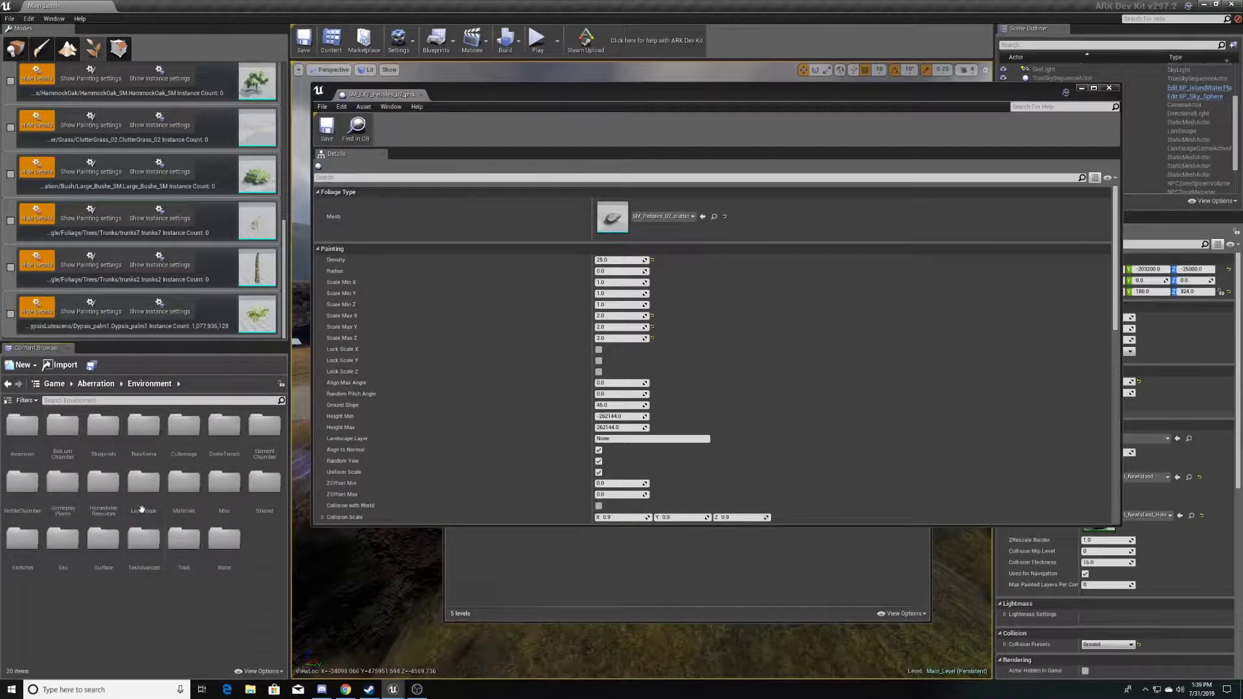
left_click(21, 492)
double_click(21, 492)
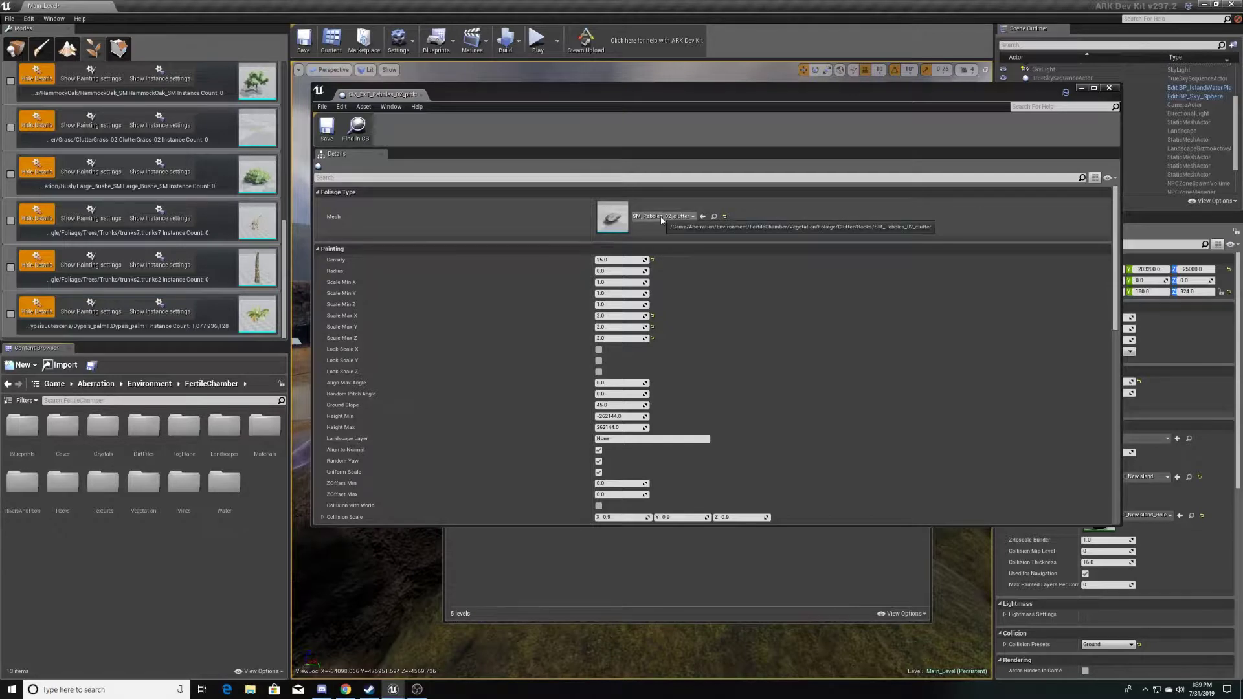
double_click(144, 483)
left_click(22, 427)
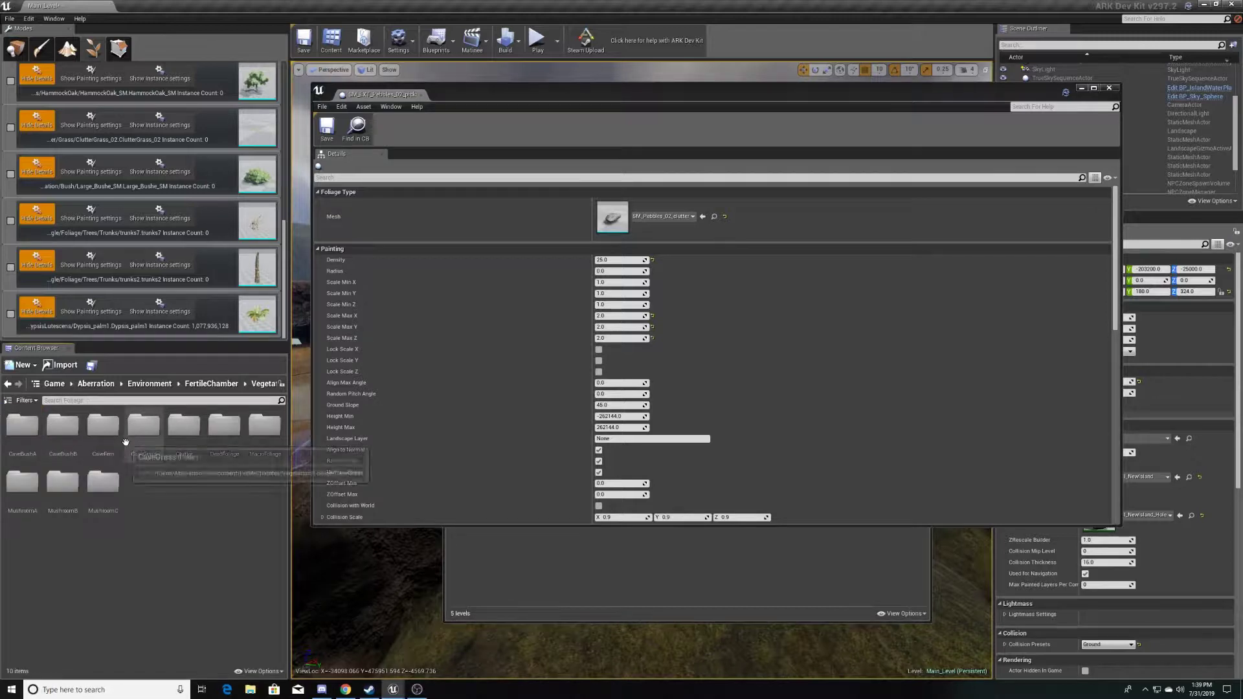
double_click(183, 435)
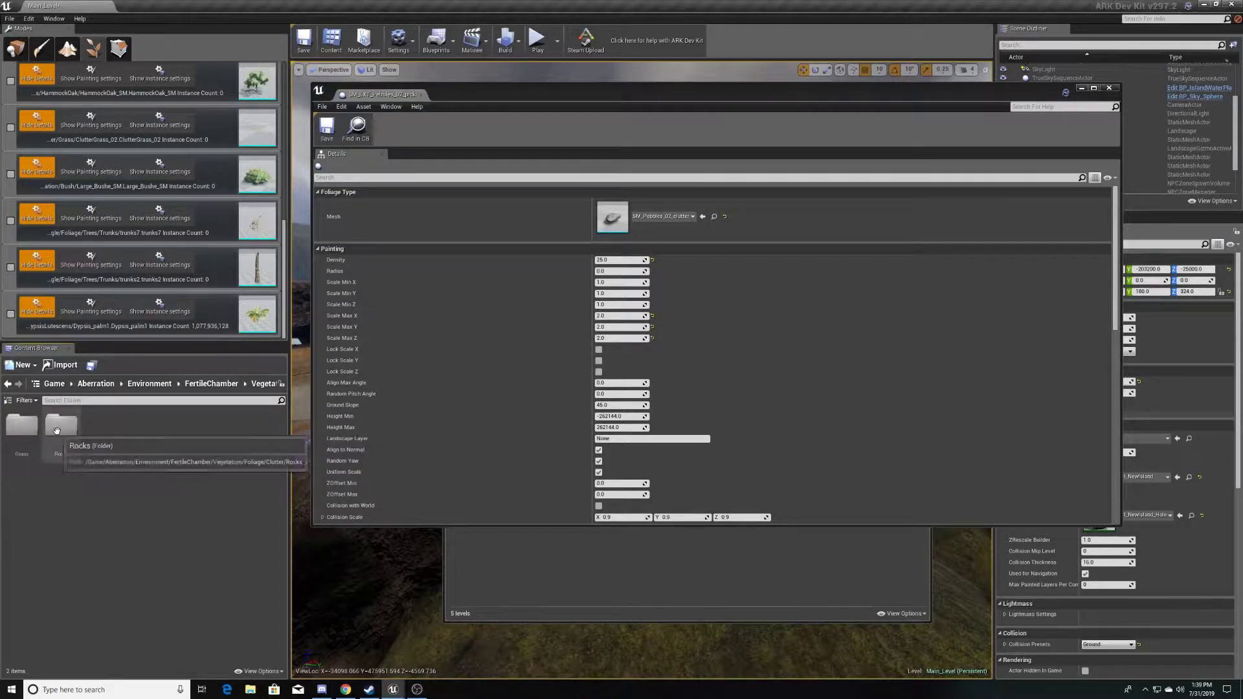
double_click(61, 425)
Add the SM_Pebbles_02_clutter mesh to the foliage list and assign the SM_Pebbles_02_clutter_settings asset to it
left_click(191, 424)
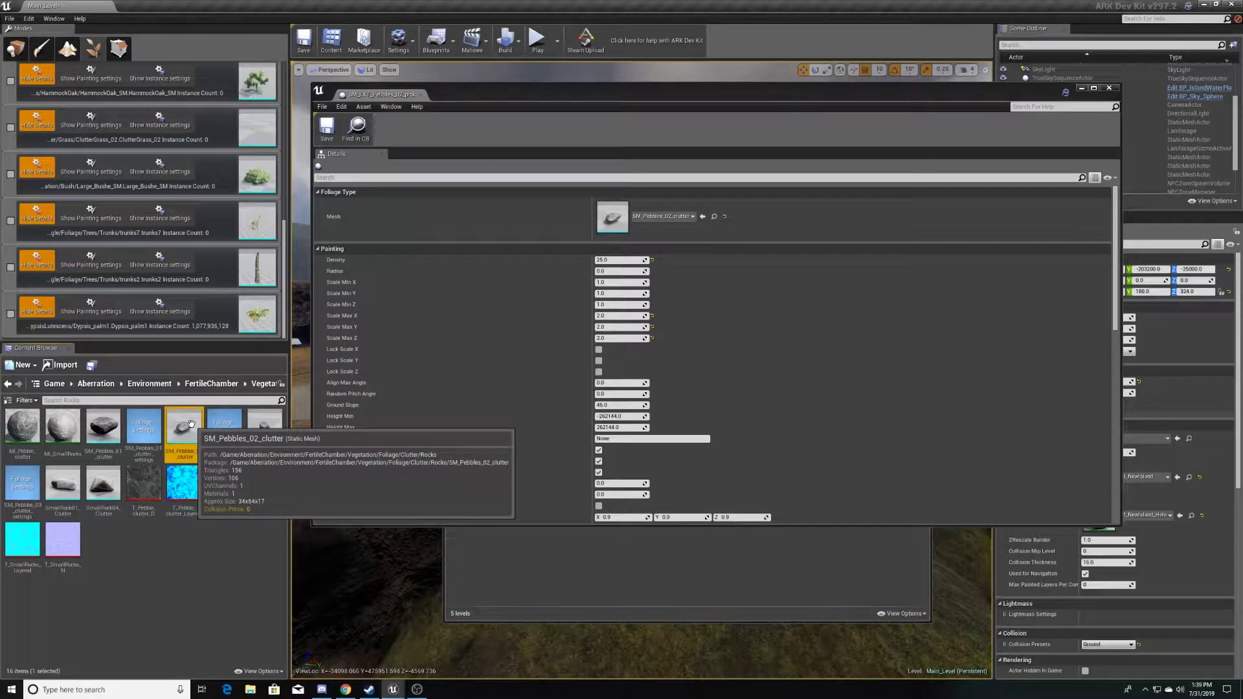
left_click_drag(192, 425, 197, 291)
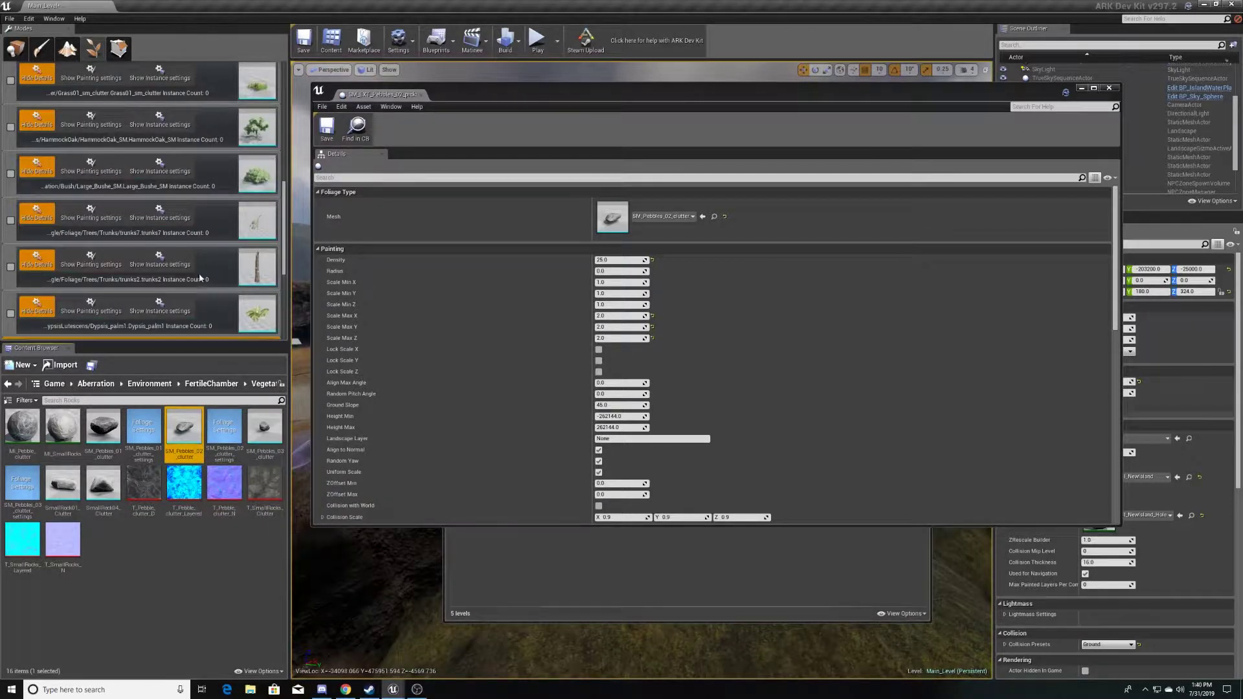
left_click(107, 214)
scroll(145, 213, "down", 7)
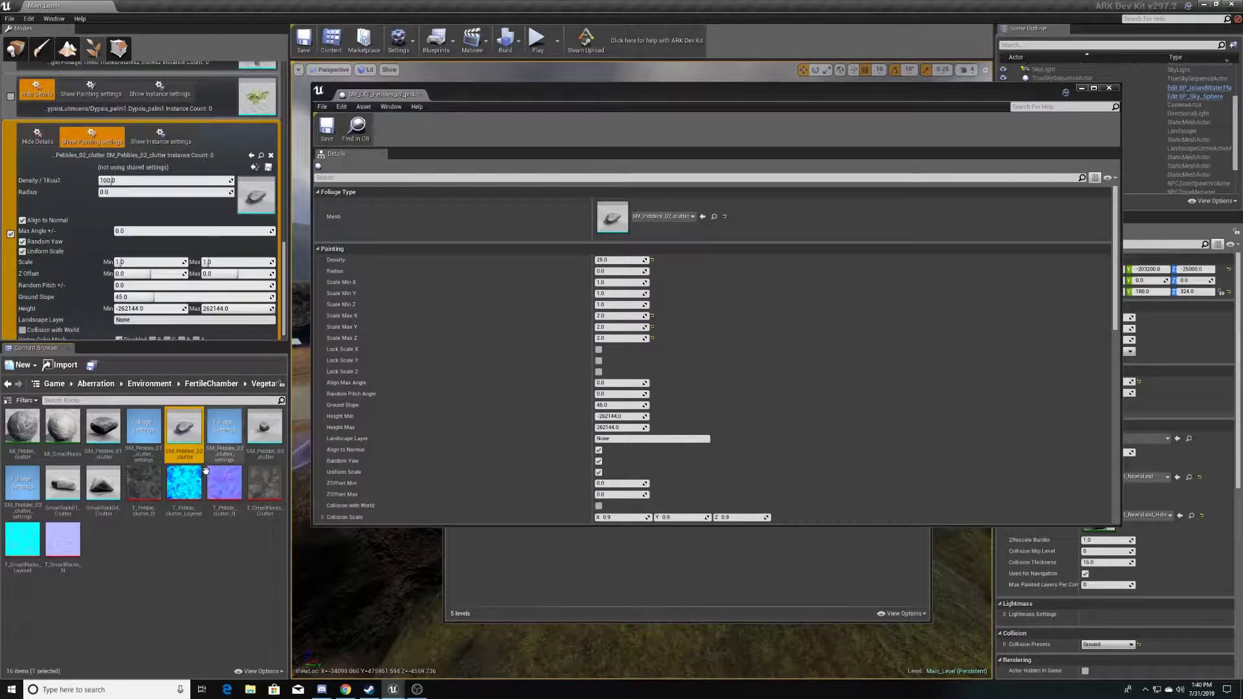
left_click(224, 429)
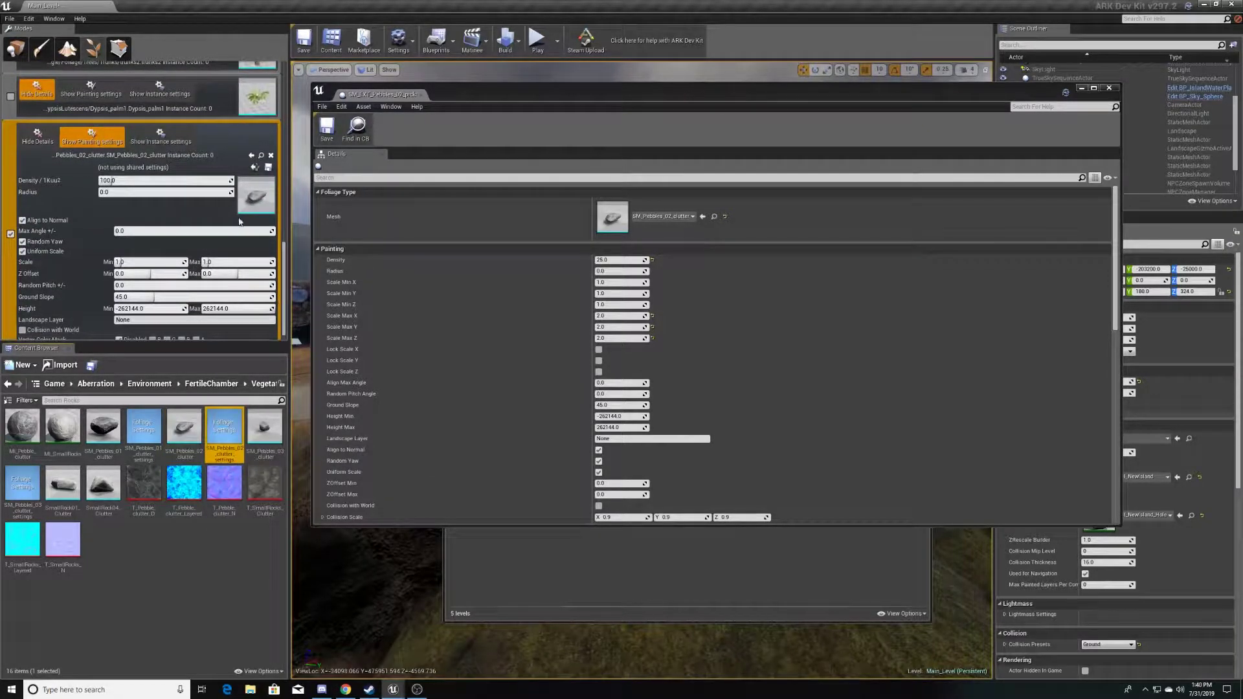
left_click(253, 167)
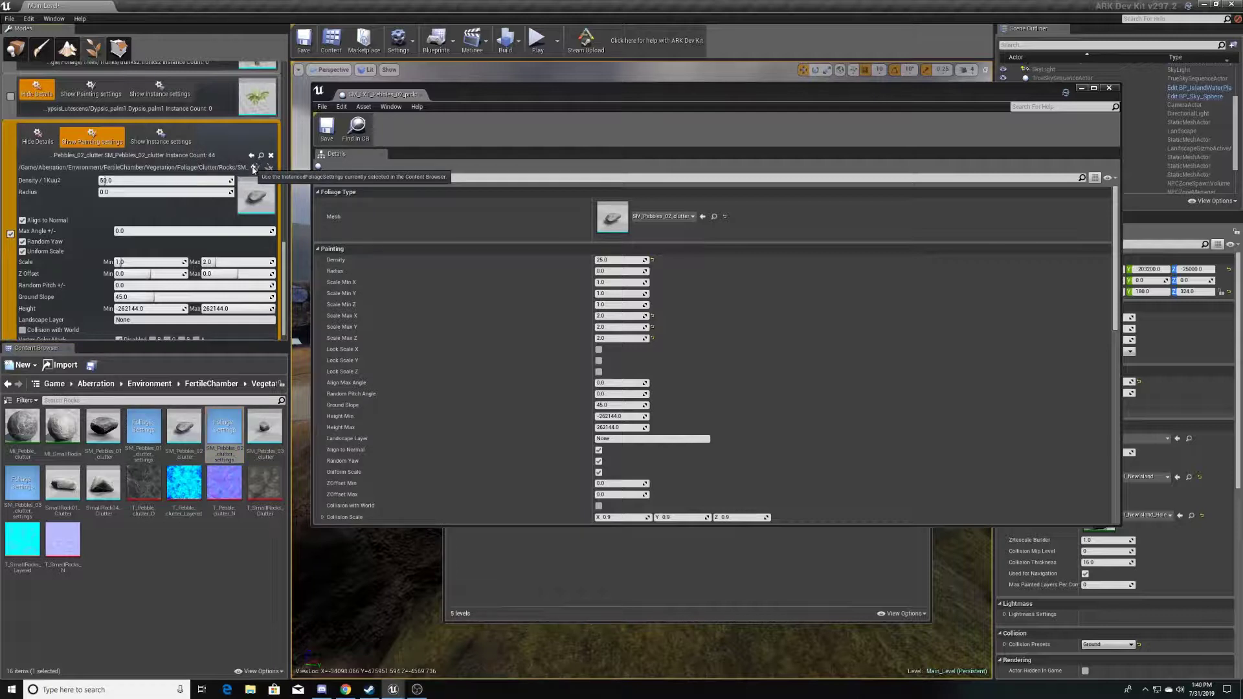
Open the SM_Pebbles_02_clutter_settings asset to view its values, and close it again
double_click(224, 429)
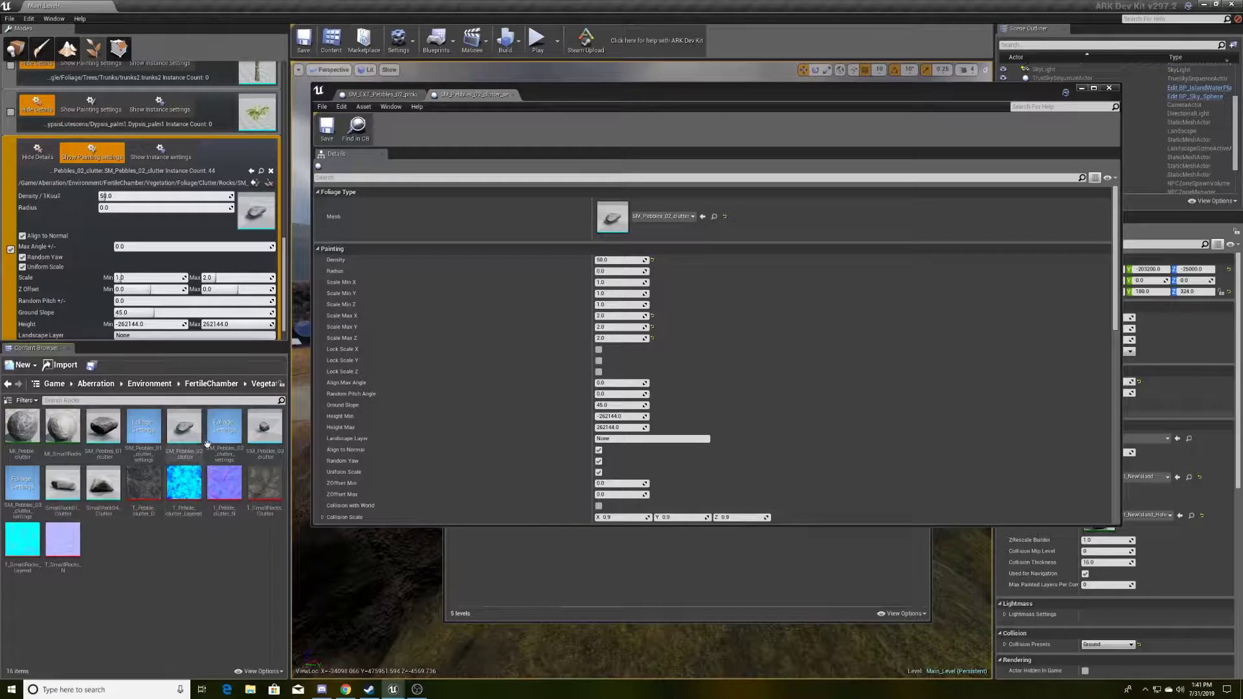
left_click(515, 96)
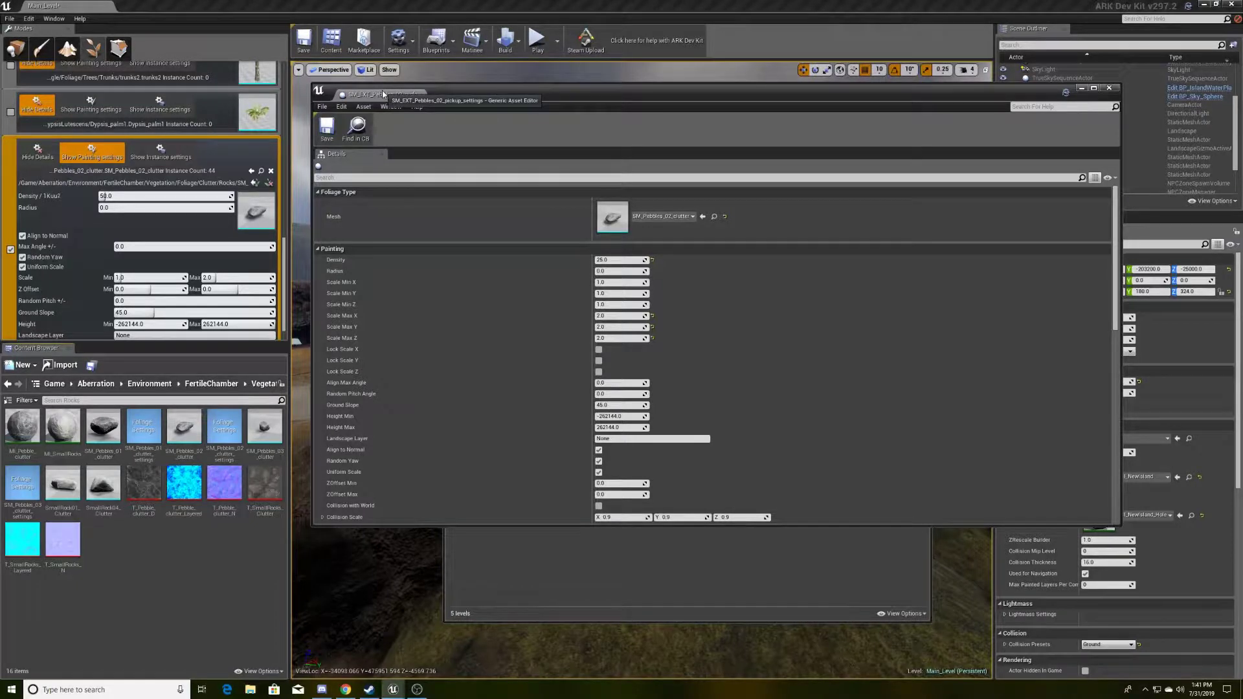
Show the instance settings of the SM_Pebbles_02_clutter foliage and enable Replicate This Component under Clustering
scroll(604, 342, "down", 10)
left_click(160, 153)
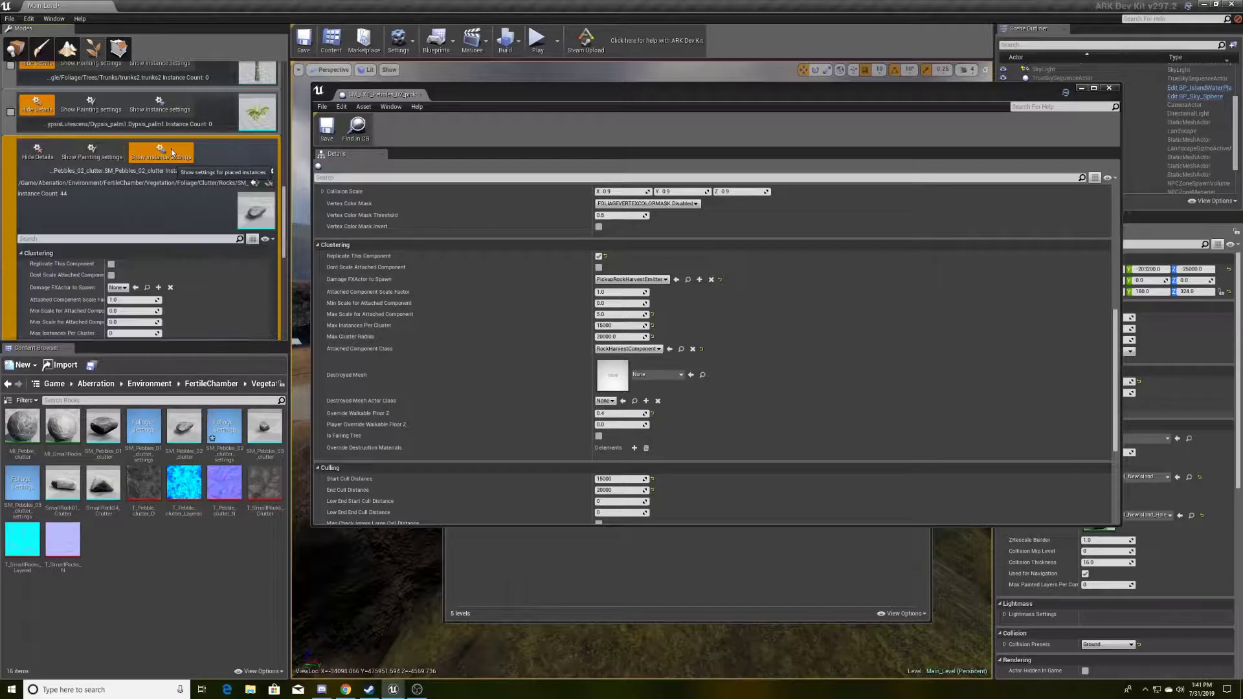
scroll(181, 246, "down", 1)
scroll(648, 349, "down", 3)
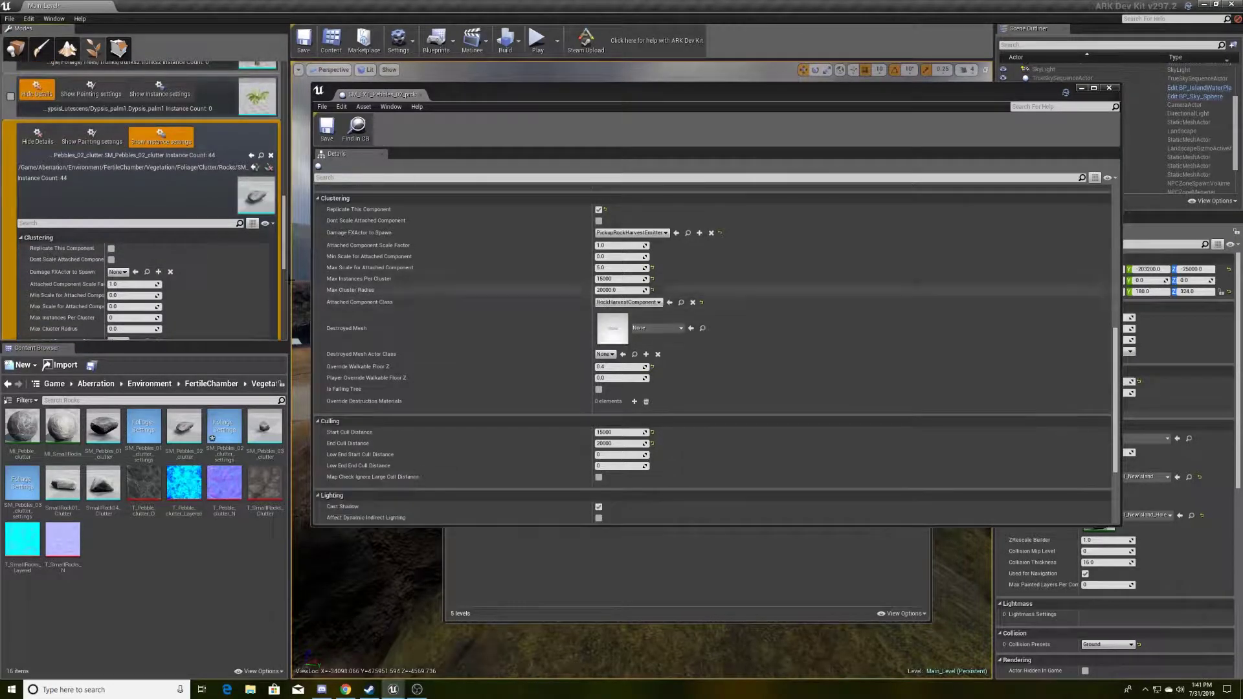
left_click(111, 249)
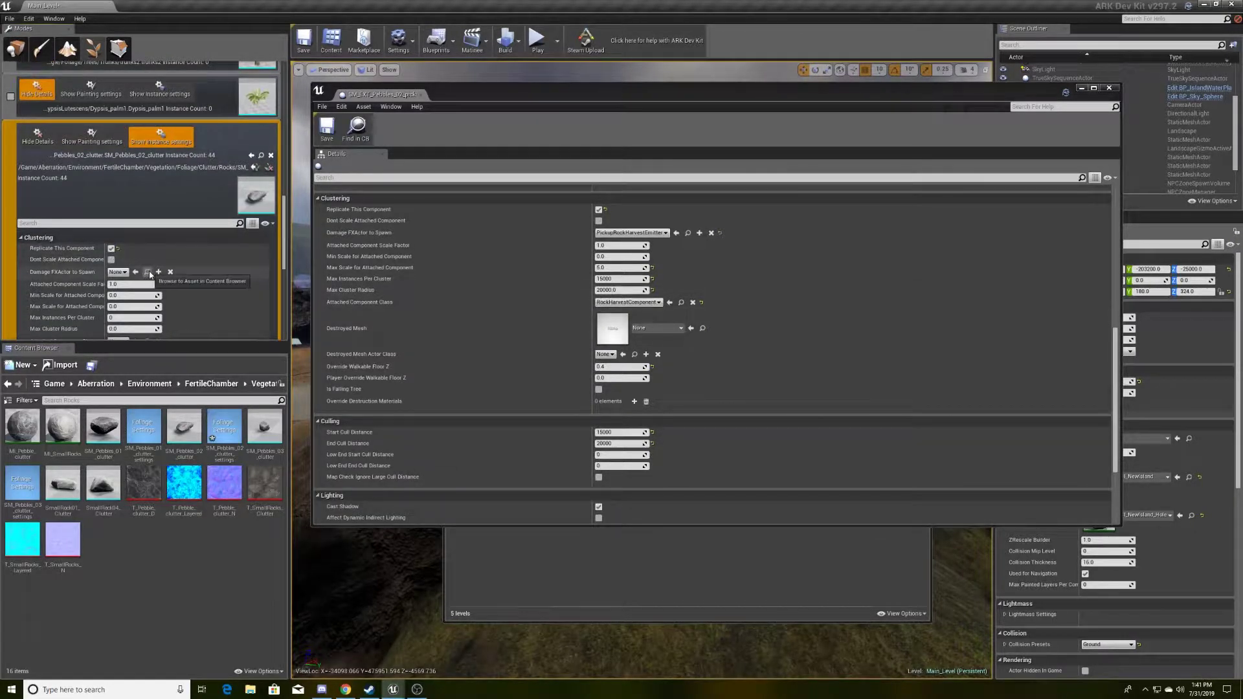
Set the pebble foliage's Damage FXActor to Spawn to PickupRockHarvestEmitter
left_click(123, 272)
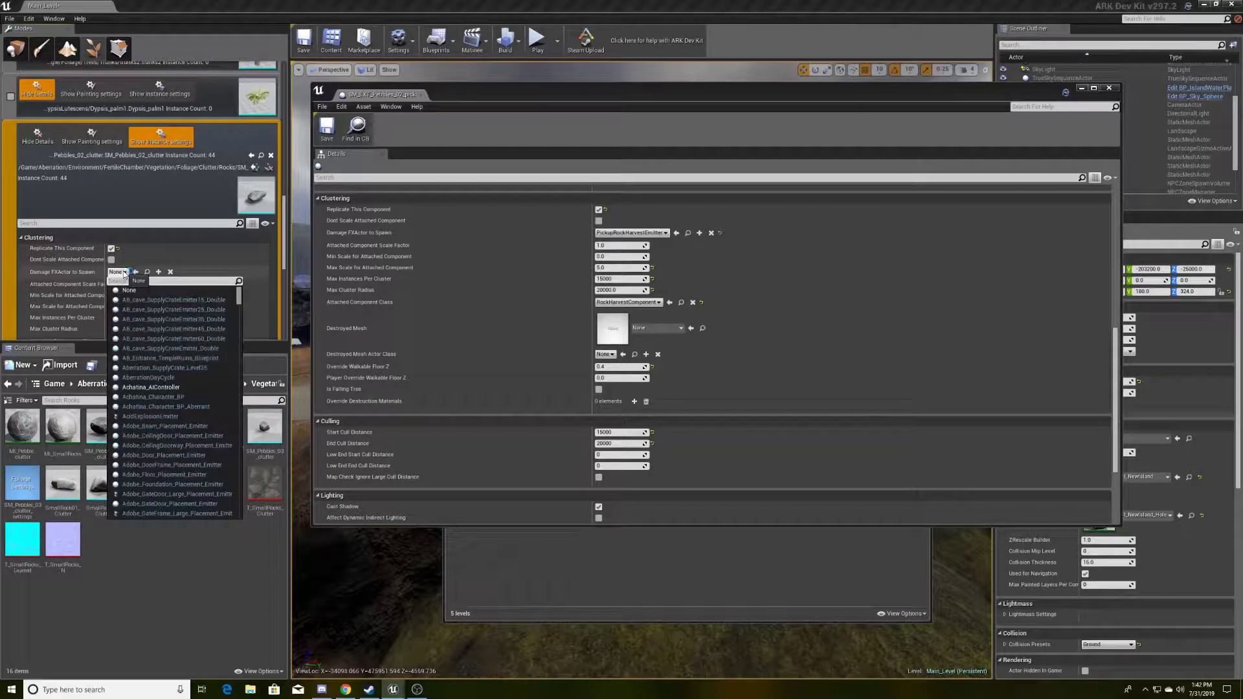
type("pick")
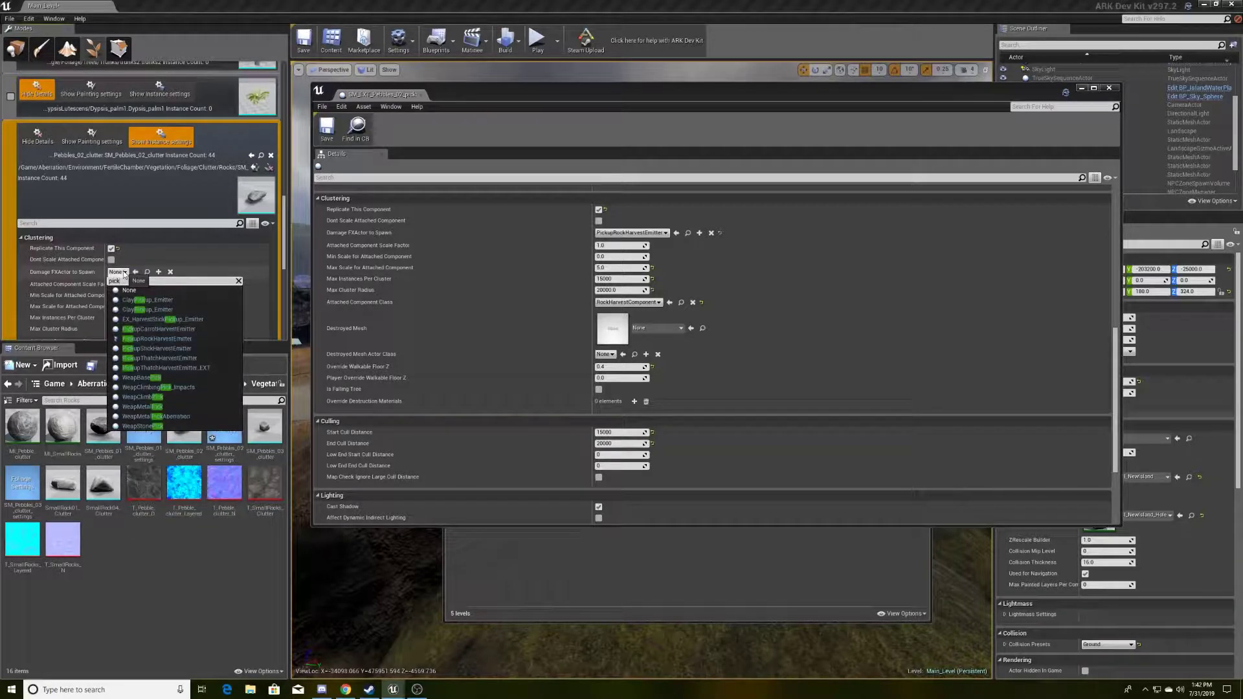
type("up")
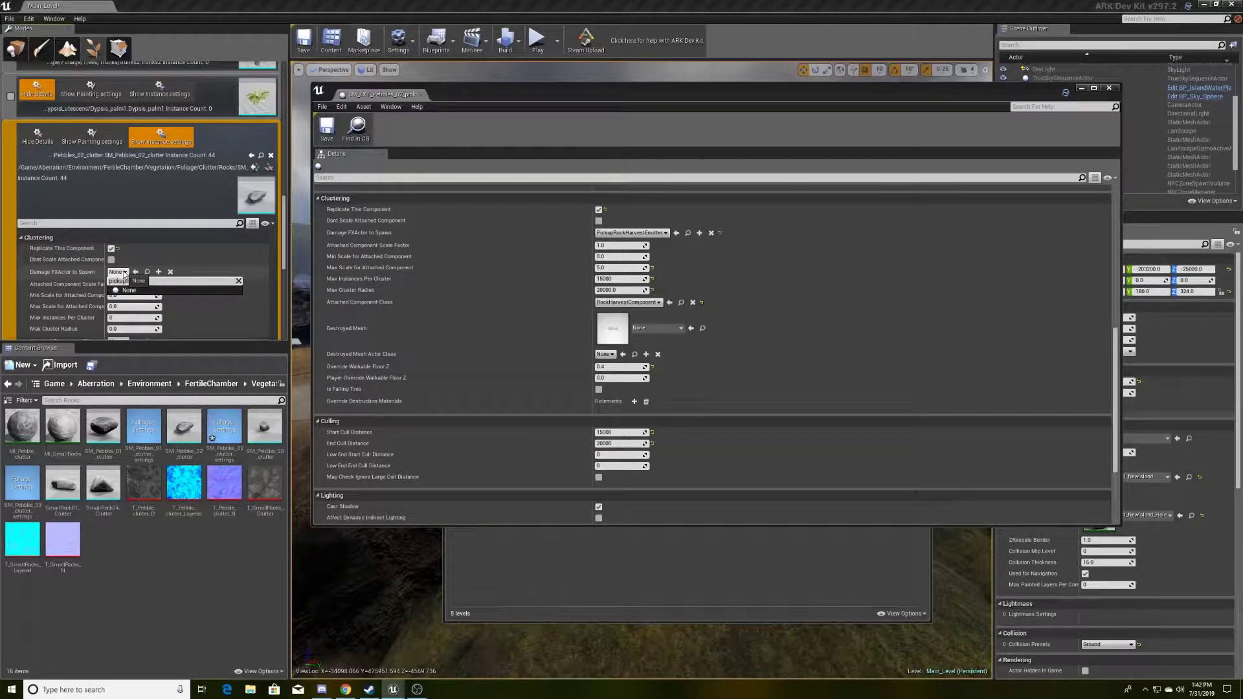
left_click(153, 300)
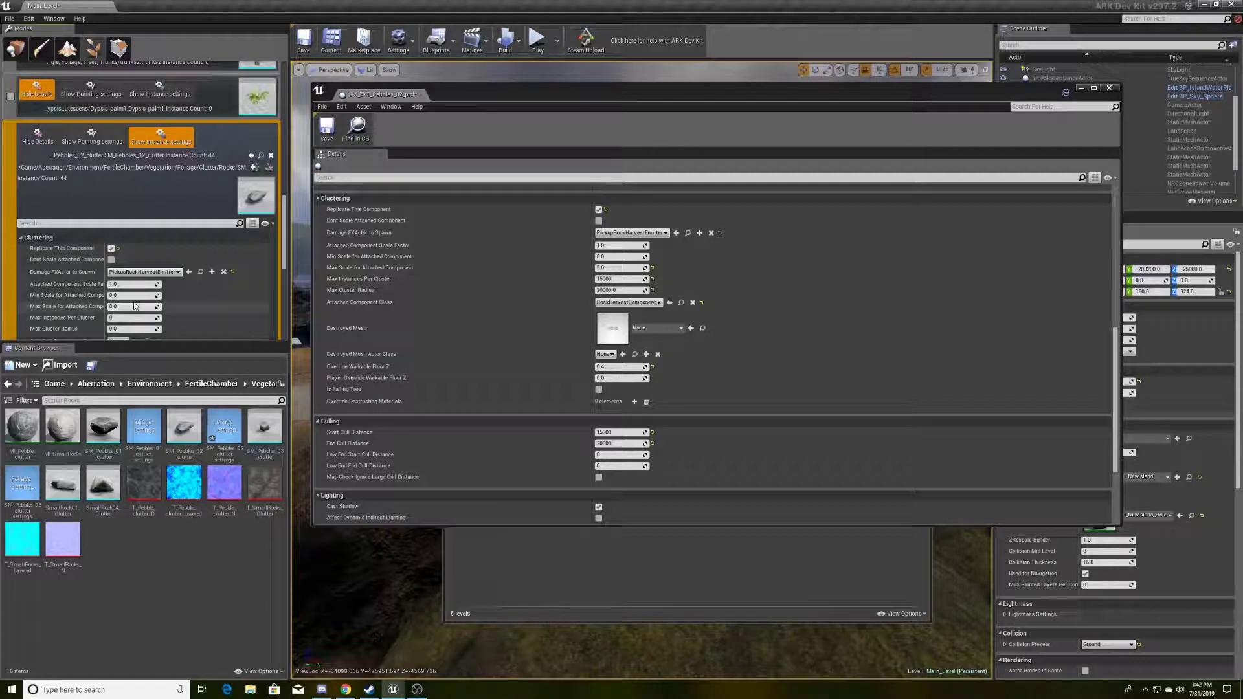
Set the pebble foliage's Max Scale for Attached Component to 5, Max Instances Per Cluster to 15000 and Max Cluster Radius to 20000
left_click(134, 306)
type("5")
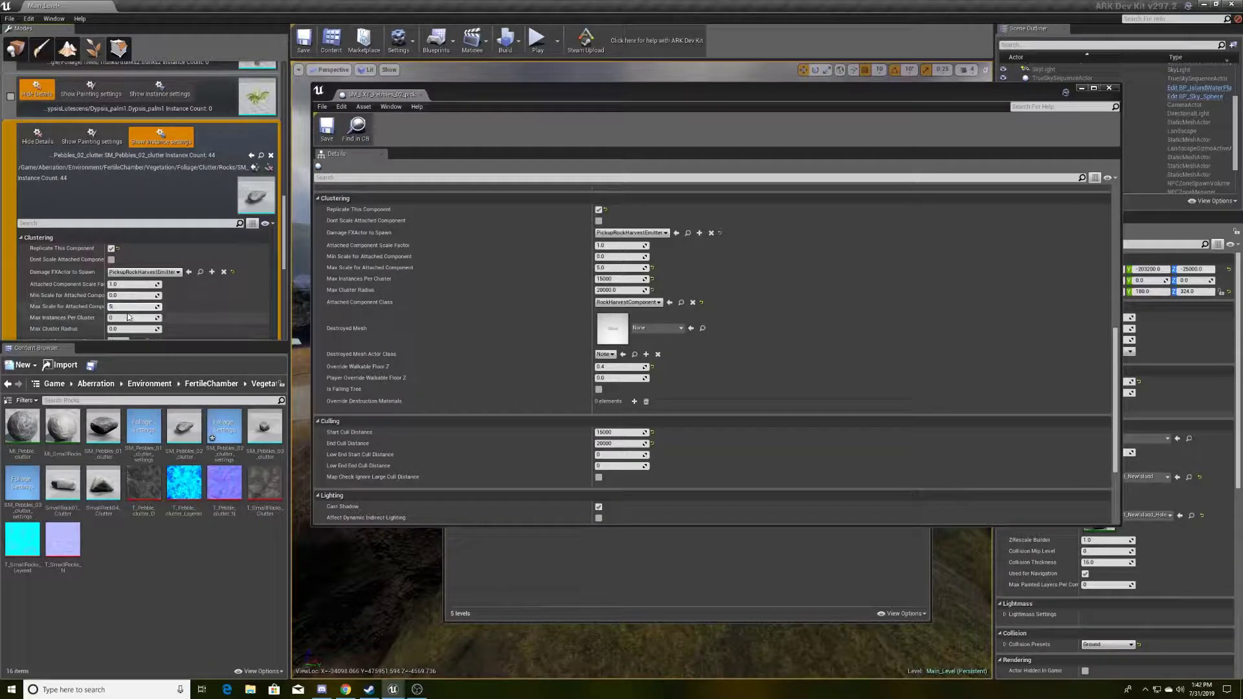
left_click(127, 318)
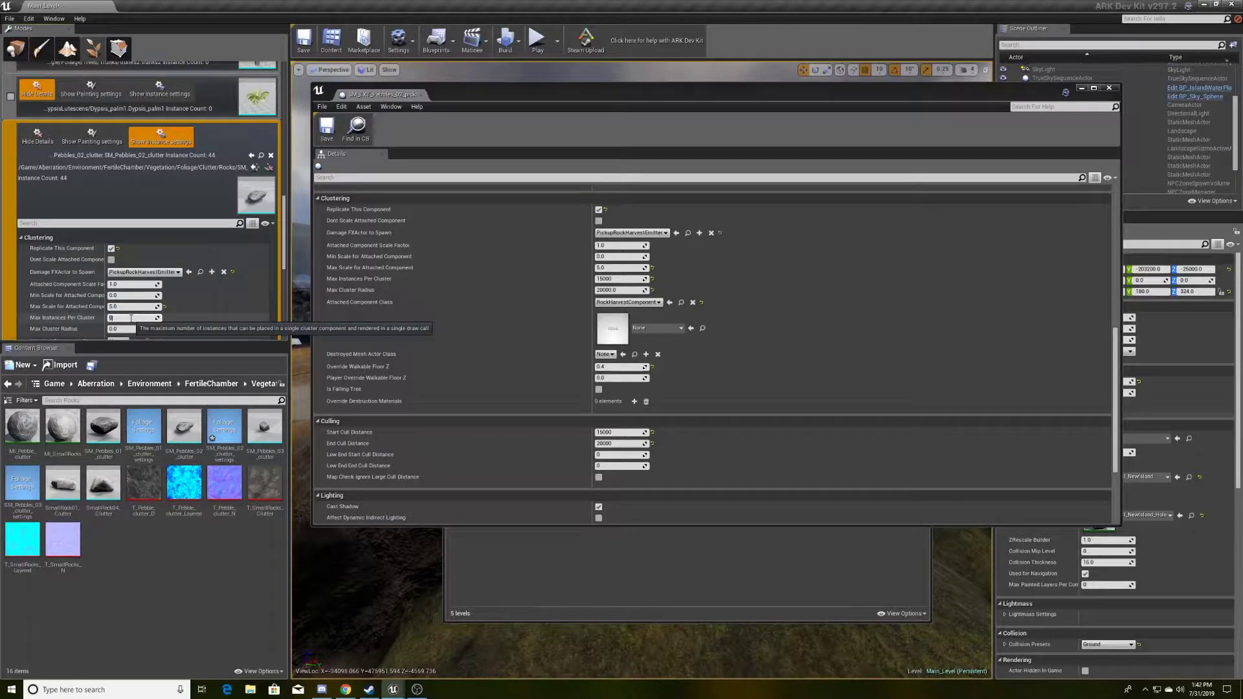
type("000")
left_click(120, 329)
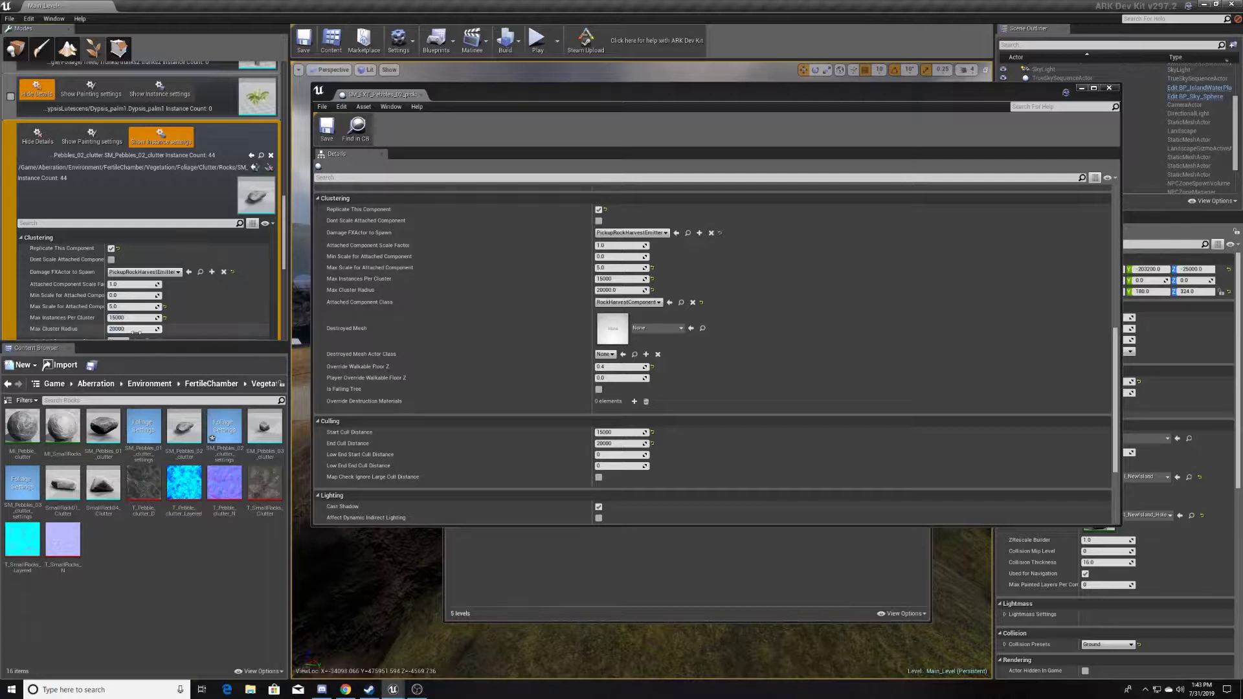
Set the pebble foliage's Attached Component Class to RockHarvestComponent and its Override Walkable Floor Z to 0.4
scroll(266, 311, "down", 5)
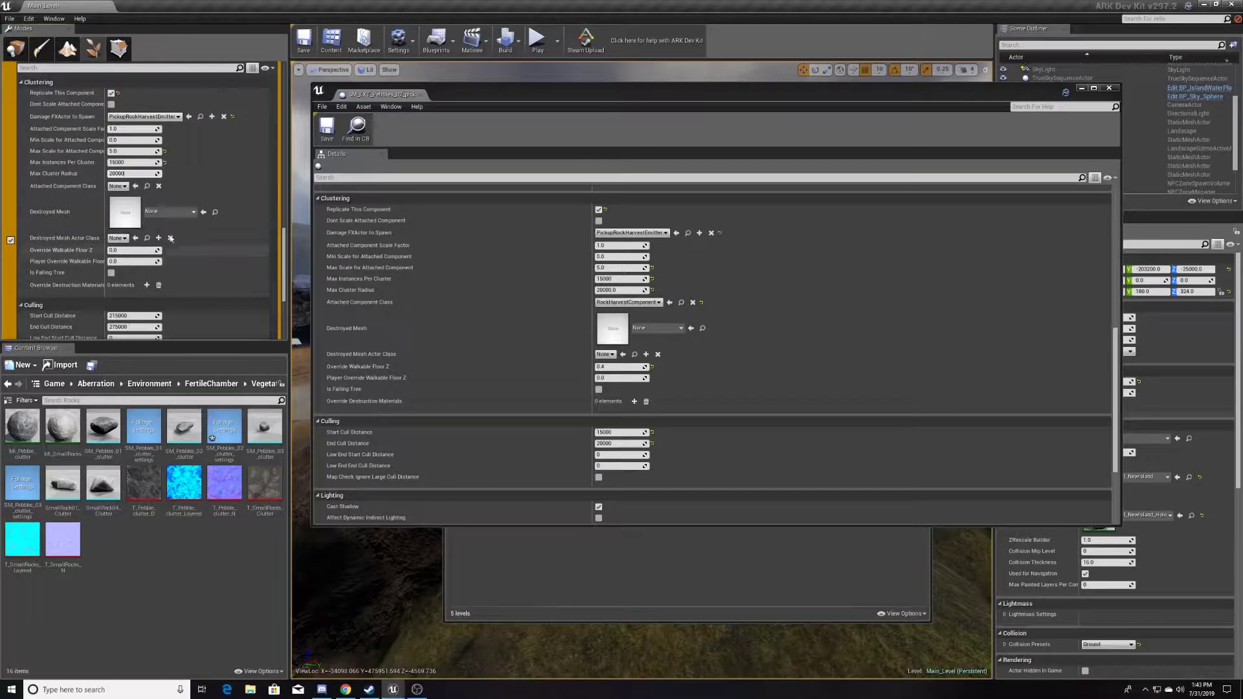
left_click(122, 187)
type("roc")
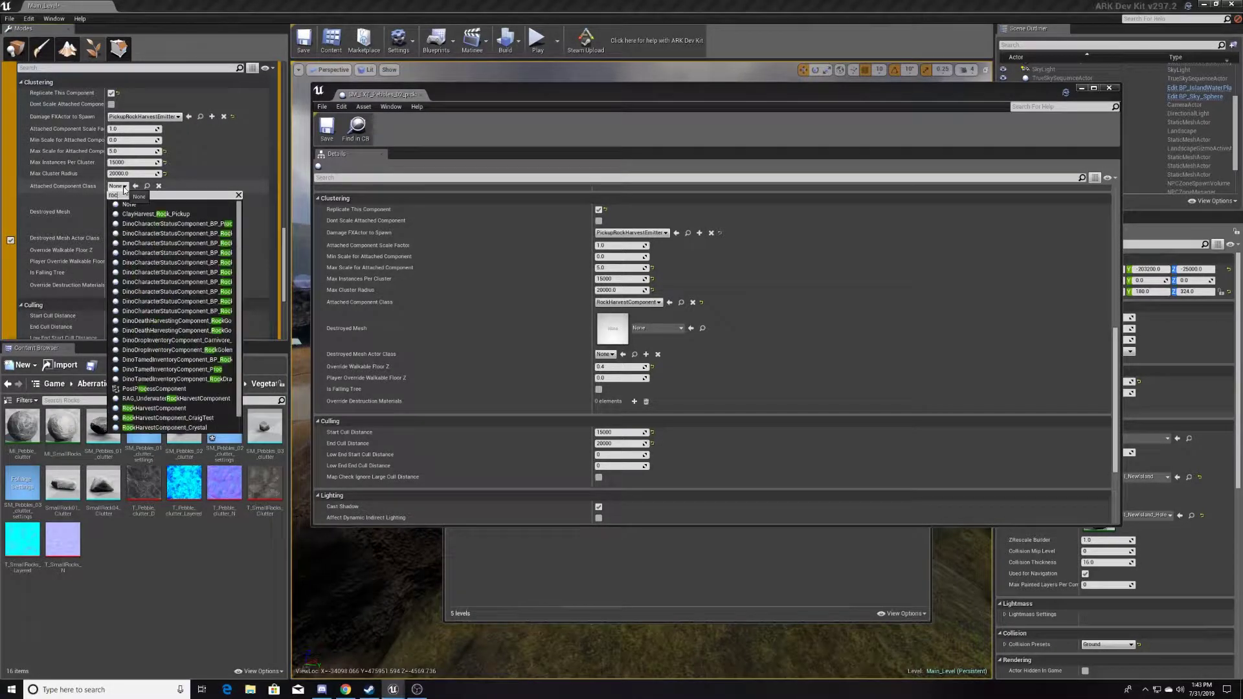
type("kha")
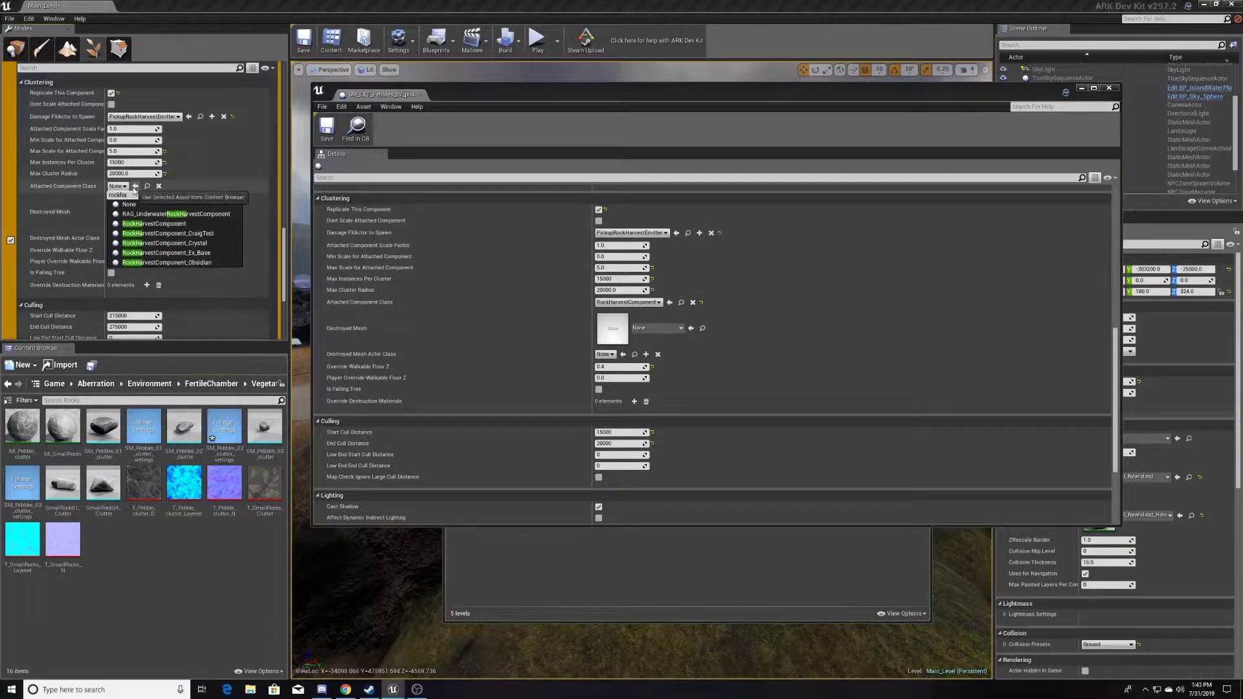
left_click(174, 224)
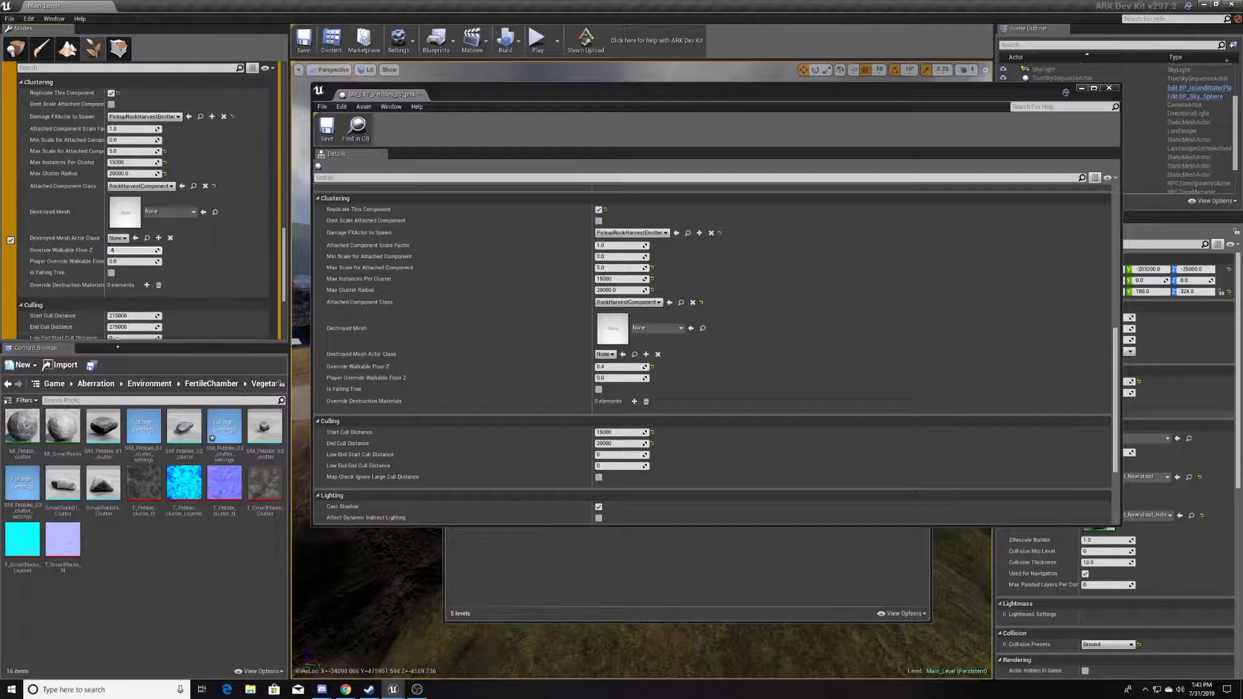
scroll(467, 409, "down", 3)
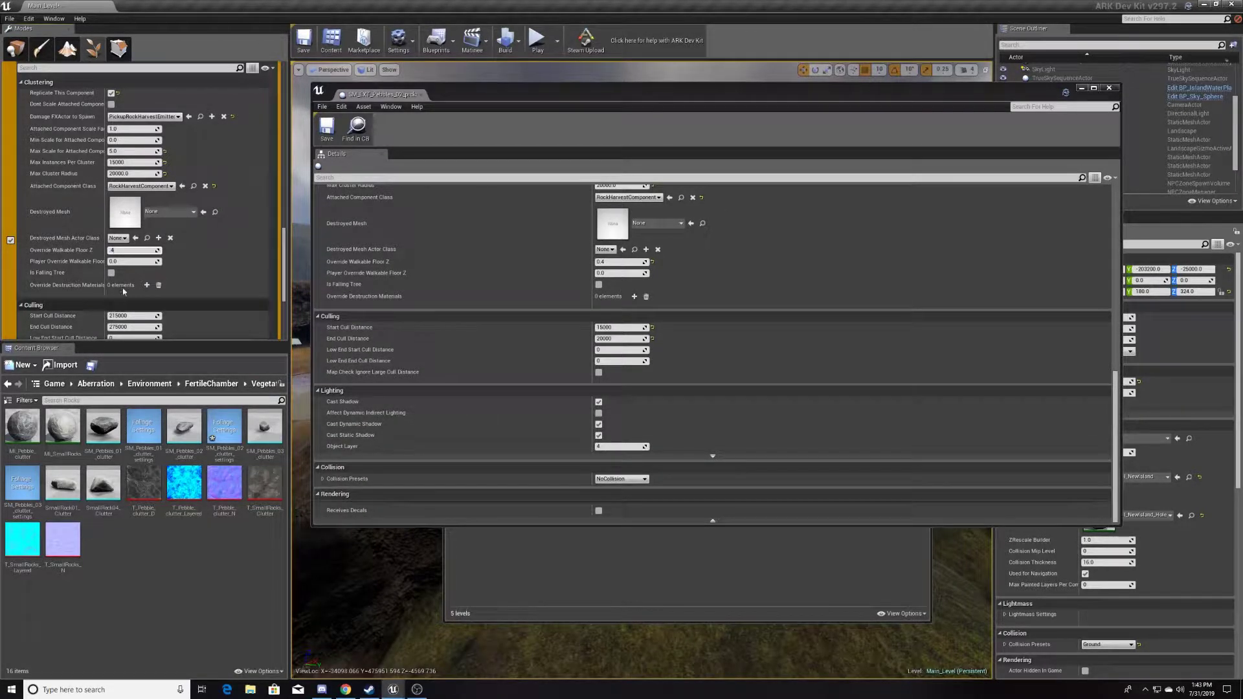
left_click_drag(285, 279, 284, 321)
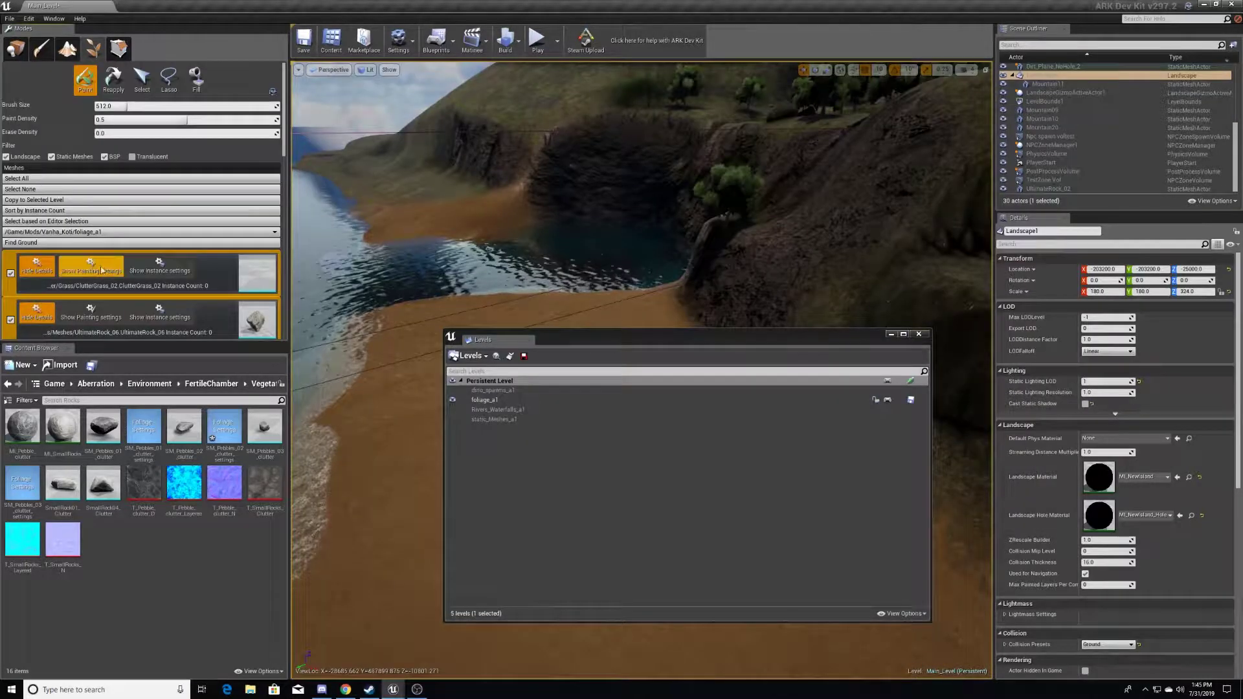
Make the Persistent Level the current level and choose foliage_a1 as the target level for copying foliage
double_click(504, 401)
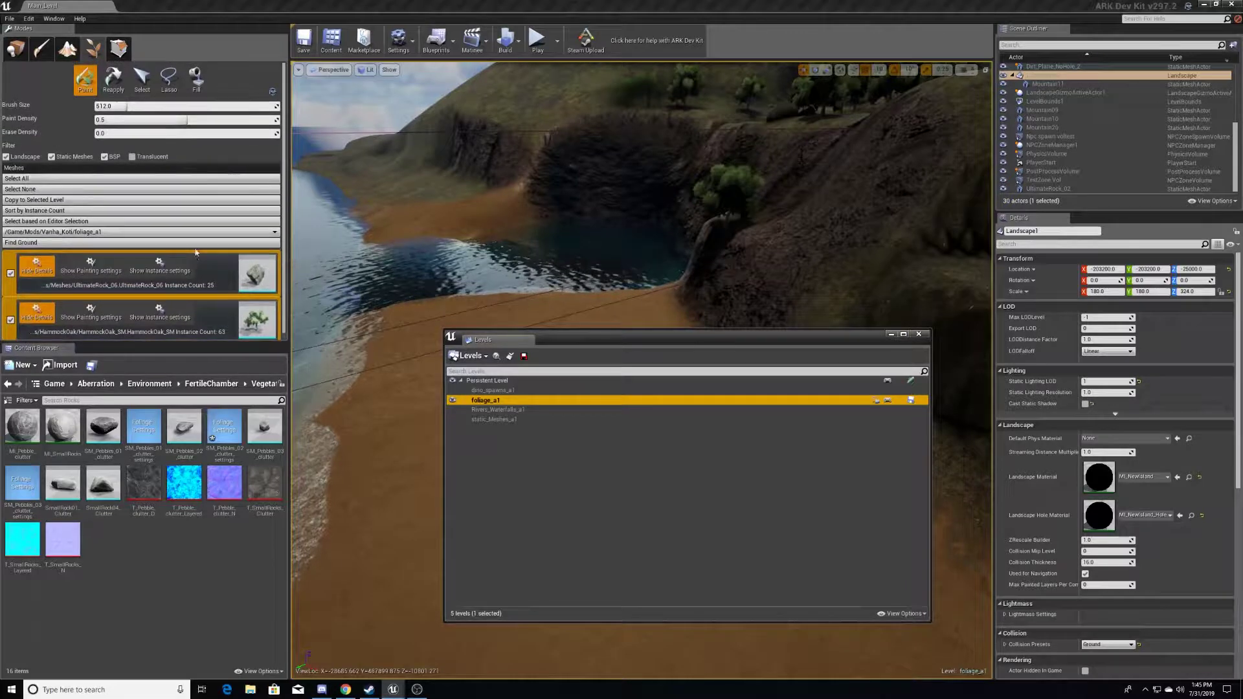
double_click(487, 380)
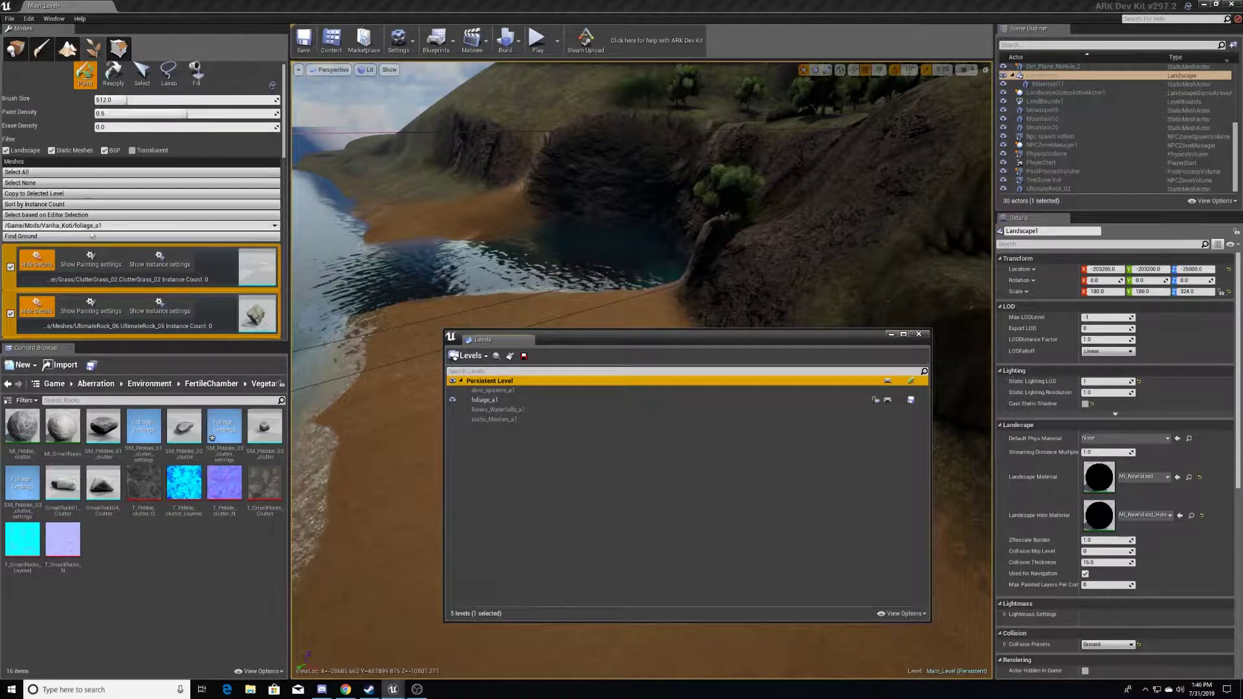
left_click(188, 228)
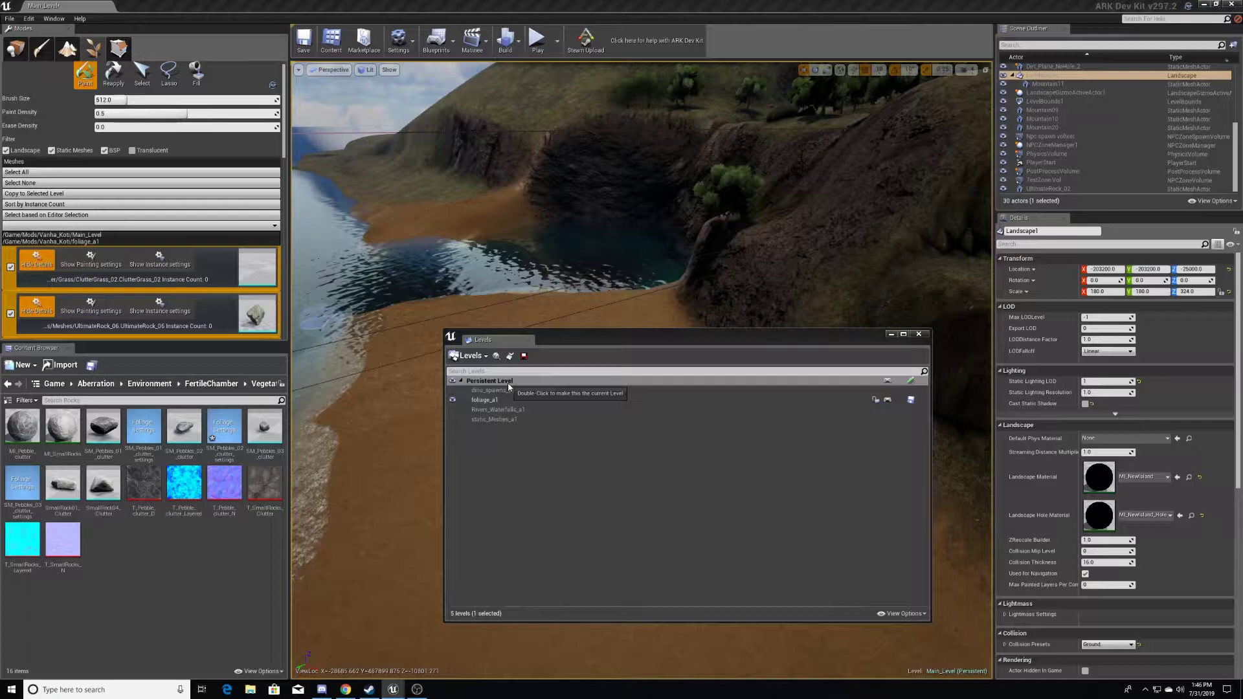
left_click(107, 235)
Copy the selected foliage meshes to the foliage_a1 level and confirm the copy
scroll(116, 264, "down", 3)
scroll(117, 263, "up", 4)
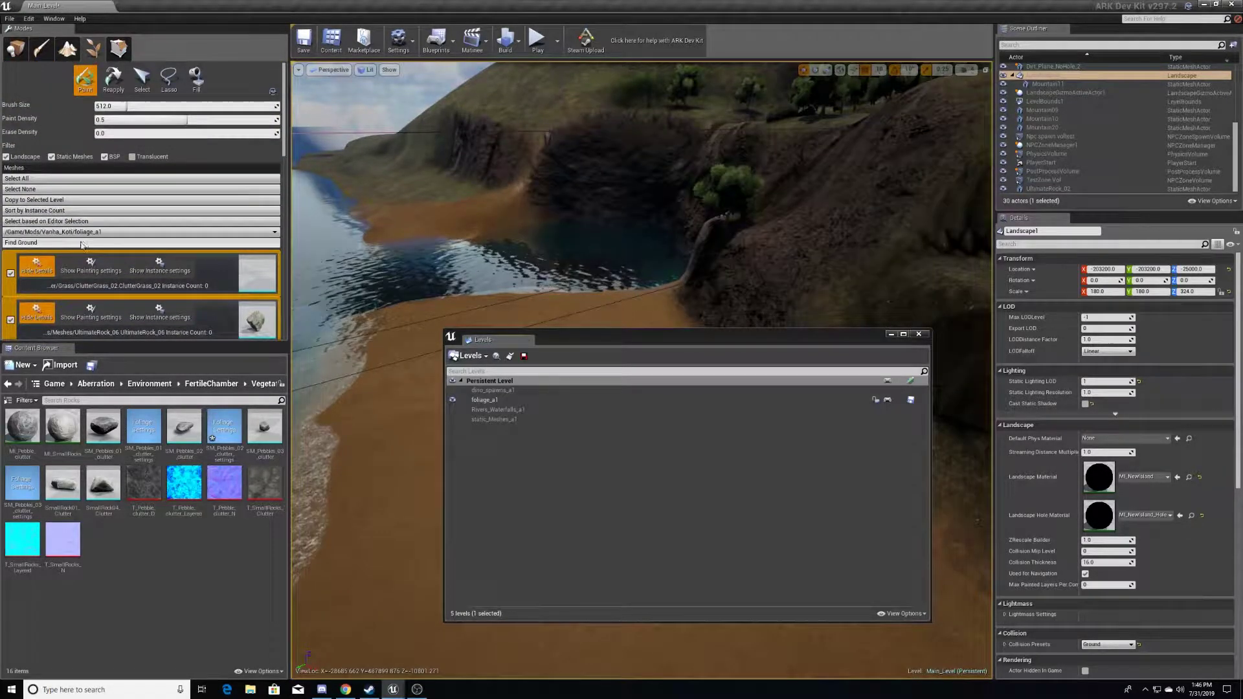
scroll(97, 266, "down", 5)
scroll(98, 274, "up", 5)
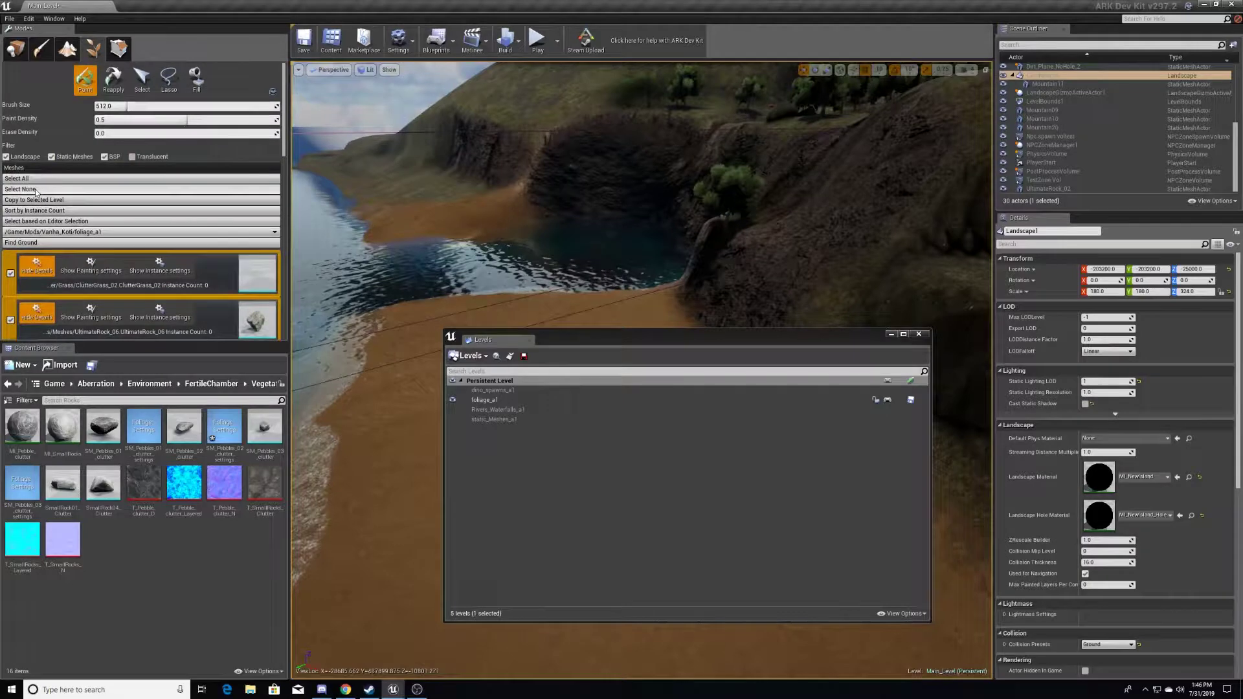
left_click(42, 200)
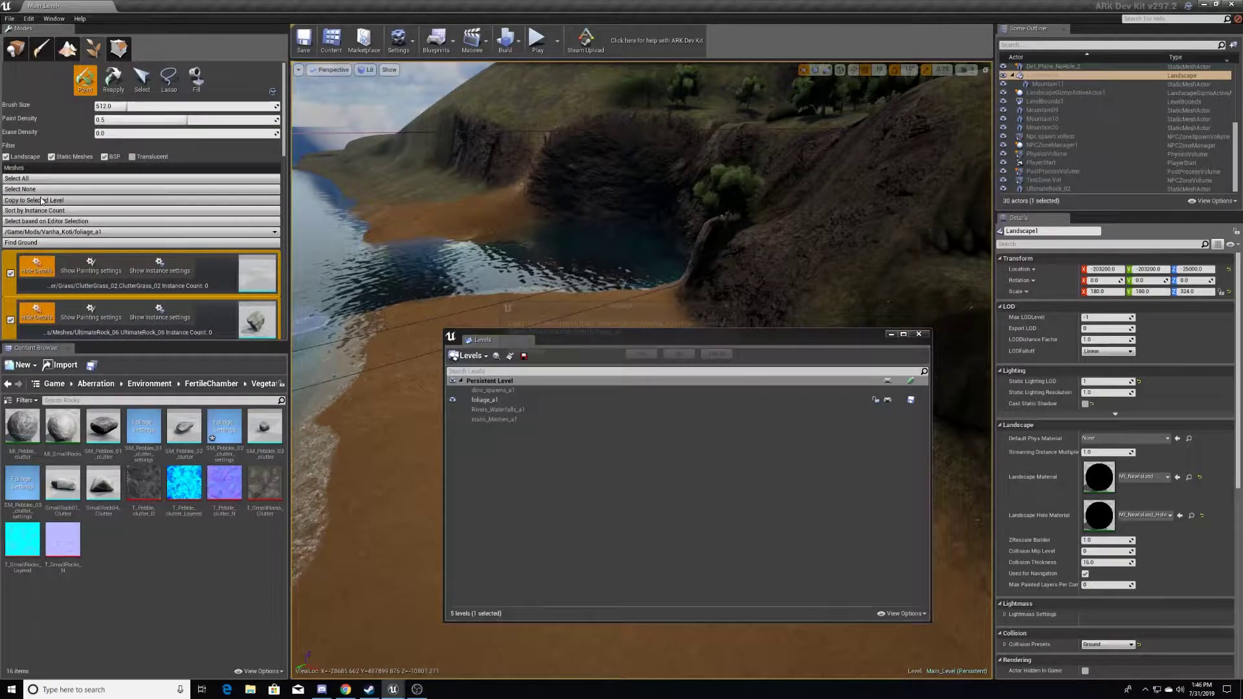
left_click(642, 354)
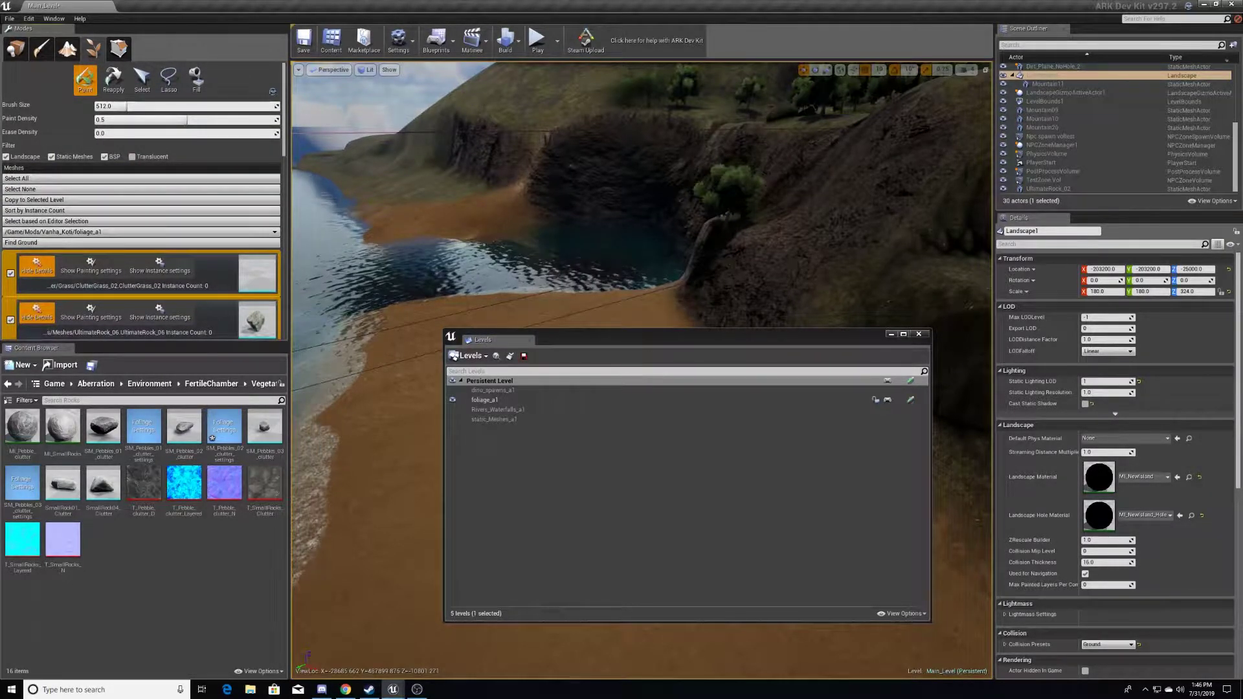
Make foliage_a1 the current level, deselect all foliage meshes and close the Levels window
double_click(487, 400)
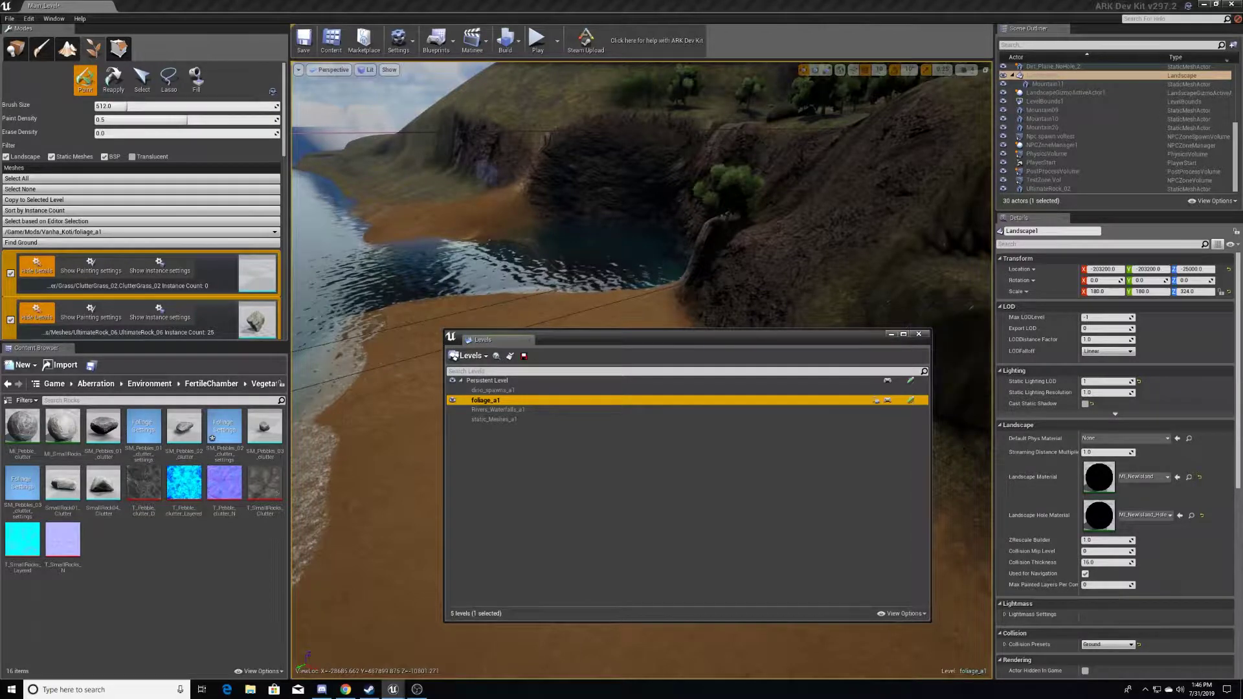
scroll(167, 255, "down", 8)
scroll(166, 244, "up", 7)
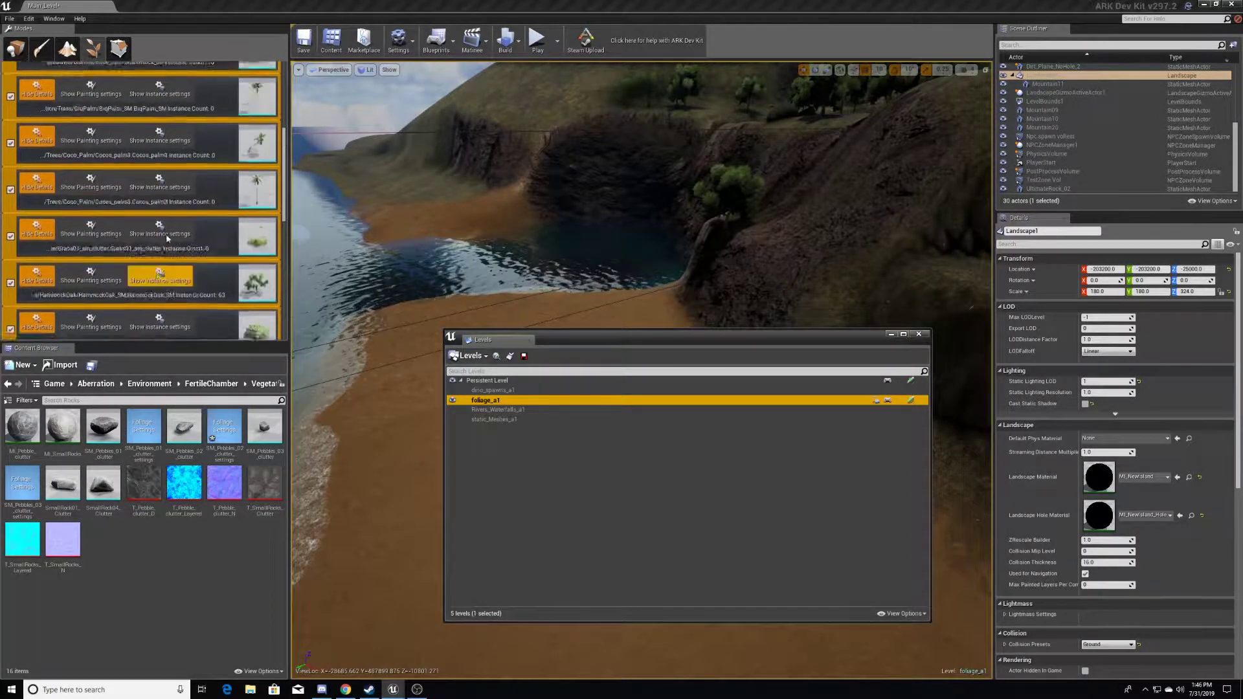
scroll(144, 222, "up", 2)
left_click(129, 189)
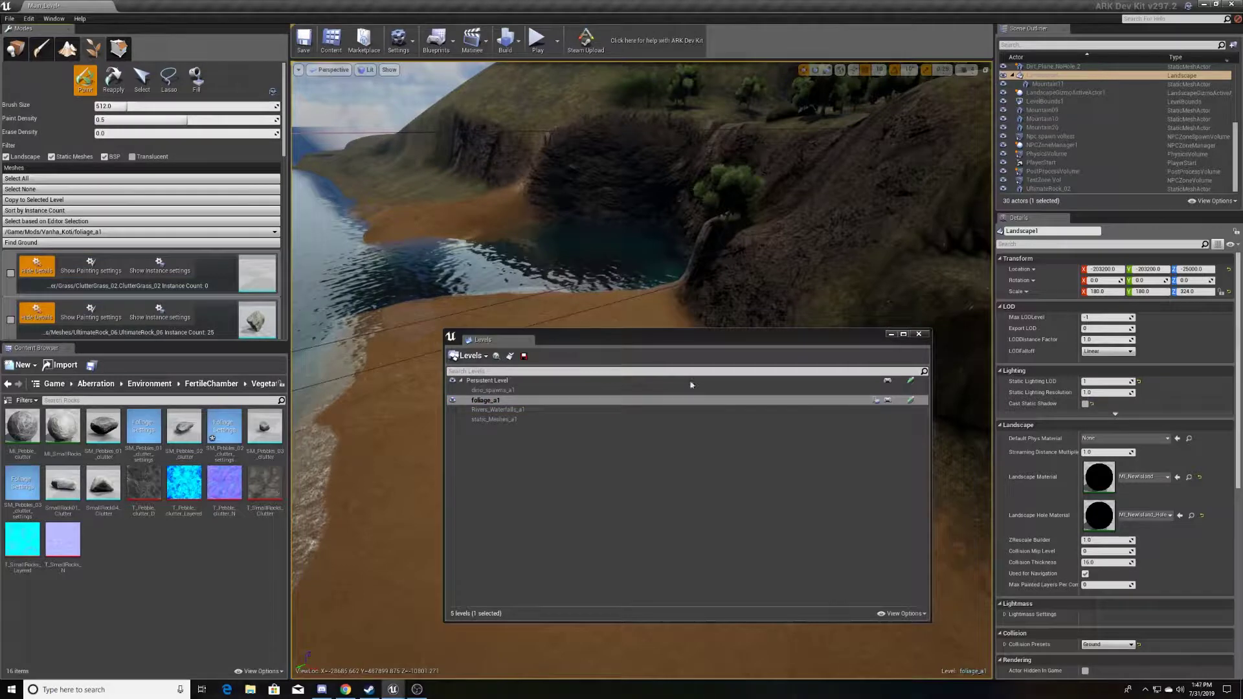
left_click(919, 334)
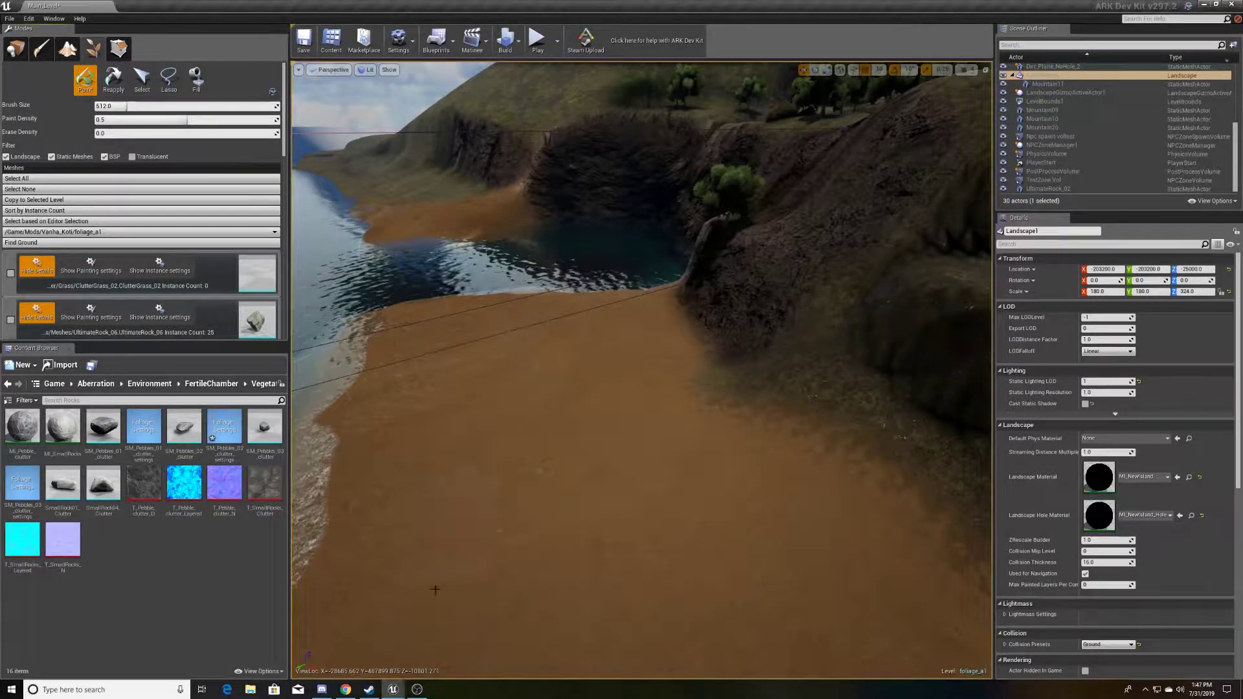
Hide the details of the SM_Pebbles_02_clutter foliage and enable only that mesh for painting
right_click_drag(603, 328, 886, 343)
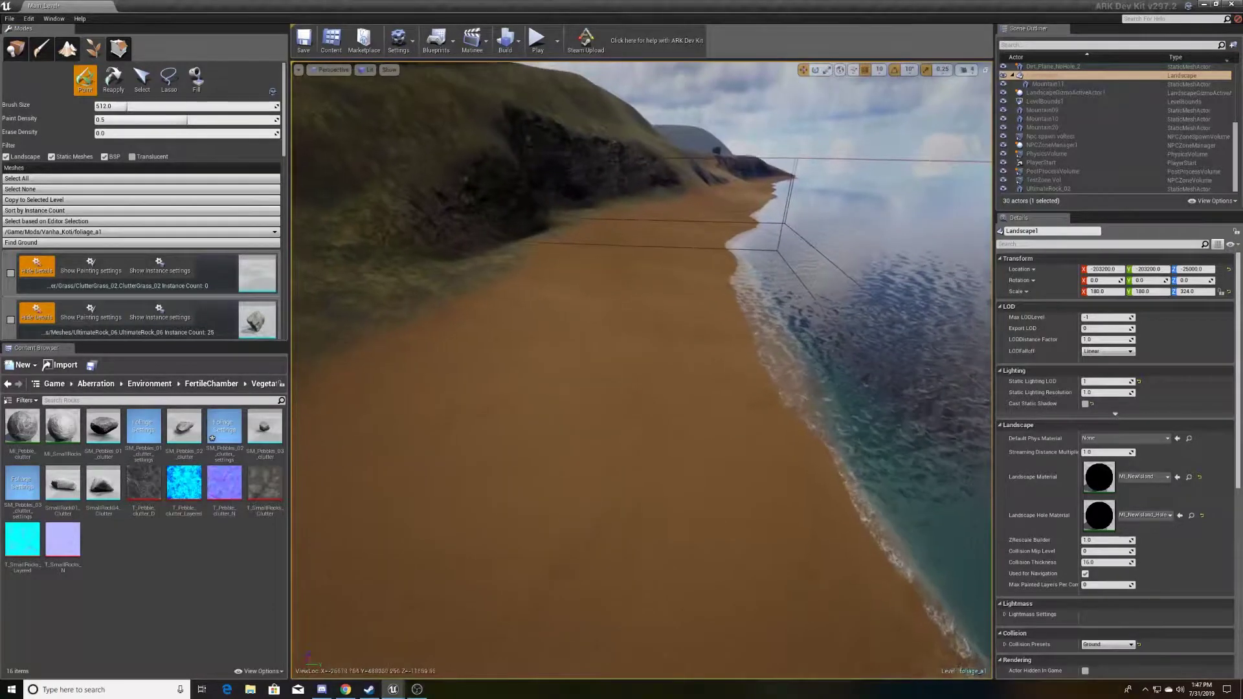
scroll(188, 292, "down", 10)
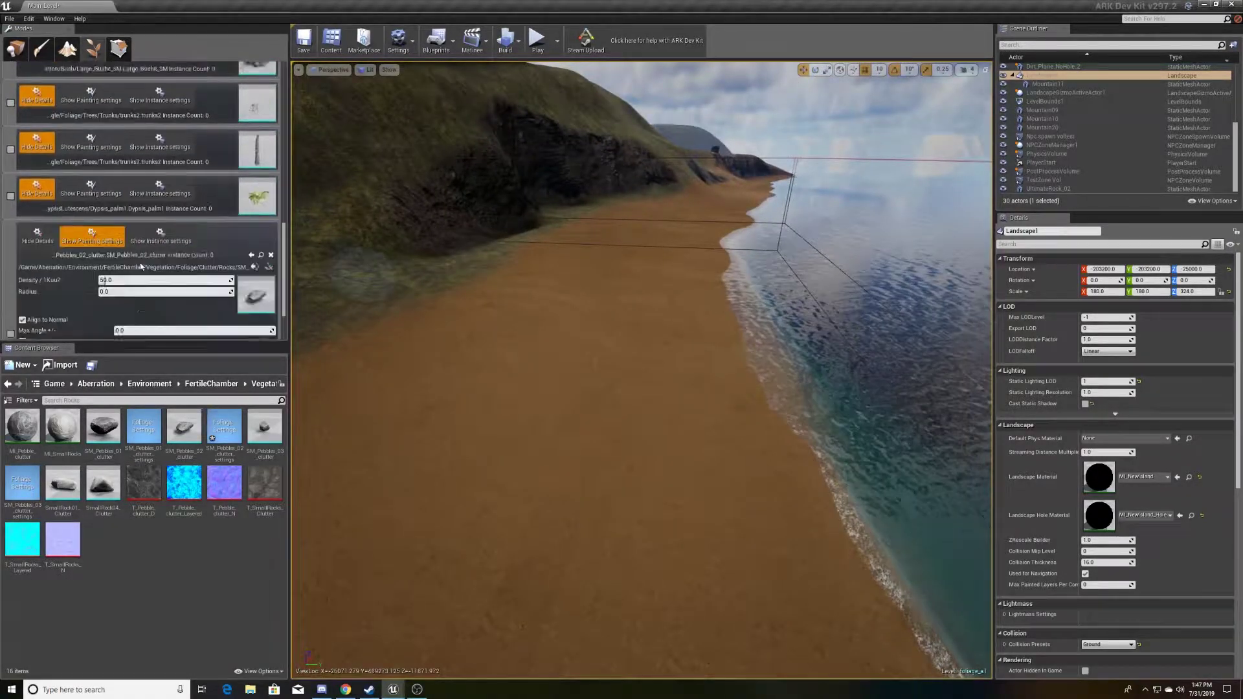
left_click(38, 130)
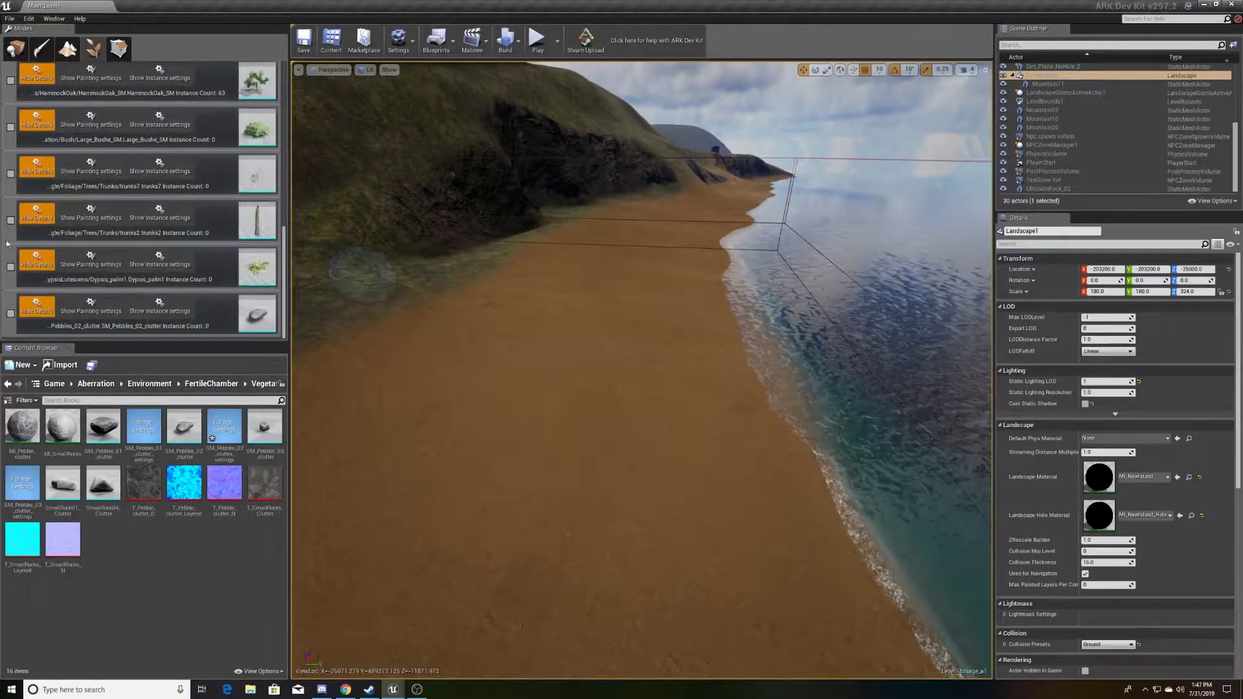
left_click(10, 314)
Paint a test patch of pebbles on the sand and undo the foliage painting
left_click(555, 486)
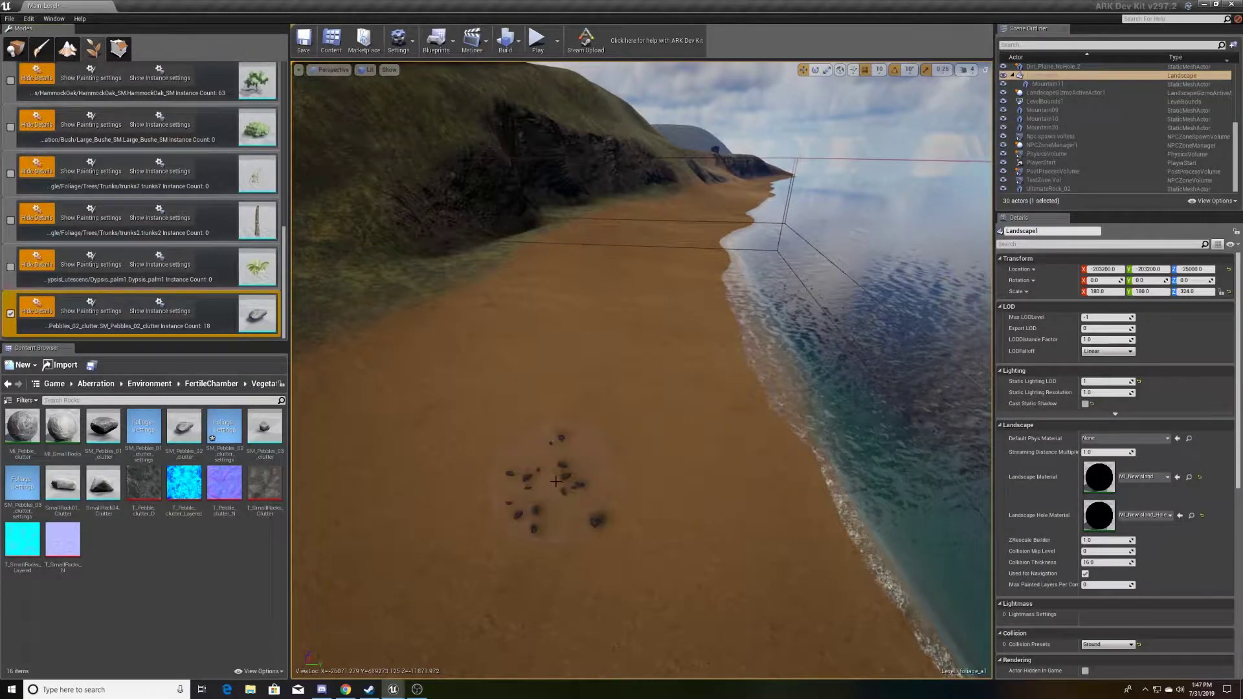
key("w")
mouse_move(619, 500)
right_mouse_down()
mouse_move(569, 576)
mouse_move(531, 569)
mouse_move(528, 596)
mouse_move(538, 492)
mouse_move(540, 521)
mouse_move(599, 444)
right_mouse_up()
key("s")
key("ctrl+z")
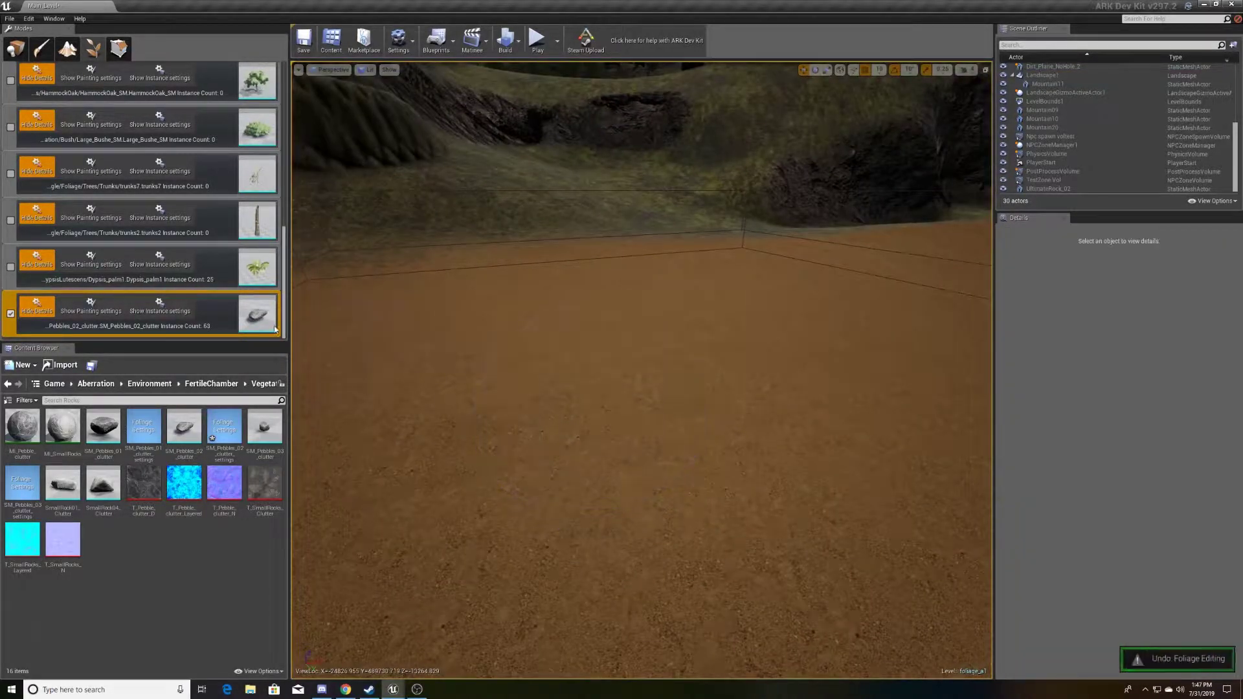
Lower the foliage Paint Density to about 0.095 and paint sparse pebbles on the beach
scroll(58, 311, "up", 10)
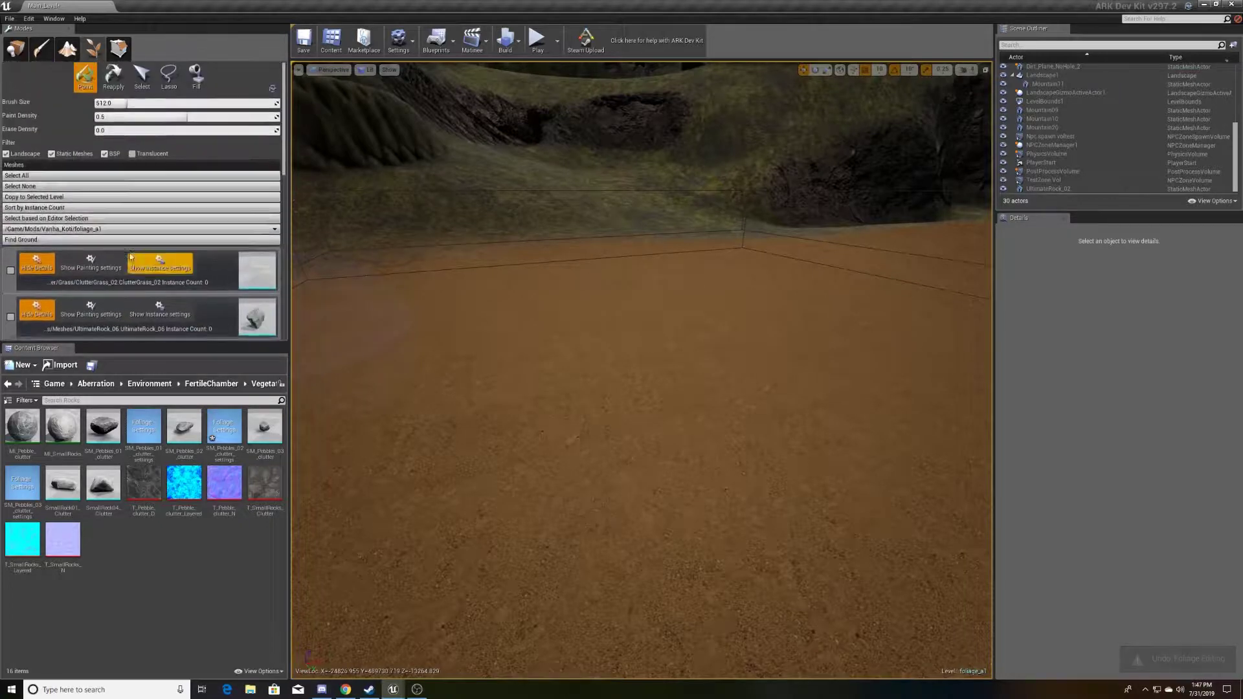
left_click_drag(149, 120, 111, 120)
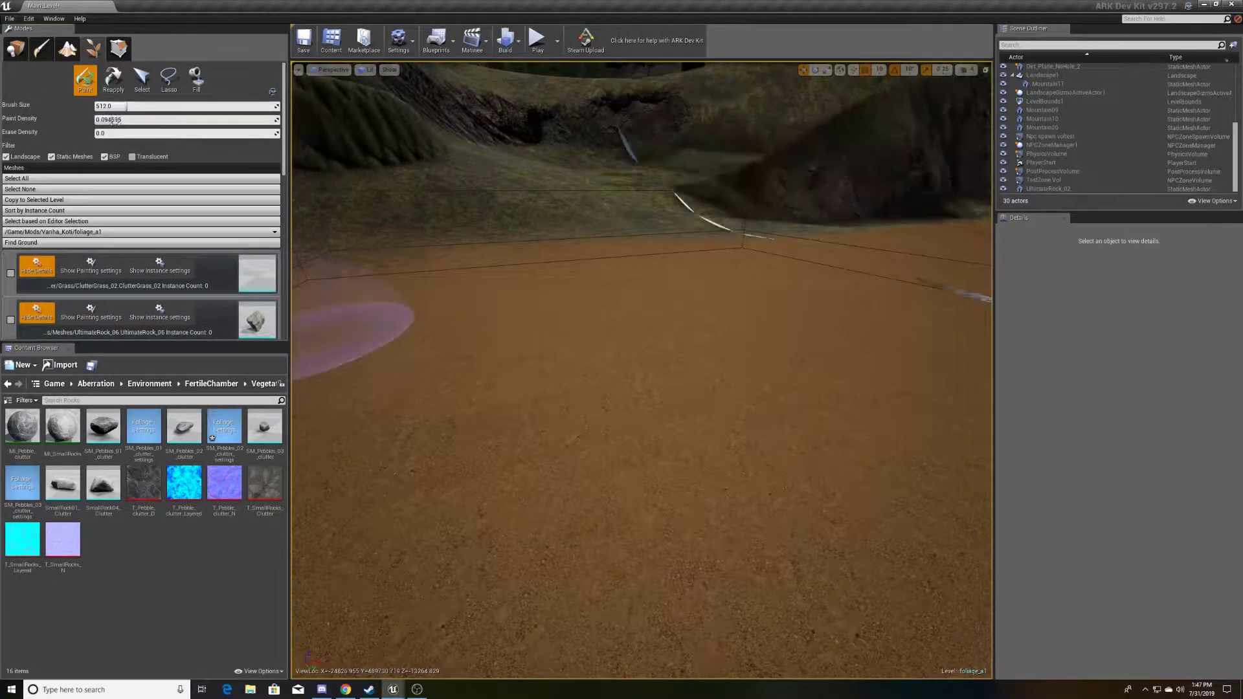
left_click(666, 415)
mouse_move(842, 367)
right_mouse_down()
mouse_move(777, 389)
mouse_move(815, 414)
mouse_move(861, 395)
mouse_move(829, 395)
mouse_move(841, 369)
right_mouse_up()
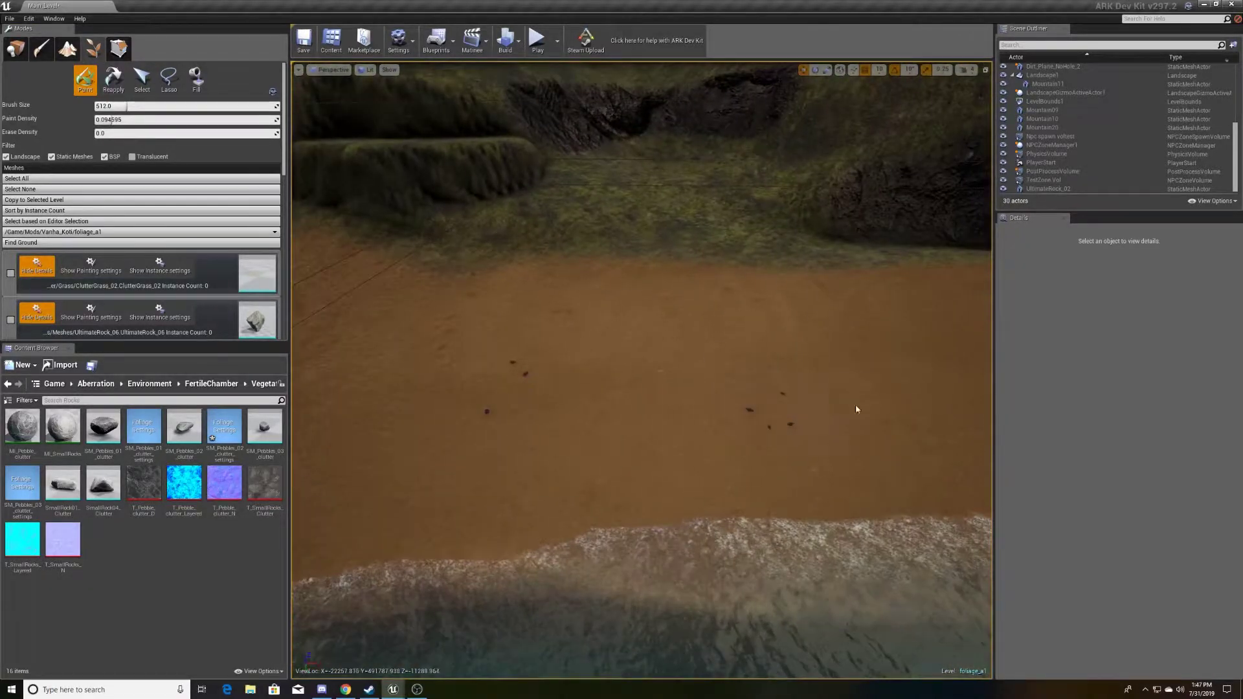
mouse_move(902, 410)
right_mouse_down()
mouse_move(842, 401)
mouse_move(857, 448)
right_mouse_up()
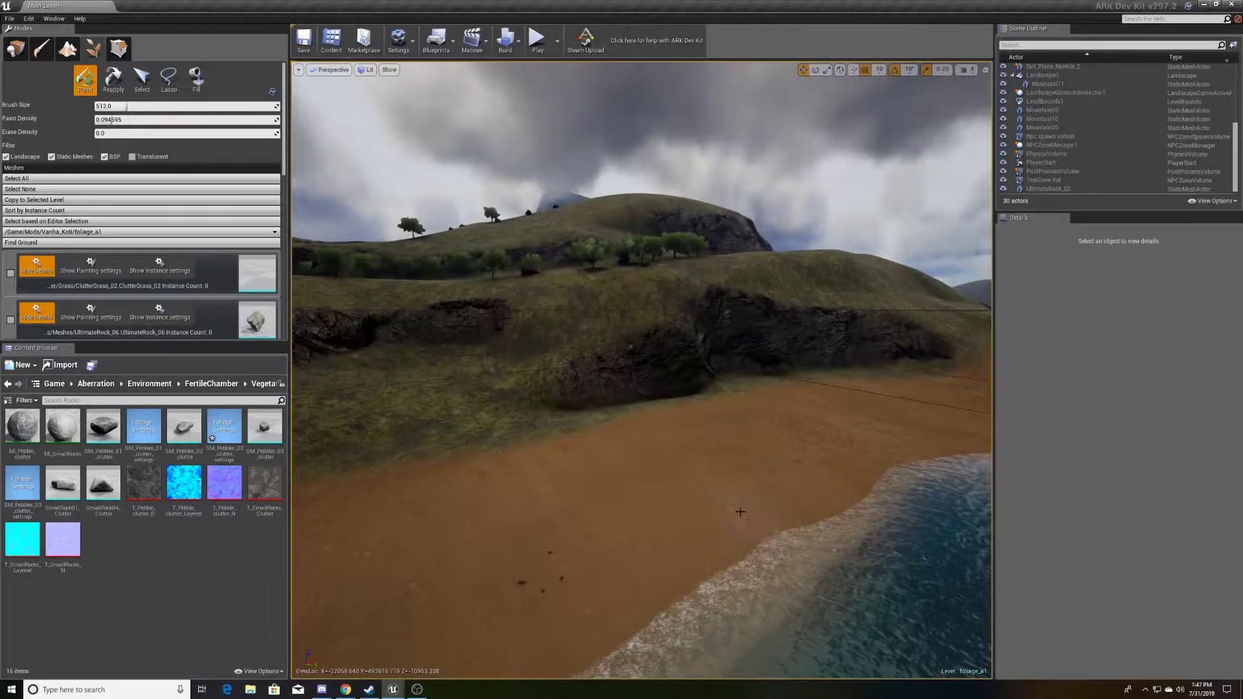
right_click_drag(656, 644, 622, 471)
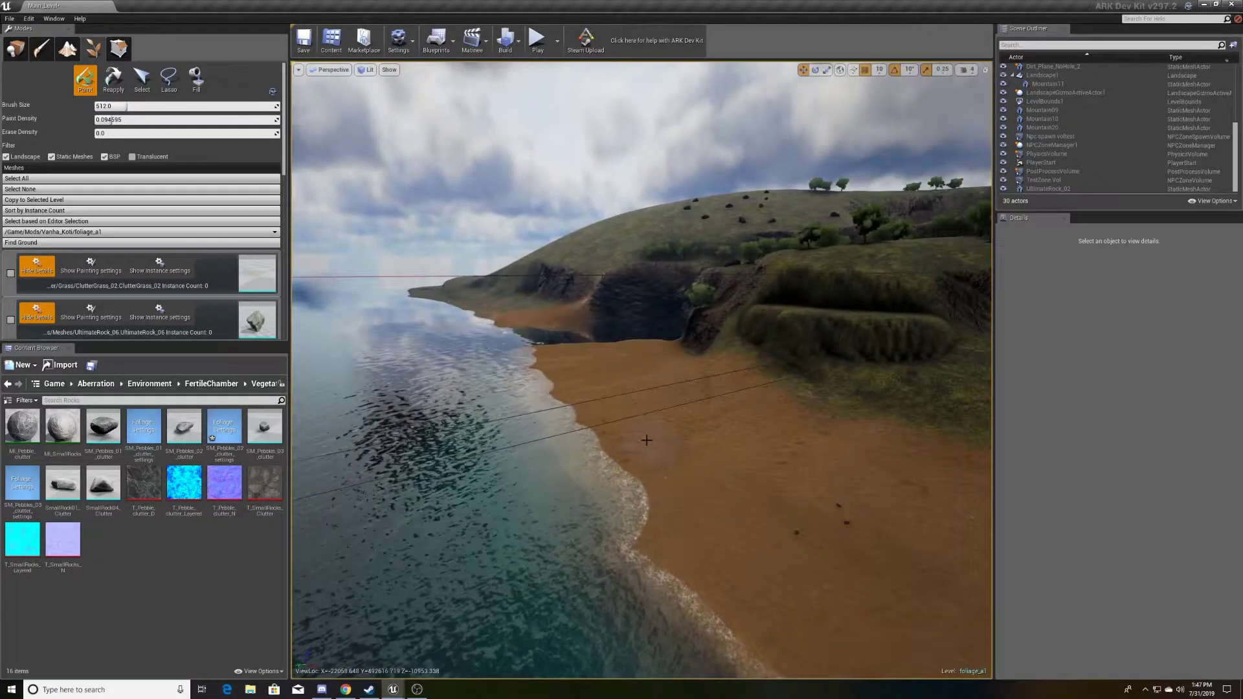
mouse_move(666, 388)
right_mouse_down()
mouse_move(660, 440)
mouse_move(641, 402)
mouse_move(622, 402)
right_mouse_up()
mouse_move(763, 400)
right_mouse_down()
mouse_move(741, 401)
mouse_move(767, 372)
mouse_move(748, 368)
mouse_move(750, 440)
mouse_move(749, 394)
mouse_move(814, 395)
right_mouse_up()
key("w")
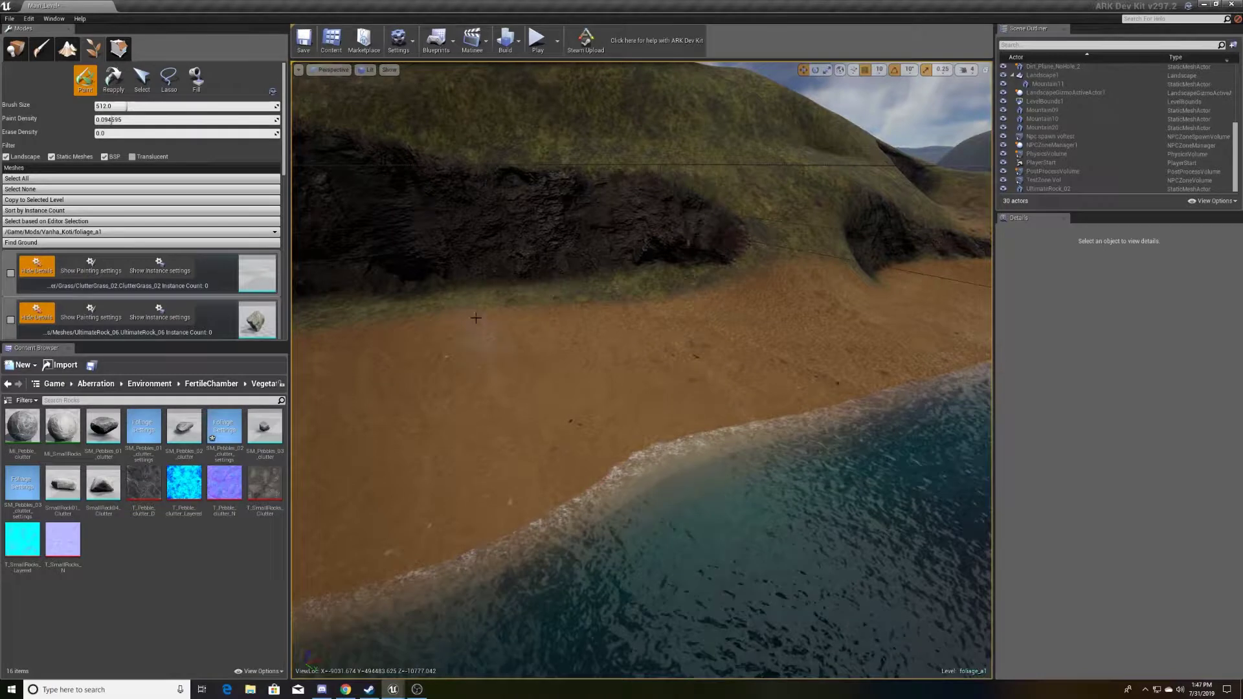
right_click_drag(475, 327, 493, 328)
right_click_drag(609, 338, 606, 311)
Enable the trunks2 foliage mesh for painting together with the pebbles, leaving the Dypsis palm deselected
scroll(8, 259, "down", 10)
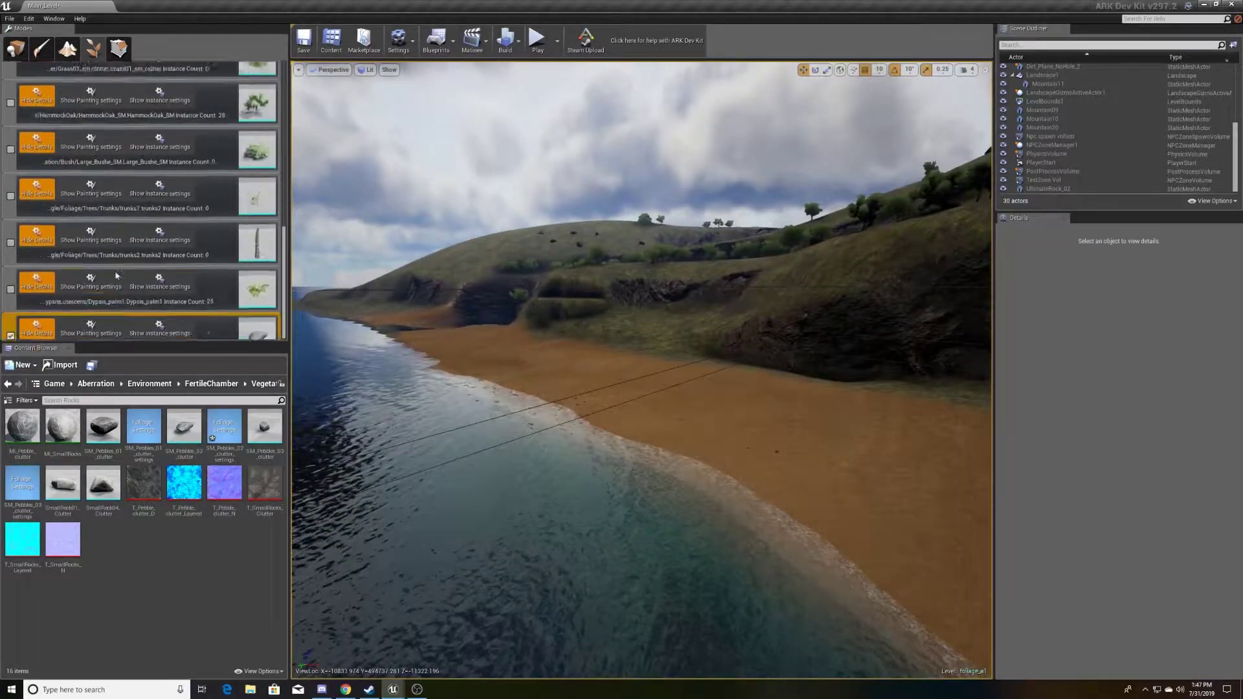
left_click(11, 268)
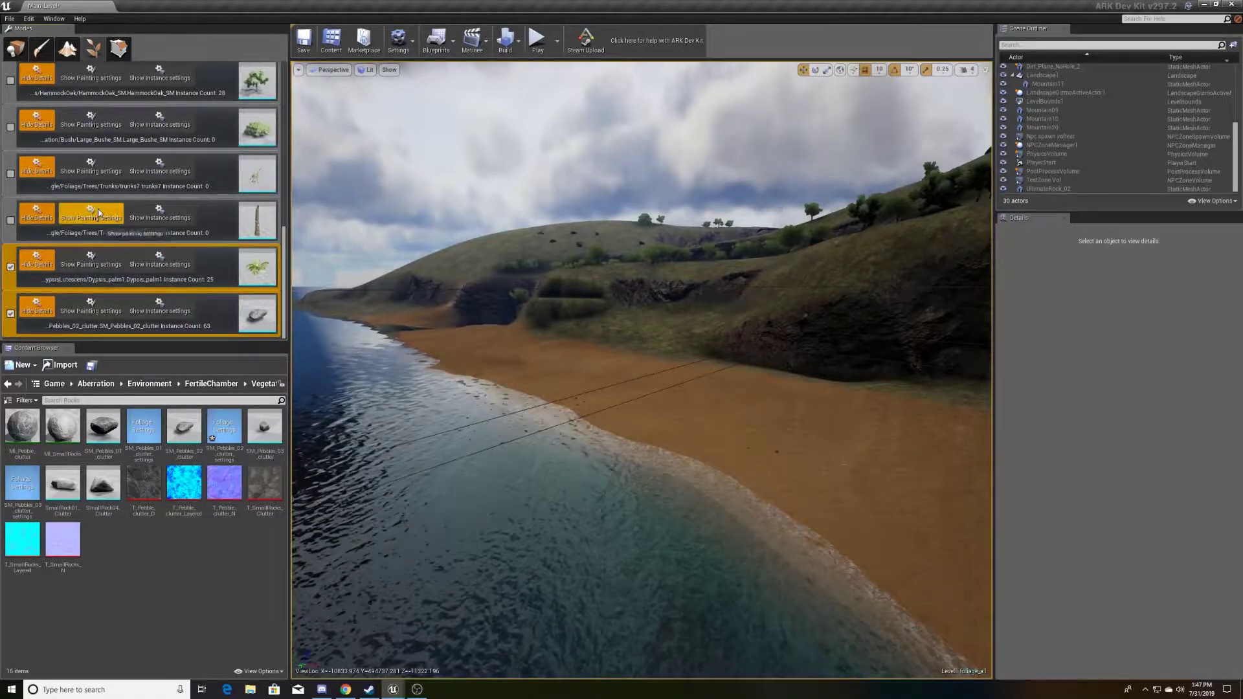
scroll(146, 206, "up", 2)
scroll(146, 206, "down", 1)
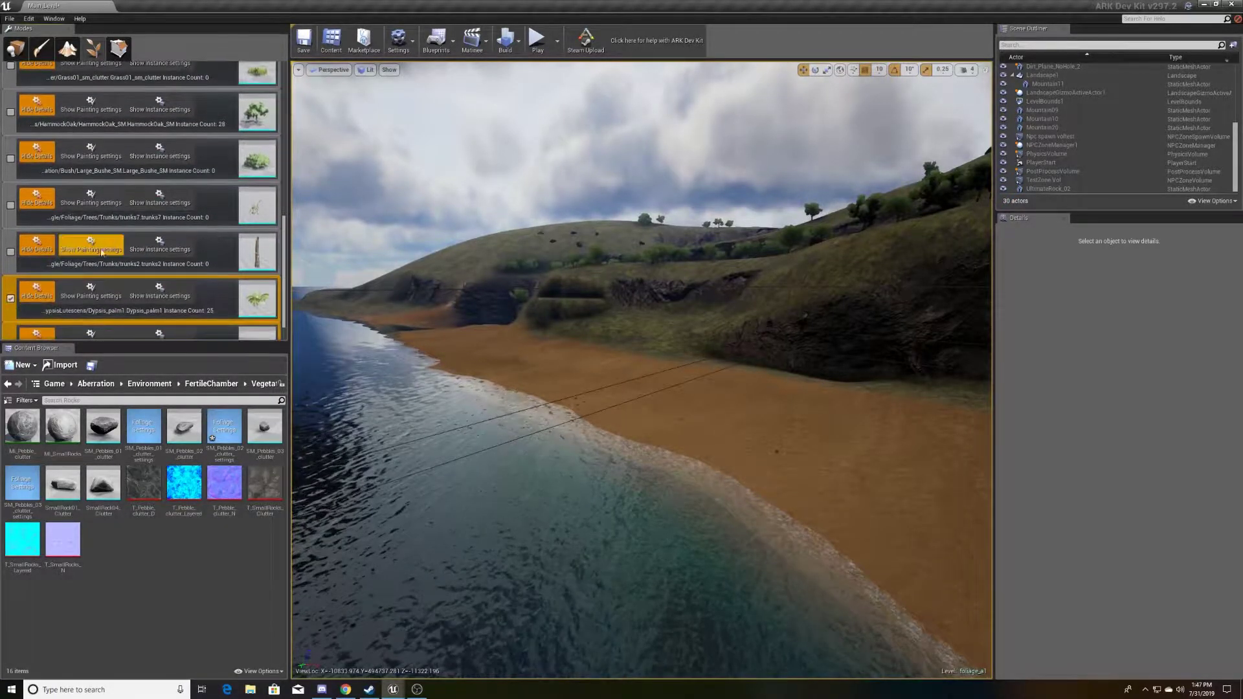
left_click(11, 252)
left_click(10, 299)
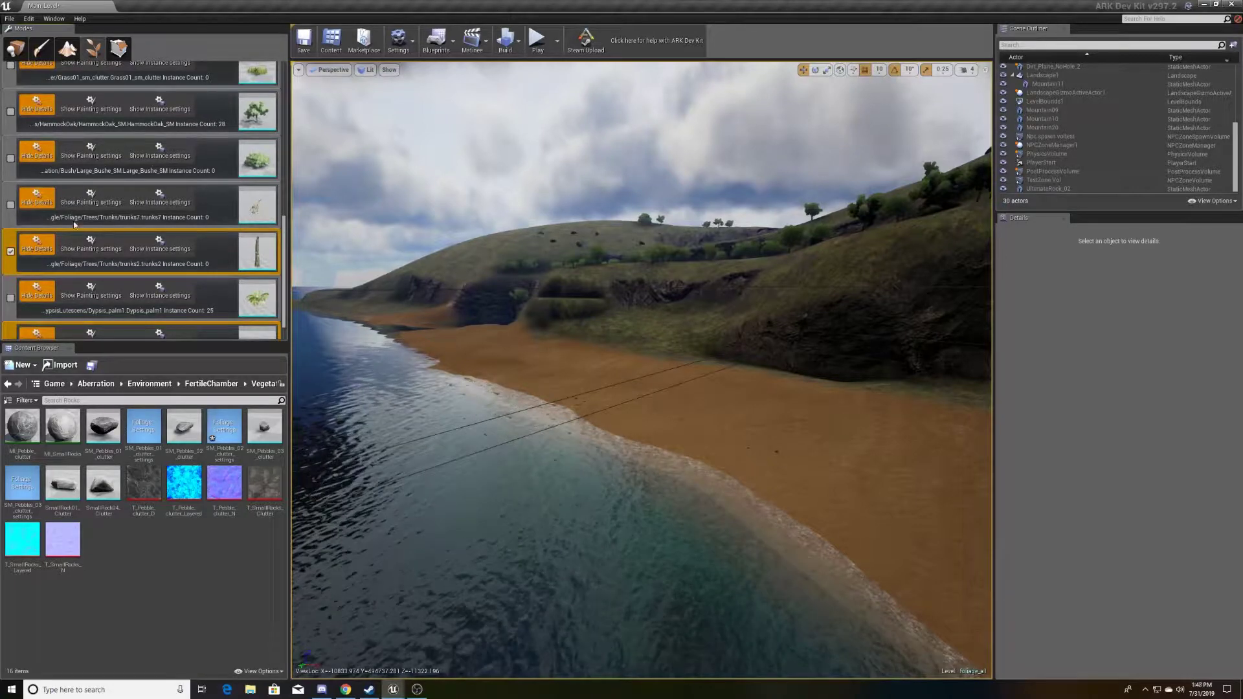
Enable the trunks7 foliage mesh alongside trunks2 and the pebbles, and paint fallen trunks on the beach
scroll(107, 246, "up", 1)
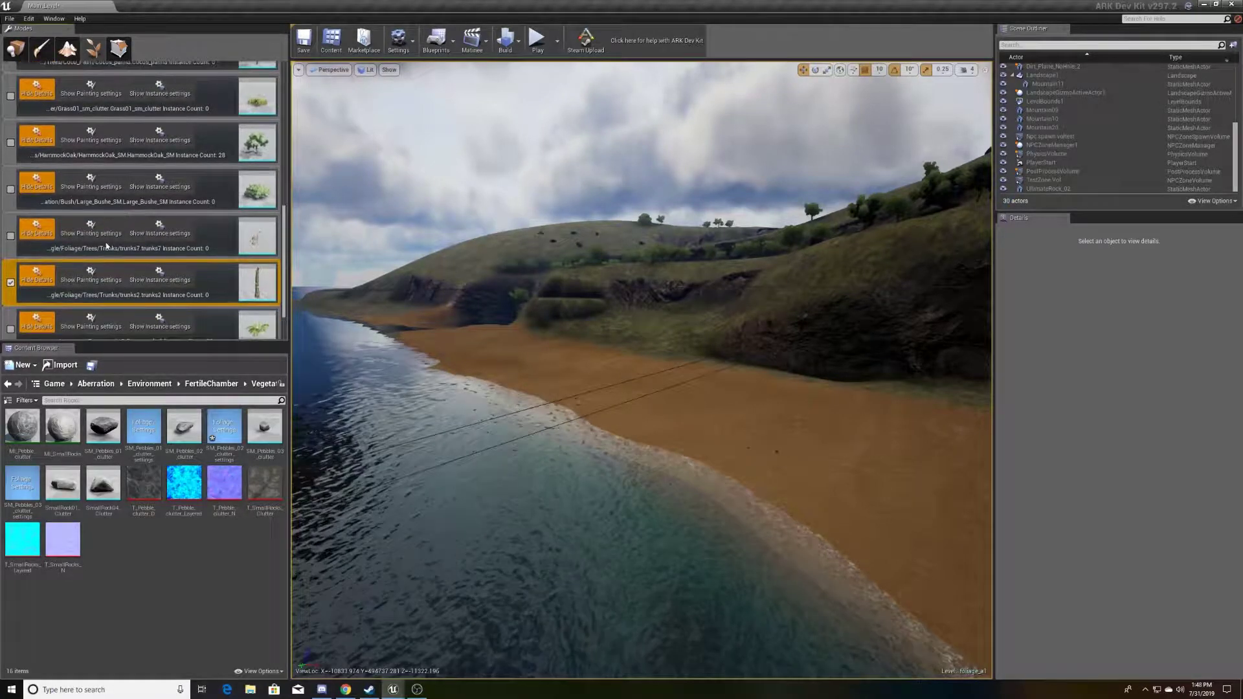
left_click(11, 236)
right_click_drag(363, 222, 699, 300)
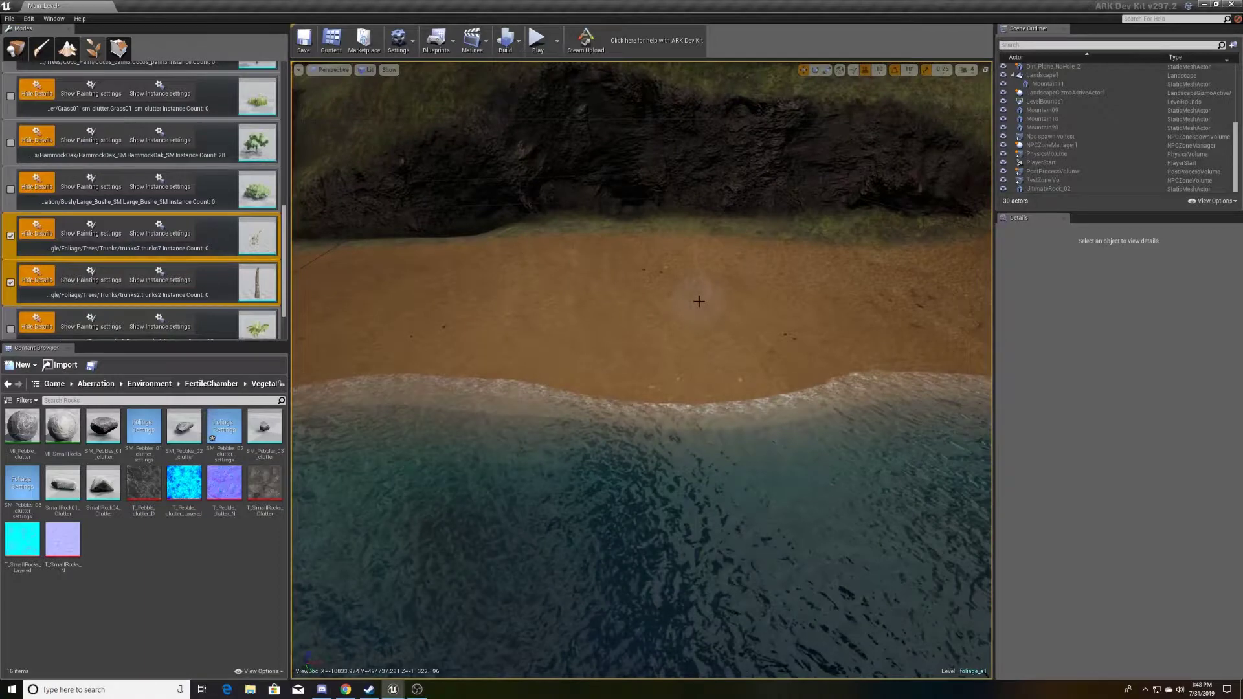
left_click_drag(562, 325, 668, 354)
mouse_move(668, 354)
right_mouse_down()
mouse_move(641, 252)
mouse_move(652, 305)
mouse_move(647, 252)
mouse_move(634, 343)
mouse_move(751, 382)
mouse_move(745, 337)
mouse_move(738, 376)
mouse_move(735, 310)
mouse_move(712, 324)
mouse_move(654, 298)
mouse_move(693, 294)
right_mouse_up()
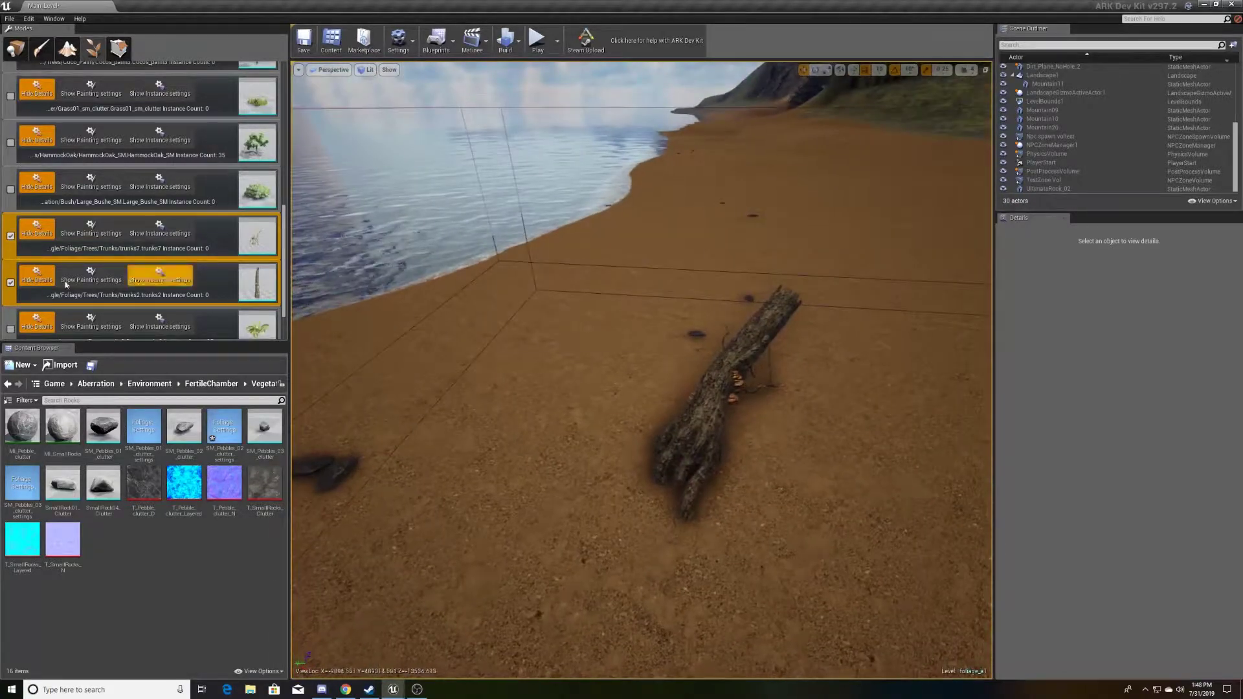
Try to erase foliage around the fallen trunk on the sand and undo the foliage edits
left_click(707, 358, "shift")
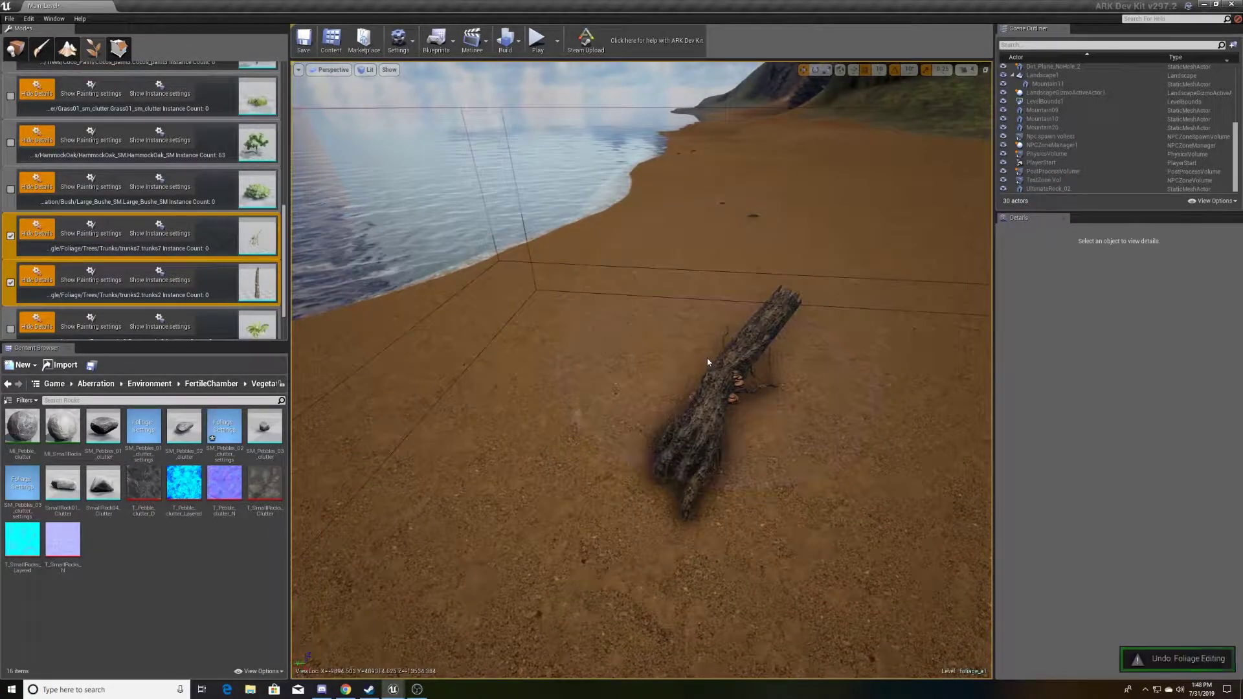
mouse_move(706, 358)
left_mouse_down("shift")
mouse_move(747, 362)
mouse_move(738, 344)
left_mouse_up("shift")
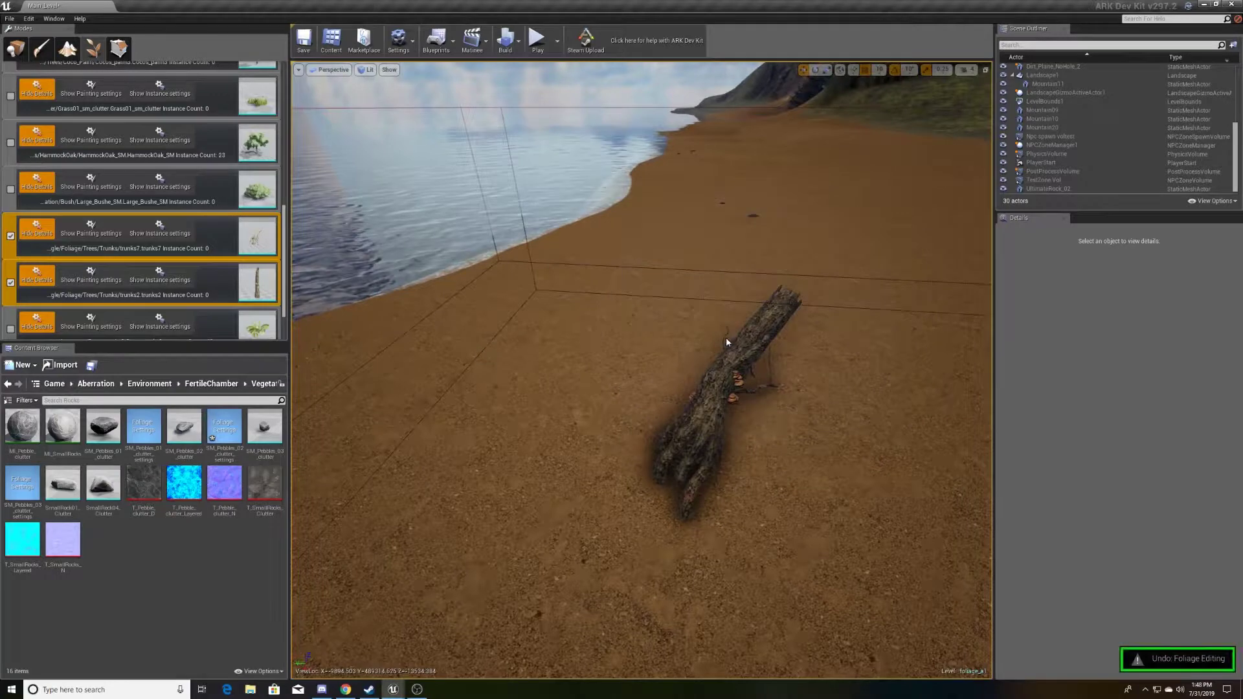
mouse_move(661, 327)
right_mouse_down()
mouse_move(699, 362)
mouse_move(744, 330)
mouse_move(745, 343)
mouse_move(686, 324)
mouse_move(686, 272)
right_mouse_up()
right_click_drag(652, 331, 651, 331)
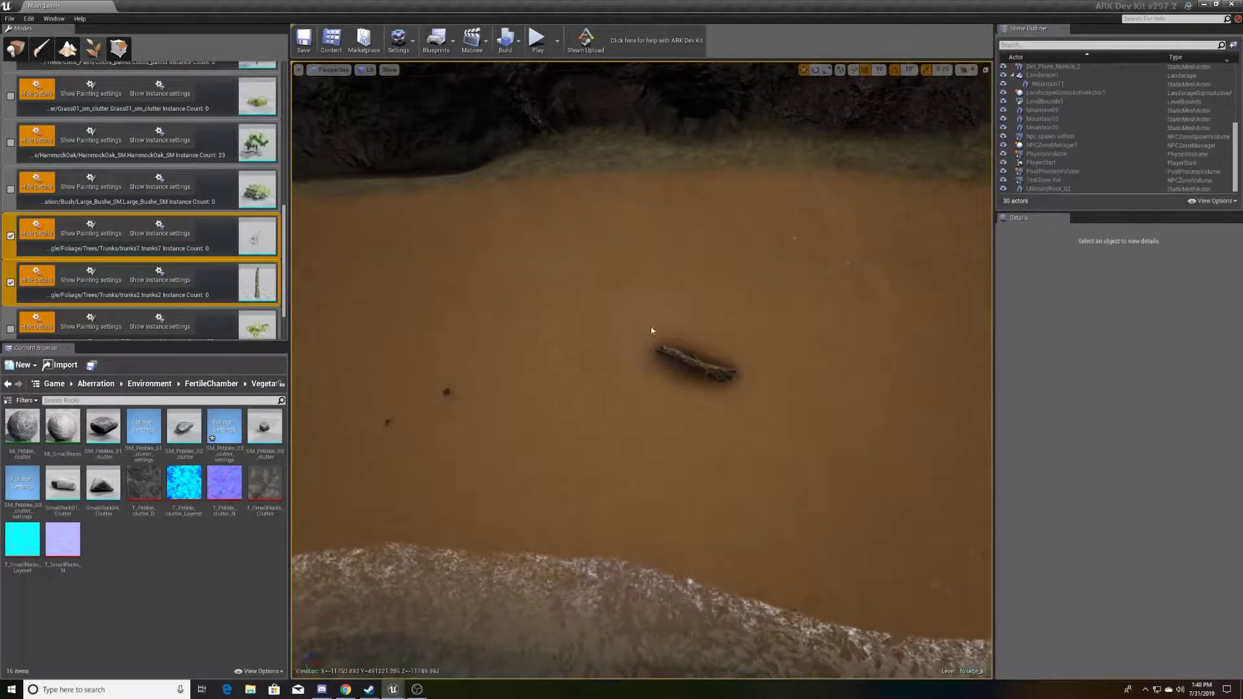
Switch the foliage mode from painting to the Select tool and on to the Lasso tool
scroll(167, 191, "up", 10)
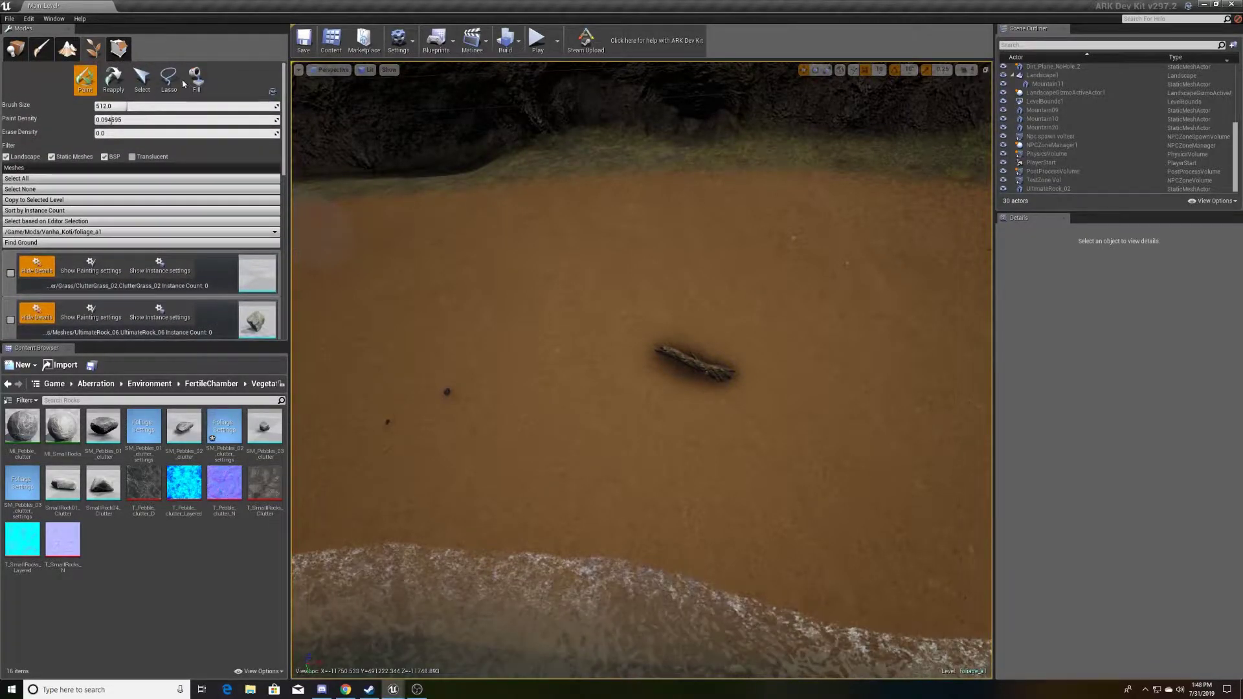
left_click(152, 82)
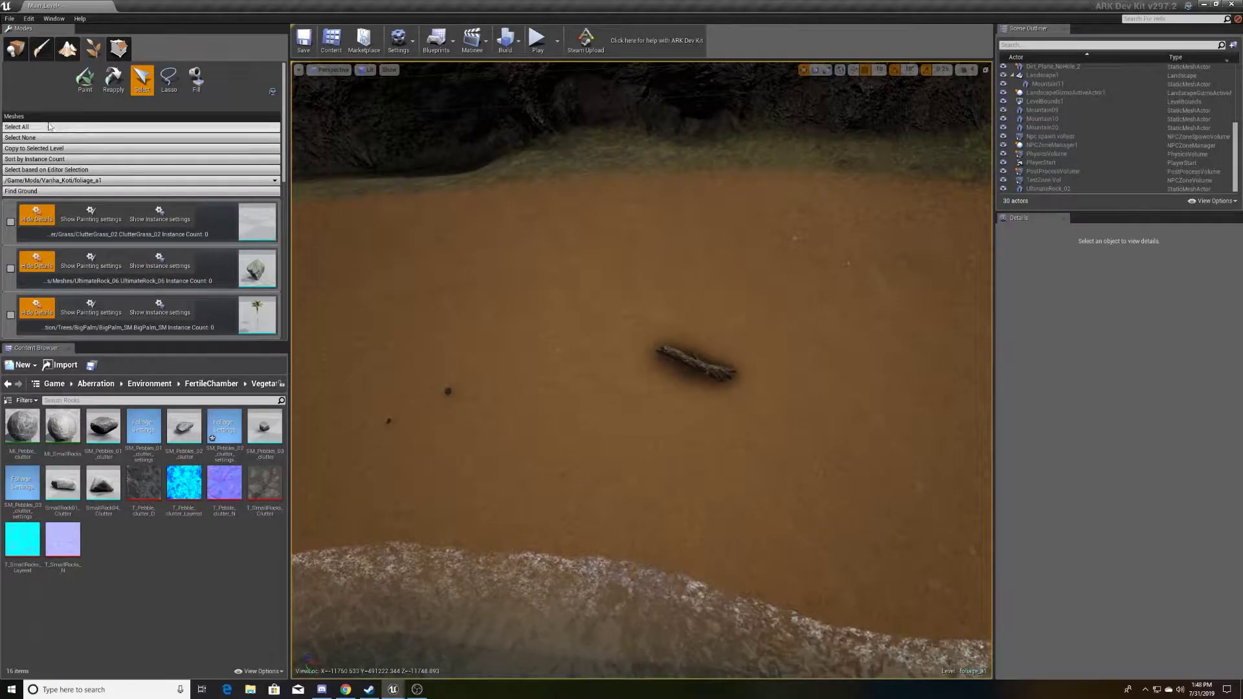
left_click(170, 81)
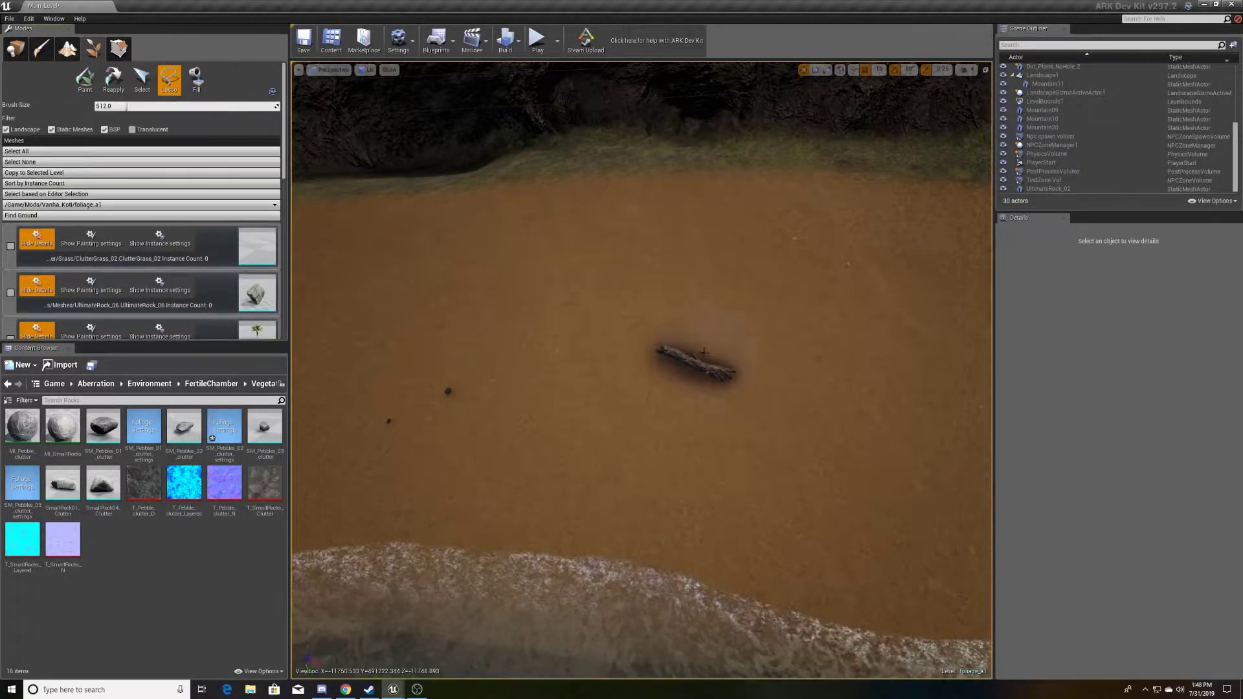
Save the level with the foliage painted on the beach
mouse_move(723, 336)
right_mouse_down()
mouse_move(726, 382)
mouse_move(666, 311)
mouse_move(635, 415)
right_mouse_up()
key("w")
mouse_move(638, 350)
right_mouse_down()
mouse_move(647, 278)
mouse_move(644, 414)
mouse_move(637, 350)
right_mouse_up()
mouse_move(514, 327)
right_mouse_down()
mouse_move(510, 353)
mouse_move(751, 263)
right_mouse_up()
mouse_move(729, 173)
right_mouse_down()
mouse_move(305, 324)
mouse_move(310, 161)
mouse_move(906, 628)
mouse_move(827, 561)
mouse_move(472, 542)
mouse_move(698, 401)
mouse_move(583, 291)
mouse_move(518, 285)
mouse_move(421, 324)
mouse_move(307, 149)
right_mouse_up()
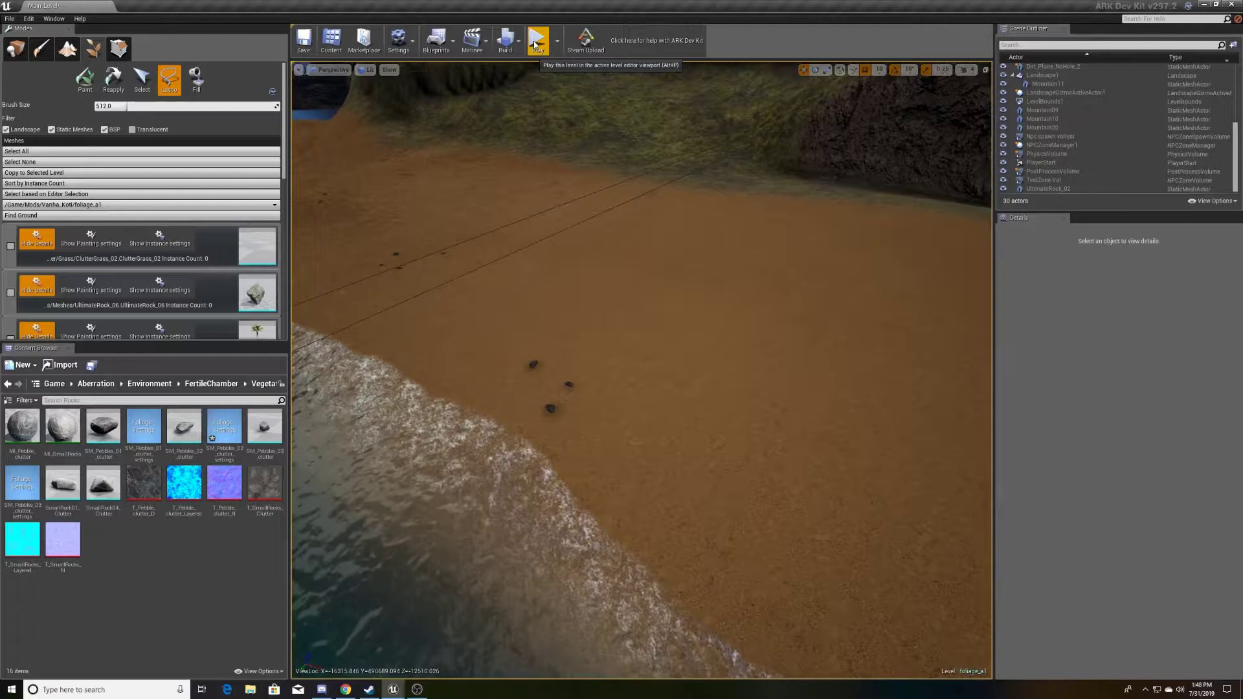
key("ctrl+s")
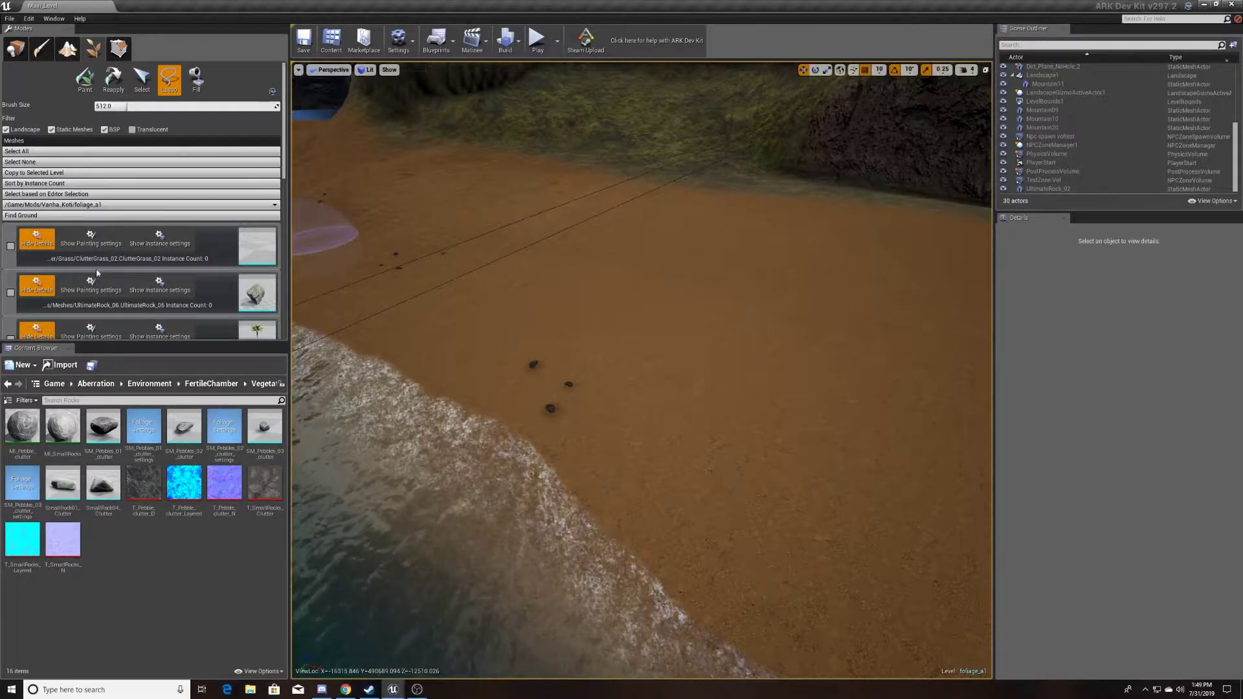
Enable the BigPalm_SM, Cocos_palm4 and Cocos_palm3 foliage meshes for painting
scroll(45, 259, "down", 3)
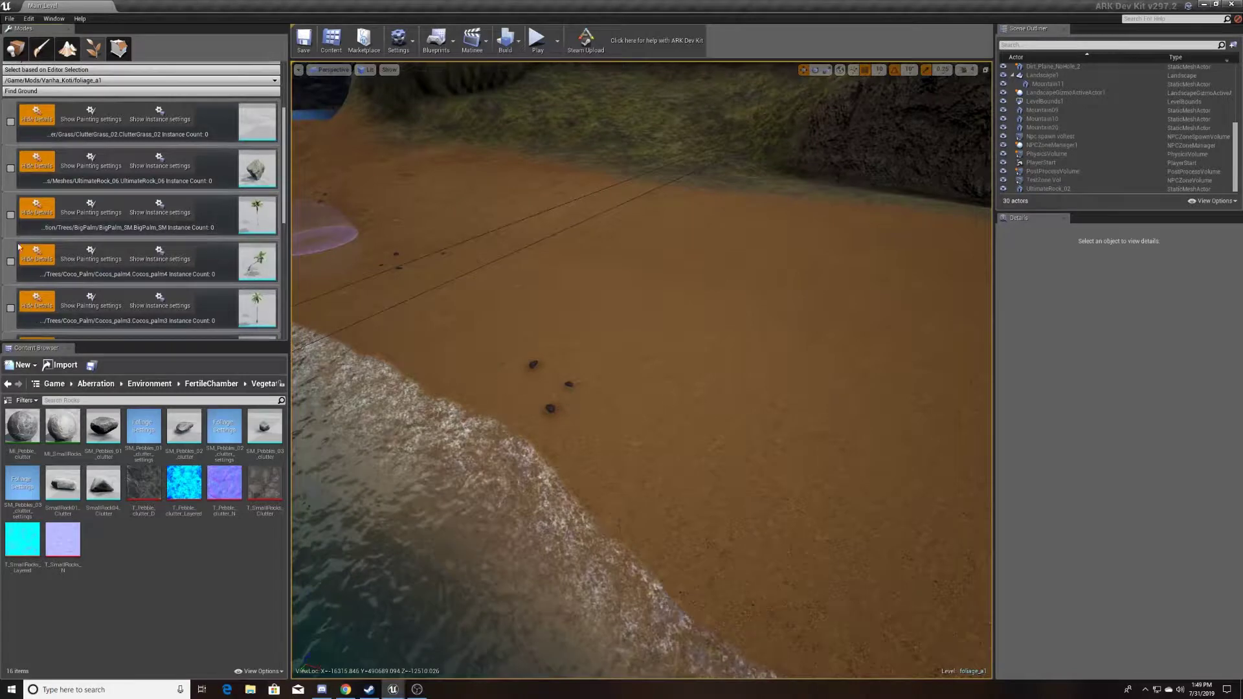
left_click(10, 261)
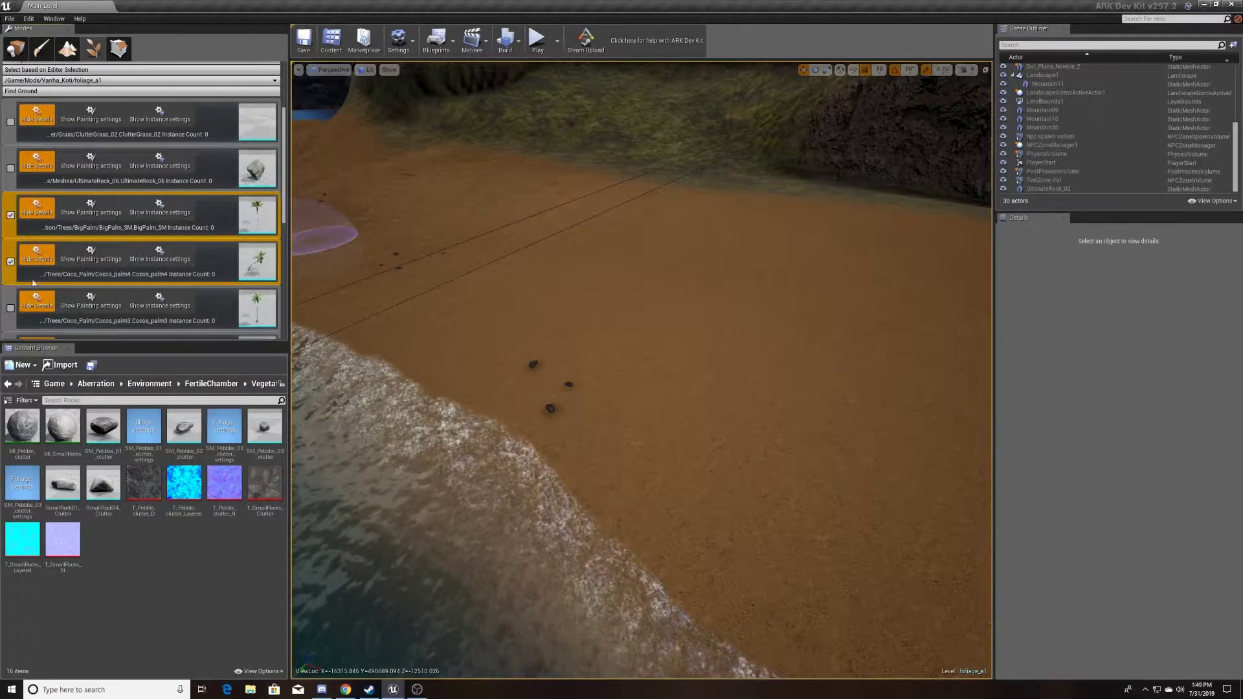
left_click(10, 308)
scroll(73, 240, "down", 3)
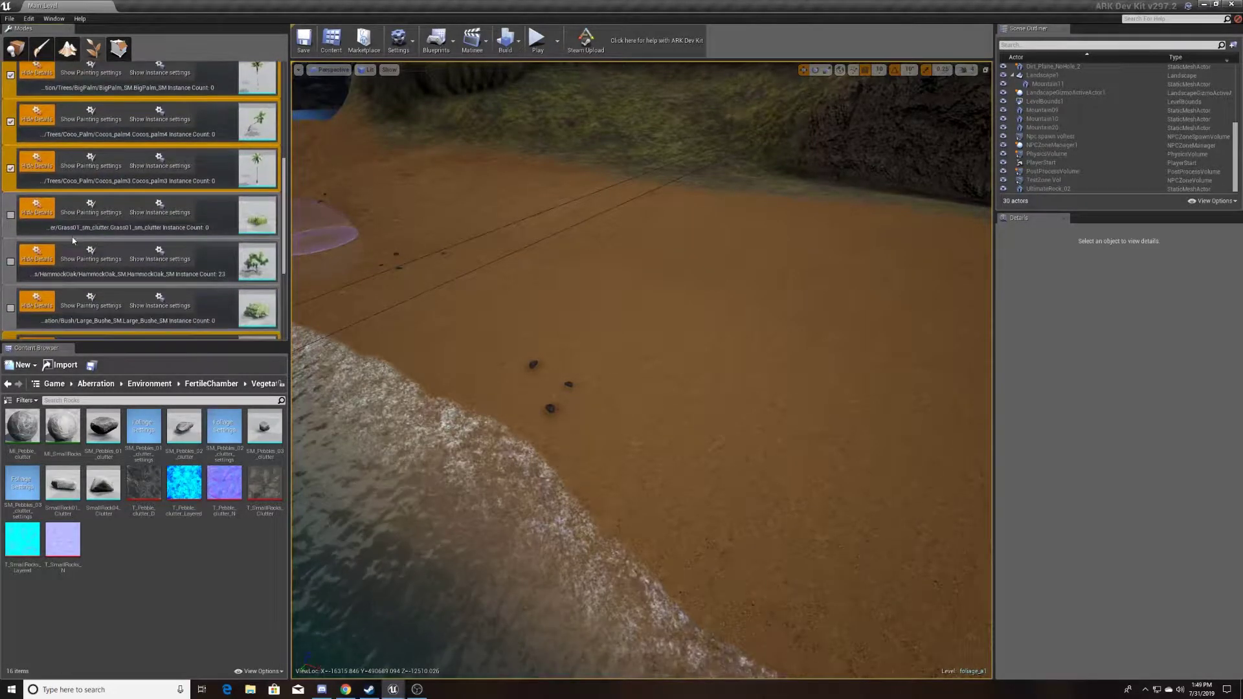
Deselect the trunks7 and SM_Pebbles_02_clutter meshes, keeping trunks2 enabled together with the palms
scroll(35, 280, "down", 3)
left_click(10, 261)
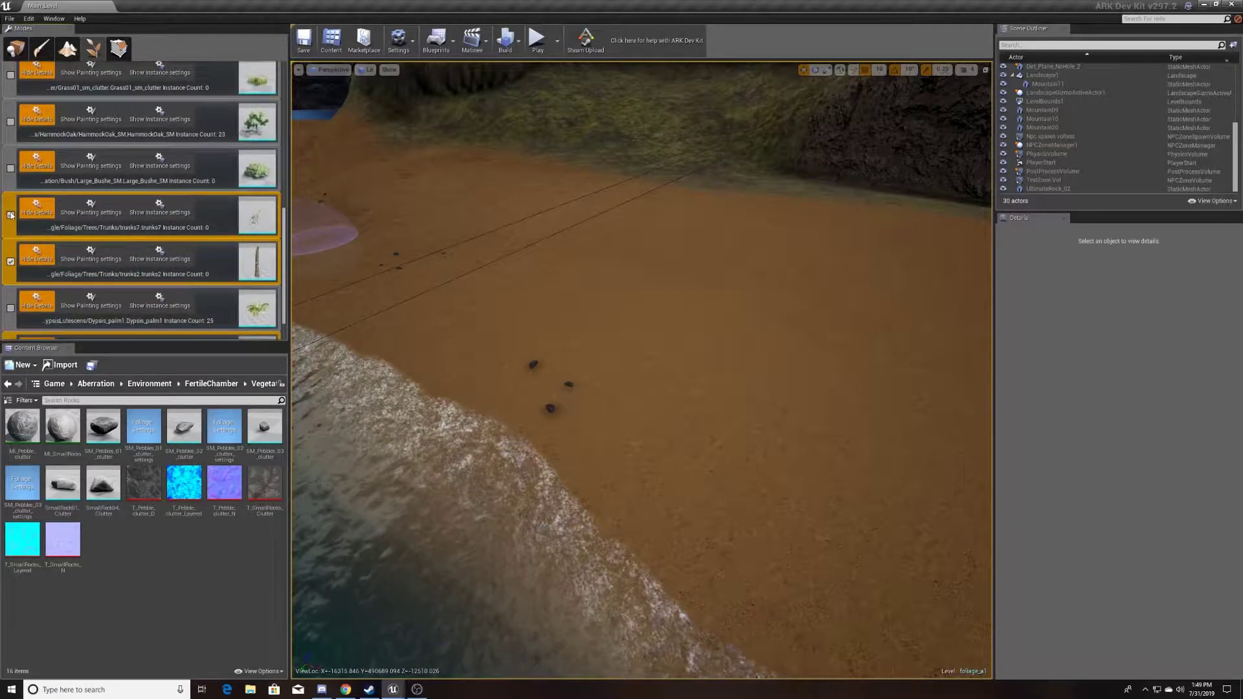
left_click(11, 261)
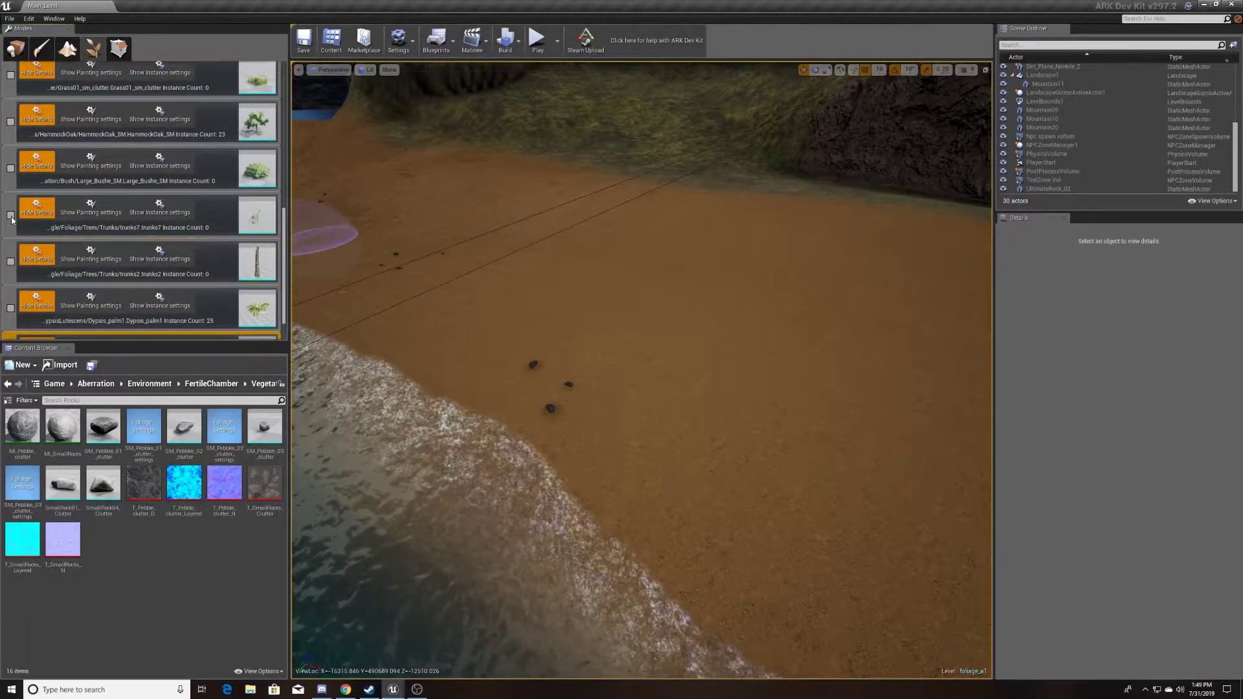
left_click(10, 214)
left_click(11, 216)
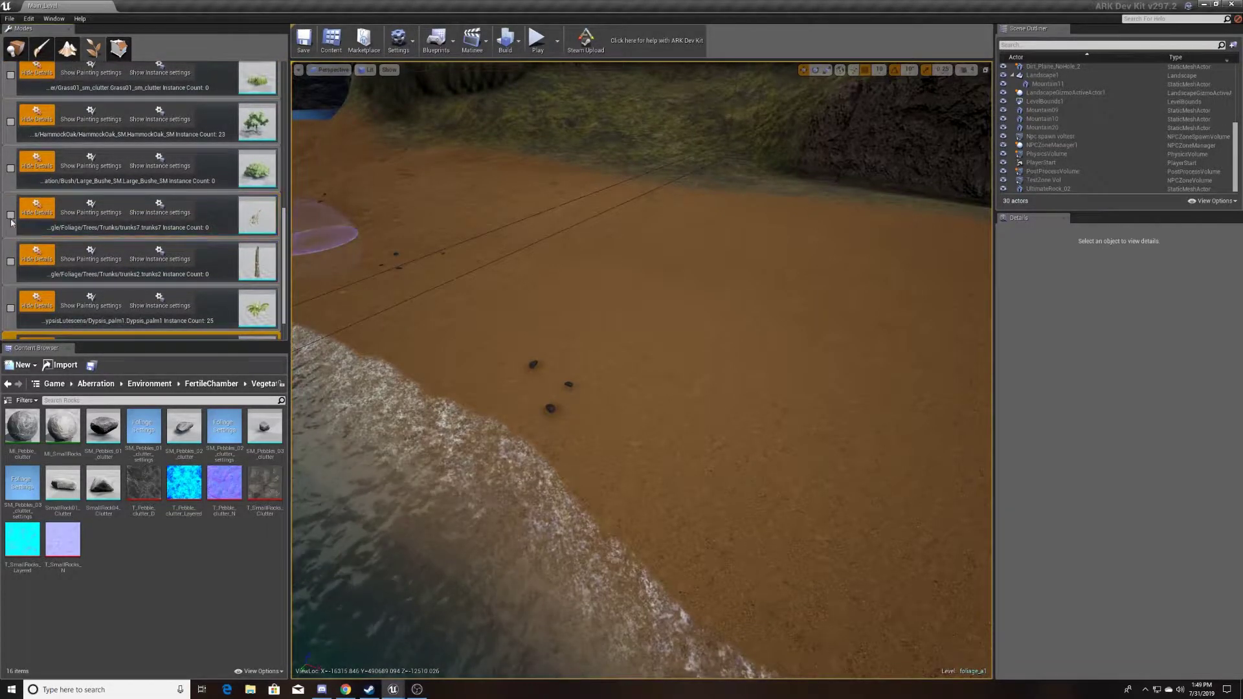
left_click(11, 261)
scroll(11, 285, "down", 1)
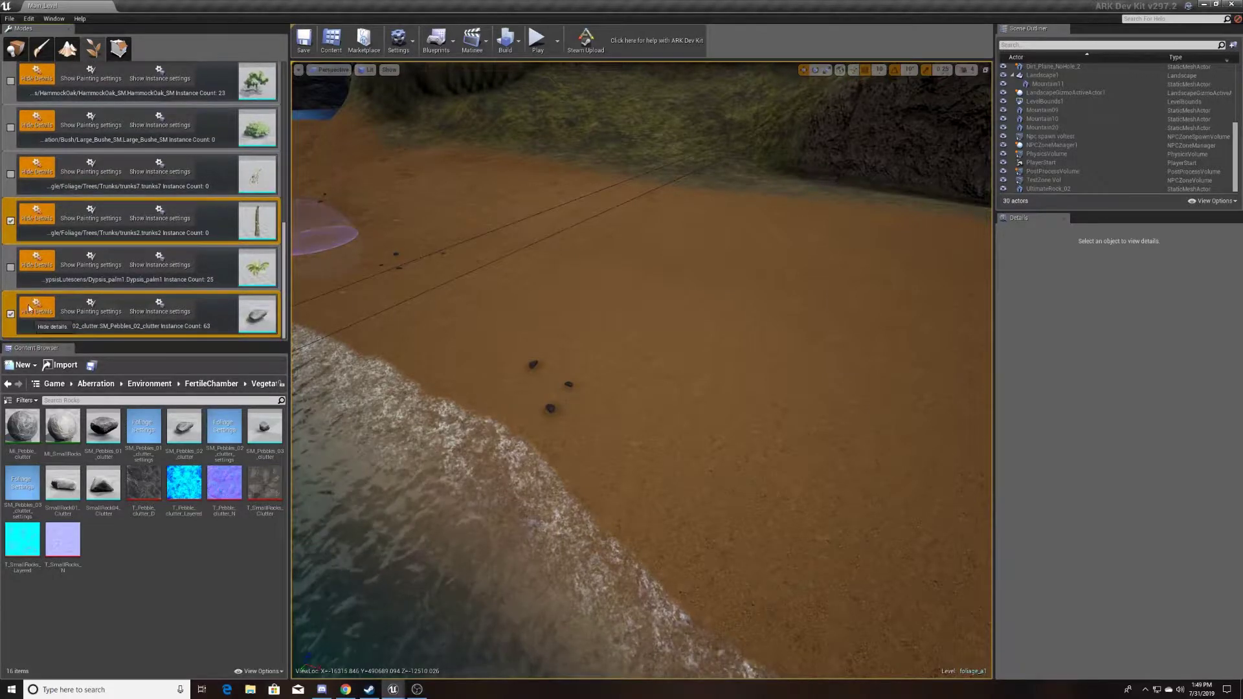
left_click(10, 315)
Return to the foliage Paint tool and enlarge the Brush Size to 1000
scroll(78, 214, "up", 10)
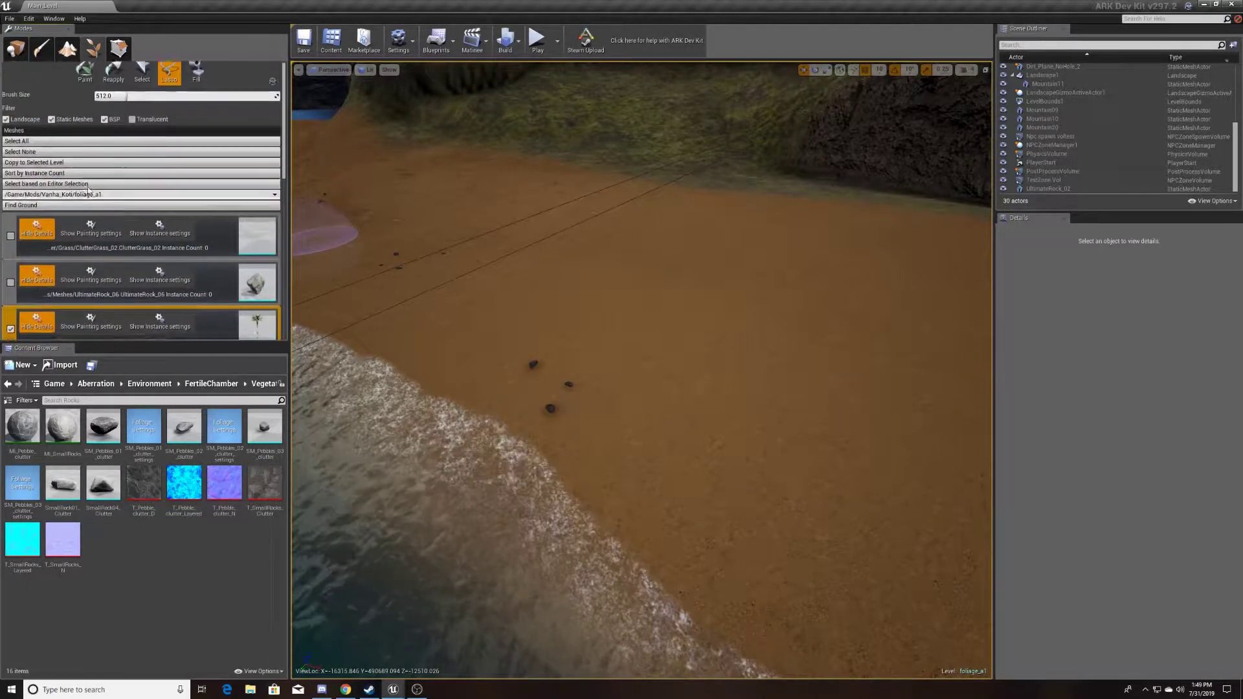
left_click(84, 91)
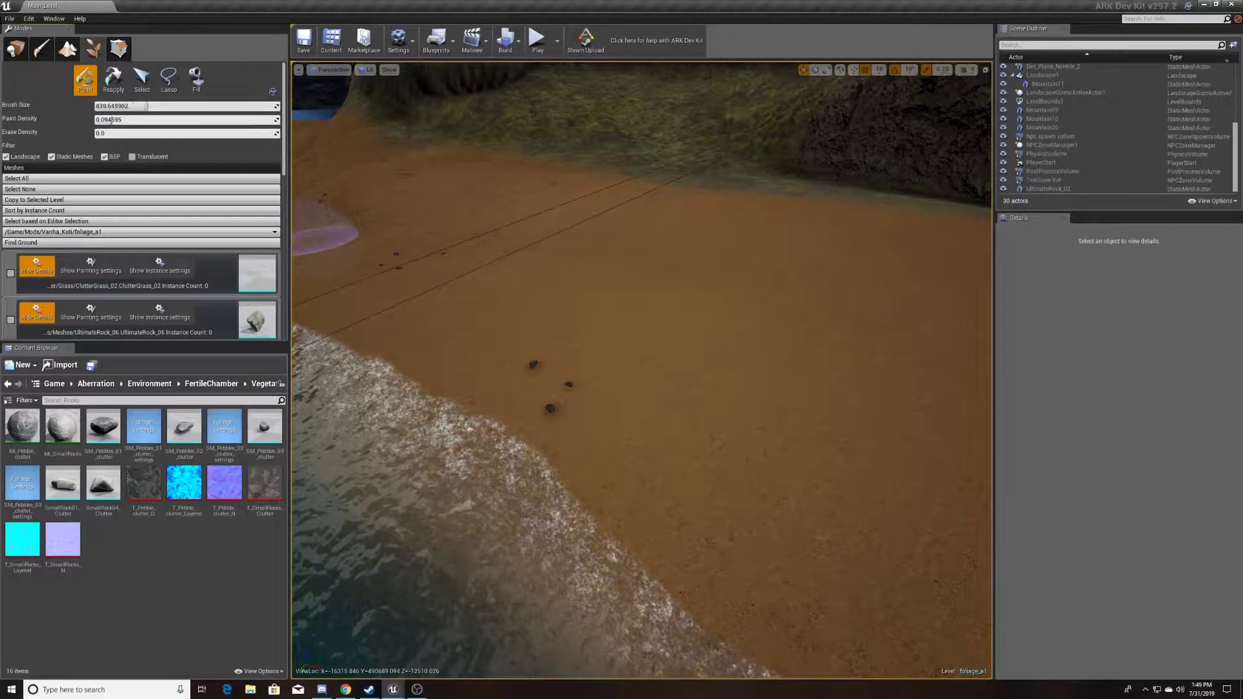
left_click_drag(147, 106, 153, 107)
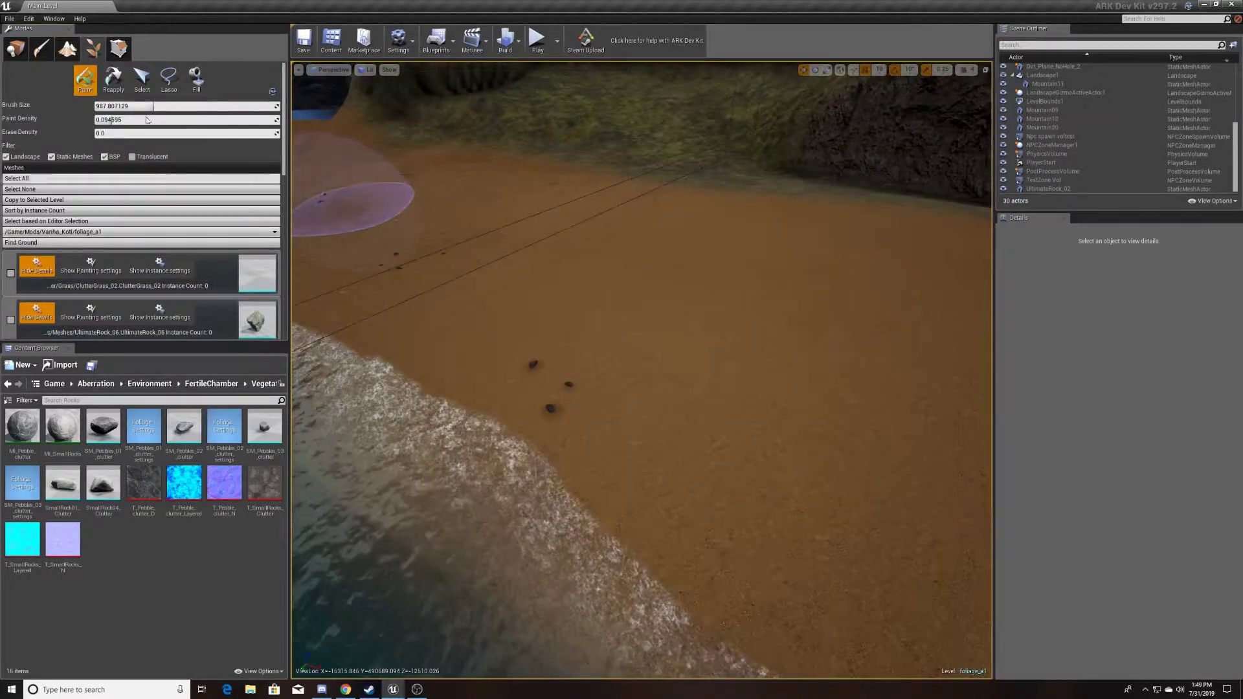
left_click(156, 106)
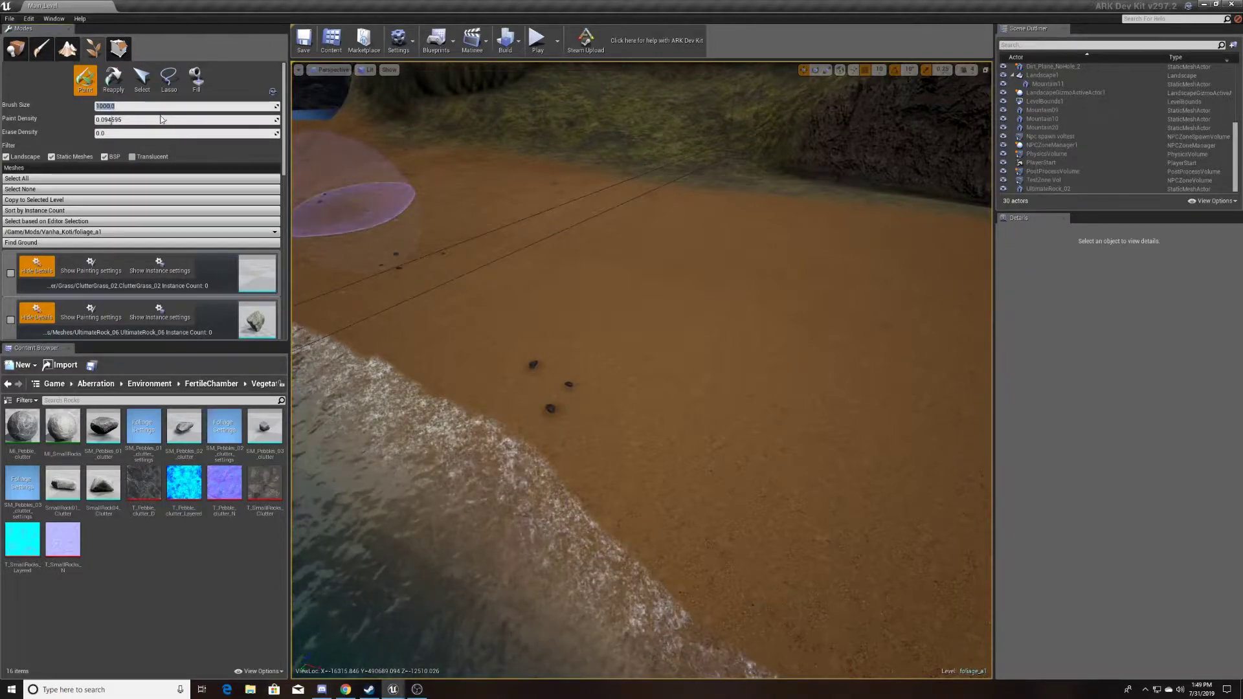
Paint sparse palms and trunks on the sand with Brush Size about 2307 and Paint Density about 0.042
key("s")
mouse_move(634, 257)
right_mouse_down()
mouse_move(638, 266)
mouse_move(712, 249)
mouse_move(719, 262)
right_mouse_up()
left_click(634, 257)
right_click_drag(923, 192, 948, 171)
key("w")
key("w")
right_click_drag(712, 272, 660, 252)
right_click_drag(868, 207, 909, 204)
key("s")
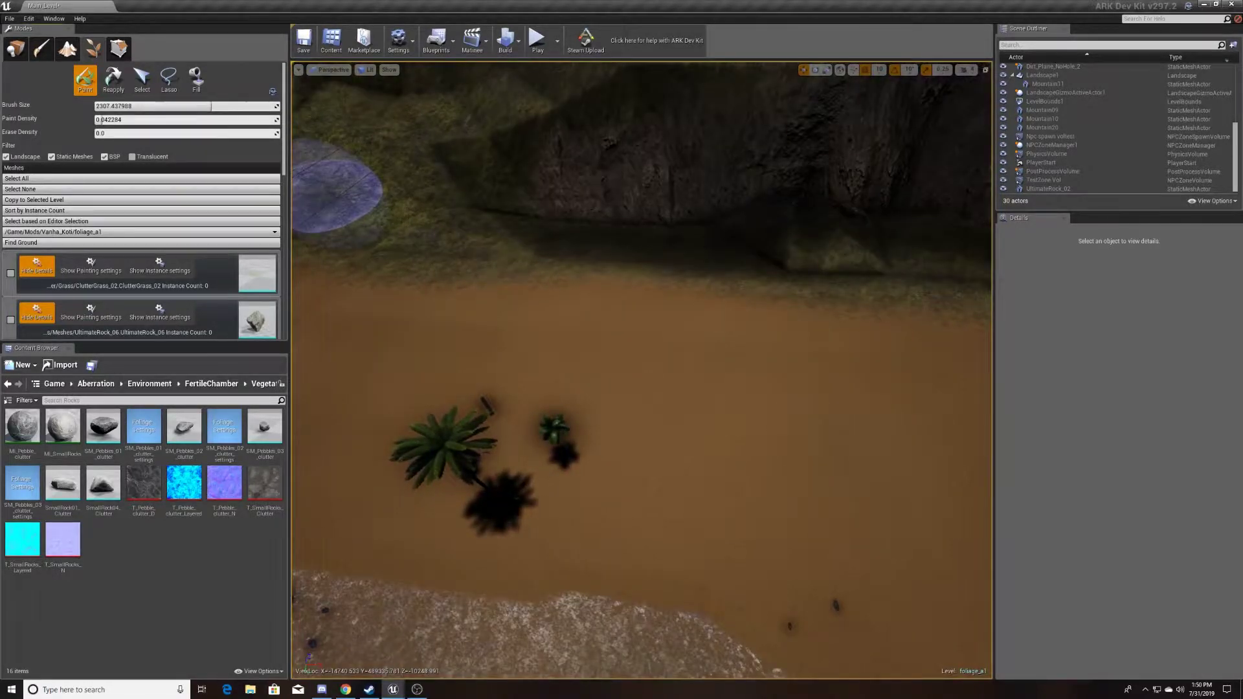
Paint more palms and trunks along the beach towards the far point and undo the last stroke
left_click(809, 406)
right_click_drag(810, 405, 810, 362)
mouse_move(727, 316)
right_mouse_down()
mouse_move(727, 292)
mouse_move(728, 316)
right_mouse_up()
mouse_move(728, 316)
left_mouse_down()
mouse_move(845, 193)
mouse_move(867, 206)
left_mouse_up()
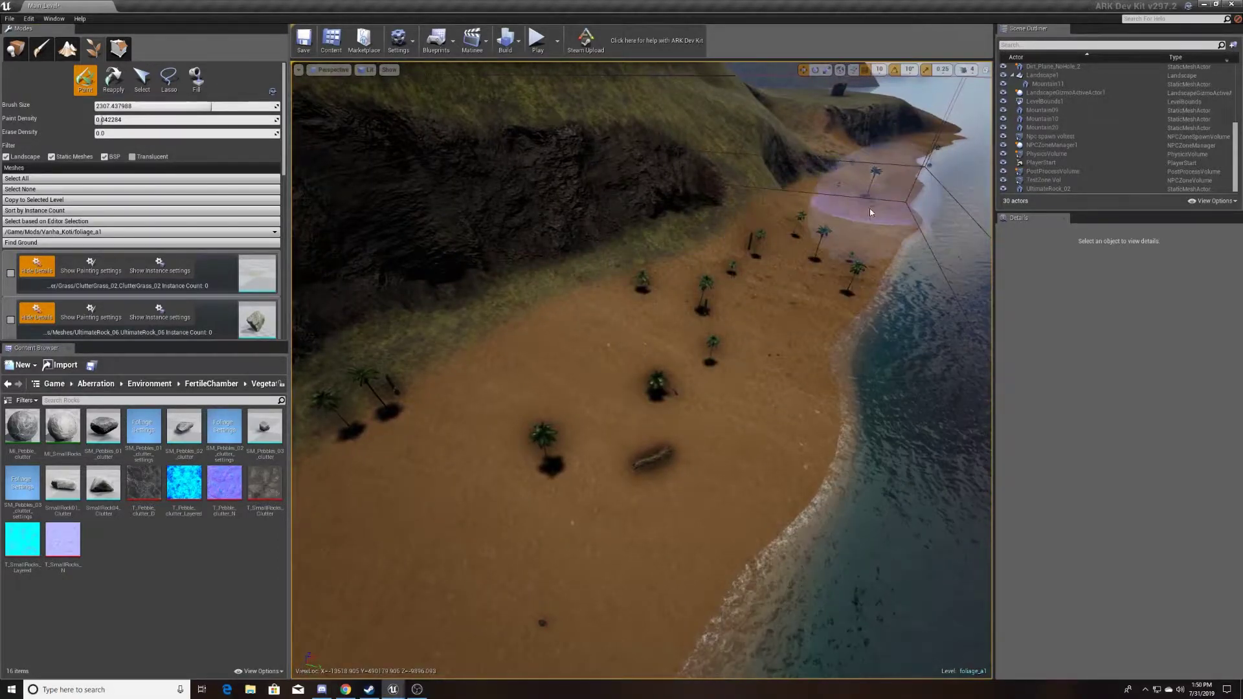
key("ctrl+z")
Paint additional palms and trunks on the bare stretches of sand along the shoreline
right_click_drag(840, 218, 624, 178)
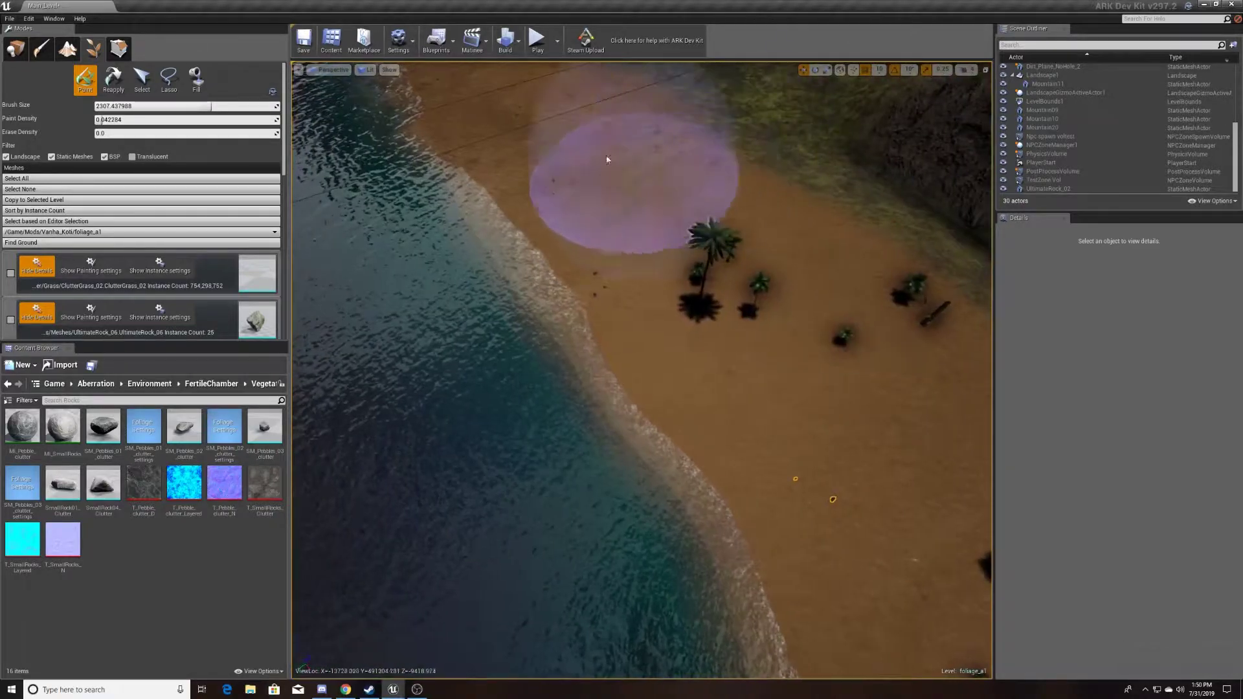
left_click(580, 130)
left_click(689, 148)
right_click_drag(689, 151, 673, 159)
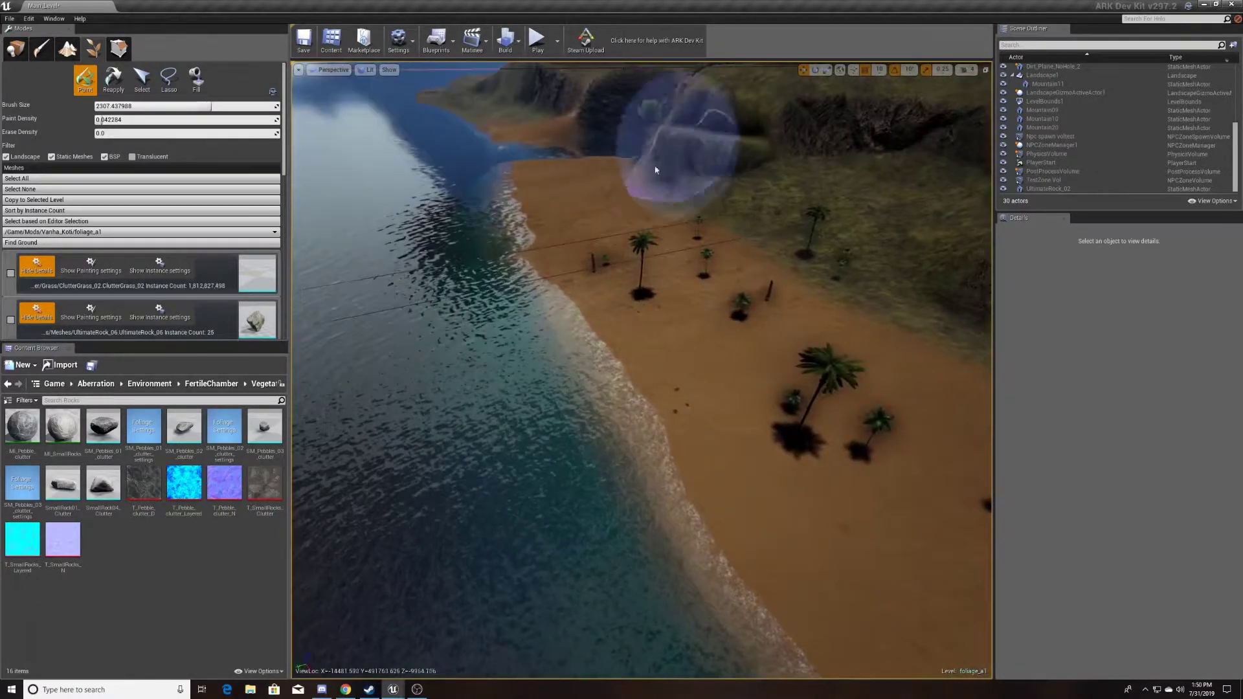
right_click_drag(619, 197, 608, 132)
right_click_drag(657, 336, 633, 337)
key("w")
left_click(625, 483)
Extend the palm and trunk painting to the remaining sand below the grassy cliffs
mouse_move(641, 444)
right_mouse_down()
mouse_move(771, 463)
mouse_move(770, 585)
right_mouse_up()
key("a")
key("s")
left_click(596, 446)
right_click_drag(728, 347, 790, 272)
key("d")
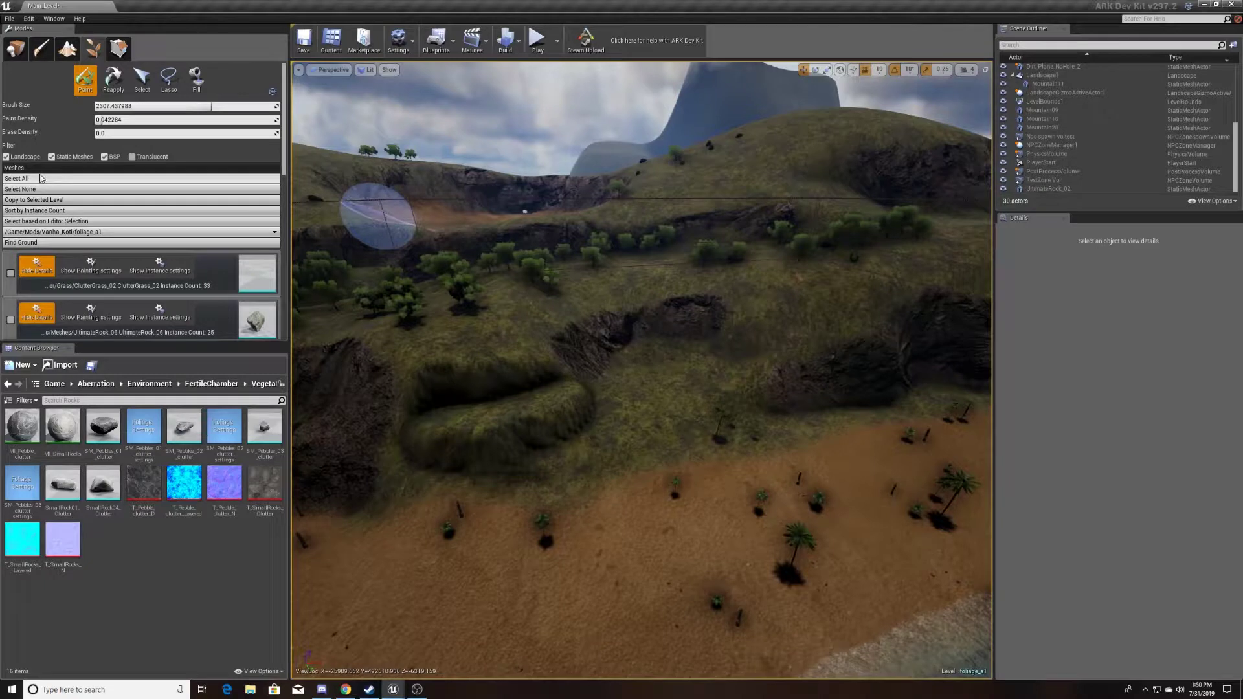
Enable the UltimateRock_06 foliage mesh and paint scattered rocks along the beach
left_click(11, 320)
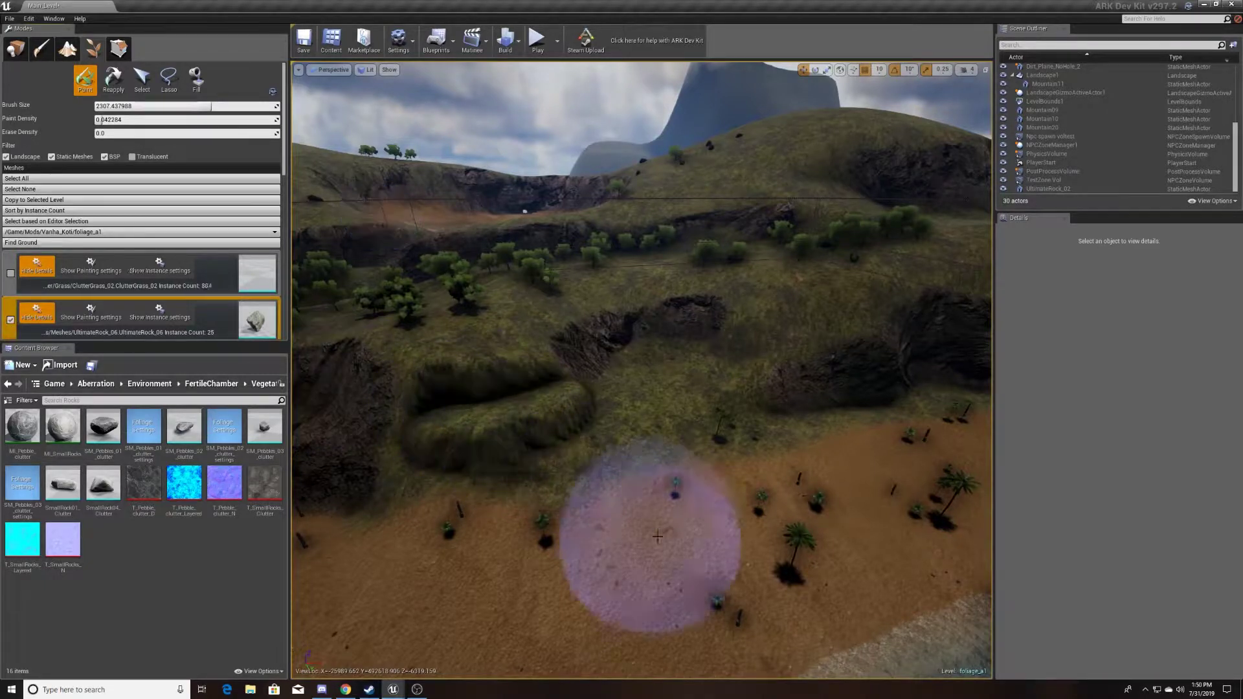
mouse_move(679, 502)
left_mouse_down()
mouse_move(576, 610)
mouse_move(727, 522)
mouse_move(801, 440)
left_mouse_up()
mouse_move(795, 472)
right_mouse_down()
mouse_move(861, 518)
mouse_move(794, 473)
right_mouse_up()
mouse_move(777, 487)
left_mouse_down()
mouse_move(625, 417)
mouse_move(428, 364)
mouse_move(374, 327)
mouse_move(840, 507)
mouse_move(833, 553)
mouse_move(848, 469)
left_mouse_up()
mouse_move(847, 469)
right_mouse_down()
mouse_move(803, 473)
mouse_move(776, 447)
right_mouse_up()
mouse_move(835, 558)
left_mouse_down()
mouse_move(683, 441)
mouse_move(633, 370)
left_mouse_up()
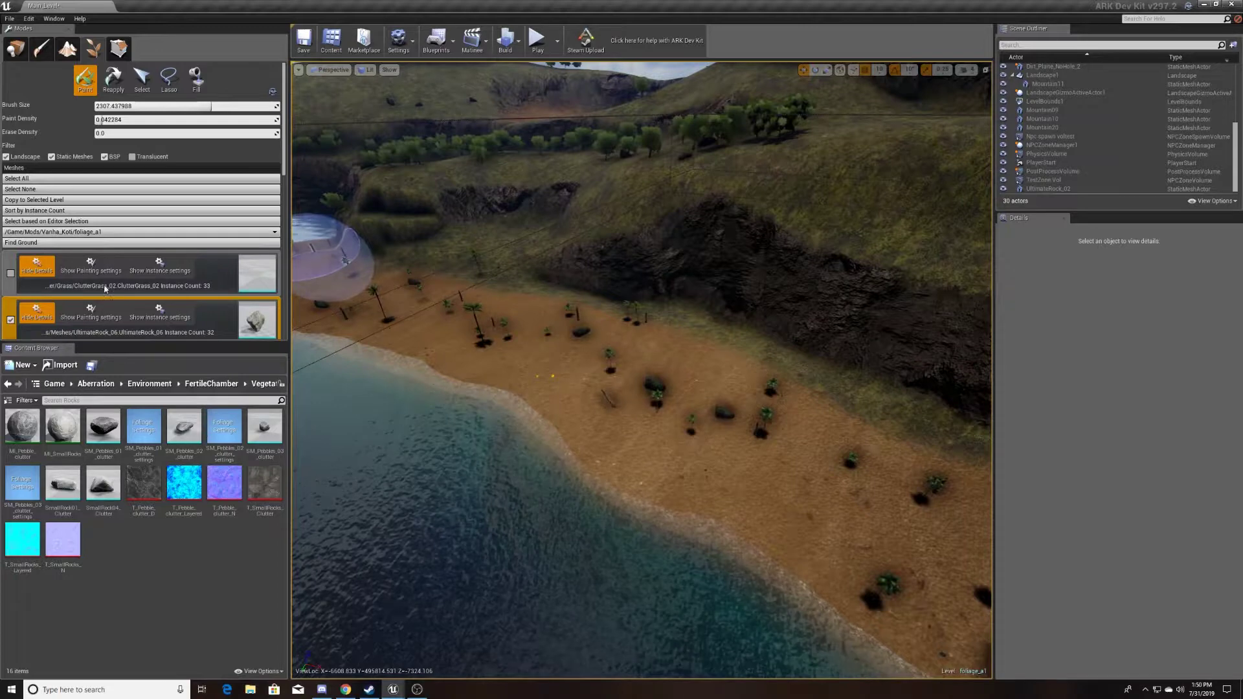
Select only Large_Bushe_SM for painting, paint a test patch where sand meets grass, and undo it
scroll(60, 288, "down", 10)
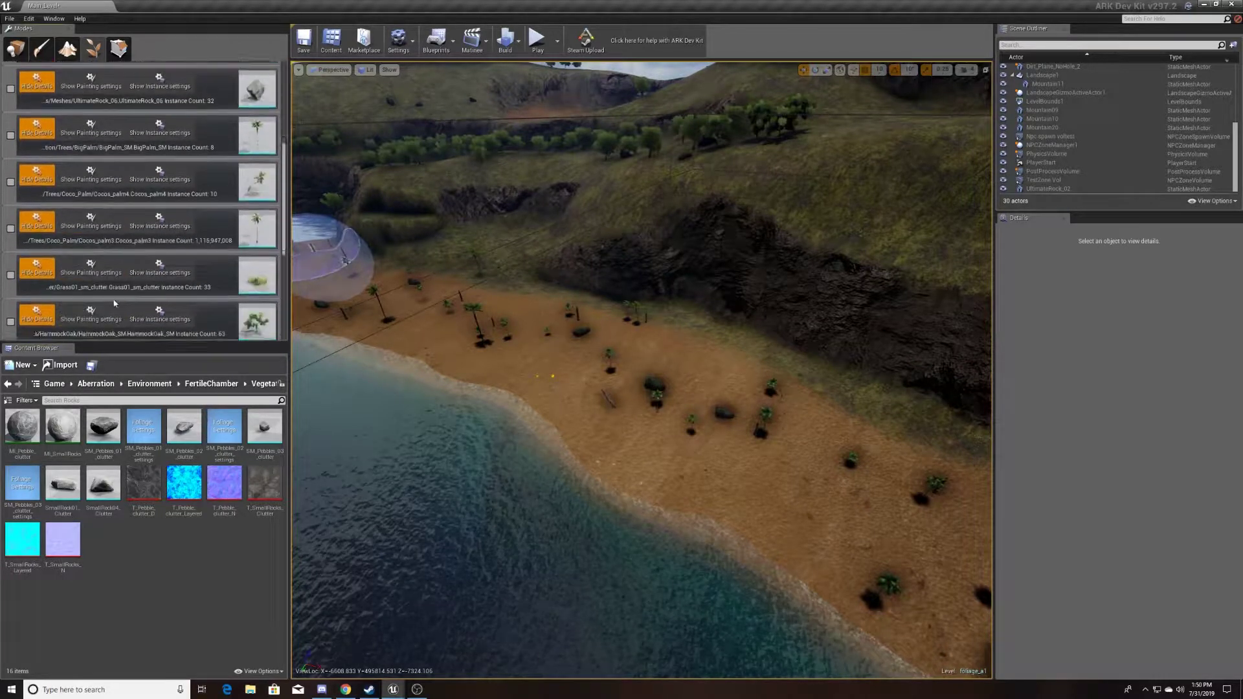
left_click(10, 242)
mouse_move(651, 319)
right_mouse_down()
mouse_move(479, 422)
mouse_move(482, 362)
mouse_move(492, 466)
mouse_move(786, 472)
right_mouse_up()
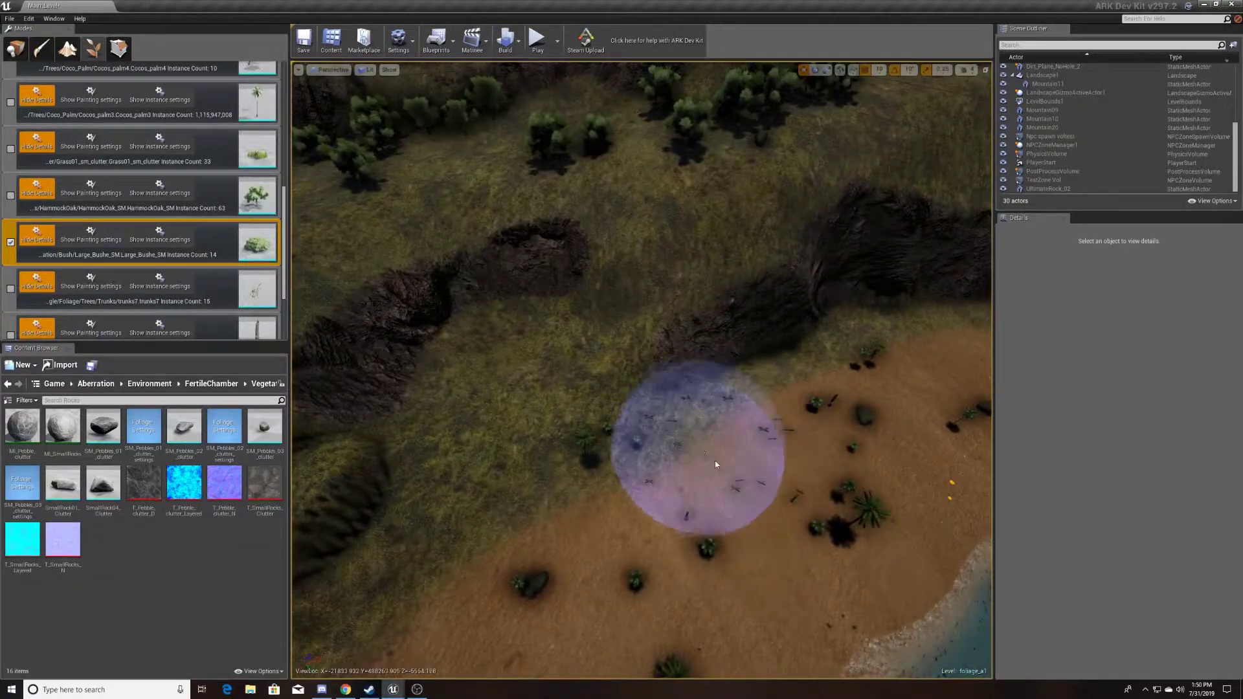
key("ctrl+z")
mouse_move(756, 527)
right_mouse_down()
mouse_move(774, 582)
mouse_move(751, 537)
mouse_move(745, 453)
right_mouse_up()
Lower Paint Density to about 0.016 and Brush Size to about 248, and place a bush on the sand
scroll(44, 140, "up", 10)
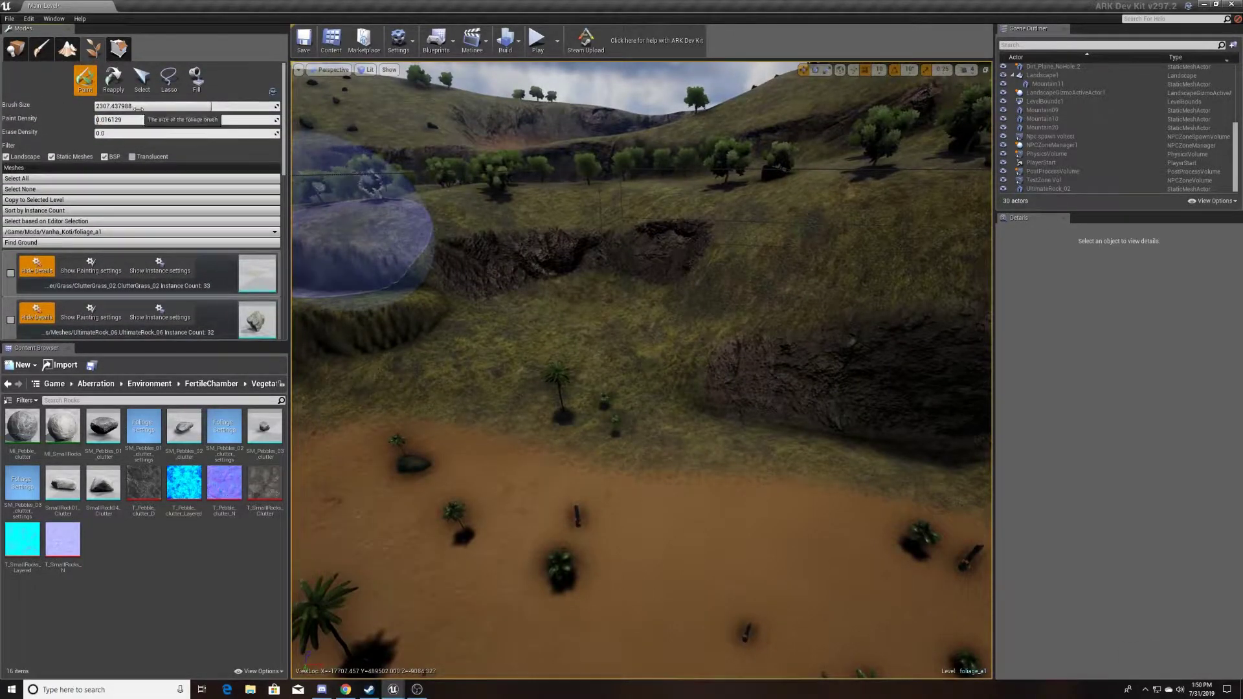
left_click_drag(114, 106, 91, 106)
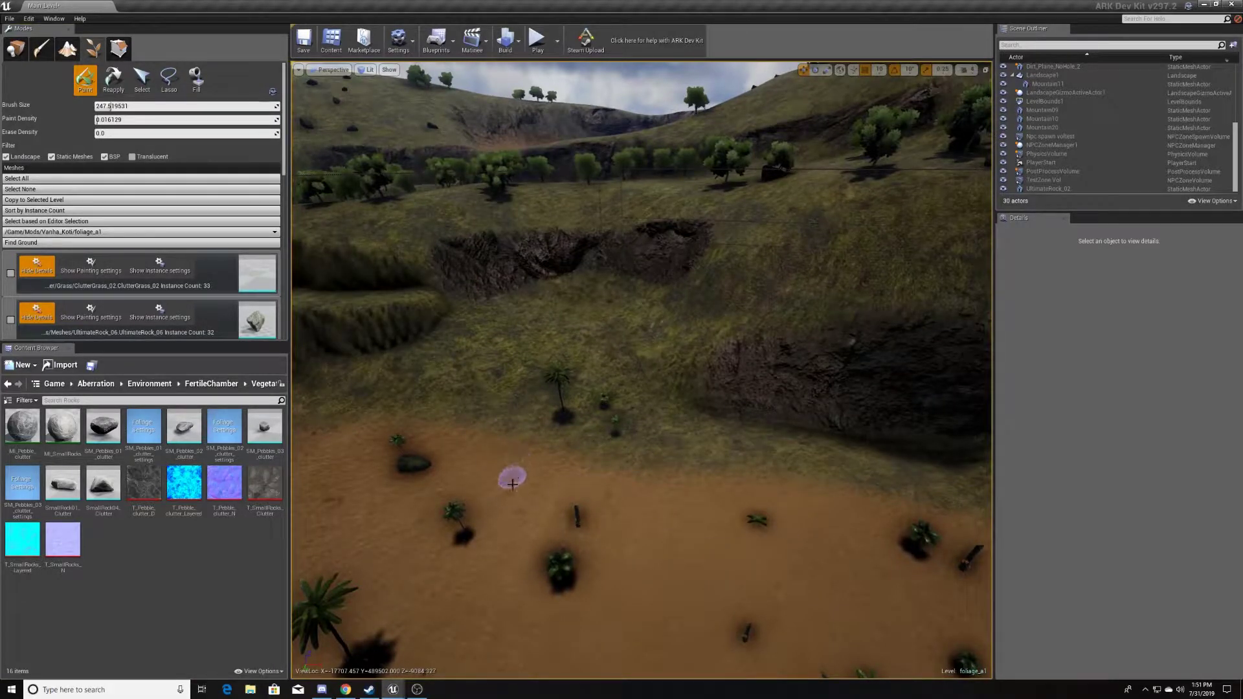
key("a")
right_click_drag(671, 458, 570, 480)
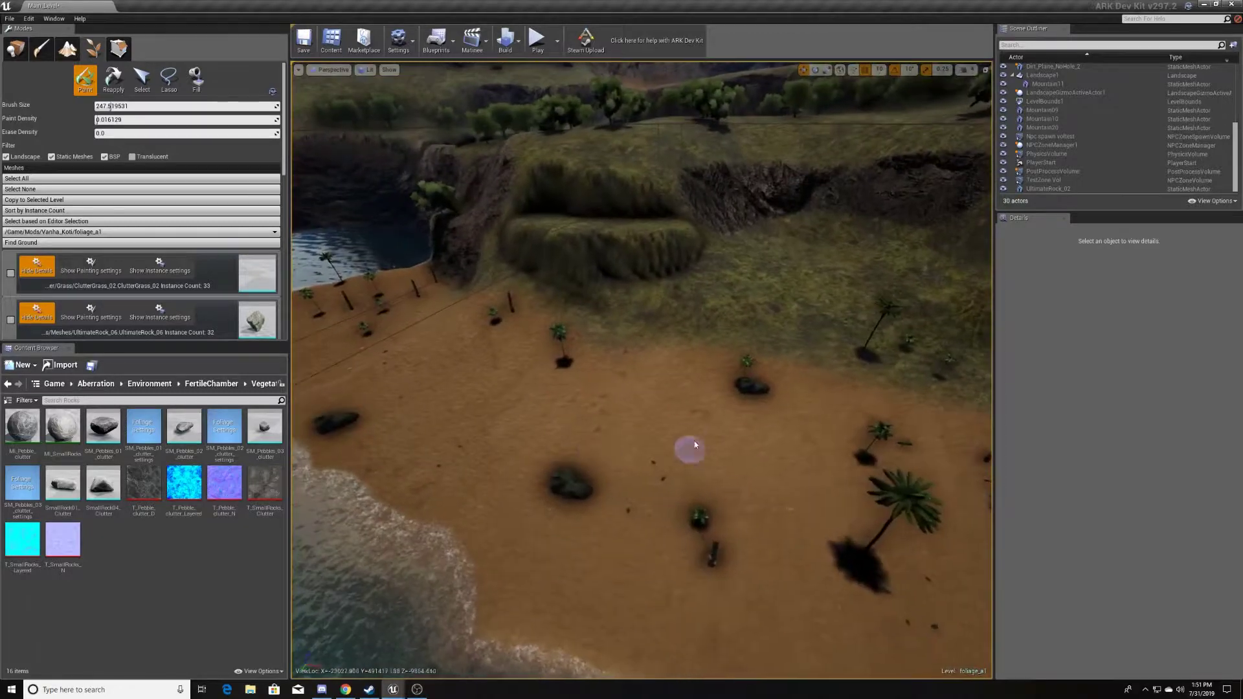
Raise the Brush Size to about 564 and place single bushes between the rocks and palms
left_click_drag(119, 106, 129, 106)
left_click(665, 409)
left_click(446, 389)
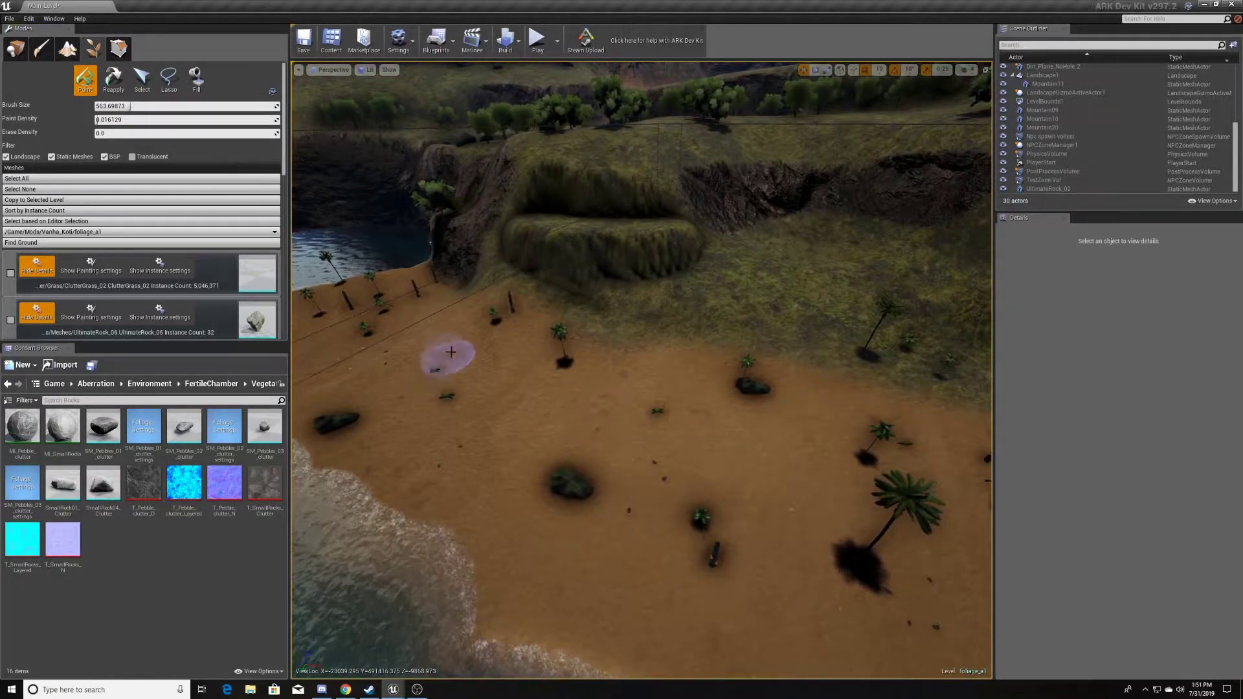
Paint more Large_Bushe_SM bushes farther along the beach and near the edge between sand and grass
mouse_move(804, 355)
right_mouse_down()
mouse_move(804, 414)
mouse_move(764, 388)
right_mouse_up()
mouse_move(864, 453)
left_mouse_down()
mouse_move(939, 469)
mouse_move(963, 497)
left_mouse_up()
right_click_drag(878, 446, 925, 472)
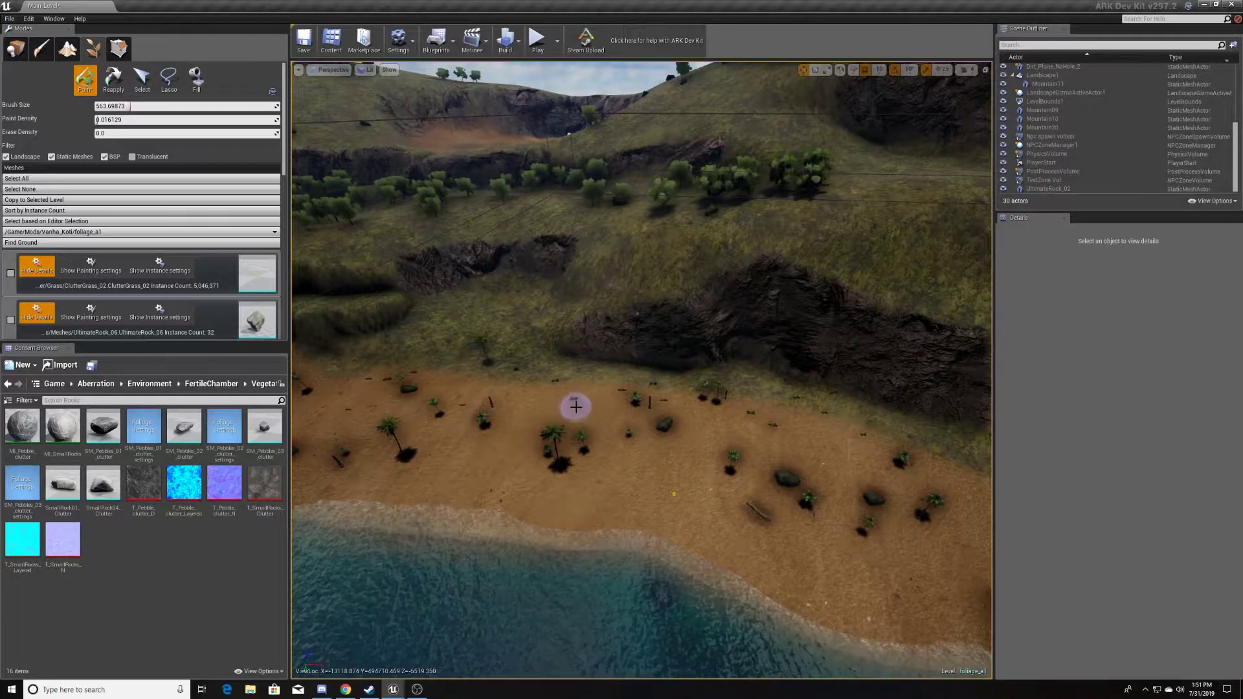
key("w")
mouse_move(584, 406)
right_mouse_down()
mouse_move(584, 440)
mouse_move(563, 447)
mouse_move(611, 447)
mouse_move(589, 441)
mouse_move(590, 424)
mouse_move(647, 447)
mouse_move(591, 402)
right_mouse_up()
key("s")
key("w")
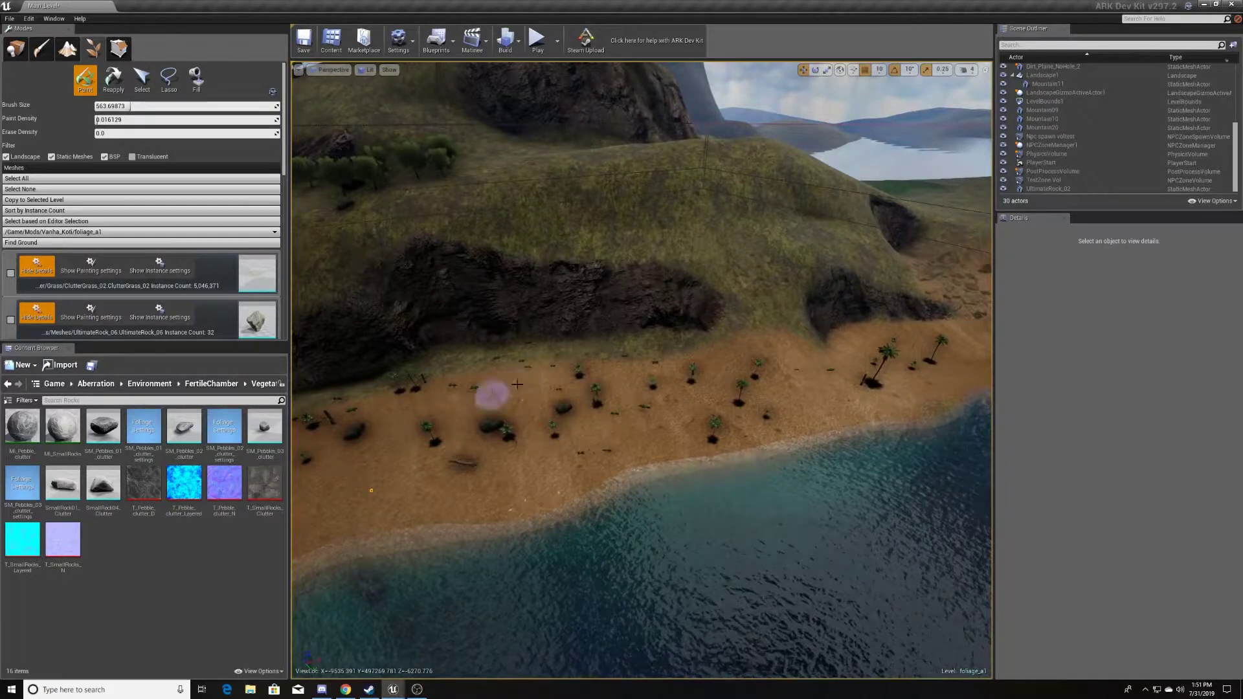
right_click_drag(398, 446, 424, 446)
left_click_drag(424, 446, 359, 466)
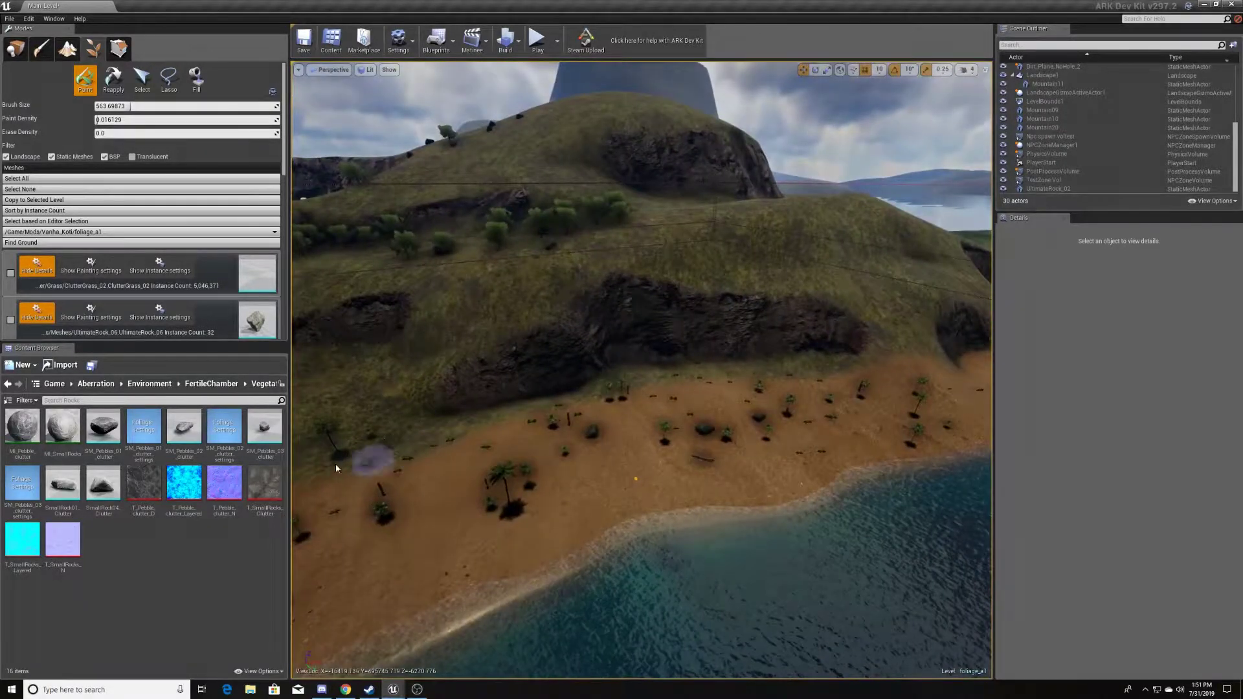
Leave foliage painting, save the level and start a play test in the viewport
left_click(16, 47)
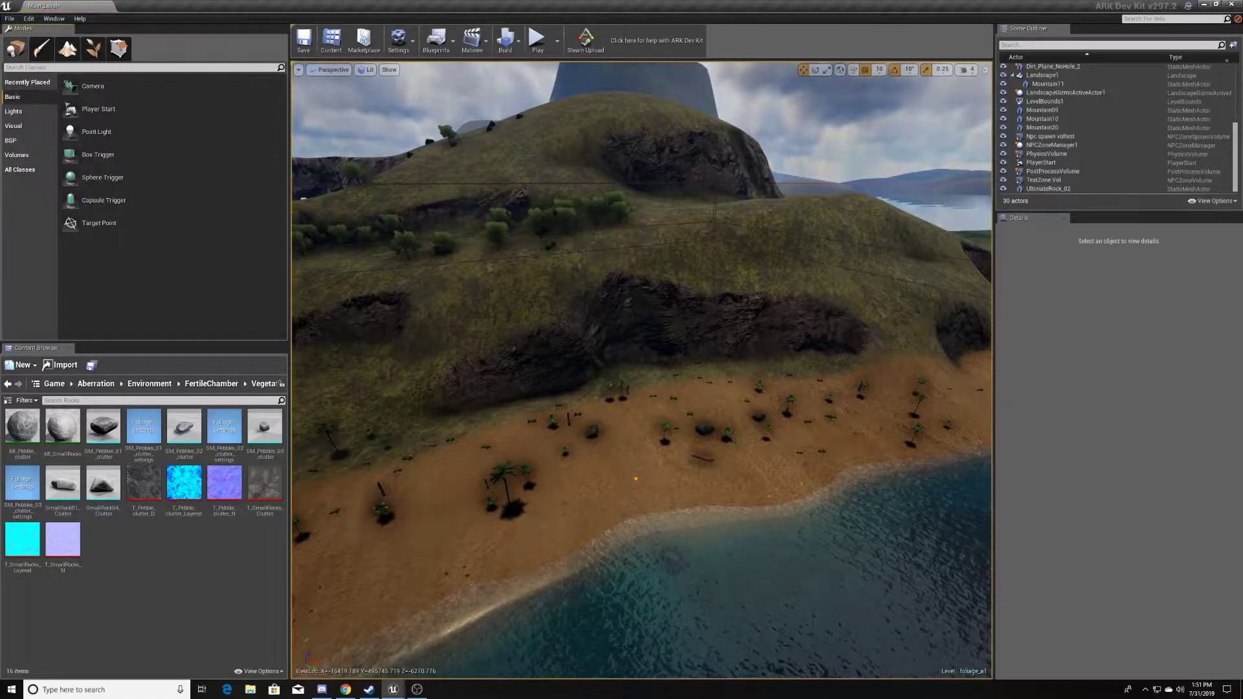
key("ctrl+s")
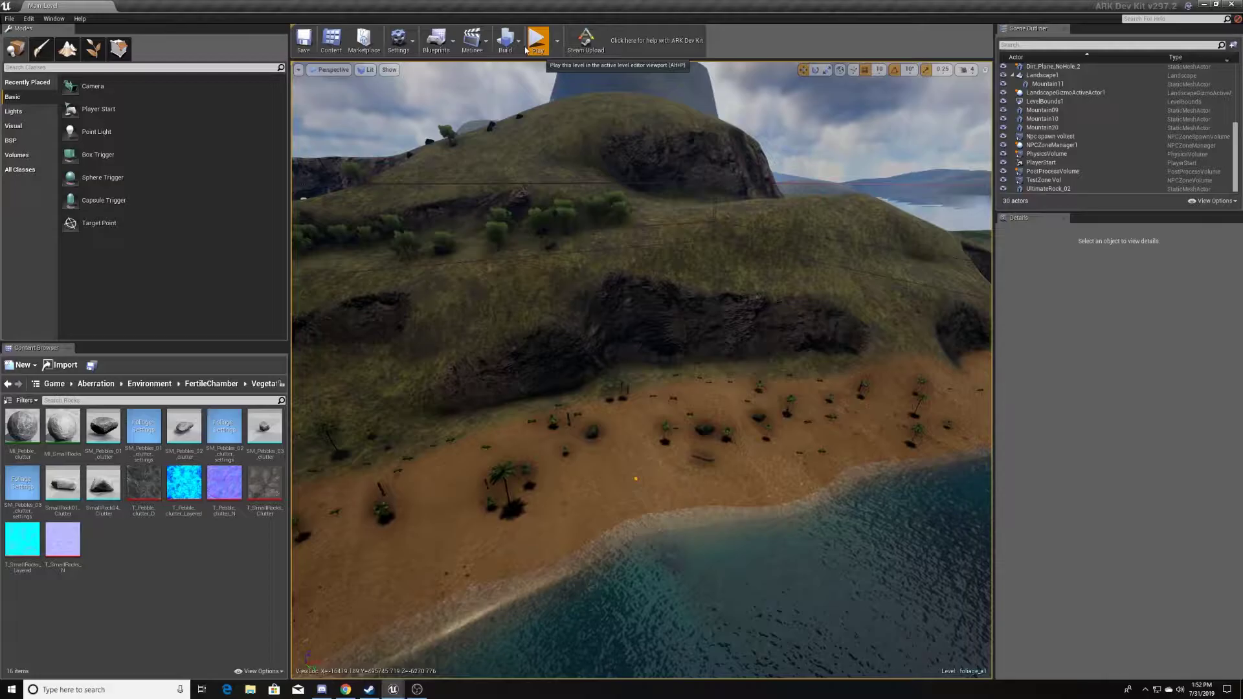
left_click(536, 40)
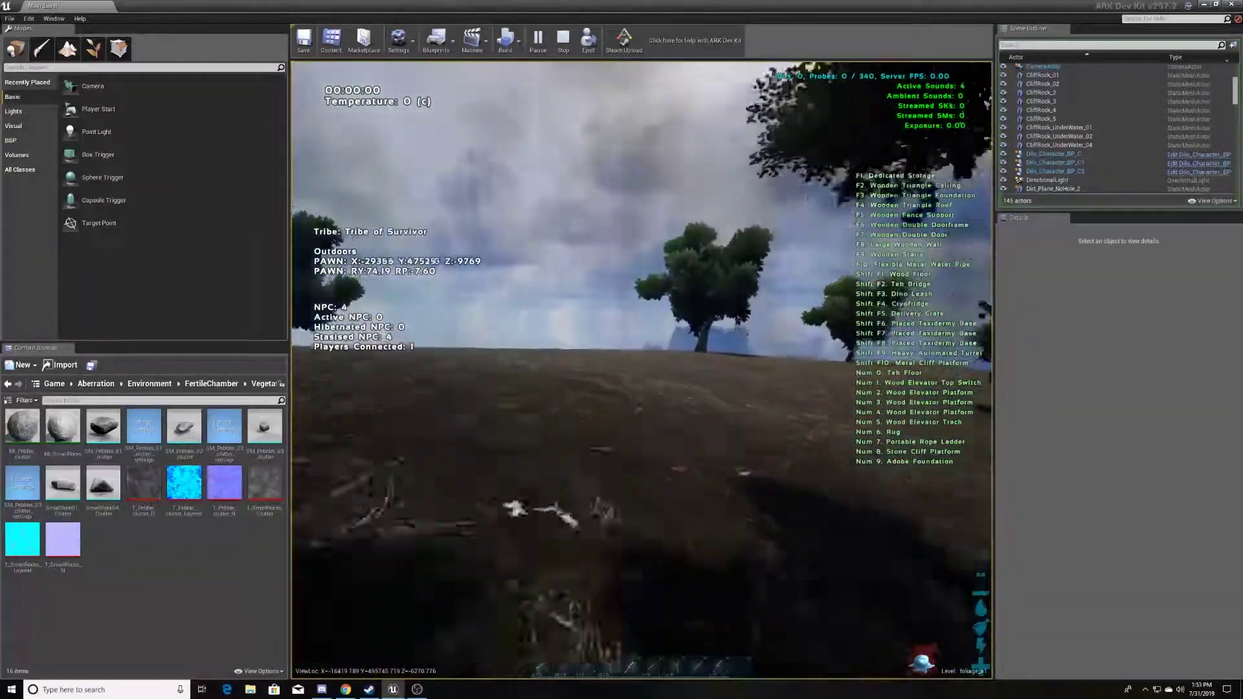
Walk down the hill to the beach and harvest one of the painted bushes
key("w")
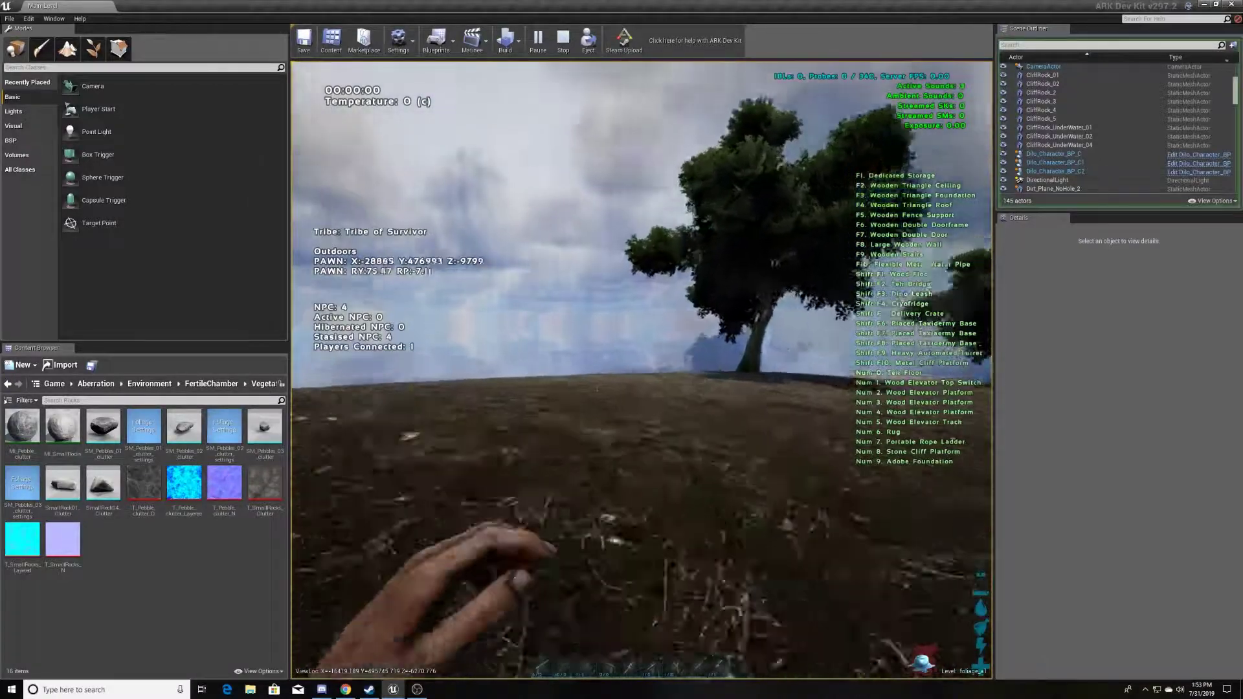
key("w")
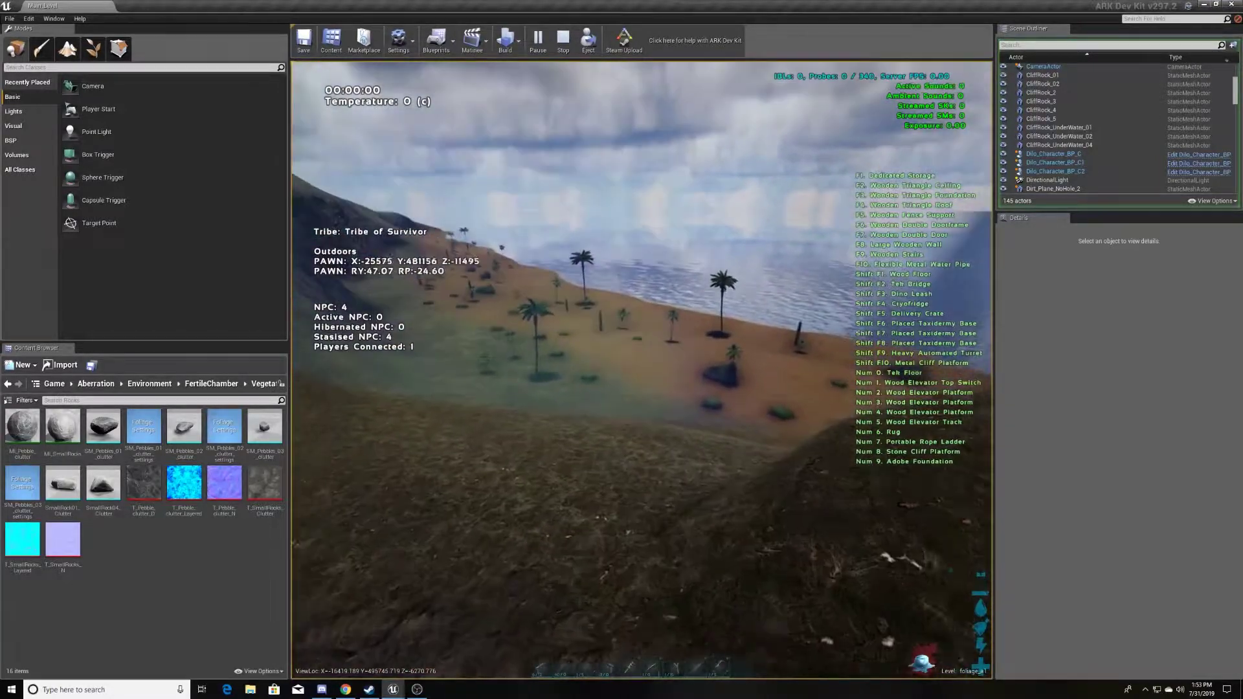
key("w")
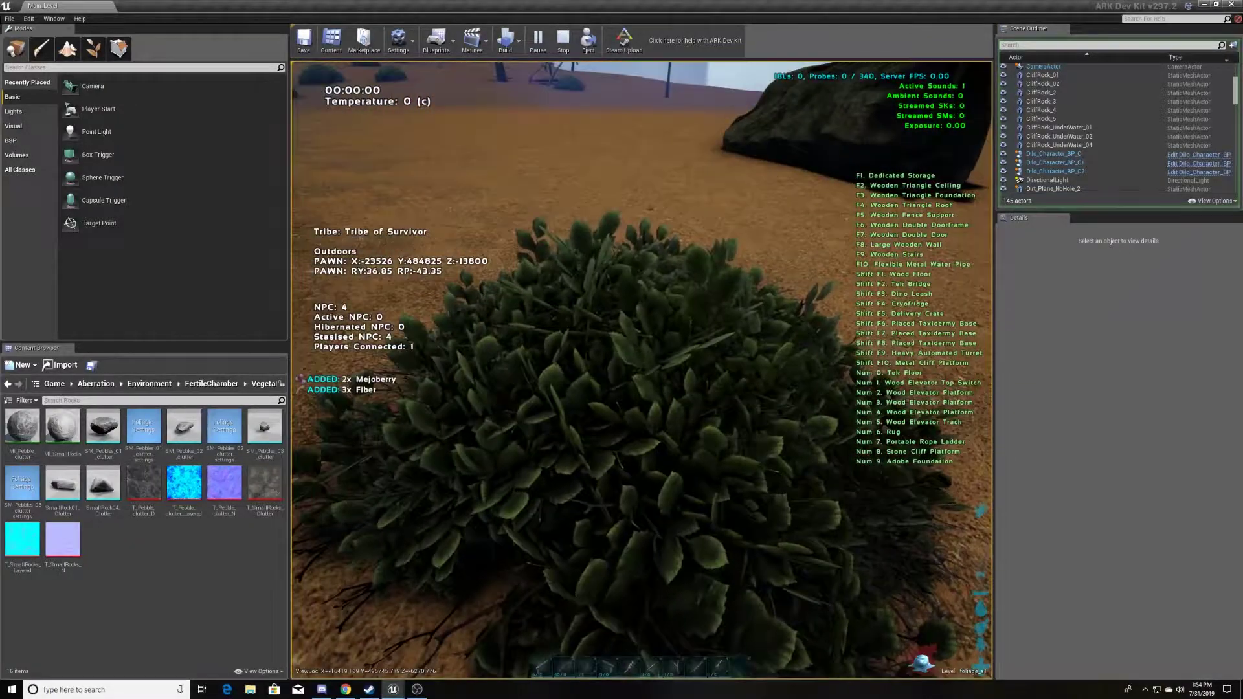
key("e")
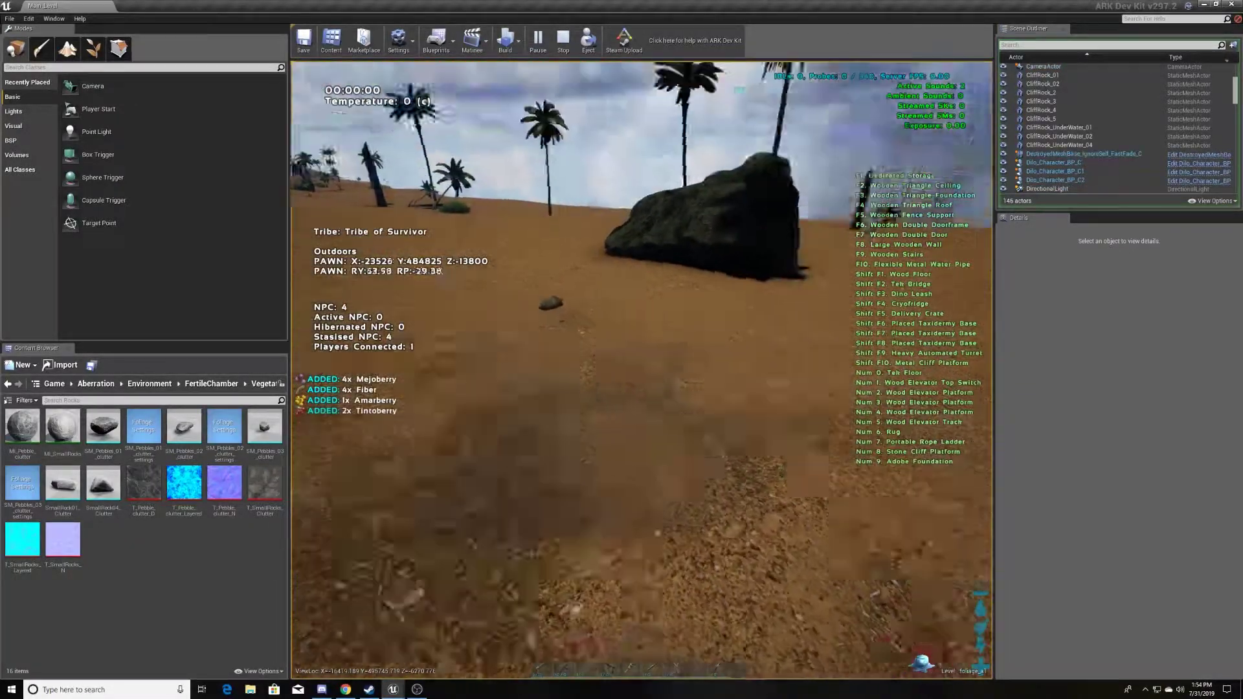
Walk past the palms to the pebble at the waterline and test whether it can be picked up
key("w")
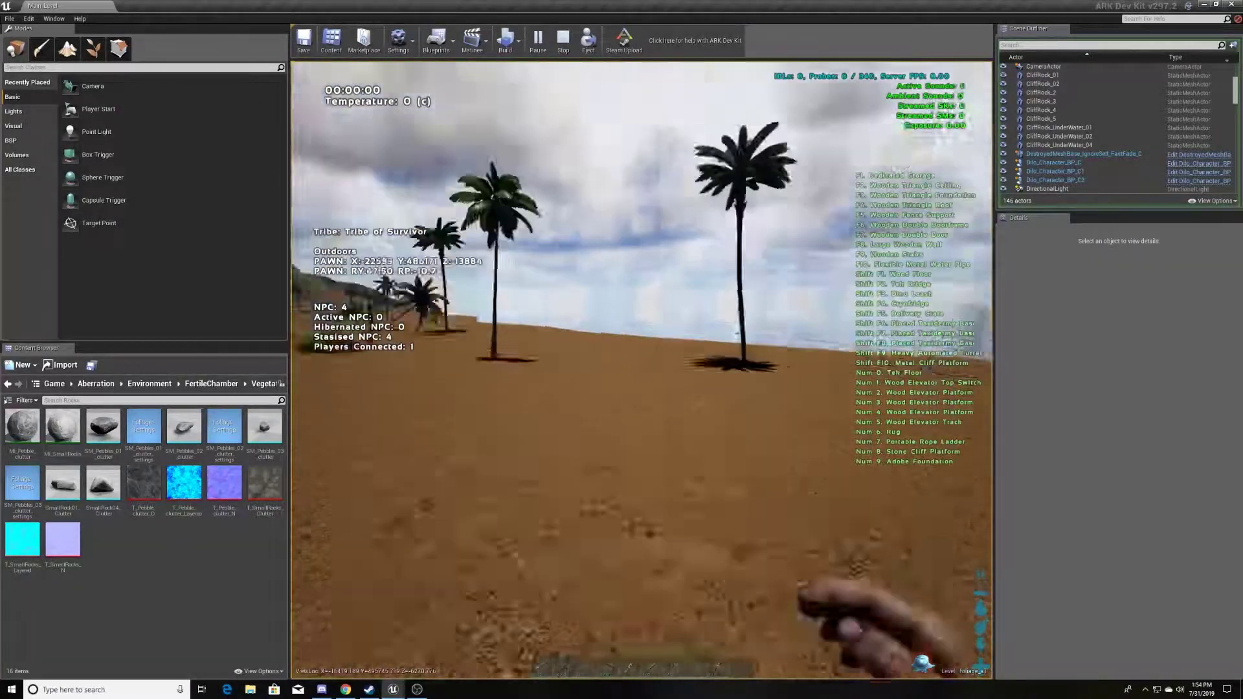
key("w")
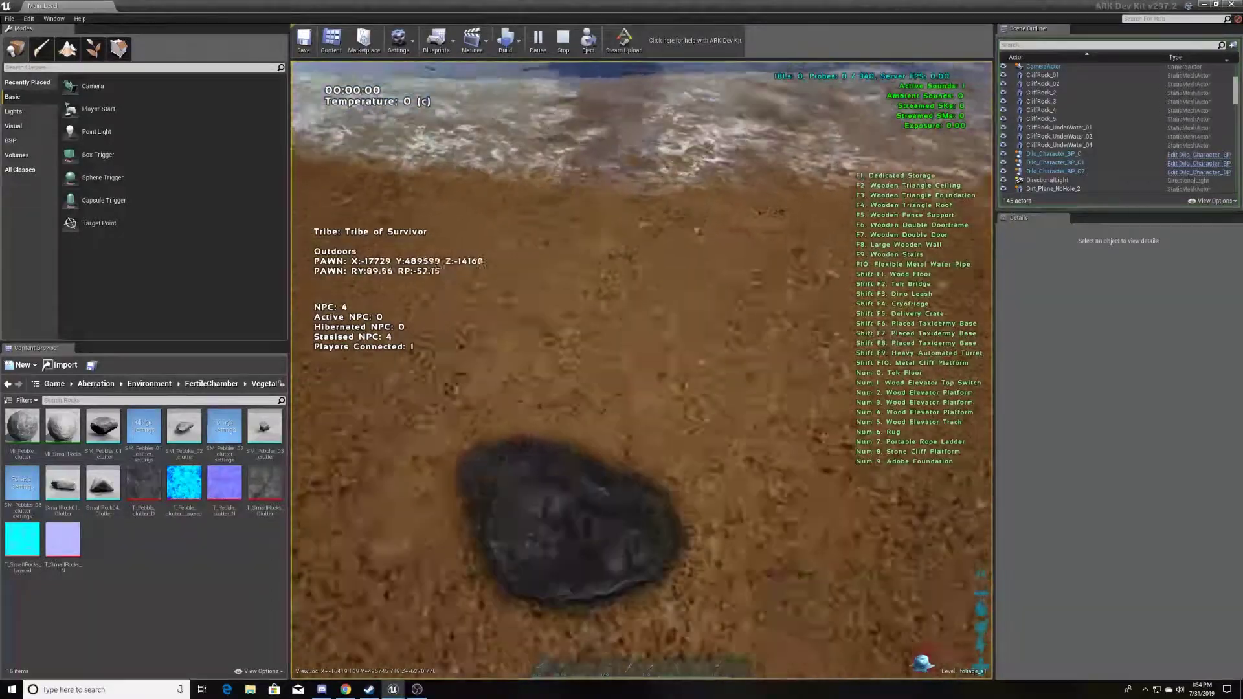
key("w")
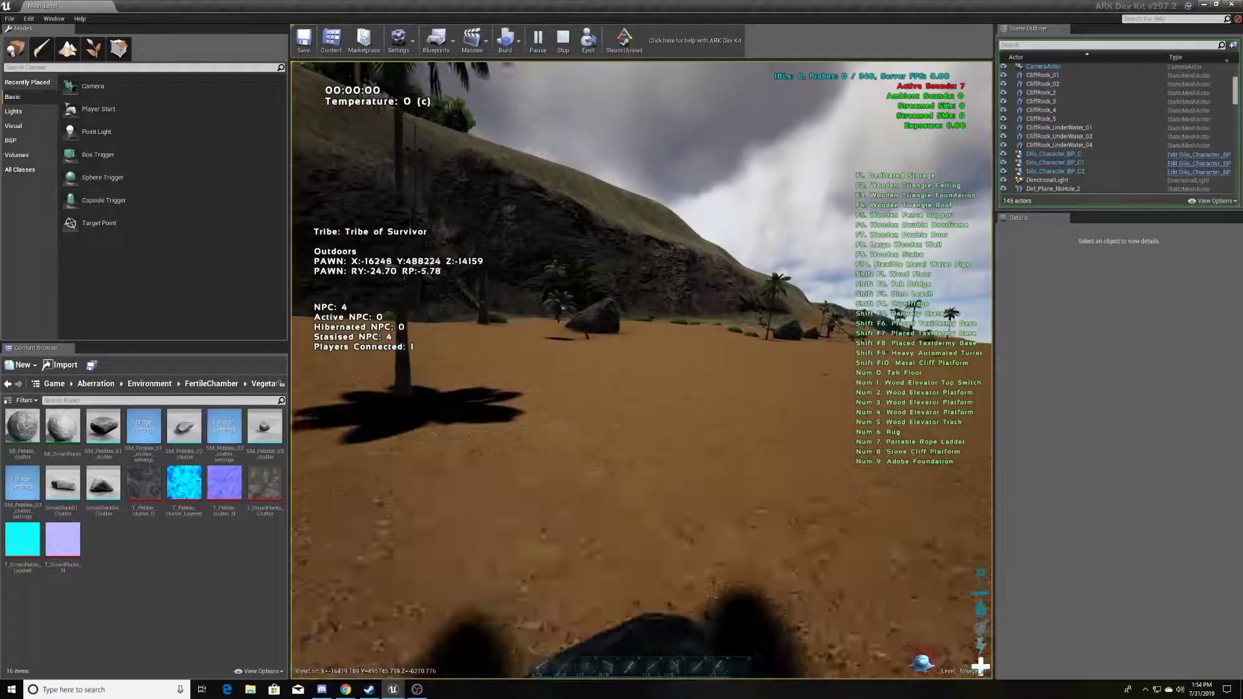
Test harvesting the trunk and the bush near the cliff at the back of the beach
key("w")
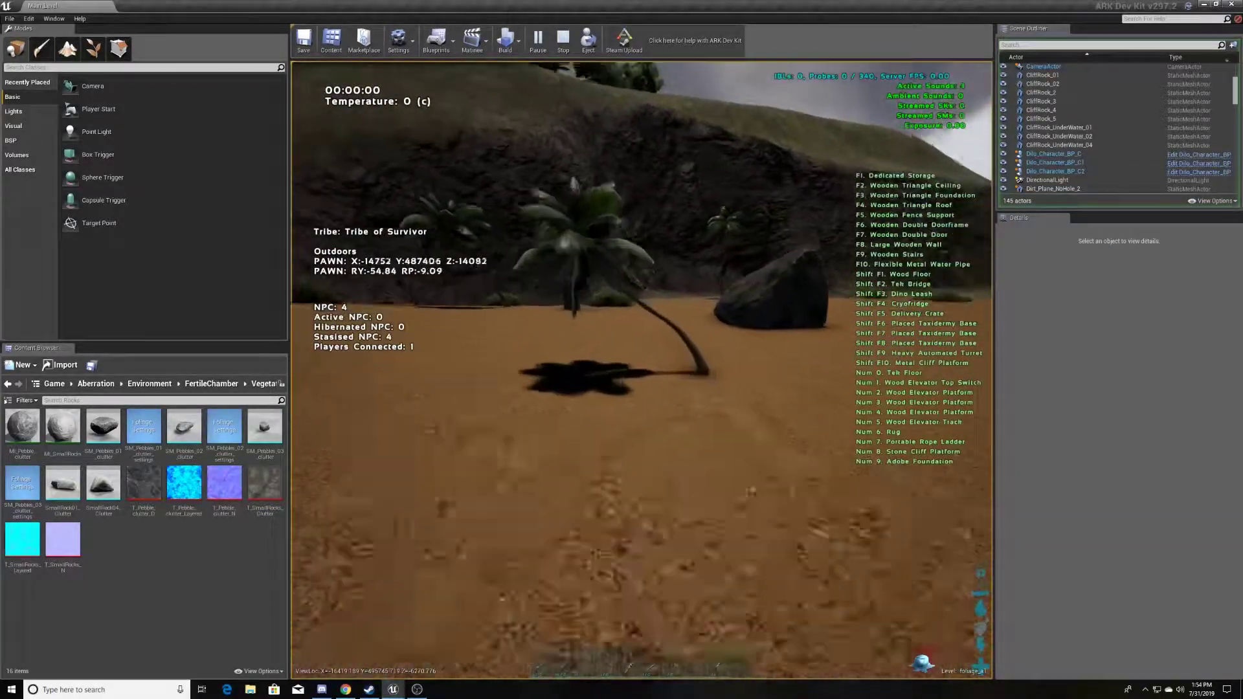
key("w")
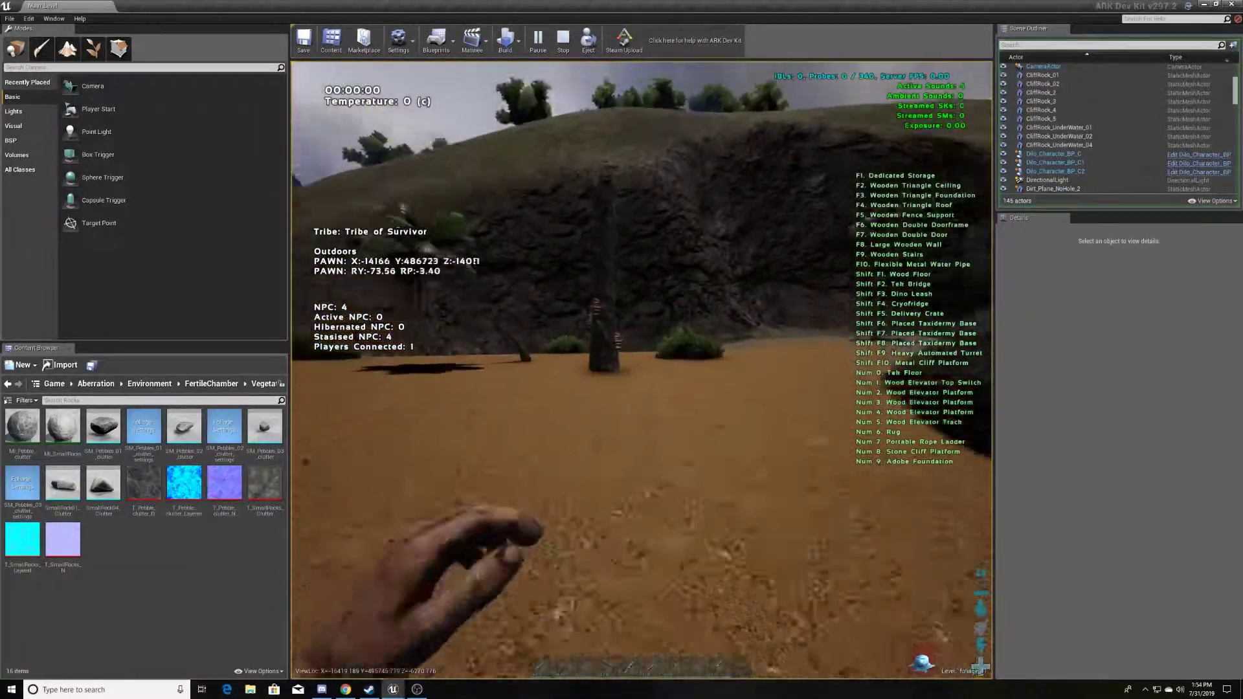
key("w")
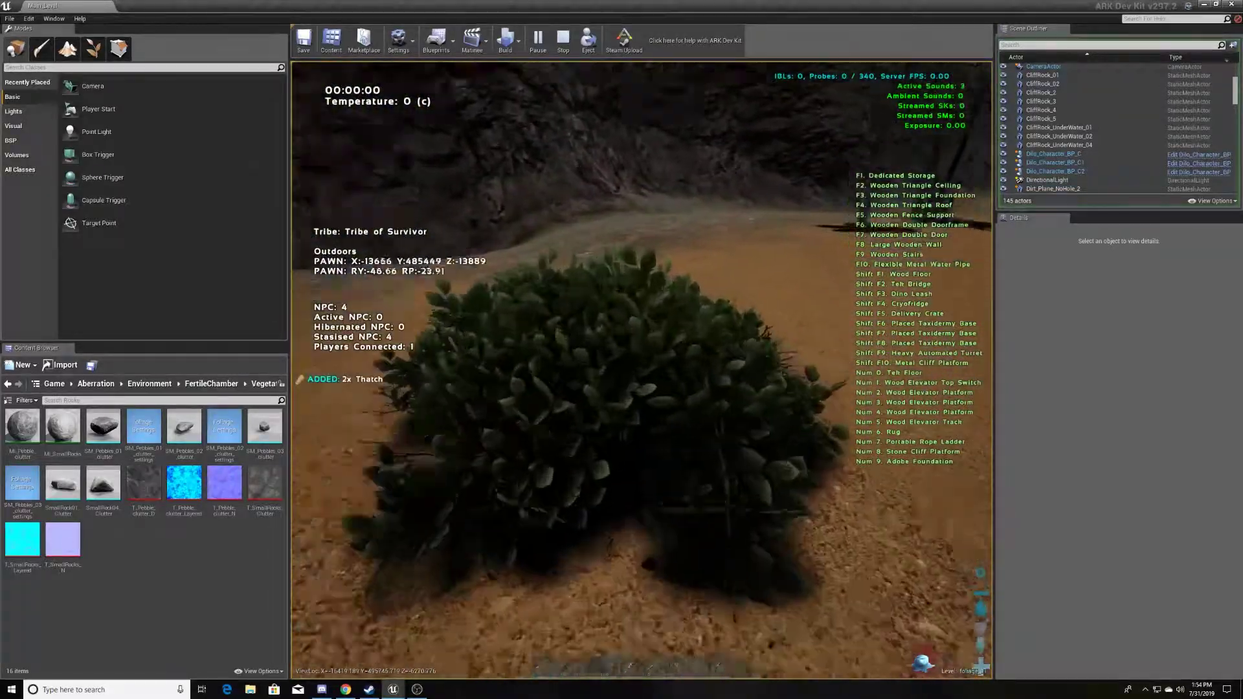
key("w")
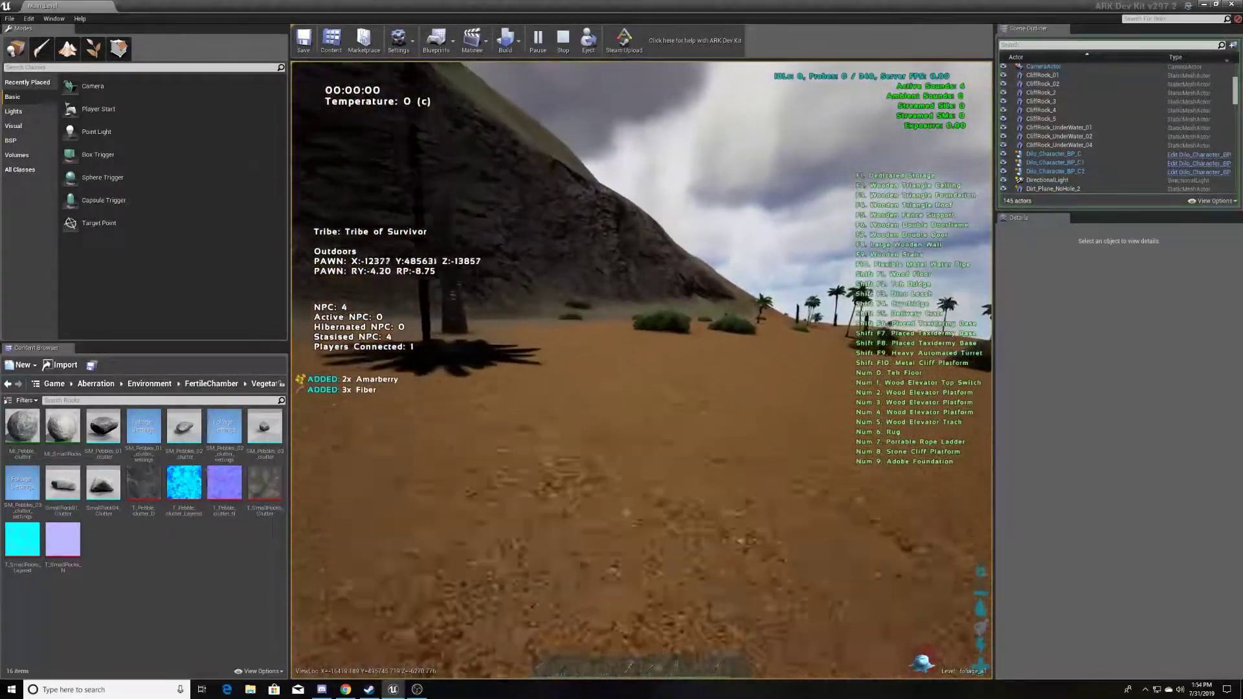
Walk back toward the shore, crouch to test another pebble up close, and end the play test
key("w")
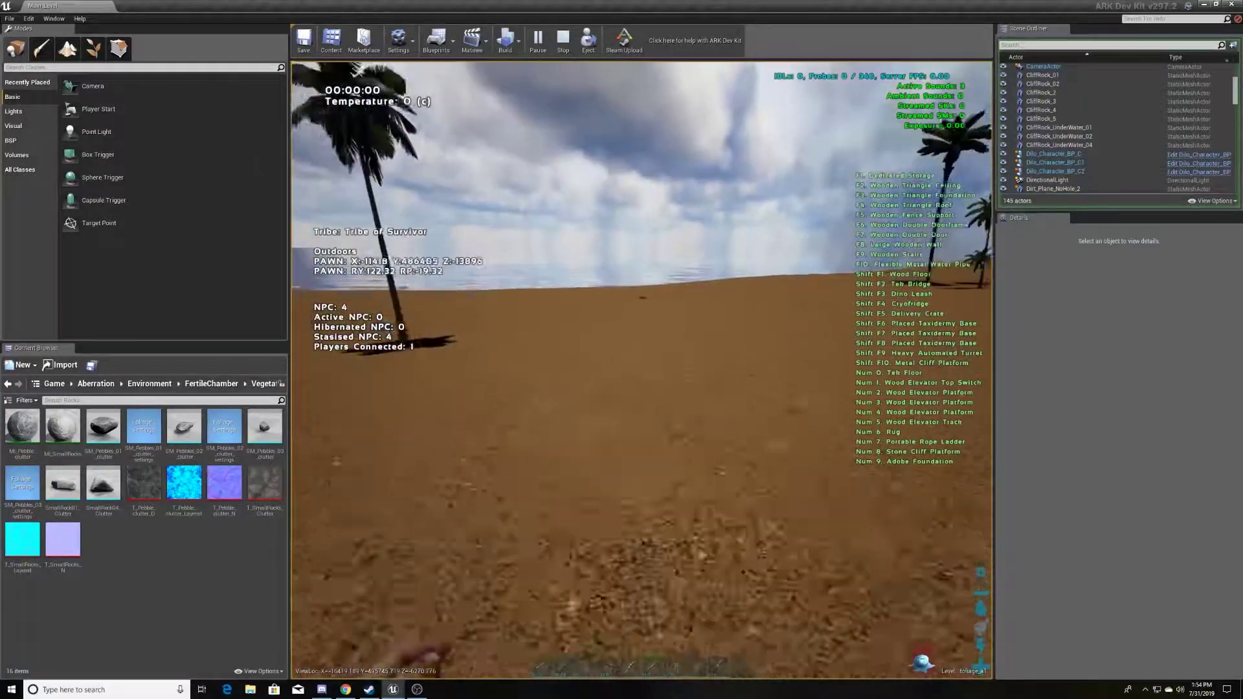
key("w")
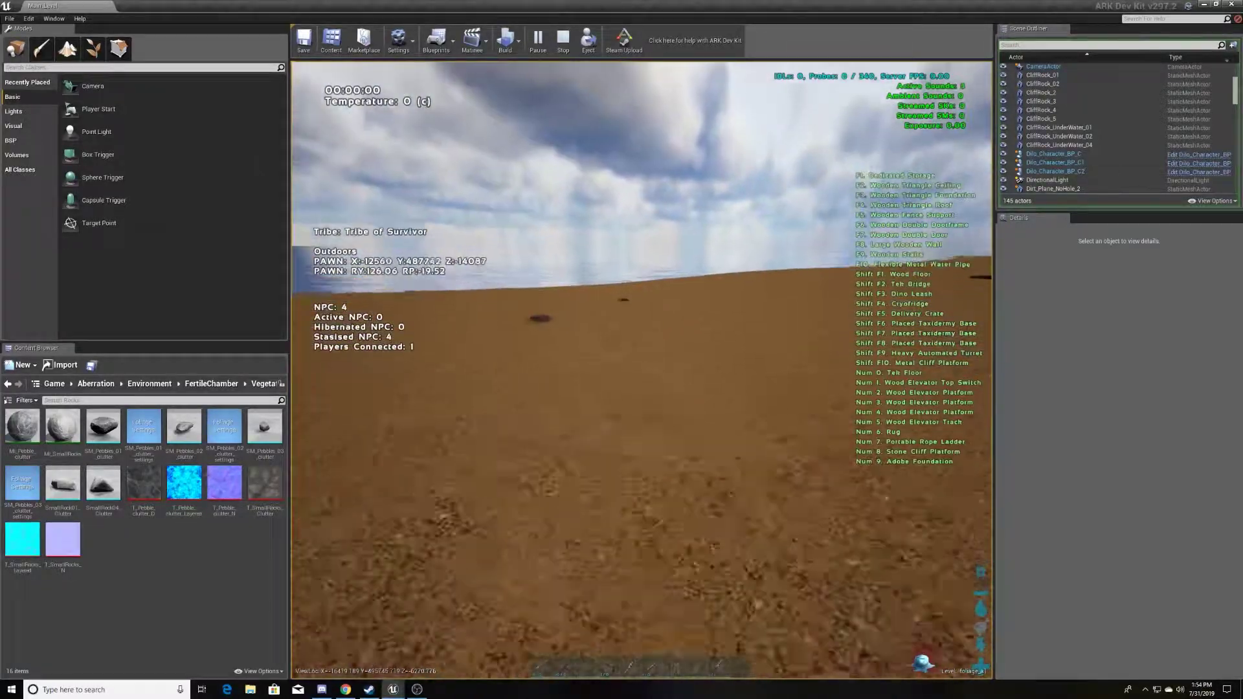
key("w")
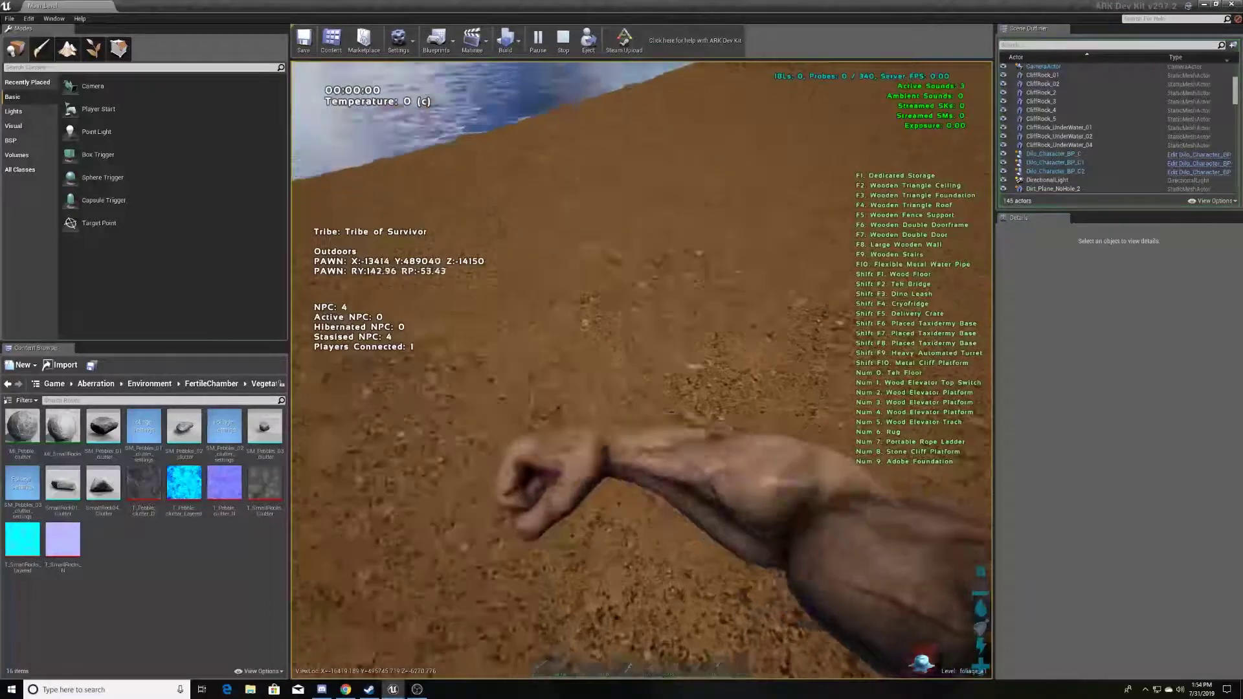
key("c")
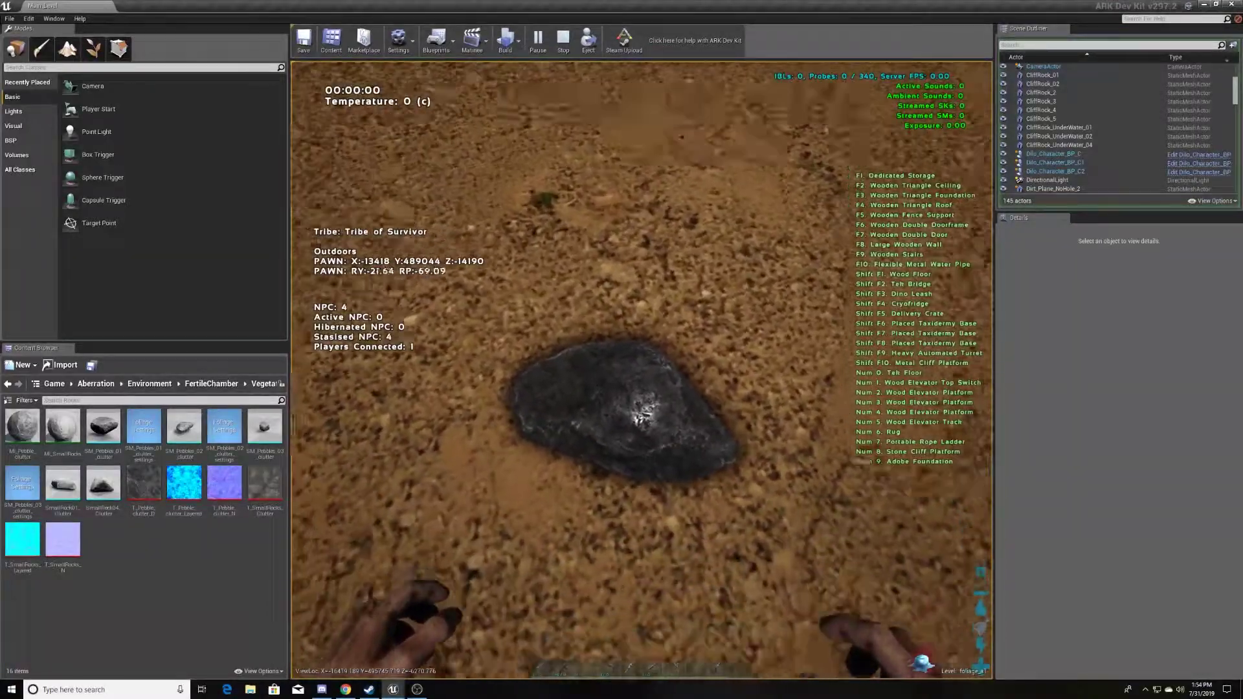
key("w")
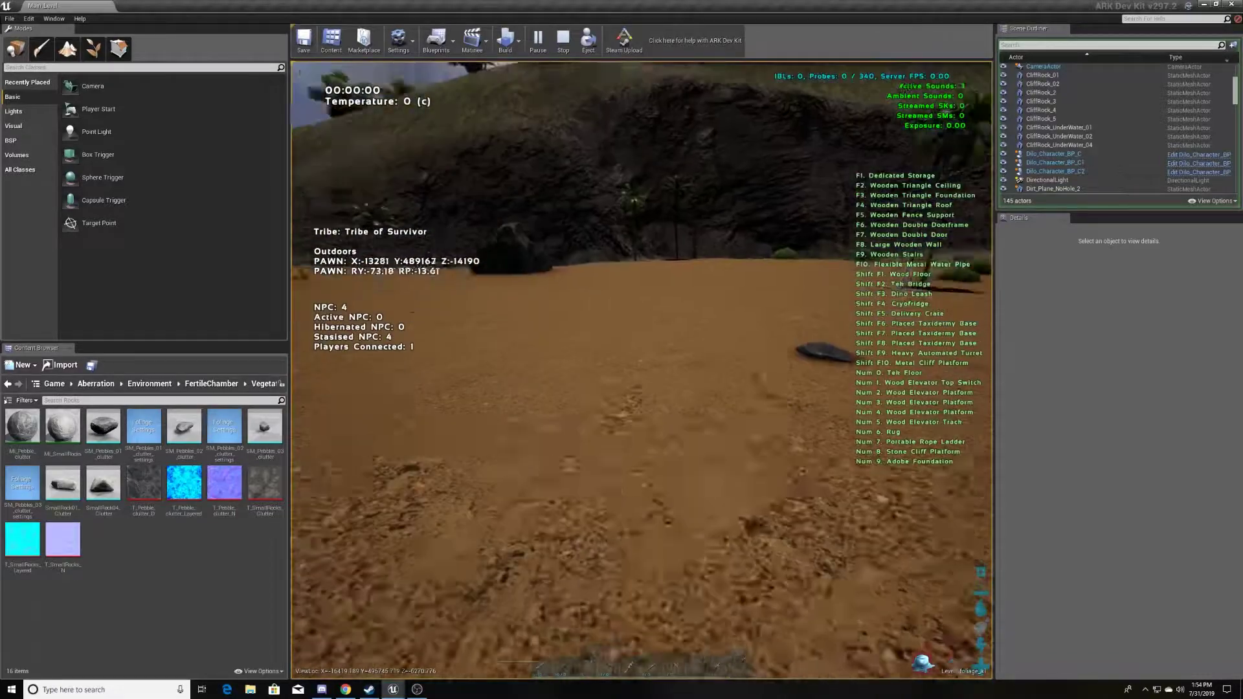
key("w")
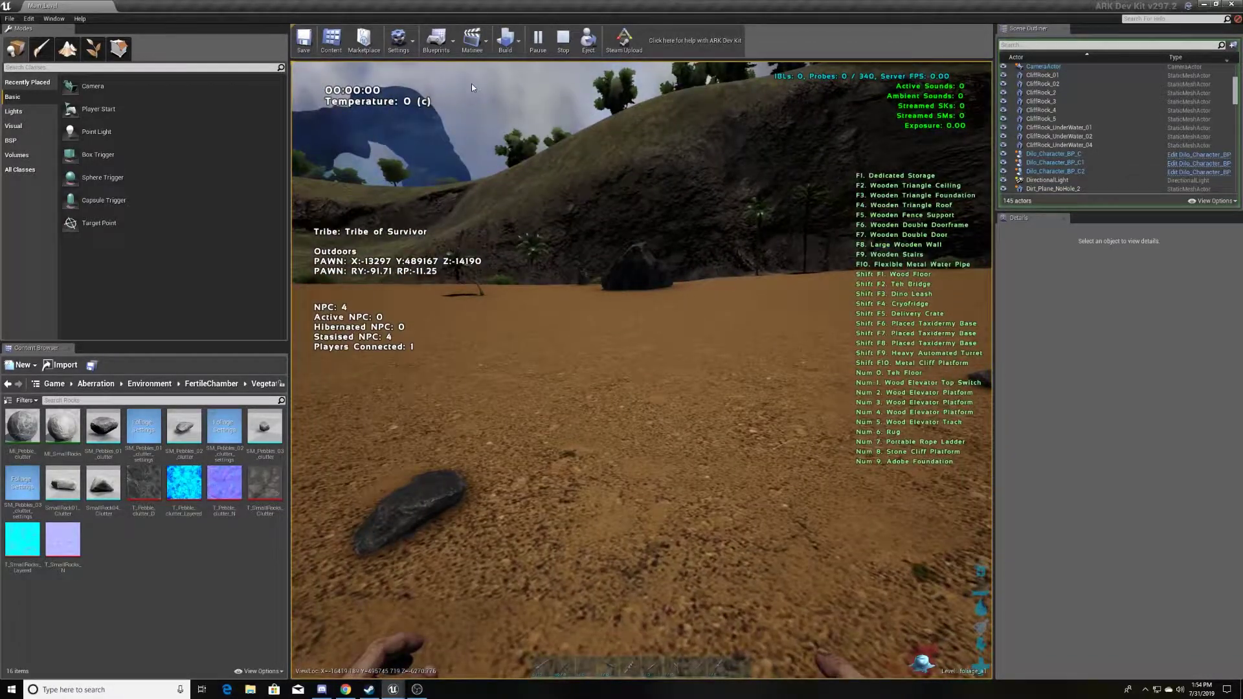
key("Escape")
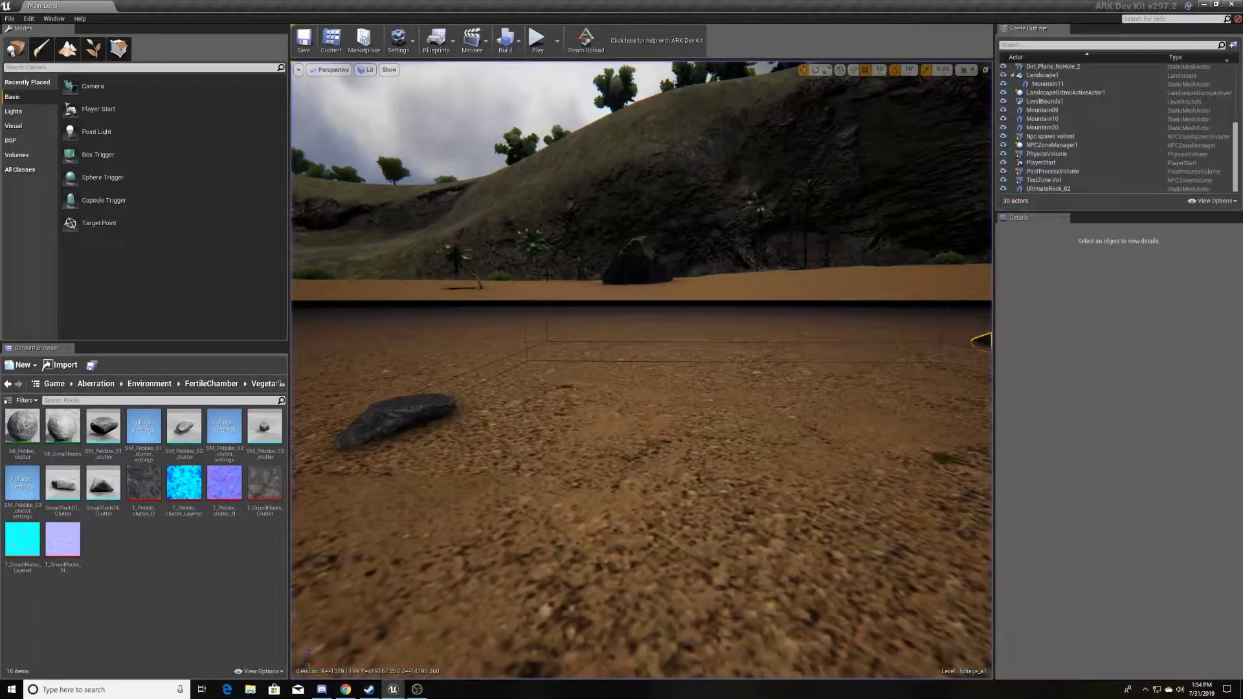
Show the instance settings of SM_Pebbles_02_clutter in the foliage list and enable Replicate This Component
right_click_drag(433, 151, 401, 285)
key("s")
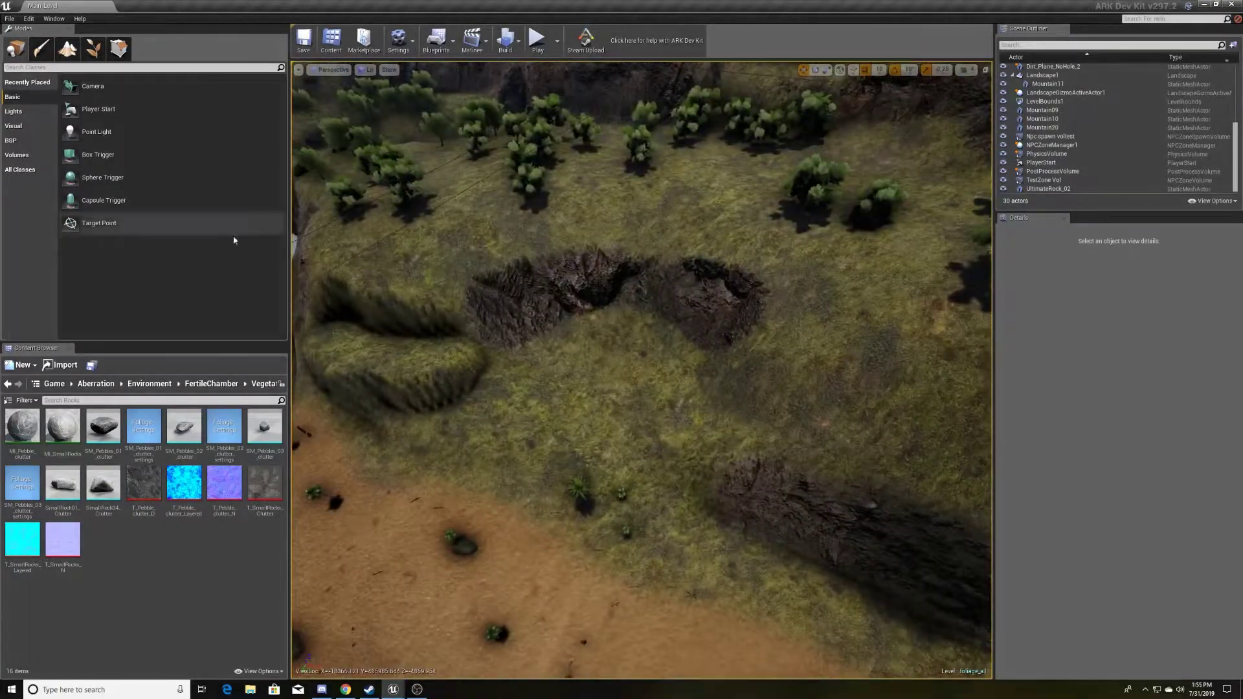
left_click(272, 425)
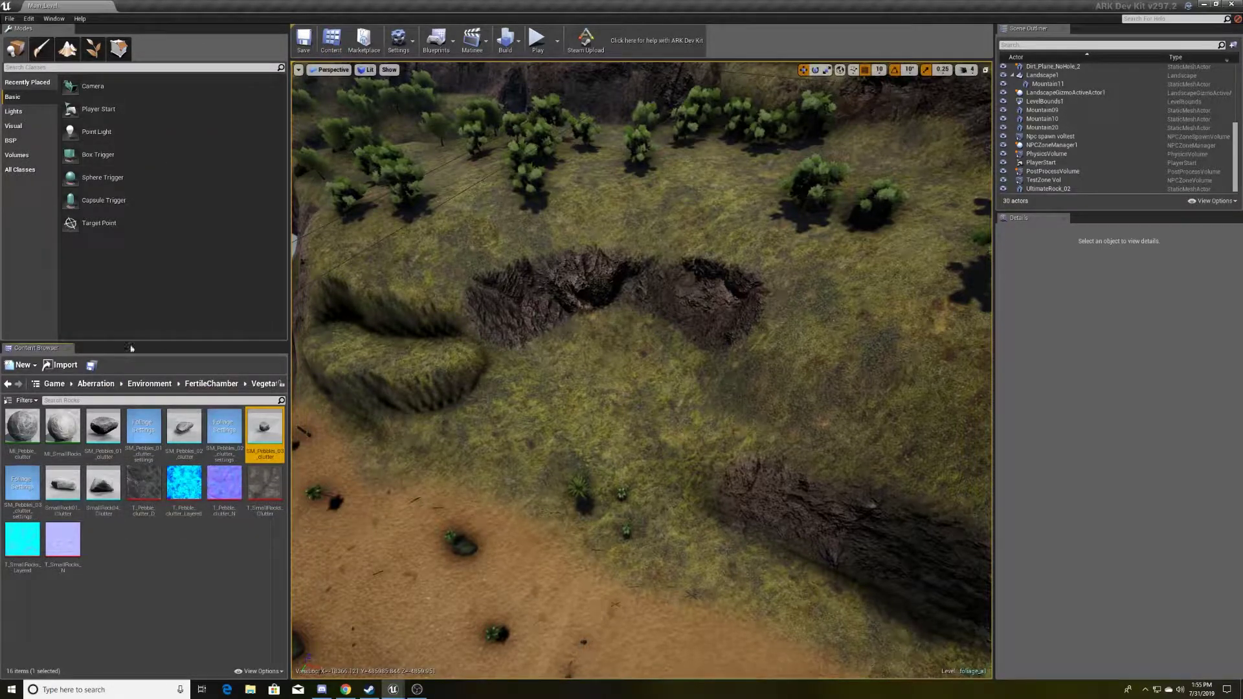
left_click(93, 48)
scroll(103, 273, "down", 10)
left_click(162, 313)
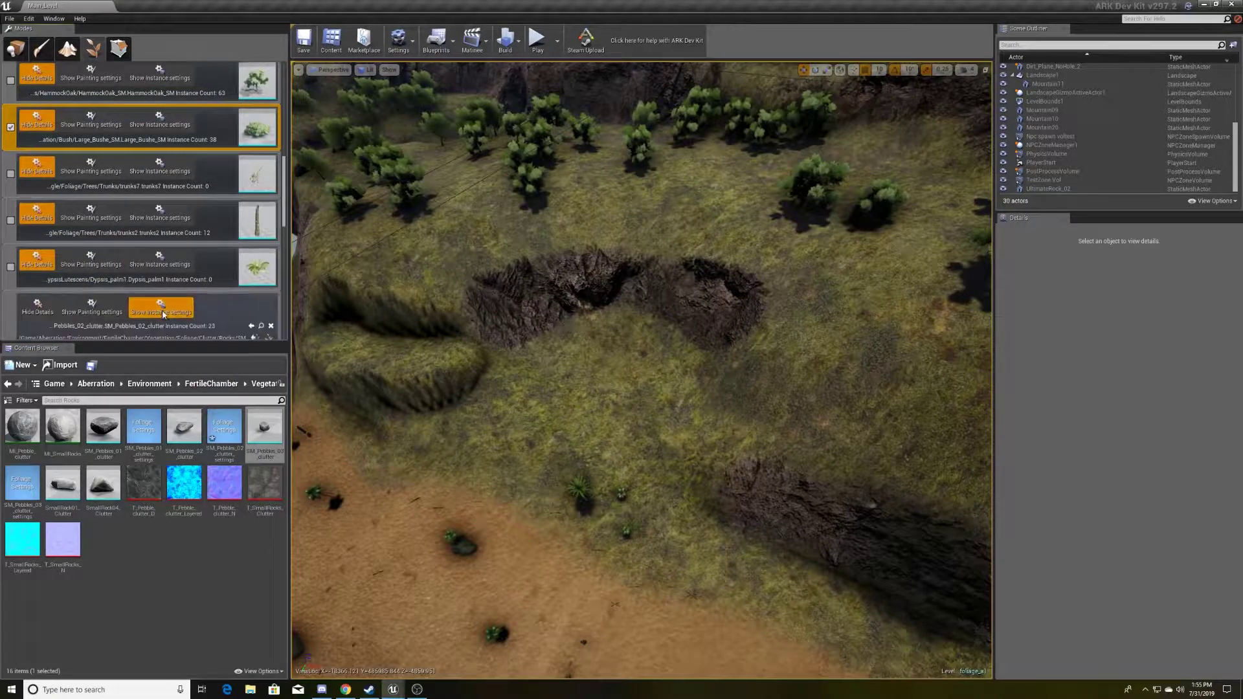
scroll(130, 291, "down", 1)
left_click(111, 295)
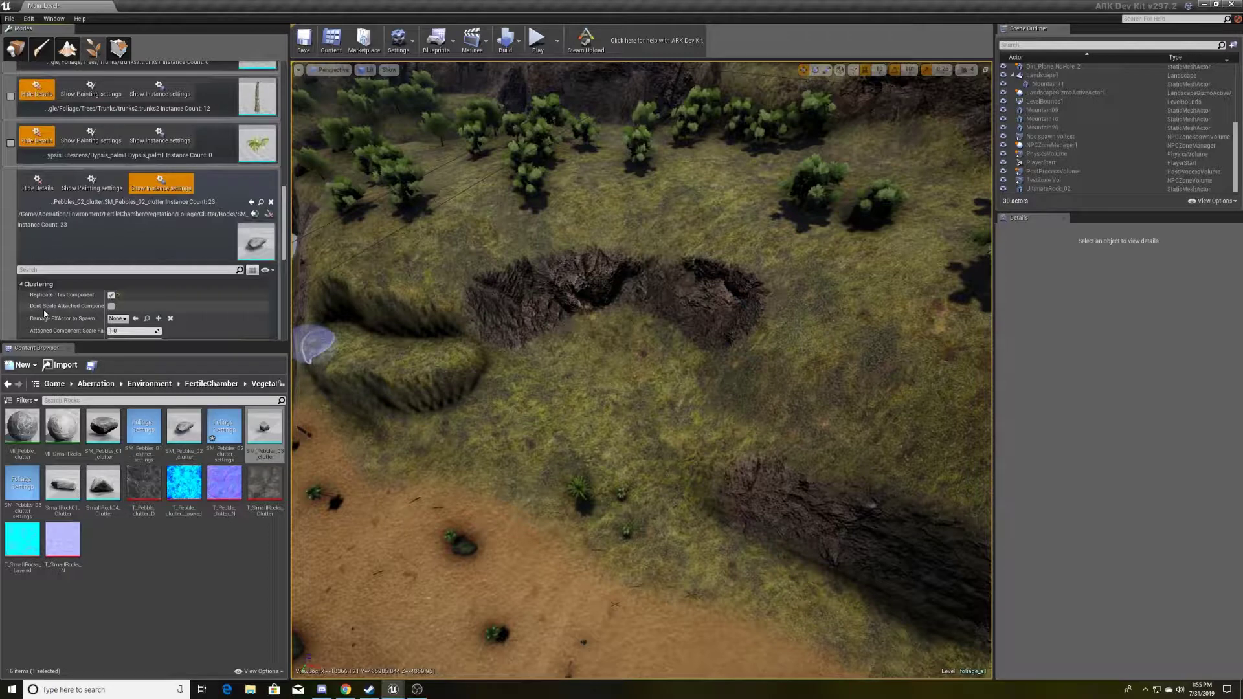
Set the Damage FXActor to Spawn of SM_Pebbles_02_clutter to PickupRockHarvestEmitter
scroll(20, 235, "down", 3)
scroll(20, 235, "down", 2)
scroll(12, 280, "down", 8)
scroll(12, 280, "down", 6)
scroll(12, 284, "up", 10)
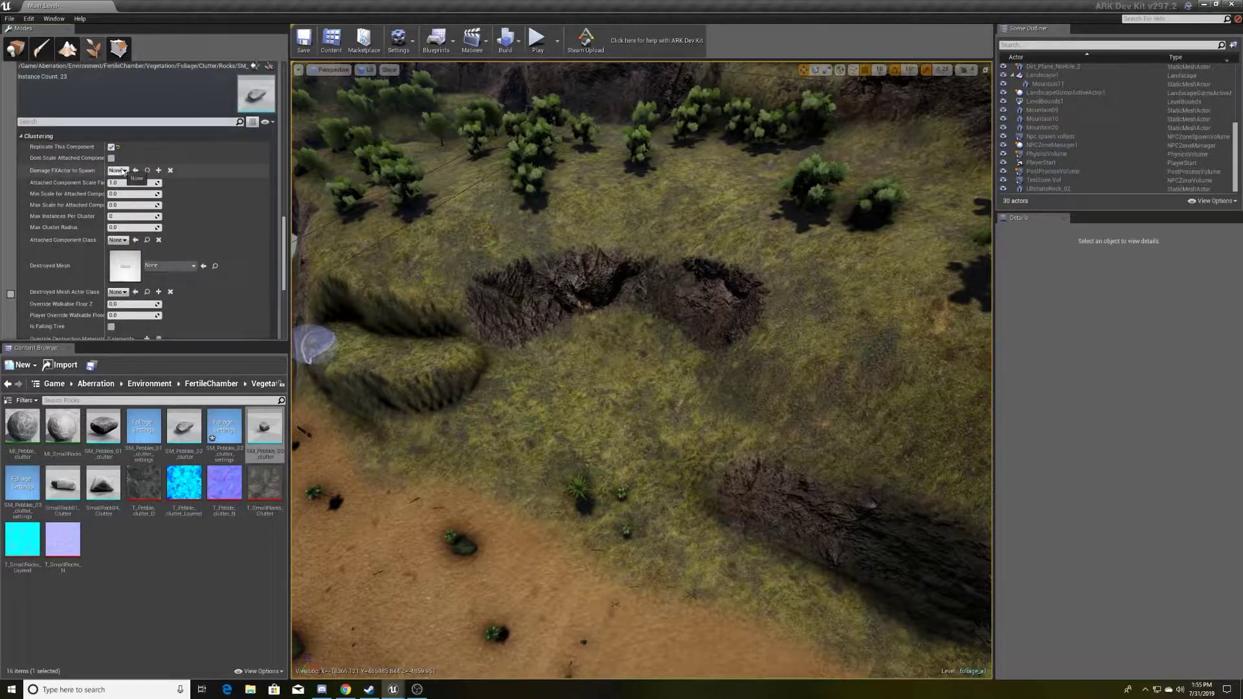
left_click(119, 171)
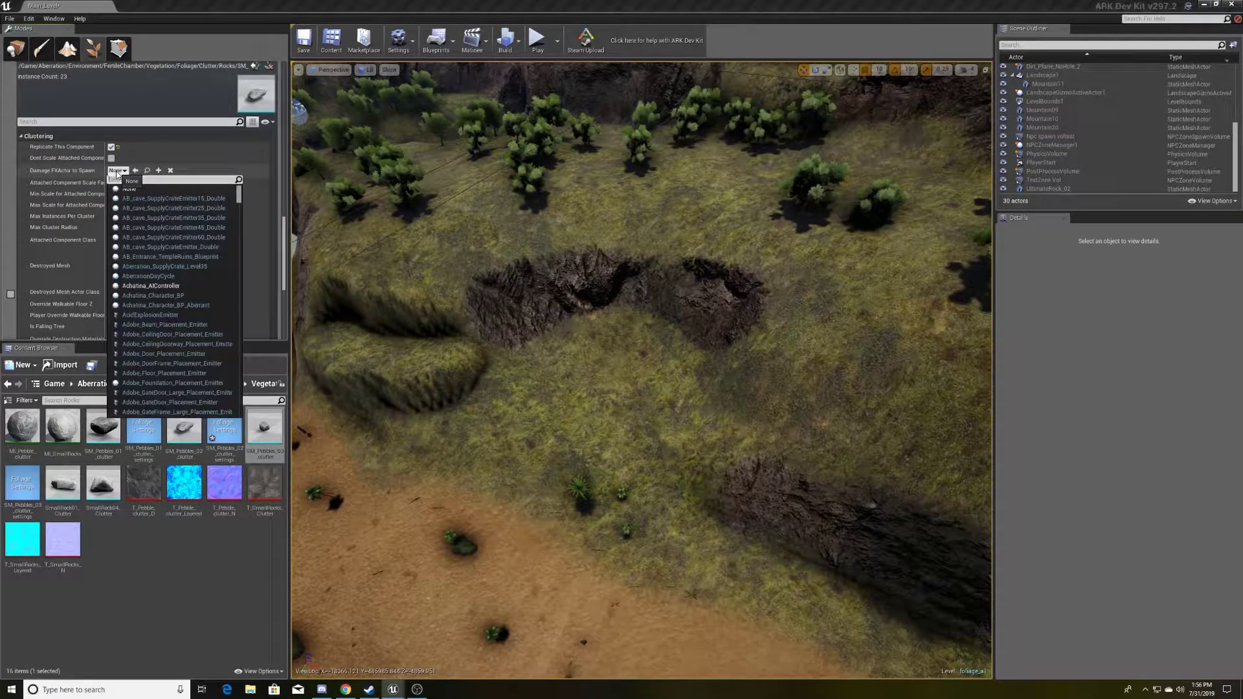
type("pickup")
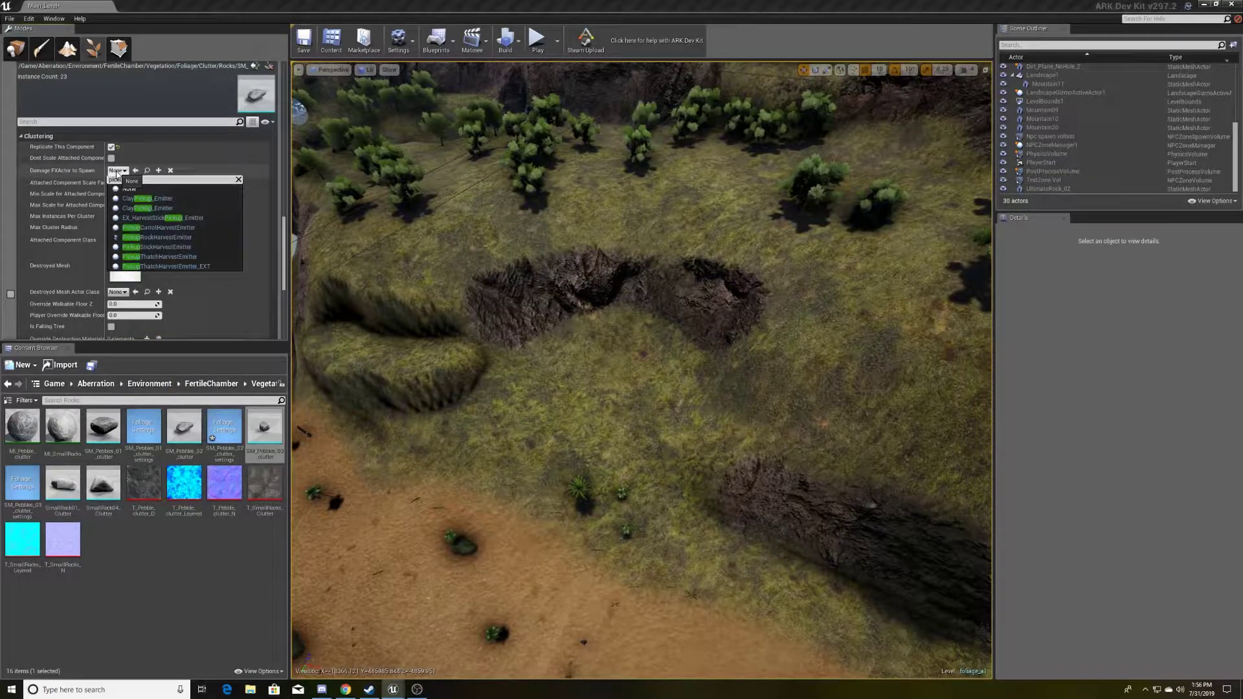
left_click(156, 236)
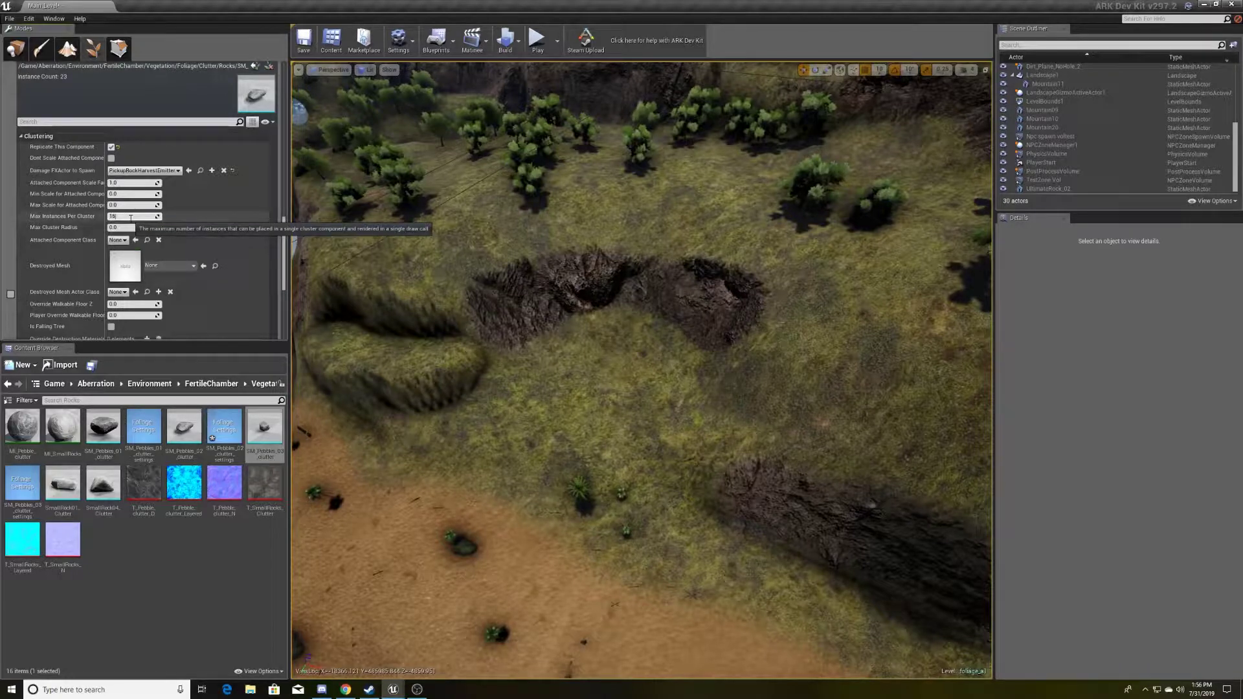
Set the pebbles' Max Instances Per Cluster to 16000, Max Cluster Radius to 20000 and Max Scale for Attached Component to 5
left_click(141, 227)
type("20000")
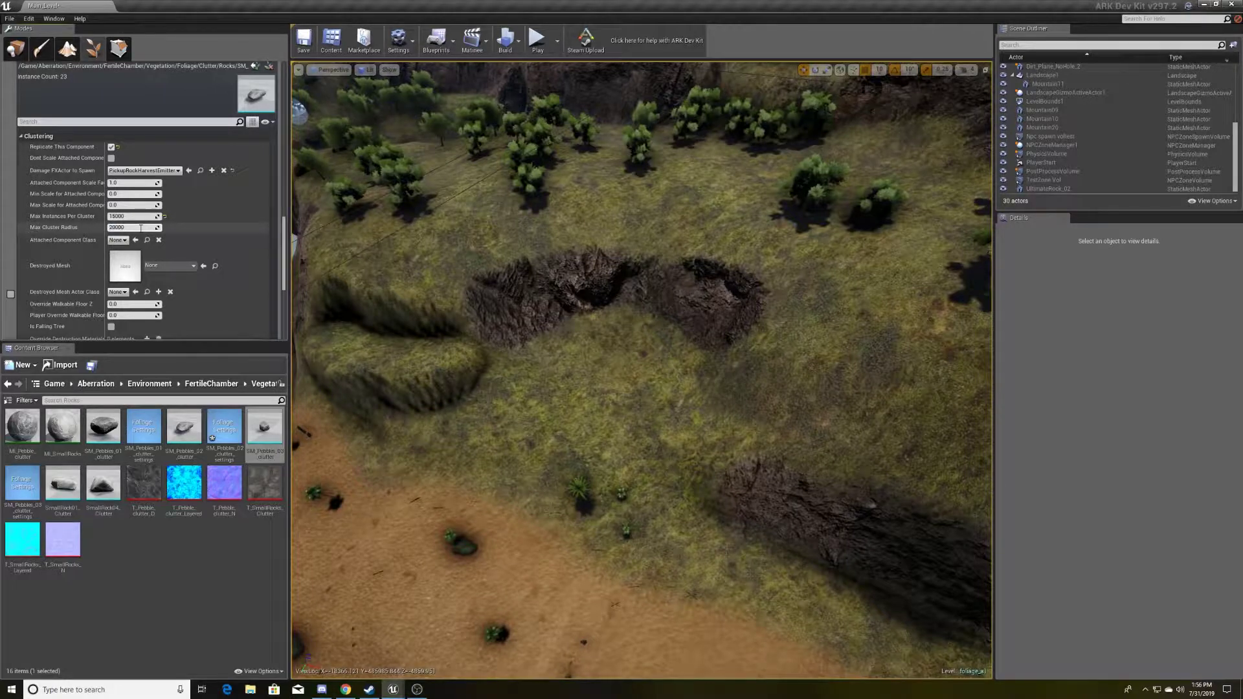
key("Return")
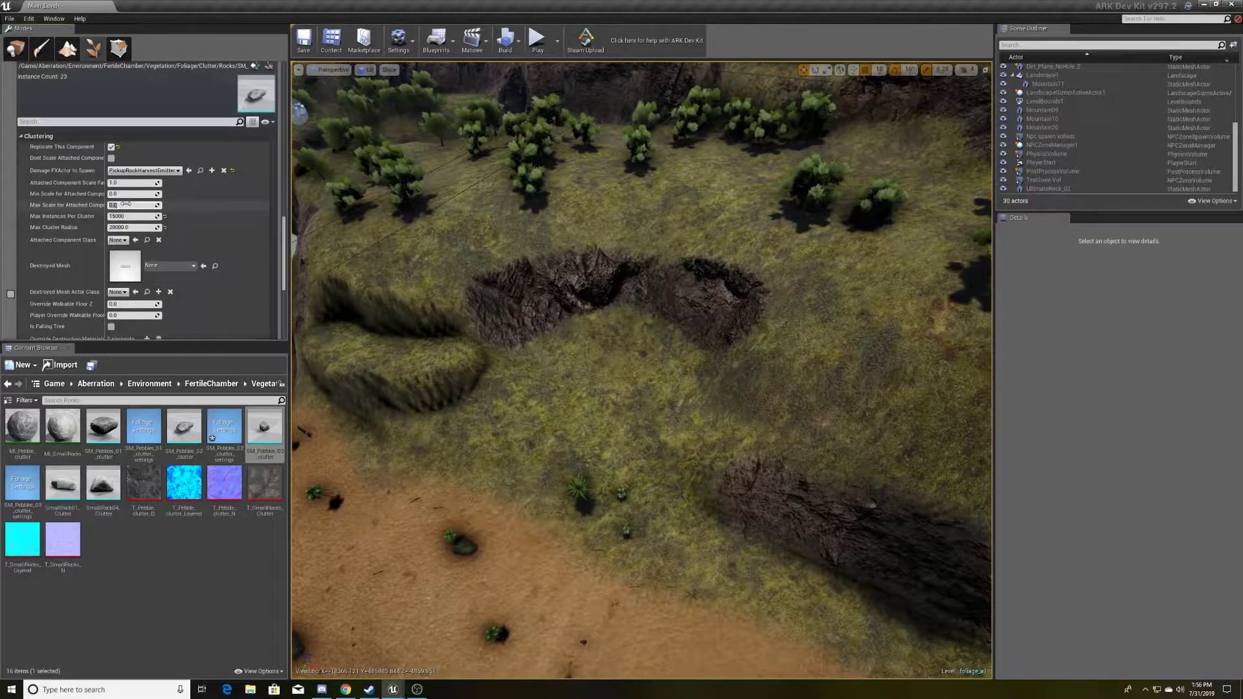
type("5")
key("Return")
Set the pebbles' Attached Component Class to RockHarvestComponent and keep the Destroyed Mesh Actor Class at None
left_click(117, 240)
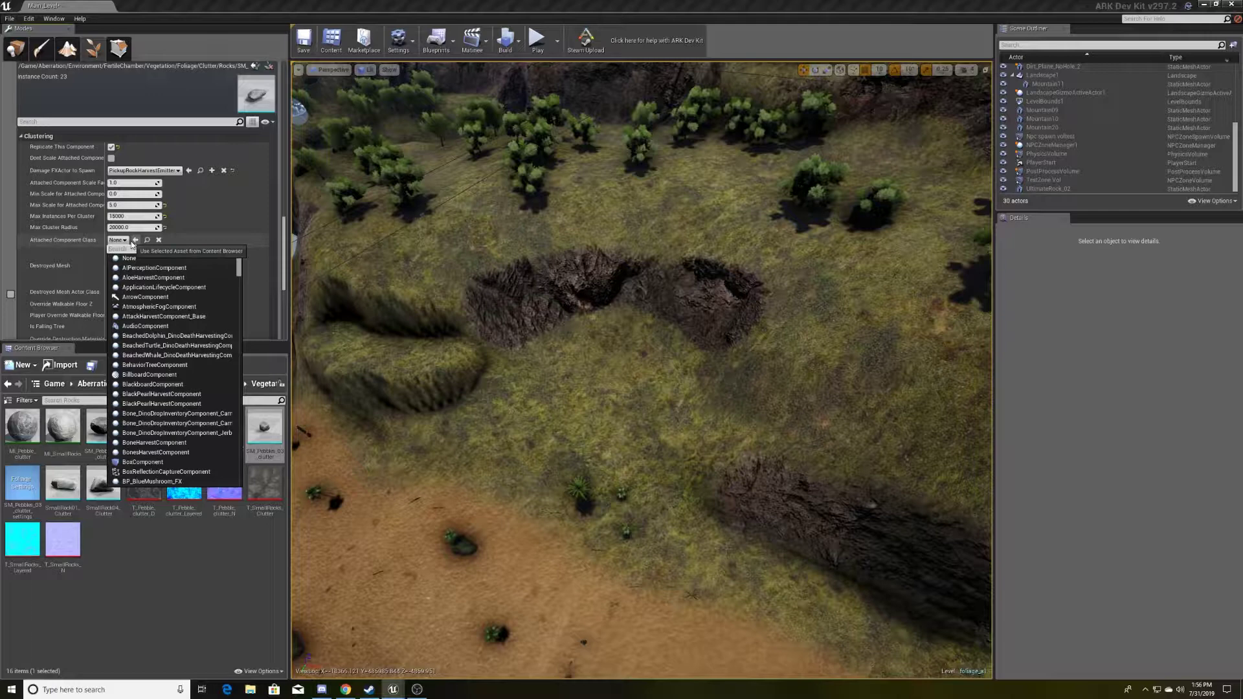
type("rock")
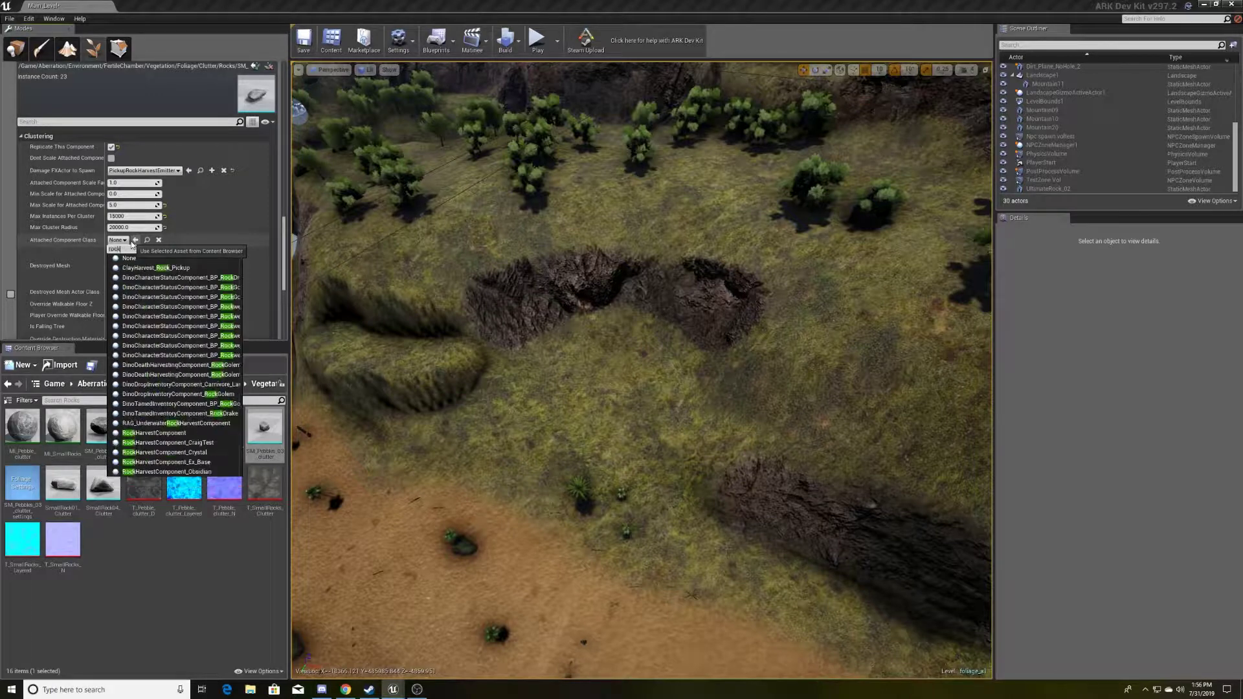
left_click(162, 434)
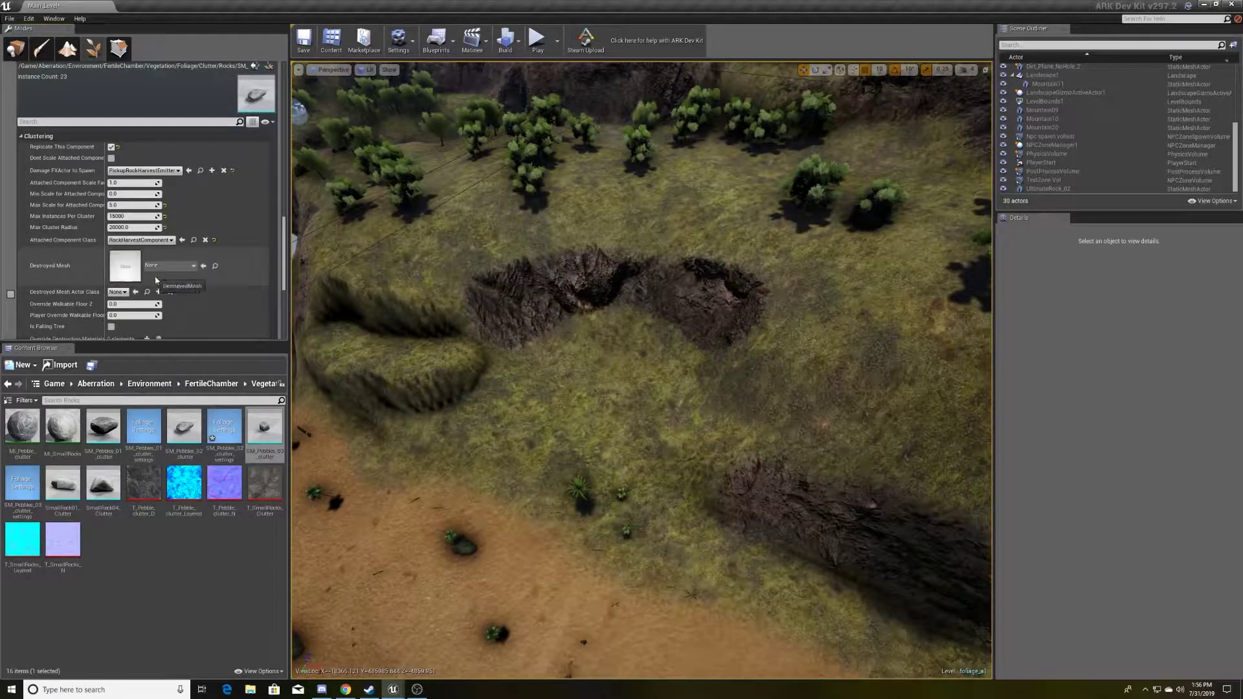
left_click(118, 294)
left_click(121, 308)
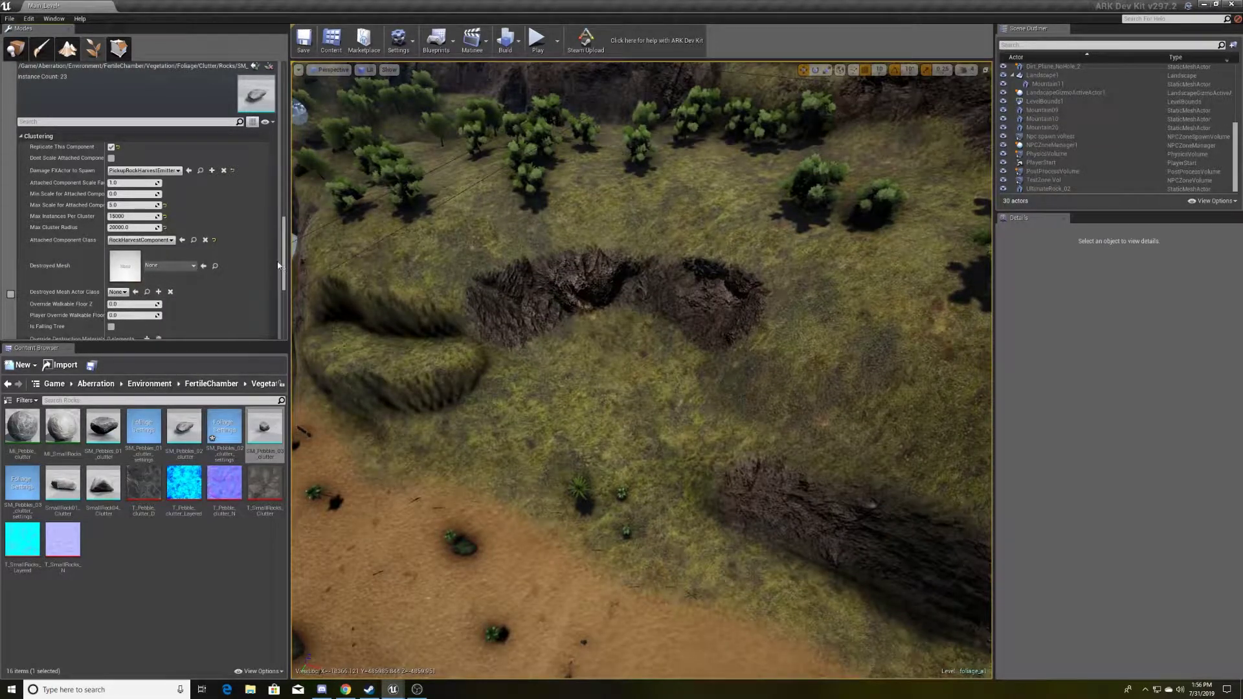
Look through the available collision presets for SM_Pebbles_02_clutter and keep NoCollision
scroll(283, 267, "down", 5)
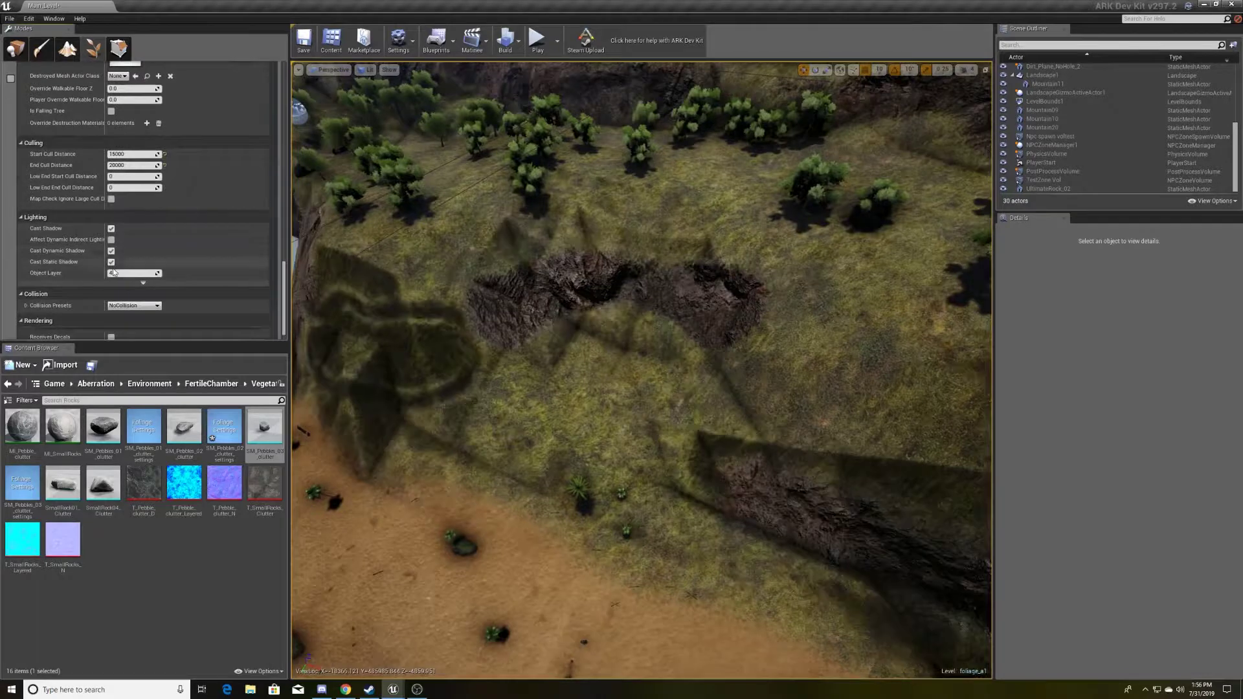
left_click(132, 306)
scroll(142, 412, "down", 3)
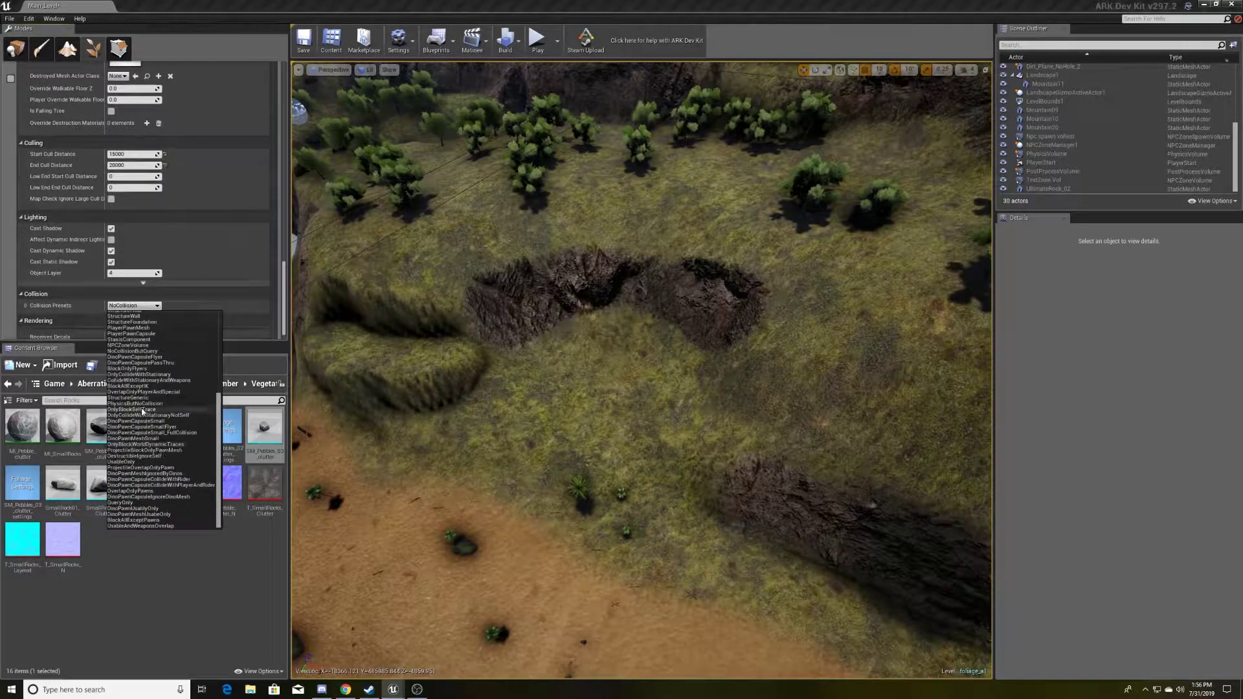
scroll(152, 369, "up", 5)
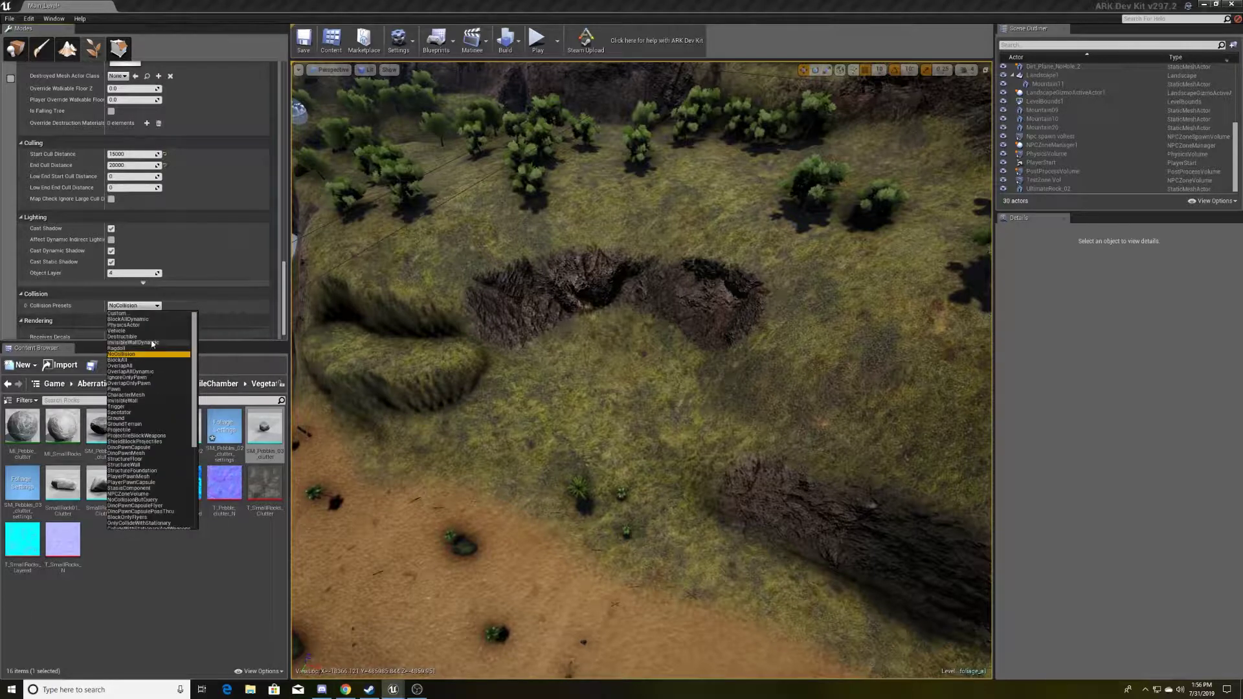
left_click(126, 355)
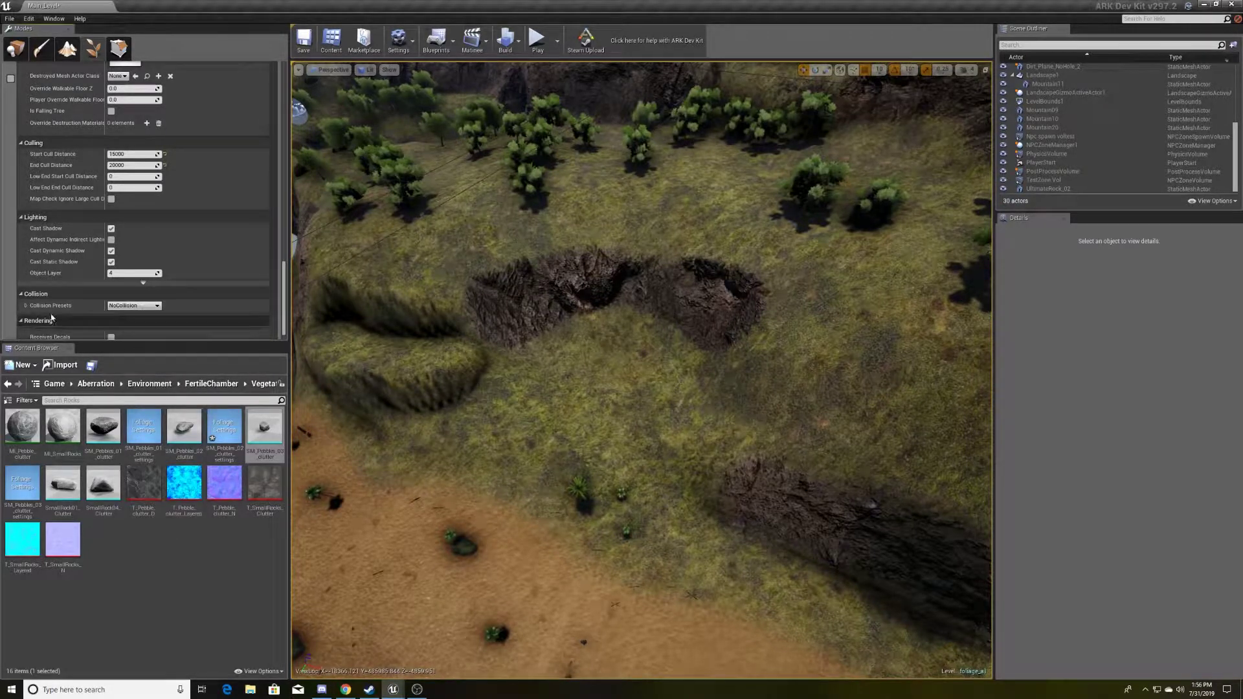
Collapse the details of SM_Pebbles_02_clutter and activate the mesh for painting in the foliage list
scroll(38, 178, "up", 3)
scroll(38, 178, "up", 8)
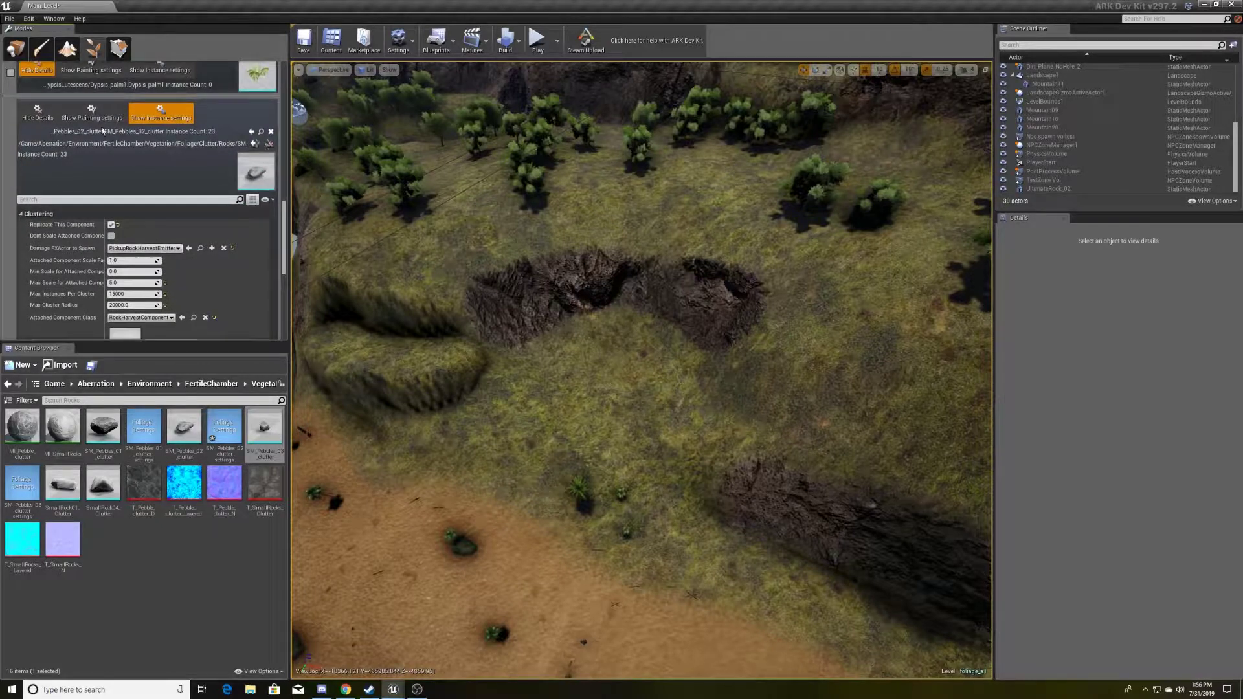
left_click(37, 113)
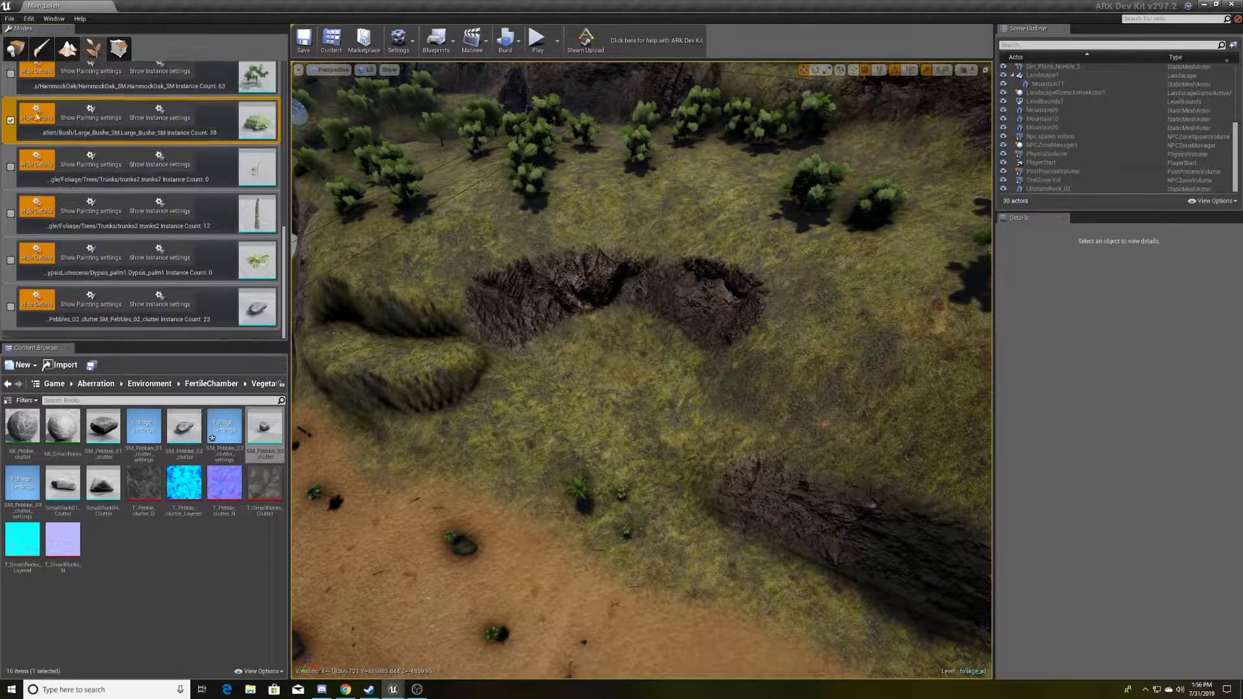
left_click(11, 313)
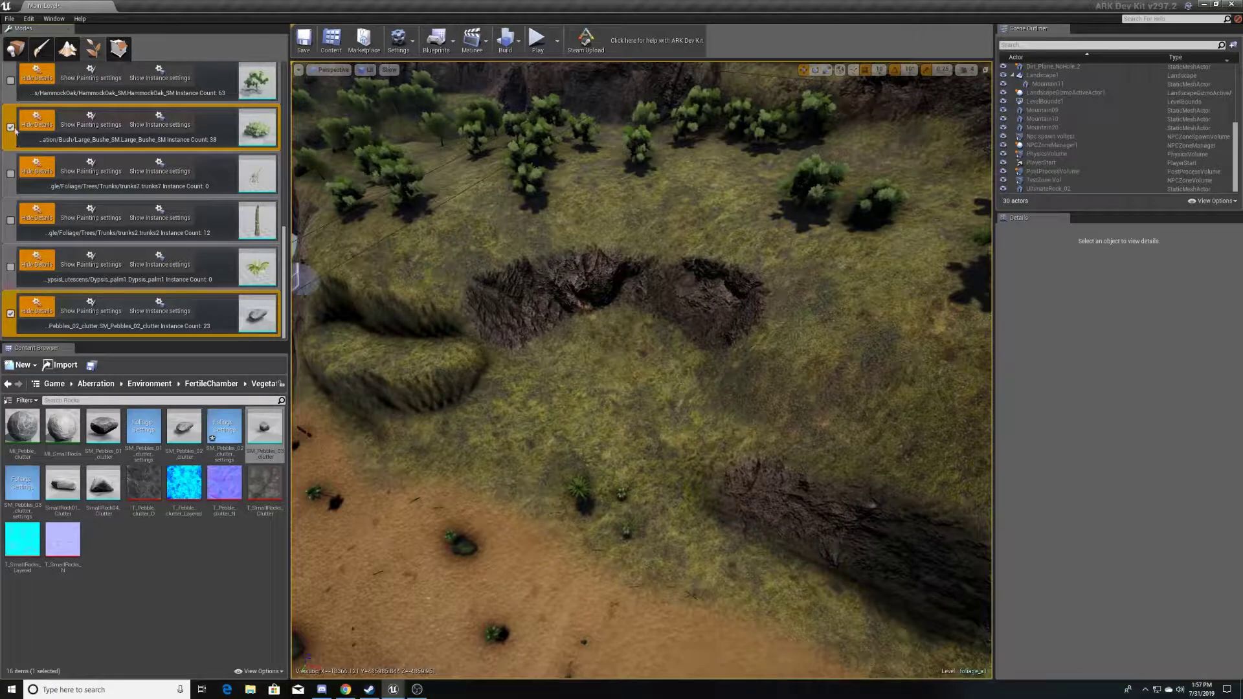
scroll(51, 113, "up", 2)
scroll(50, 114, "up", 1)
scroll(74, 114, "up", 10)
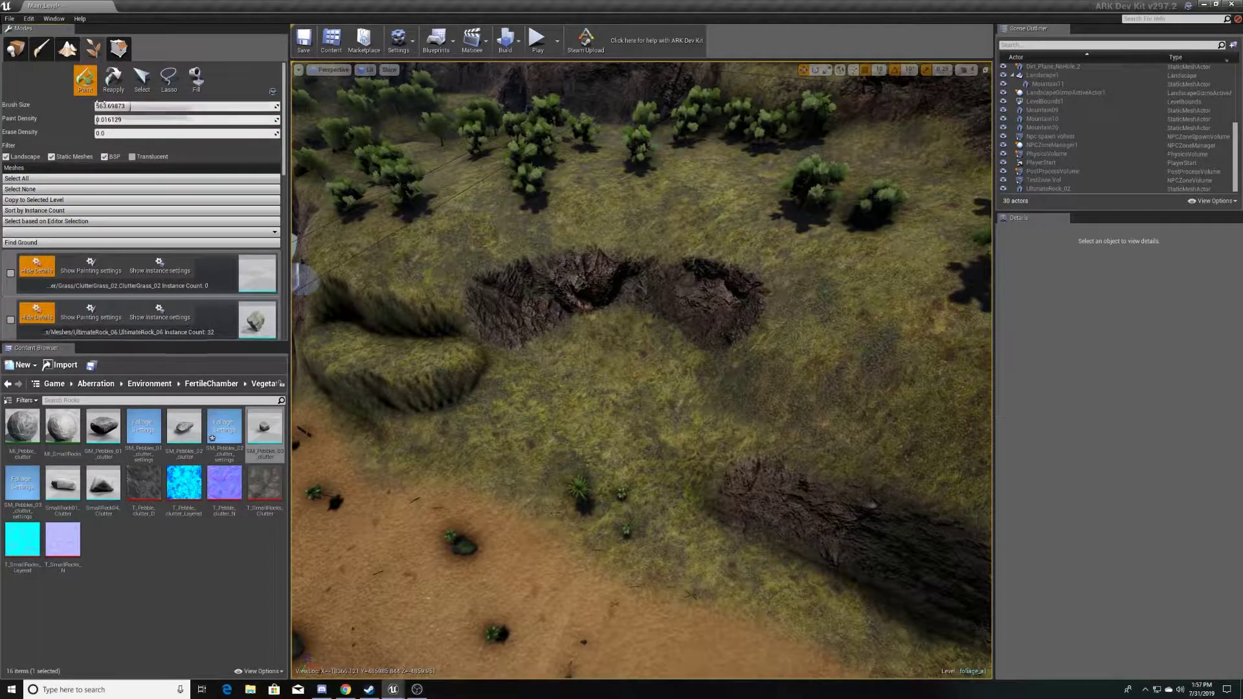
Move to the sandy shore, start a play test there and walk along the beach toward the pebbles
right_click_drag(593, 156, 573, 71)
key("w")
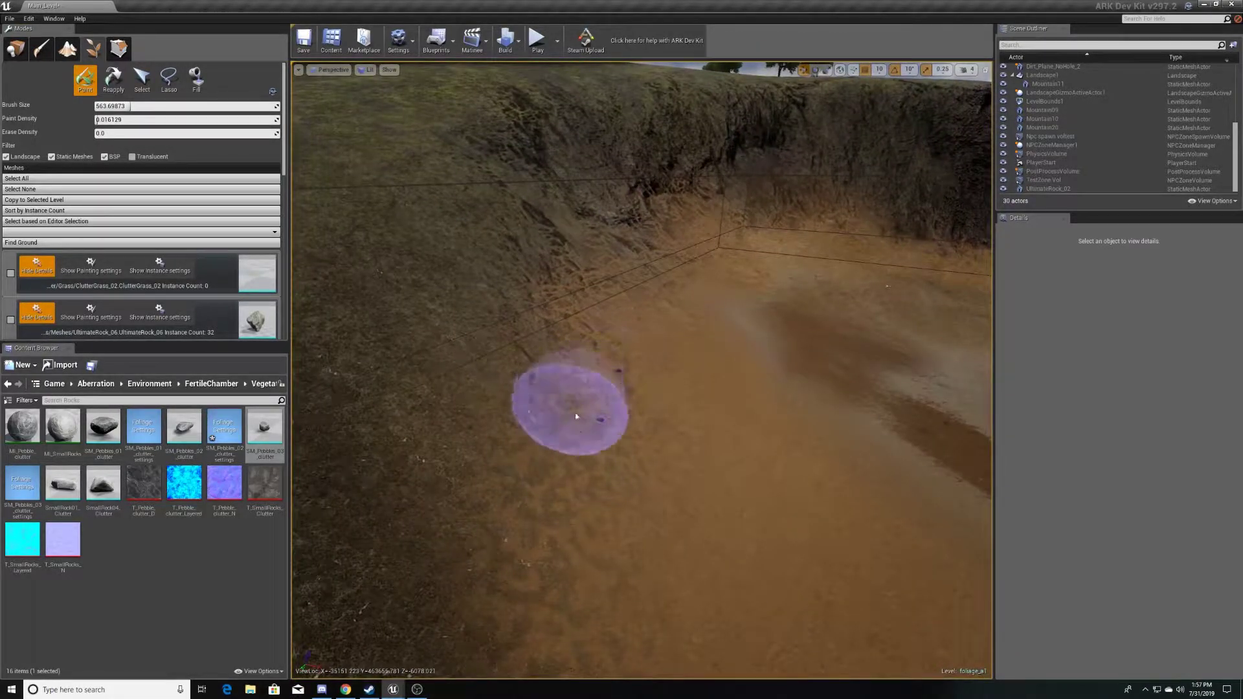
key("alt+p")
key("w")
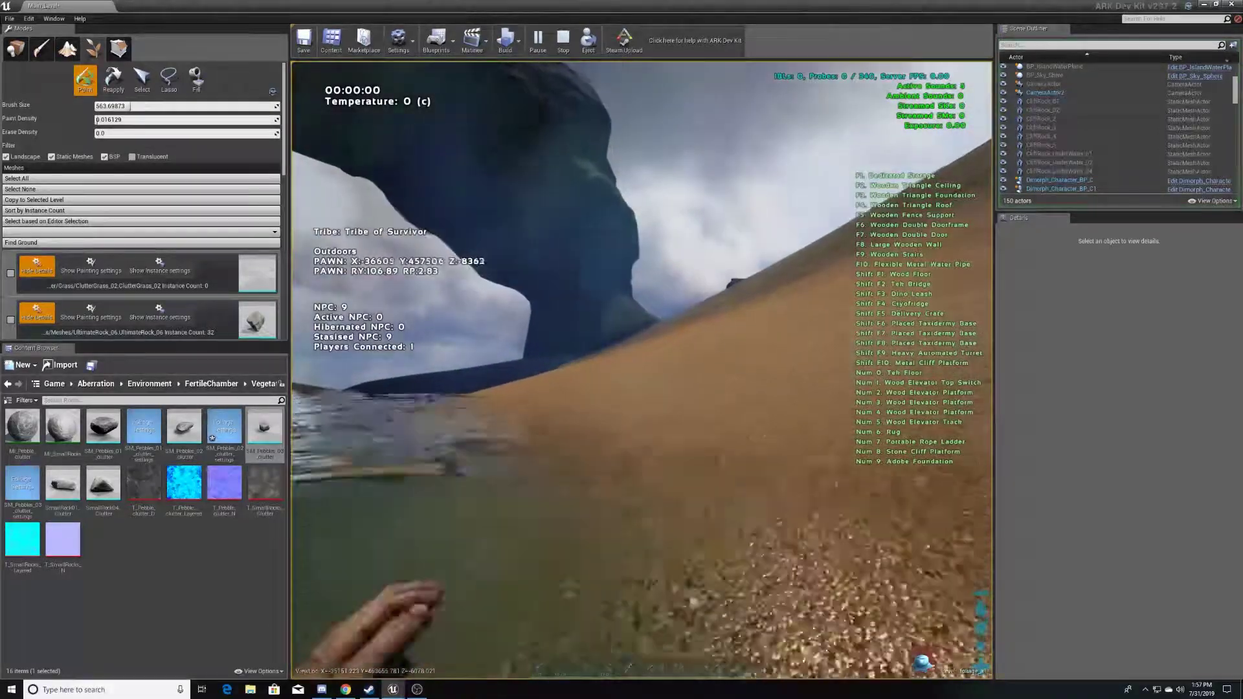
key("w")
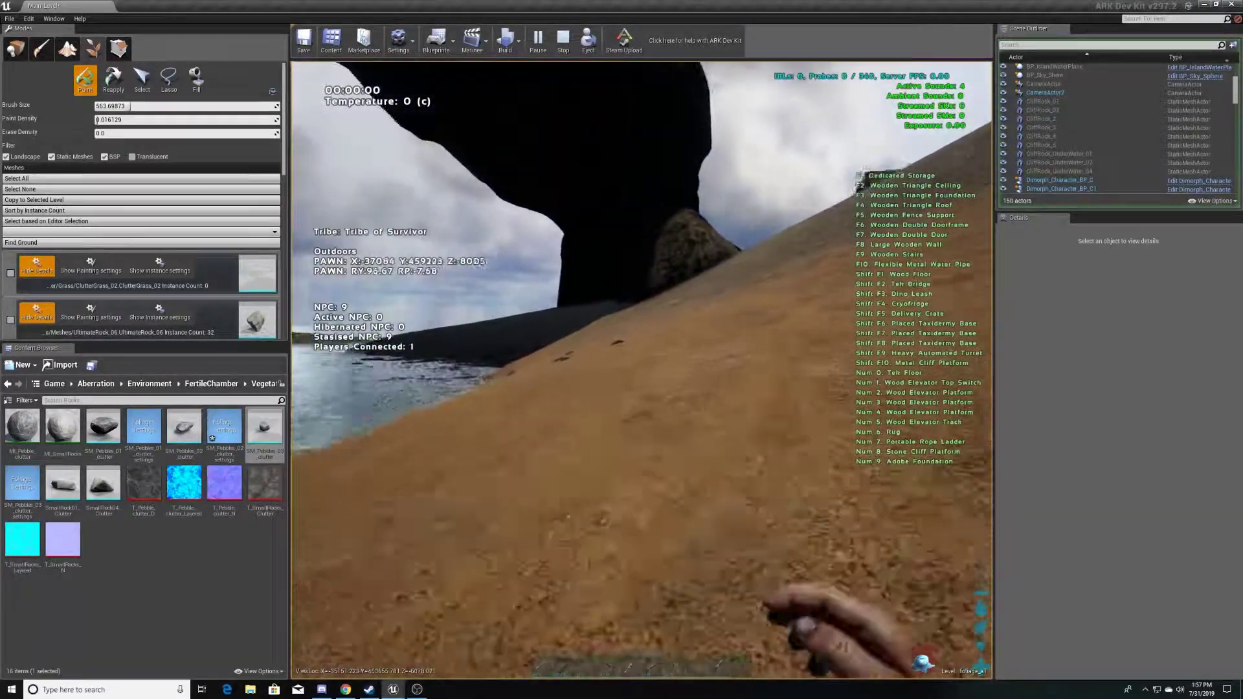
Harvest several pebbles along the waterline to test them, walk back up the beach and end the play test
key("e")
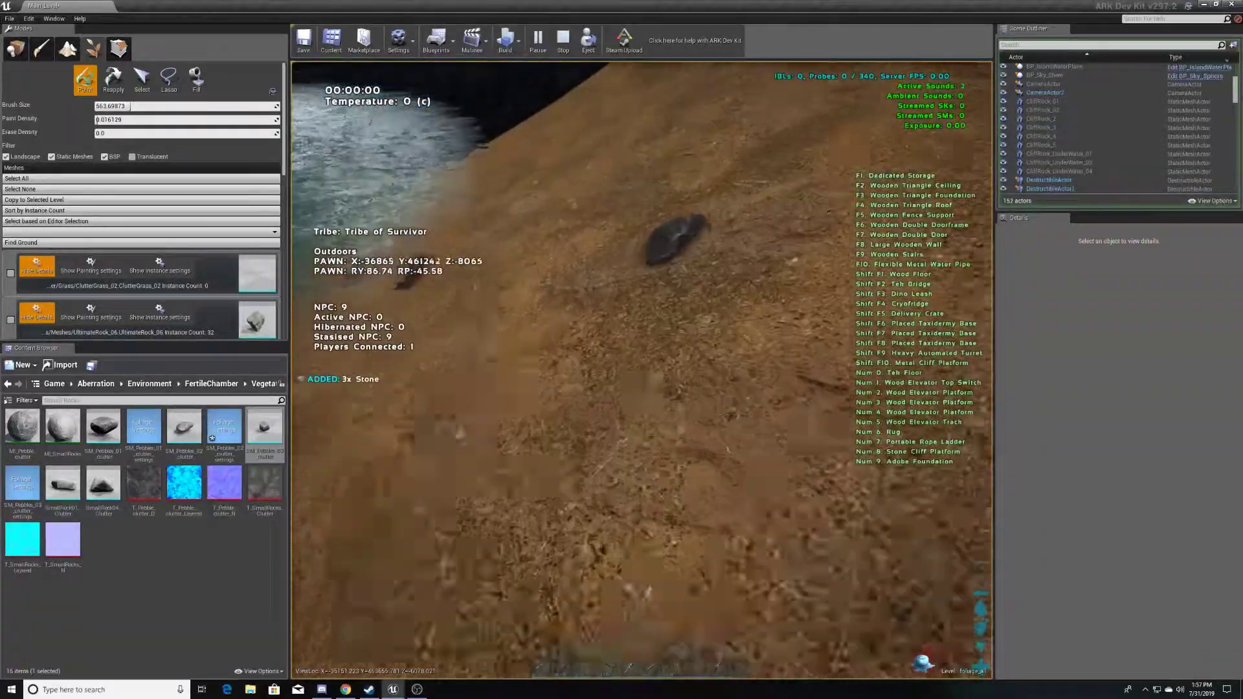
key("e")
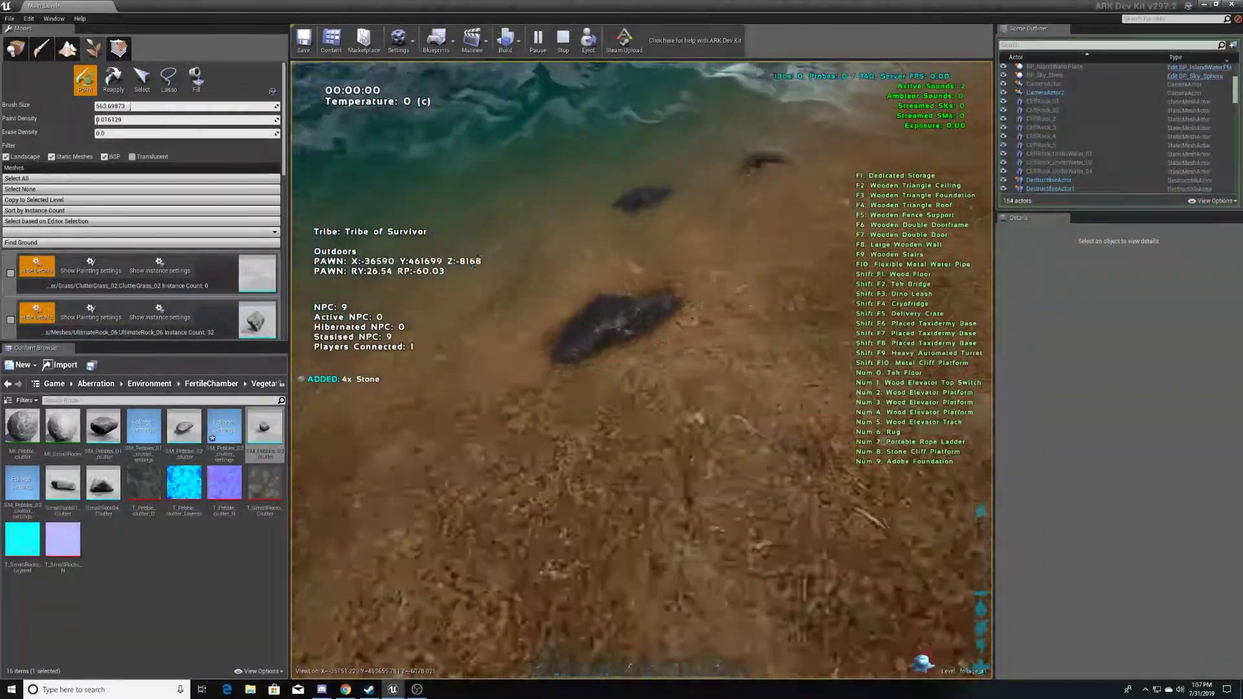
key("e")
key("e")
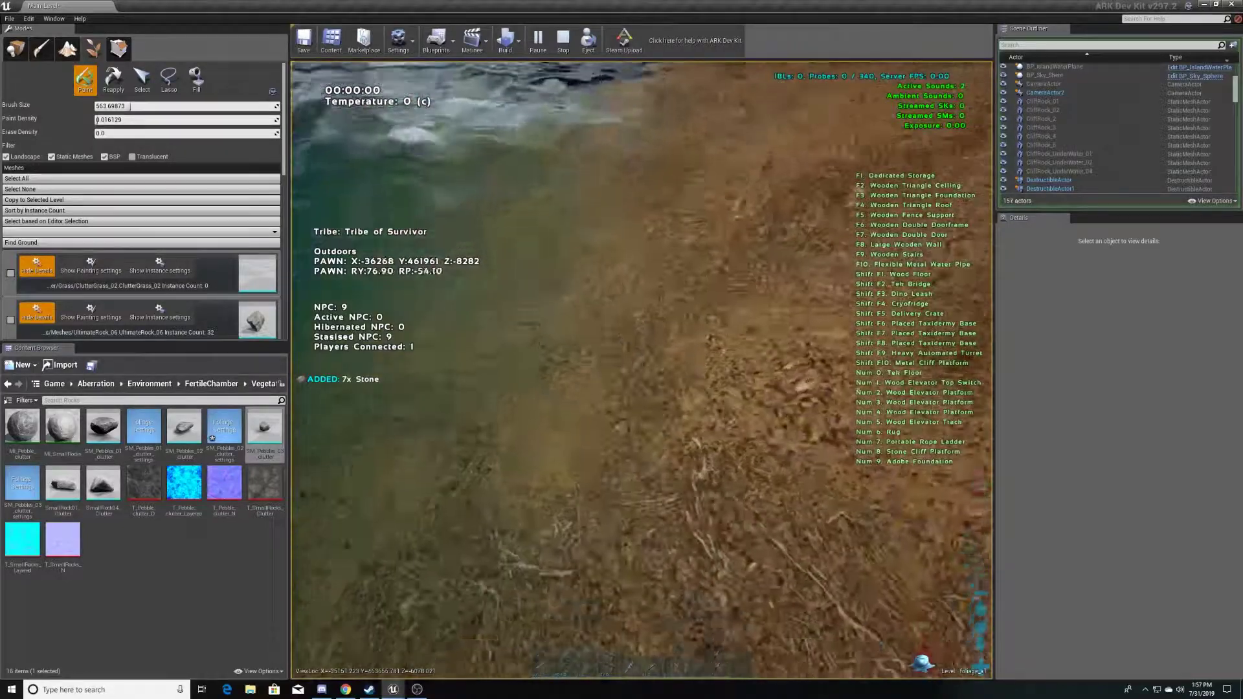
key("e")
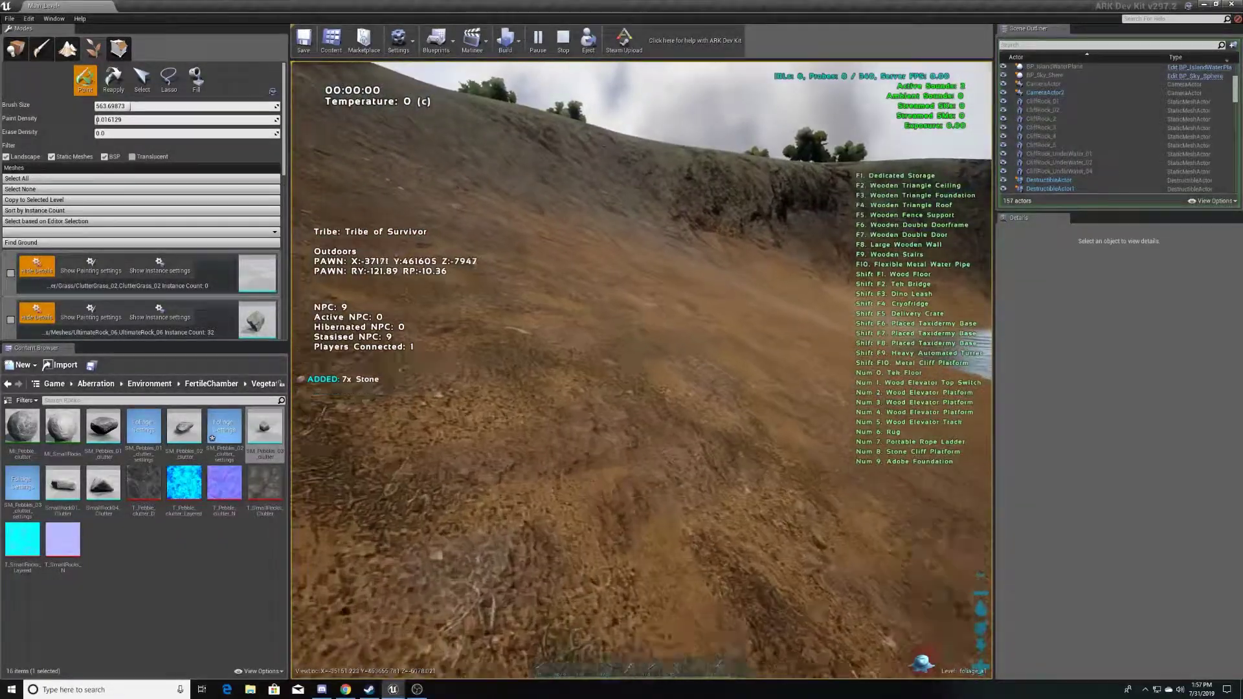
key("Escape")
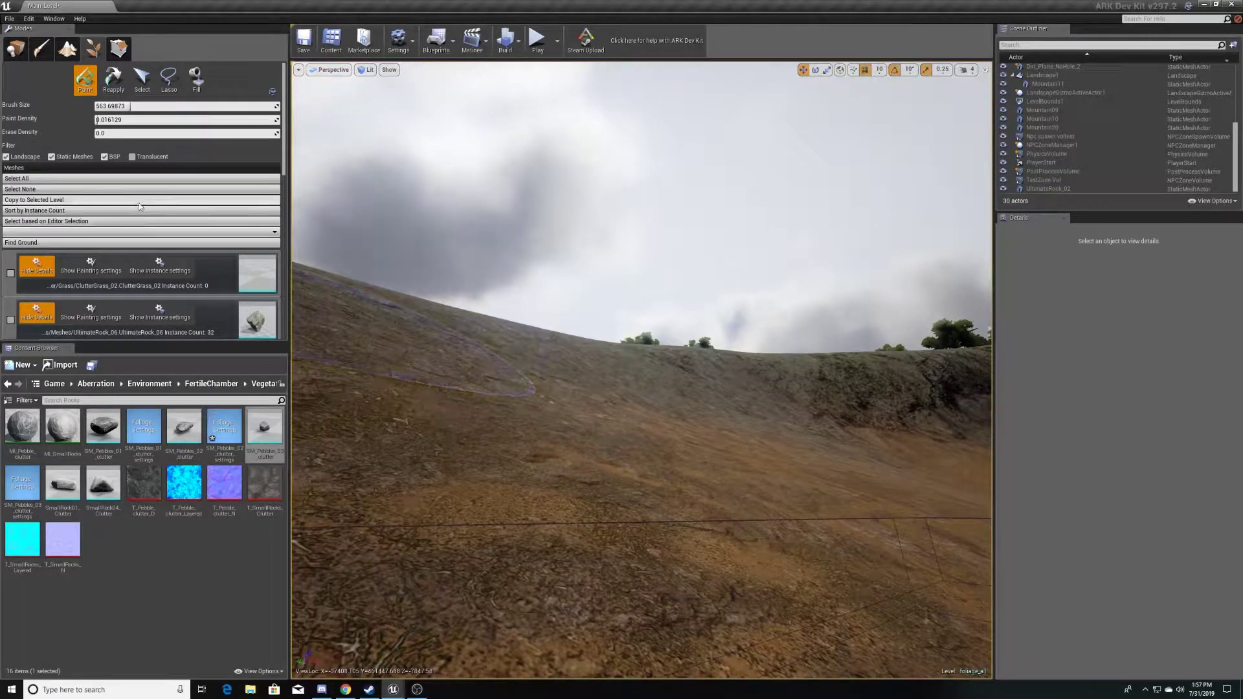
Make SM_Pebbles_02_clutter the only active mesh in the foliage list and go to the beach with the palms
scroll(157, 272, "down", 18)
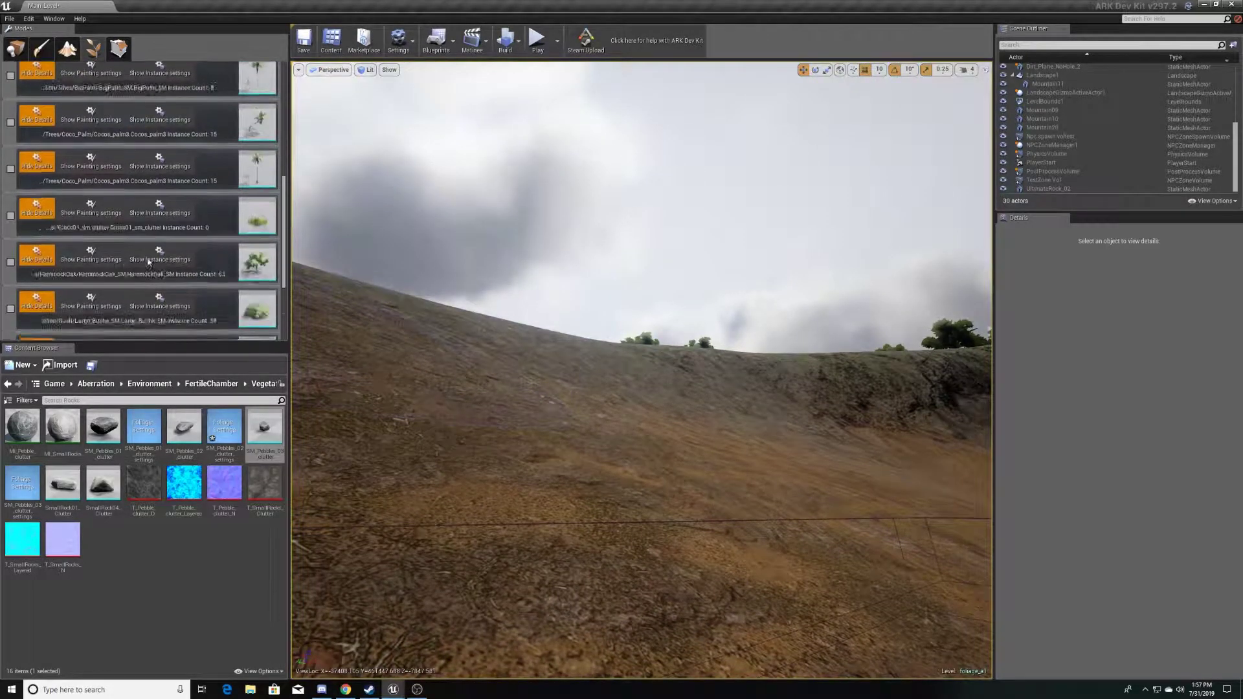
right_click_drag(641, 369, 809, 375)
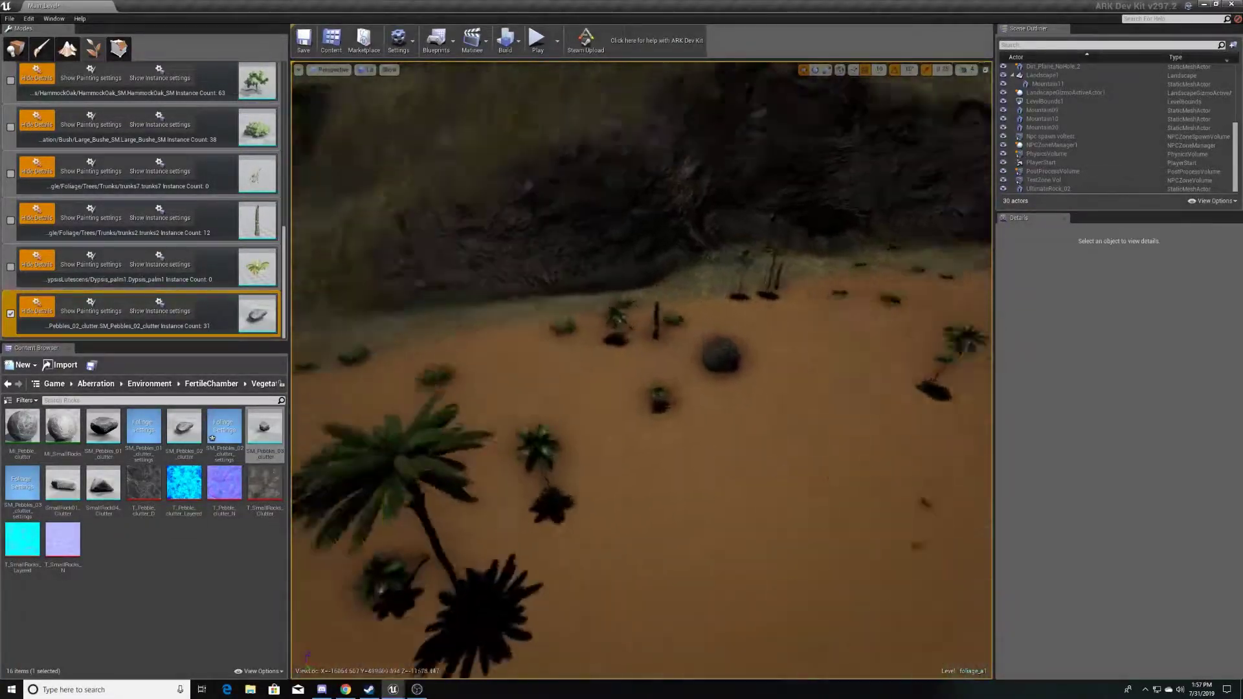
right_click_drag(597, 190, 597, 190)
scroll(58, 151, "up", 10)
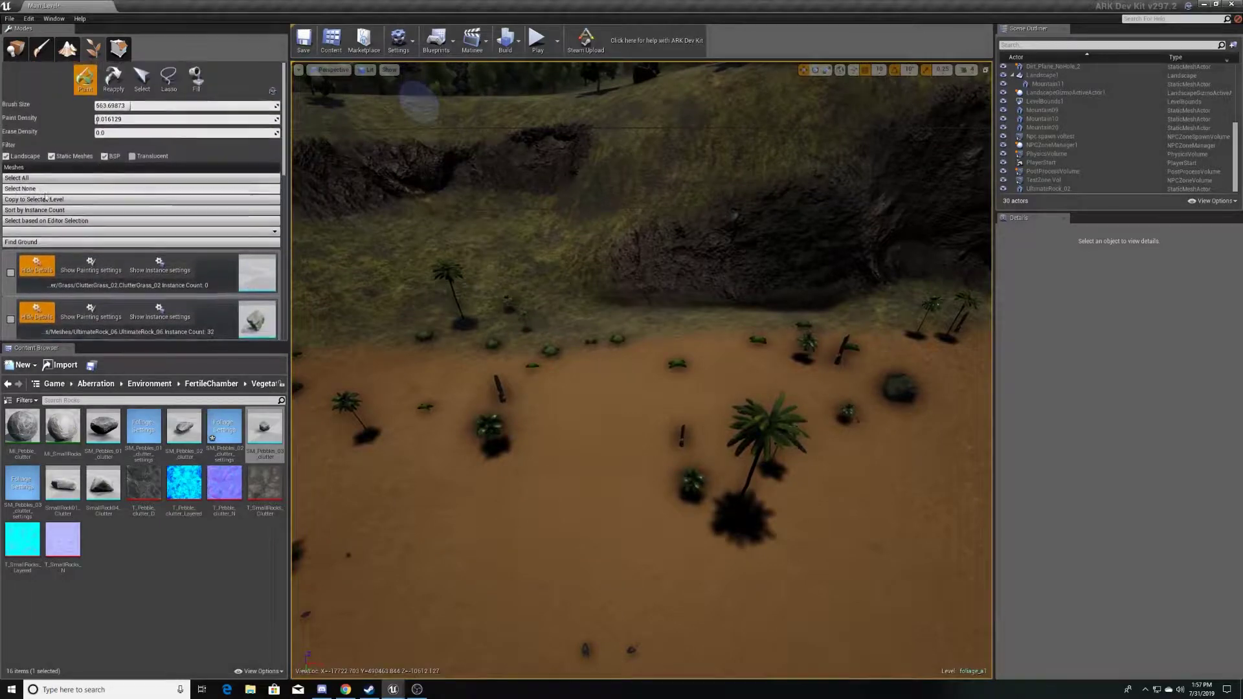
Use the Lasso tool to highlight the pebbles along the beach and check where they are placed
left_click(168, 78)
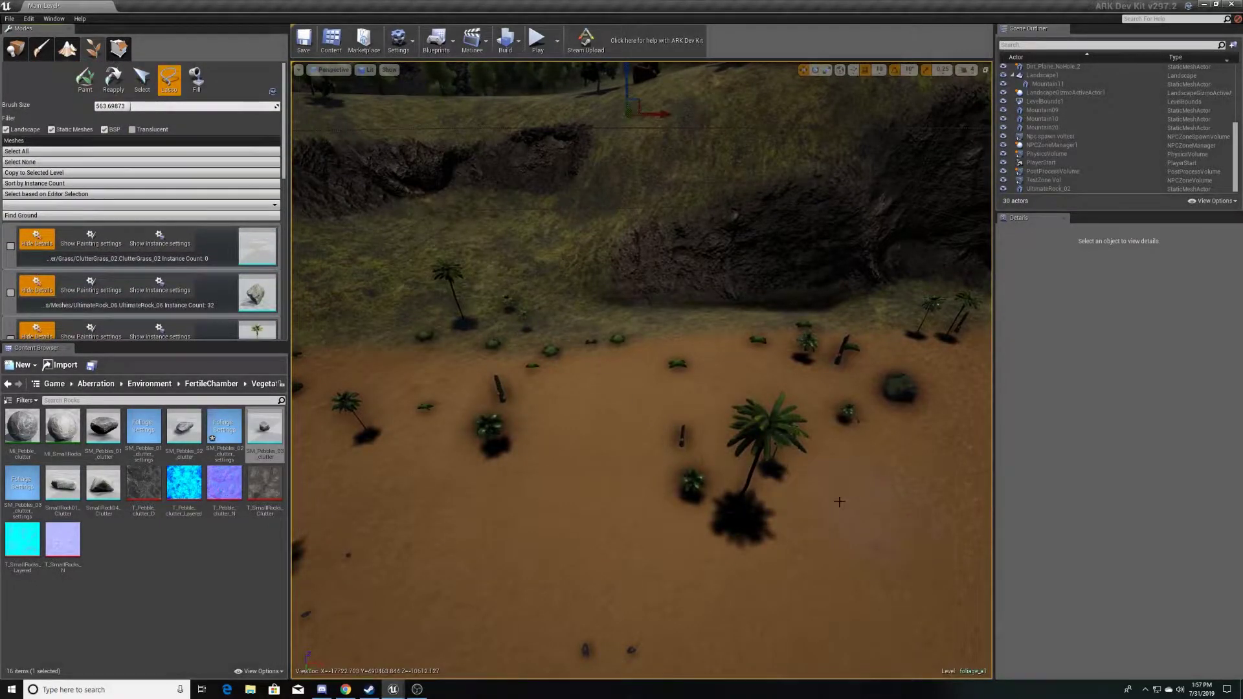
right_click_drag(598, 575, 615, 596)
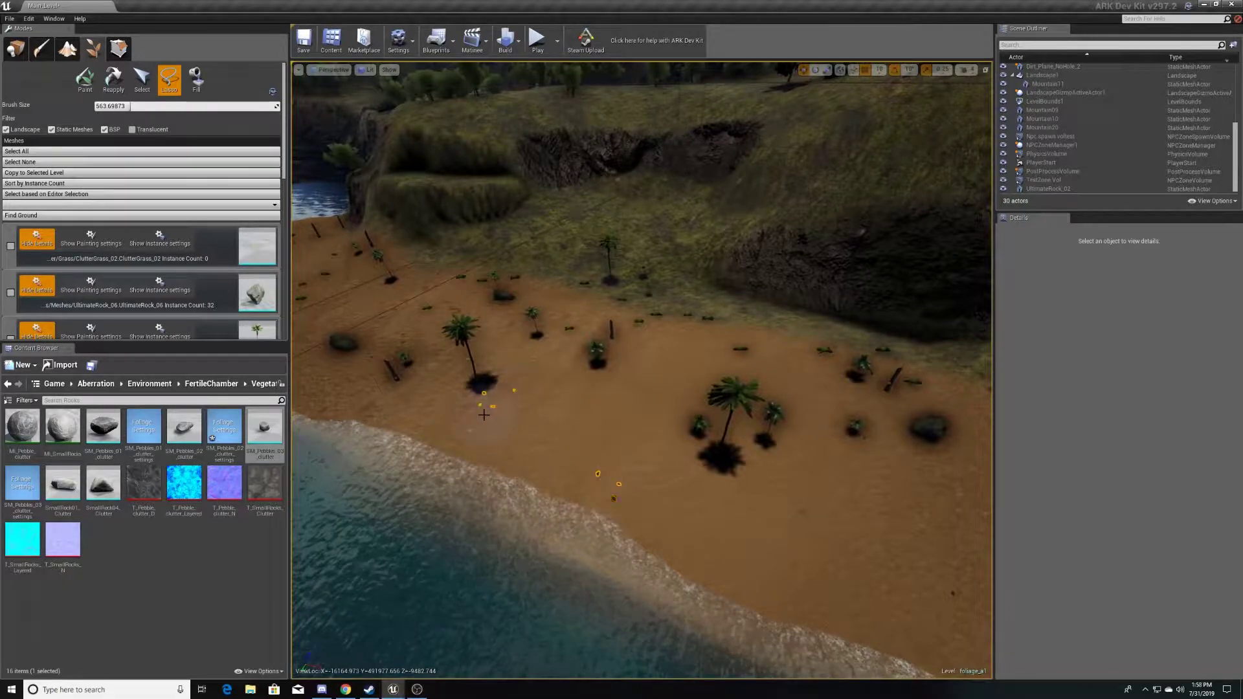
right_click_drag(551, 434, 610, 428)
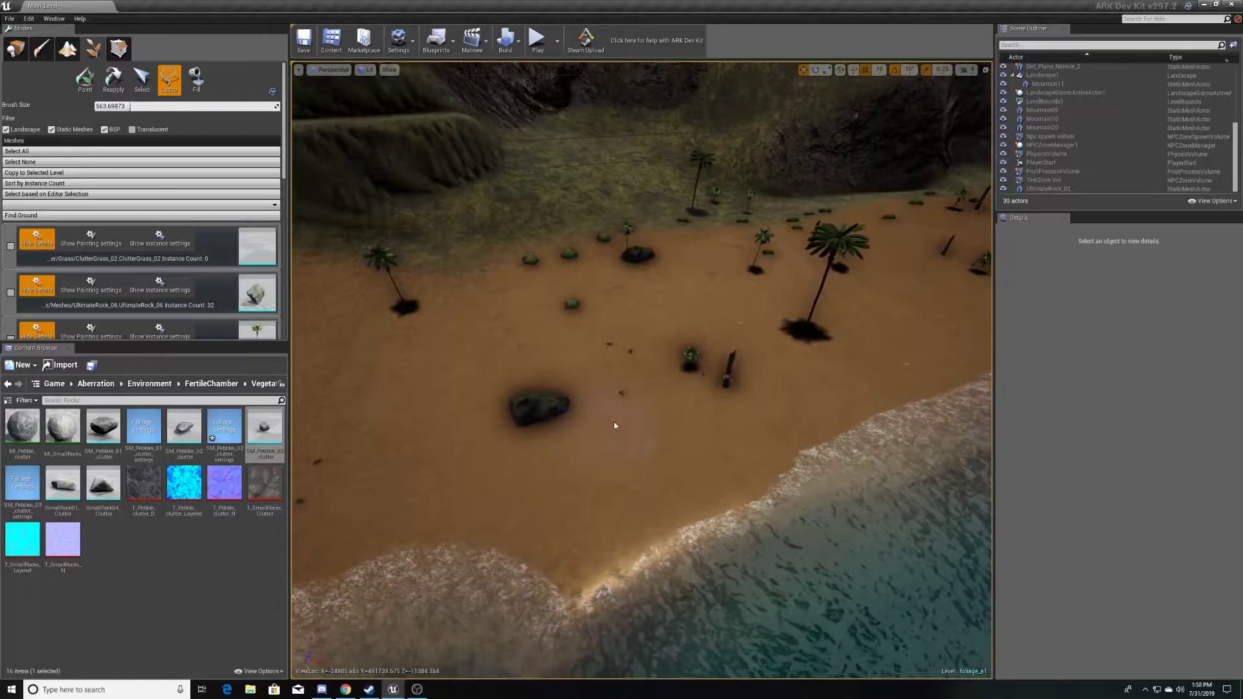
right_click_drag(429, 374, 648, 391)
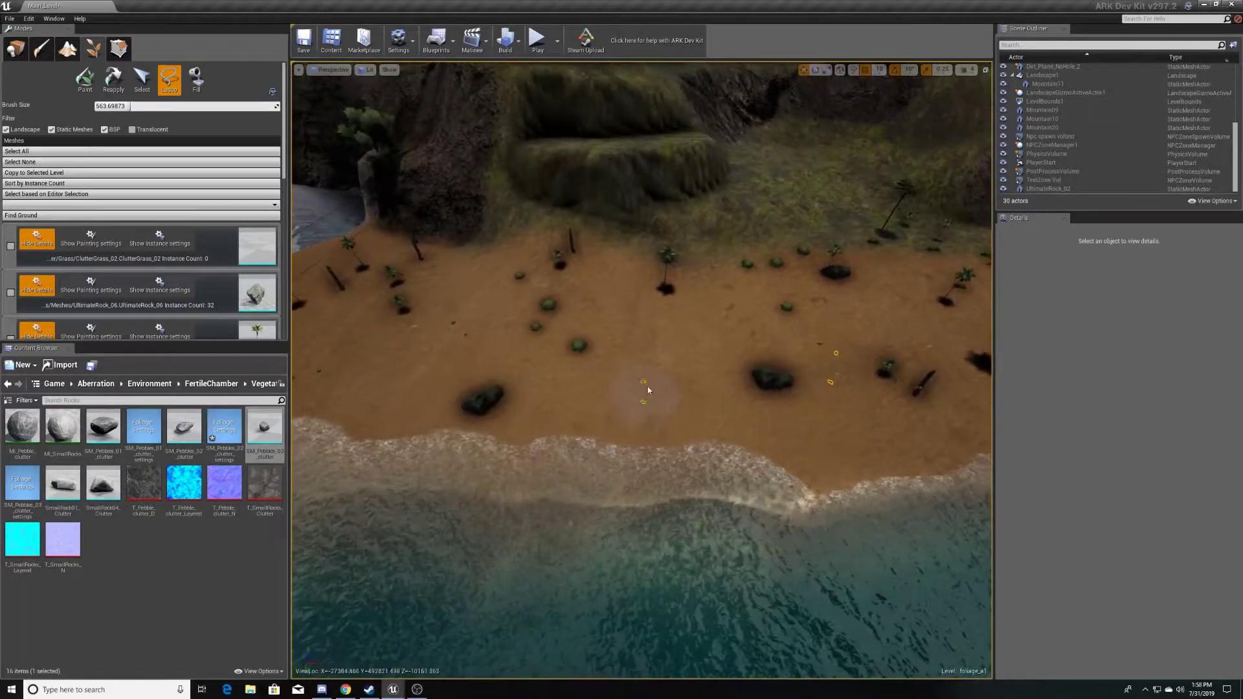
right_click_drag(455, 318, 553, 360)
Return to the Paint tool and paint pebbles along the full length of the beach, including the stretch below the rocky cliffs
scroll(172, 276, "down", 3)
scroll(155, 246, "up", 5)
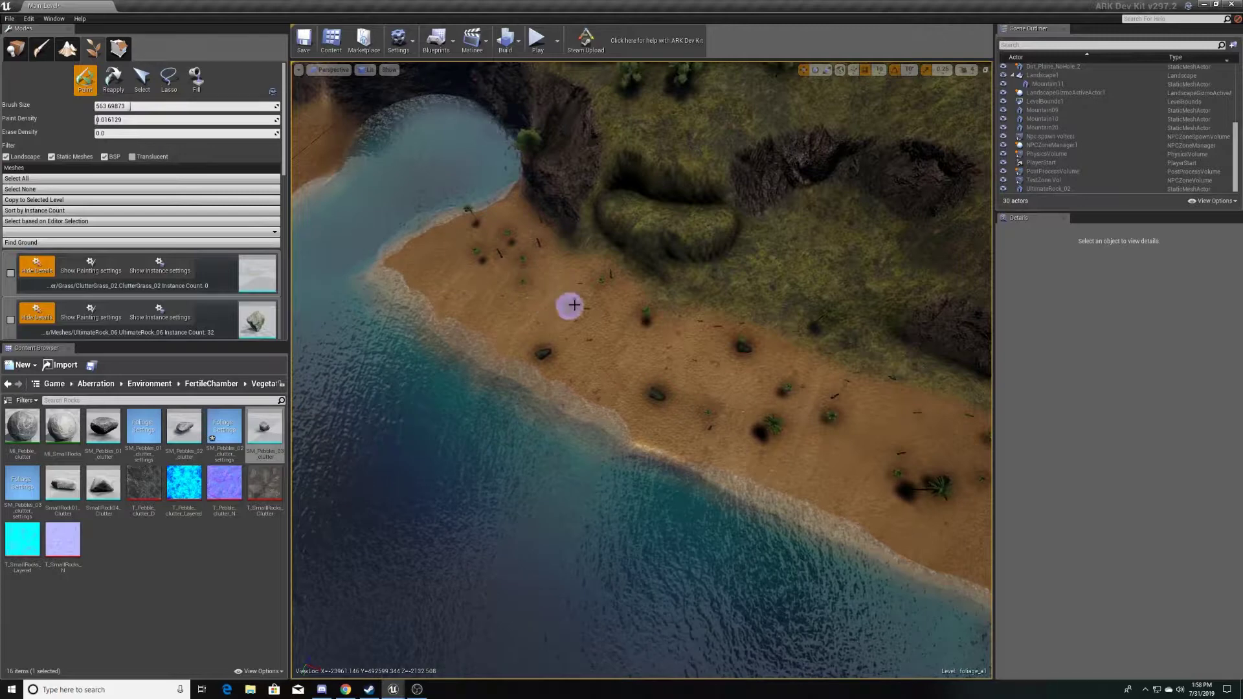
right_click_drag(964, 525, 735, 436)
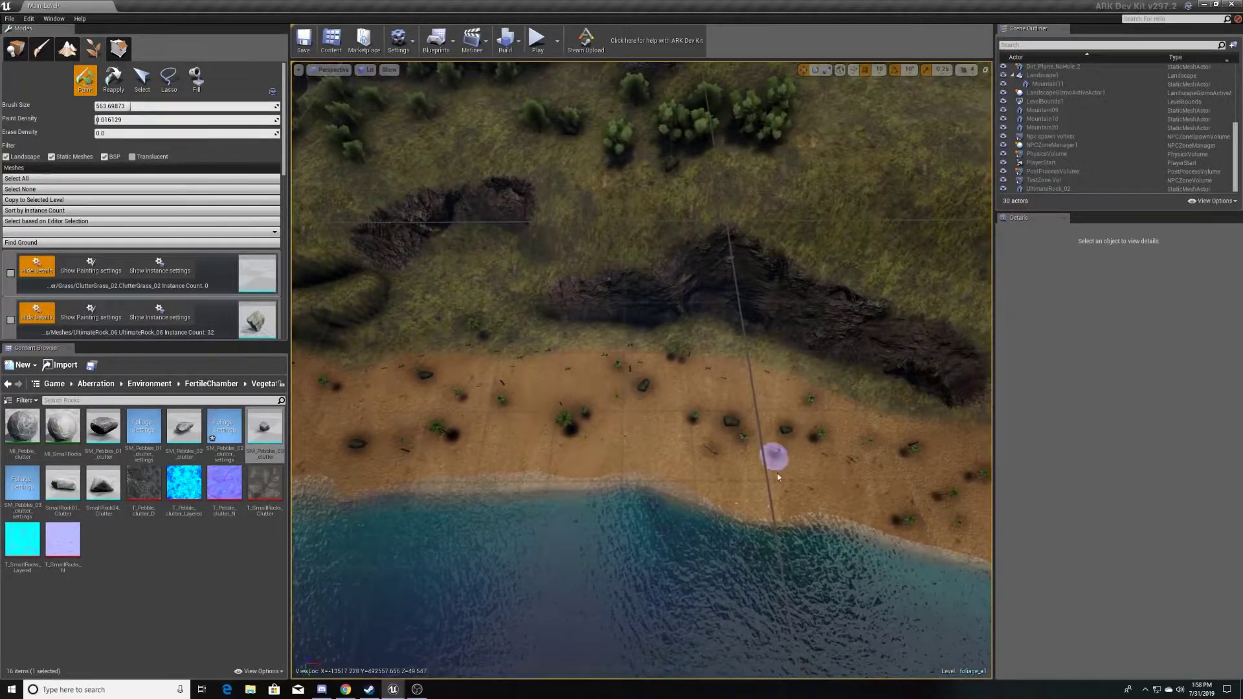
right_click_drag(941, 518, 855, 431)
right_click_drag(949, 421, 740, 385)
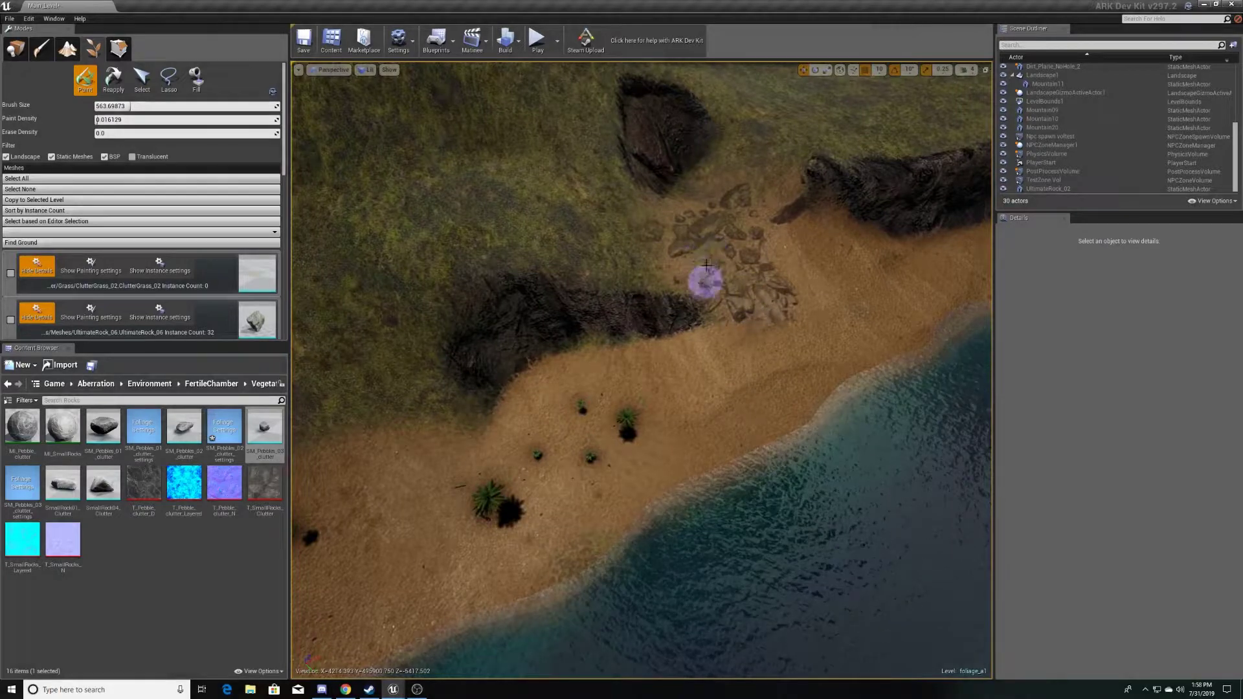
right_click_drag(793, 275, 769, 437)
right_click_drag(860, 419, 730, 427)
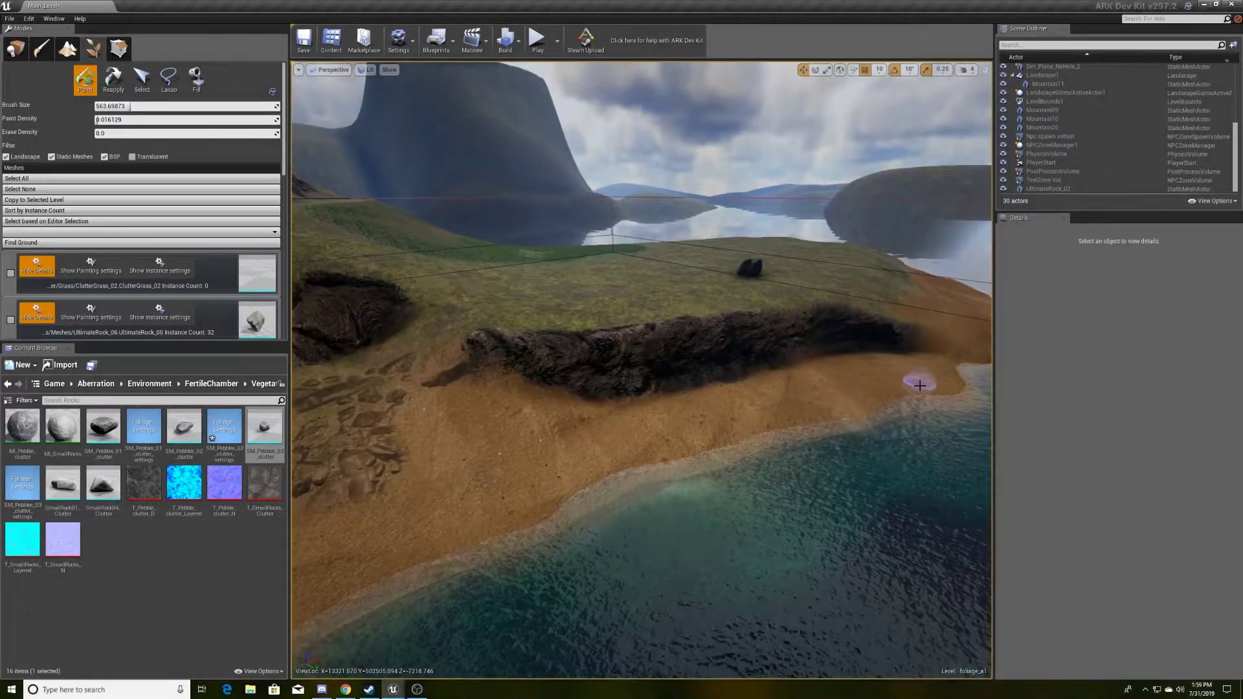
right_click_drag(866, 369, 812, 360)
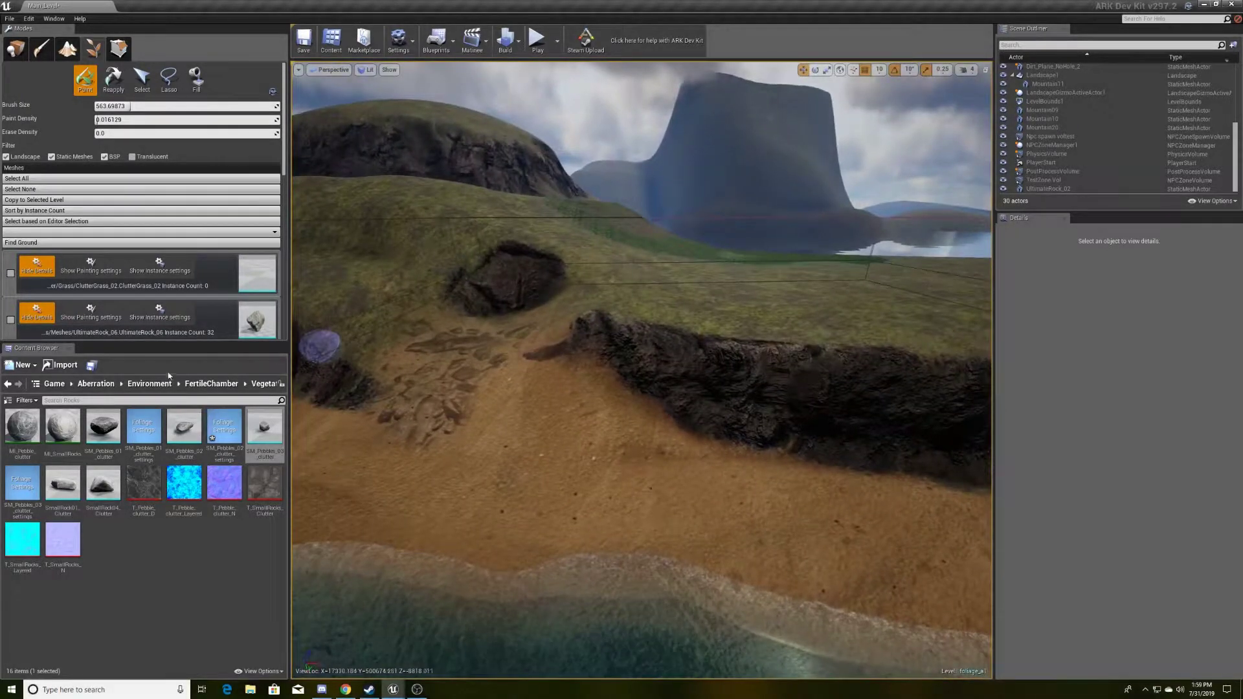
Make BigPalm_SM, Cocos_palm4 and Cocos_palm3 the only active meshes in the foliage list
scroll(180, 308, "down", 5)
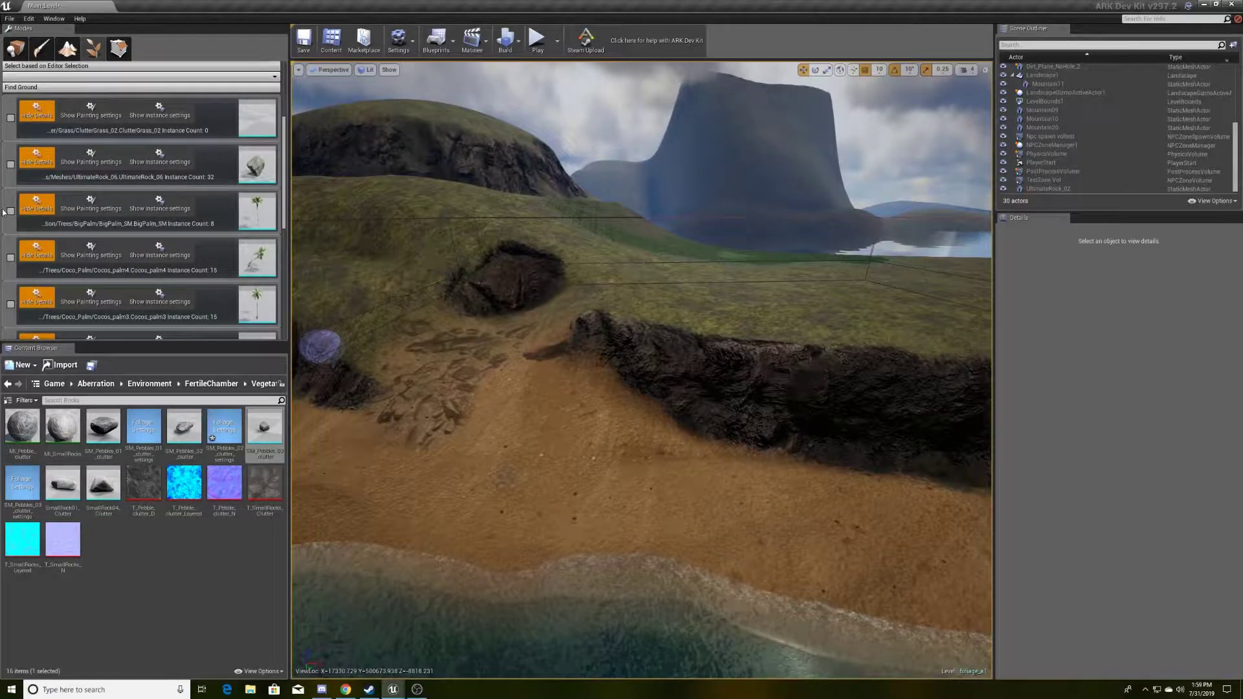
scroll(39, 187, "up", 5)
scroll(26, 214, "down", 4)
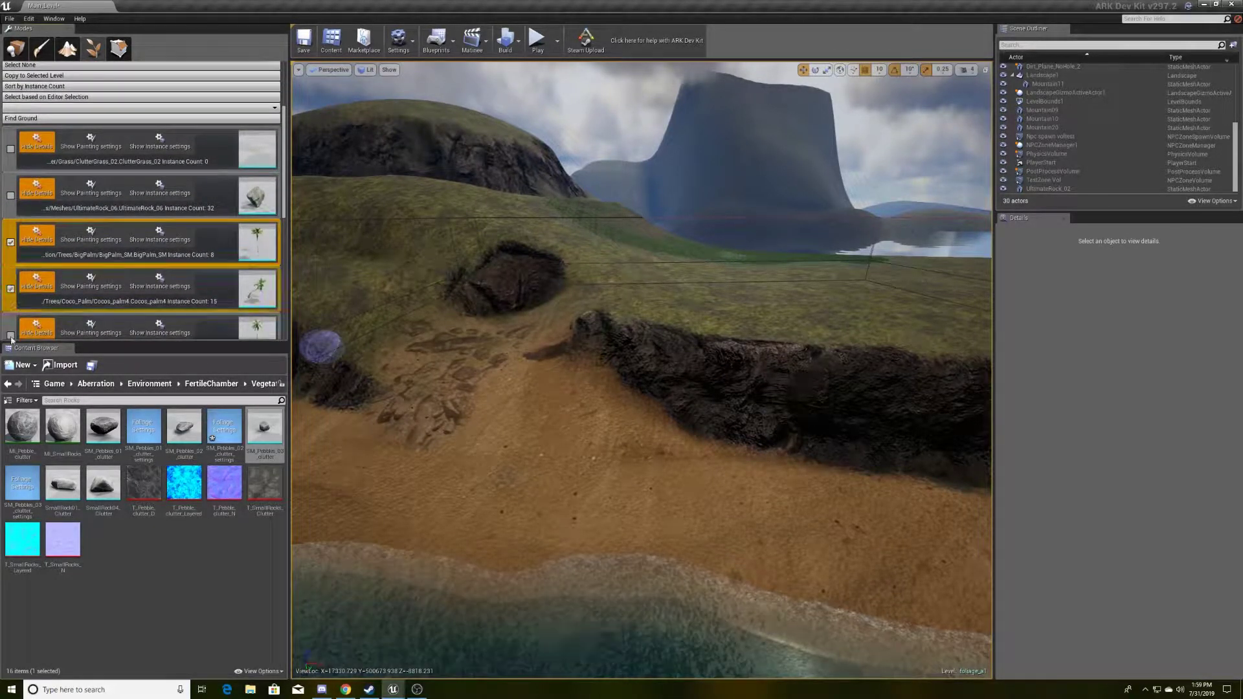
scroll(21, 312, "down", 4)
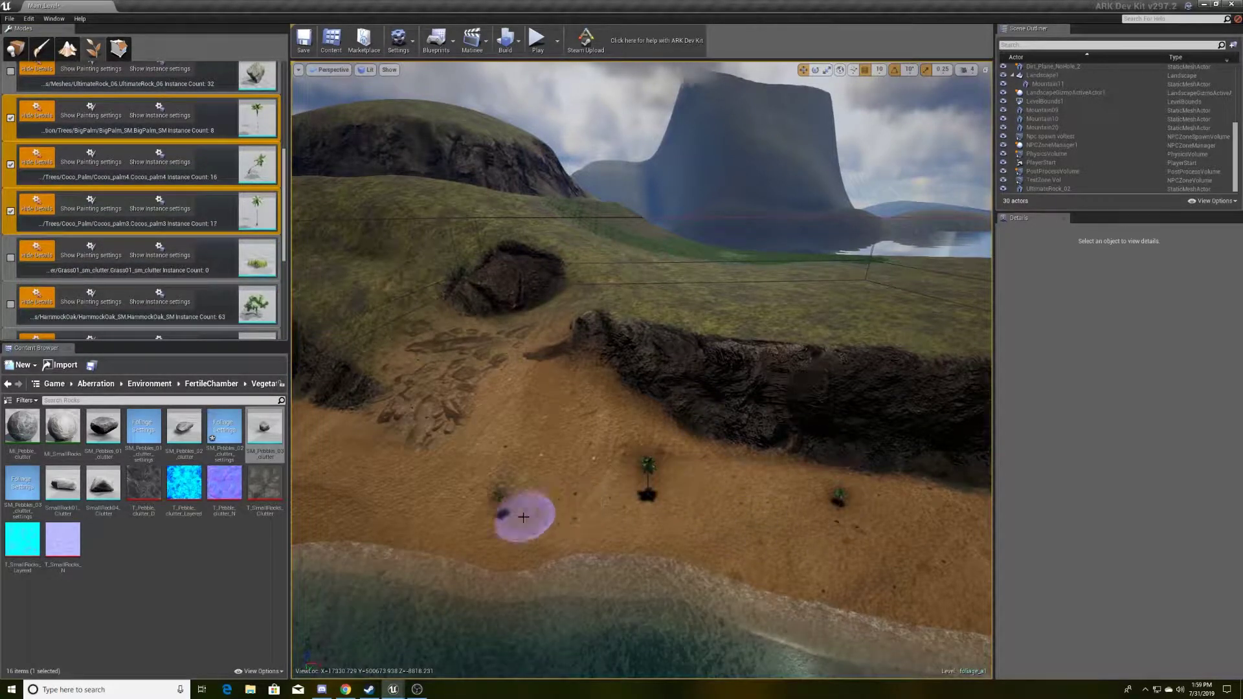
Paint scattered palms along the beach, from the sand below the rocky path to the stretch past the cliffs
scroll(482, 432, "down", 6)
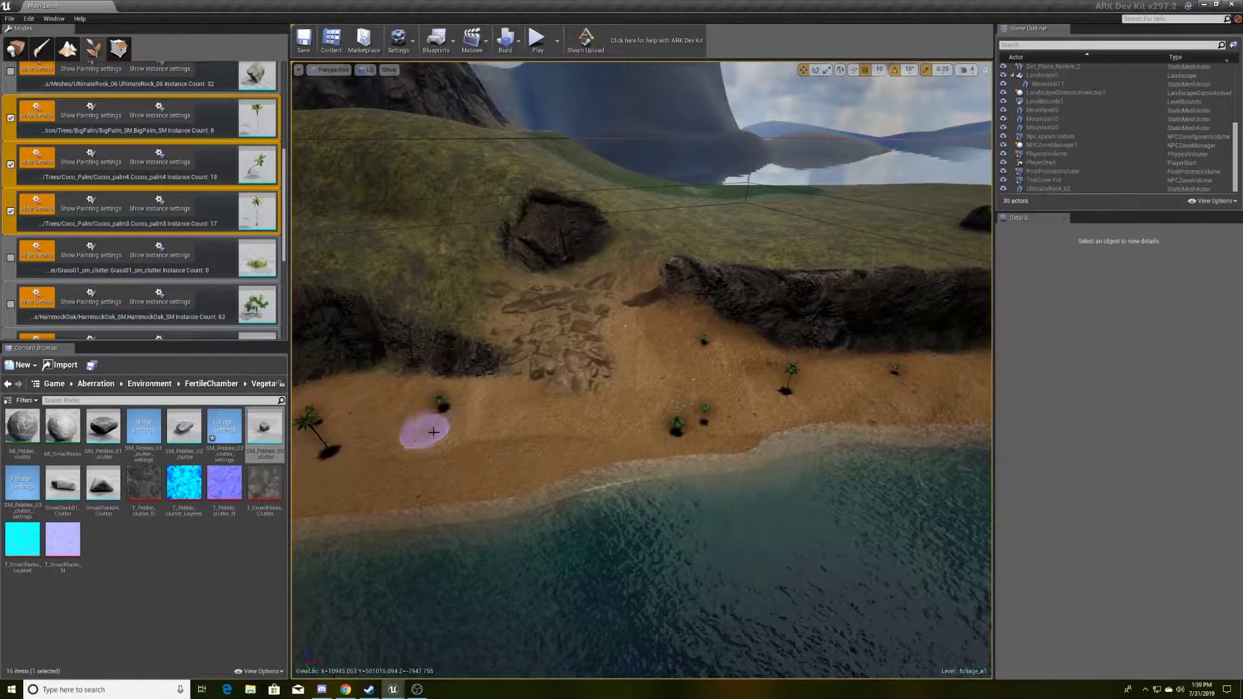
right_click_drag(609, 394, 749, 472)
left_click(963, 546)
right_click_drag(964, 546, 592, 410)
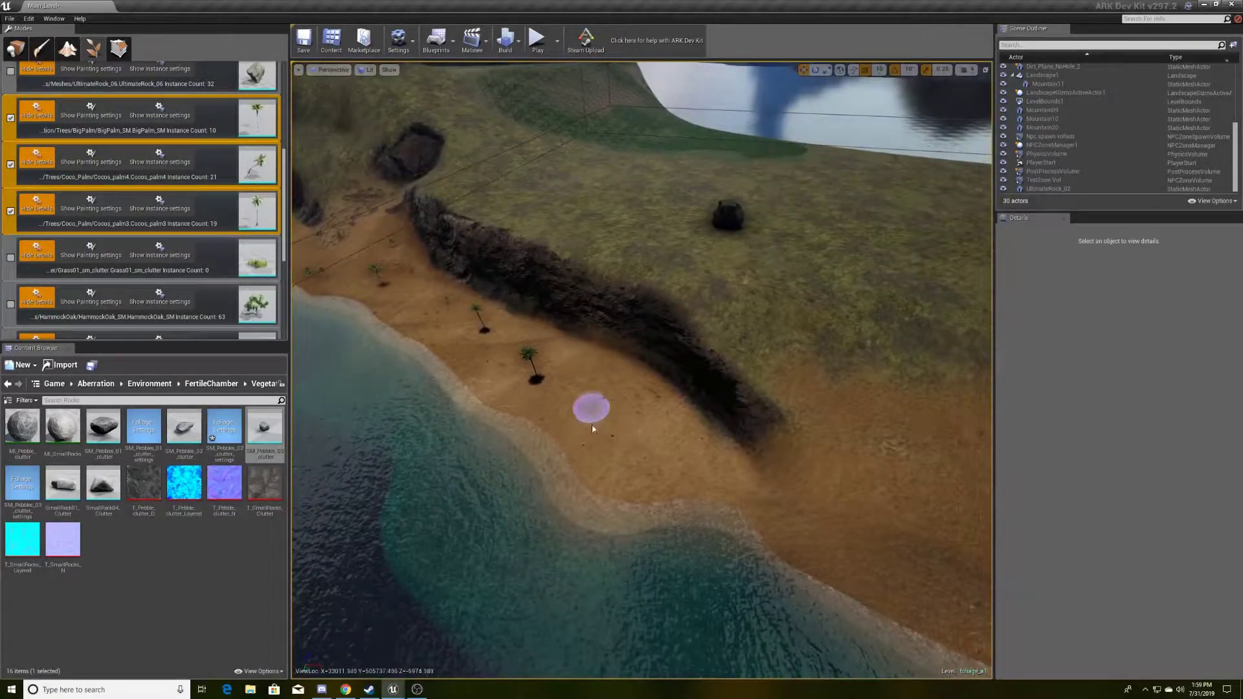
right_click_drag(780, 464, 590, 484)
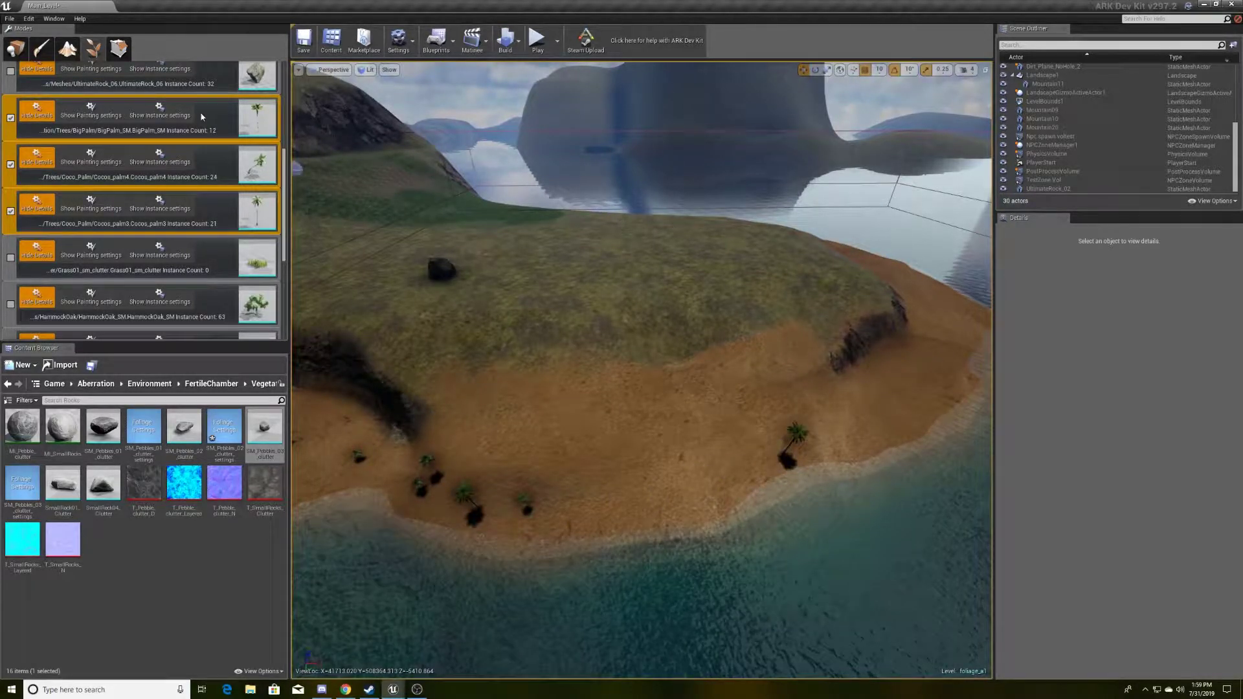
Enlarge the foliage brush to about 1561 and paint more palms around the far point of the beach
scroll(202, 117, "up", 5)
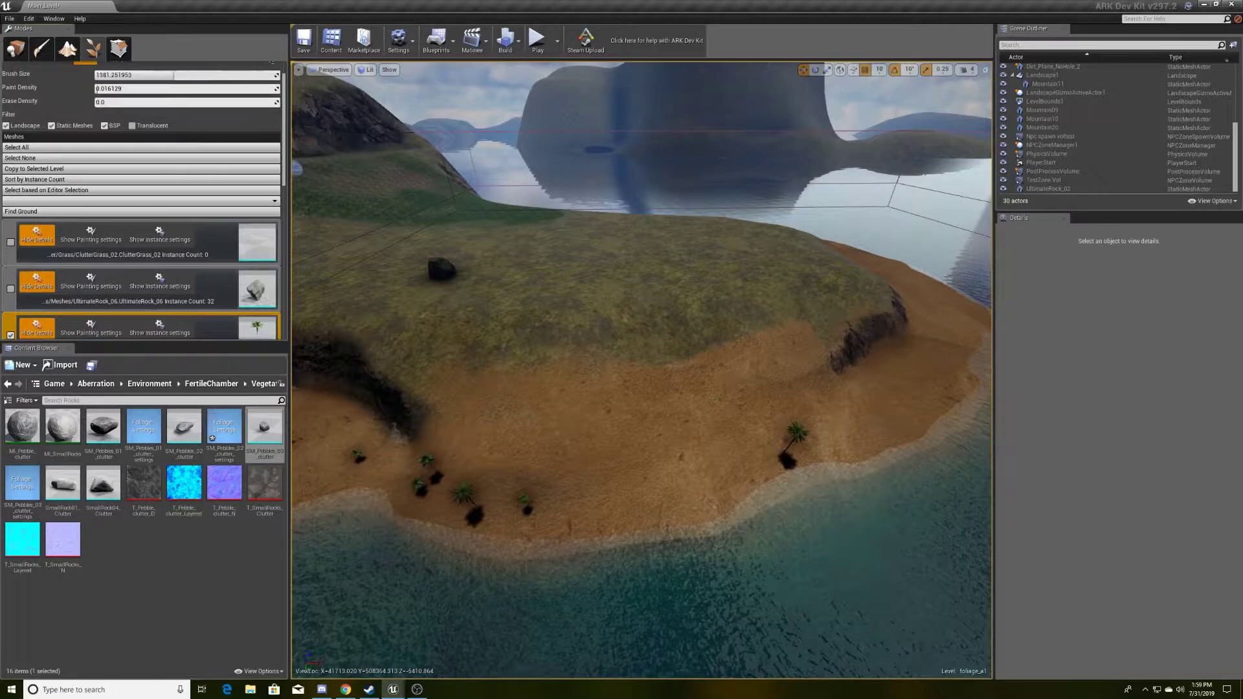
right_click_drag(952, 300, 832, 330)
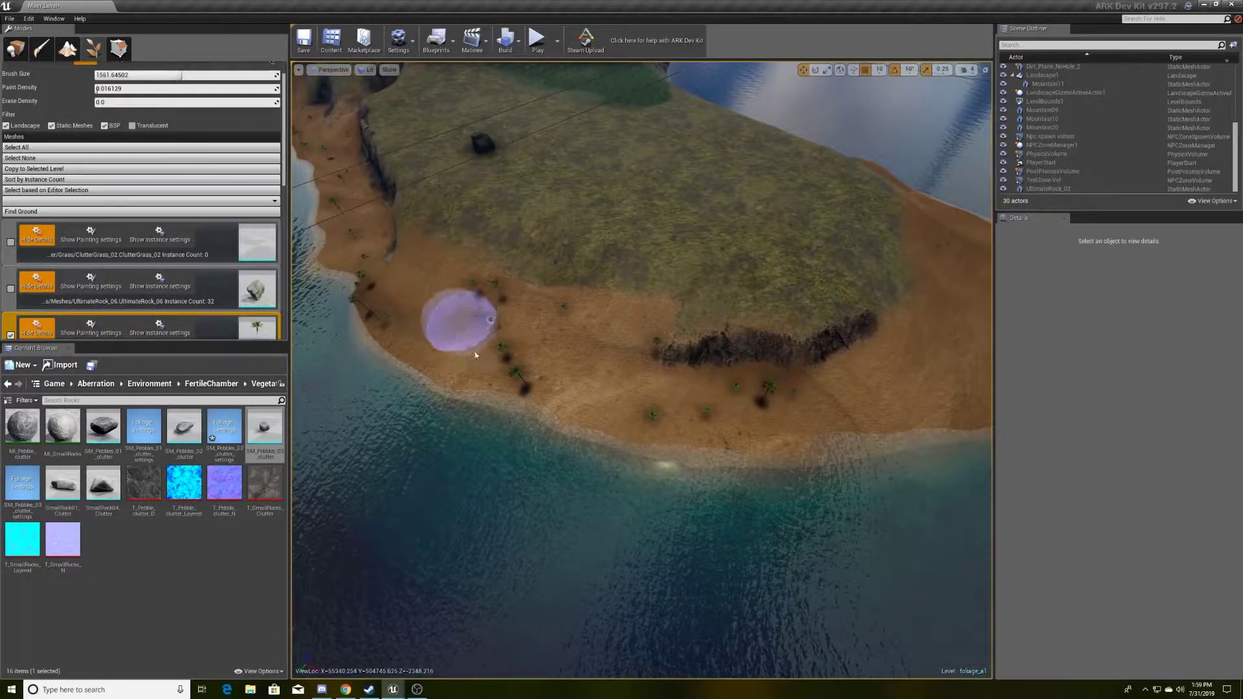
right_click_drag(957, 244, 880, 272)
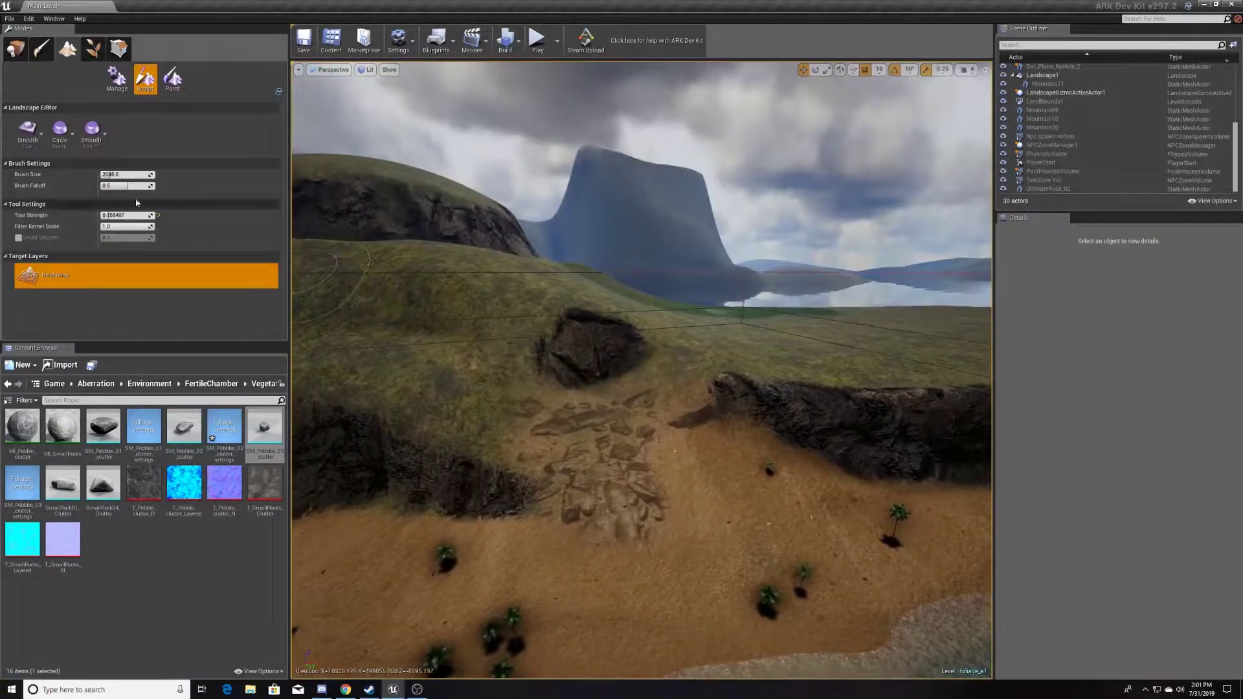
Return to foliage mode and make Grass01_sm_clutter, Large_Bushe_SM, Dypsis_palm1 and SM_Pebbles_02_clutter the only active meshes
left_click(93, 46)
scroll(119, 215, "down", 3)
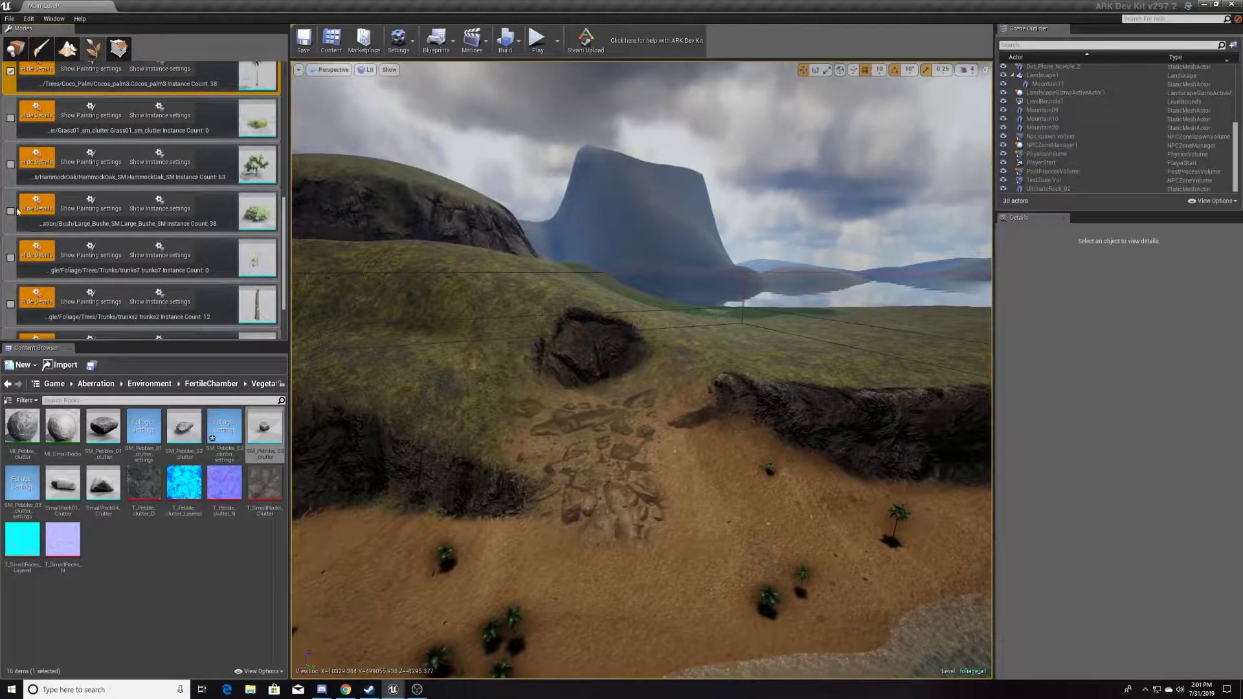
scroll(26, 207, "up", 5)
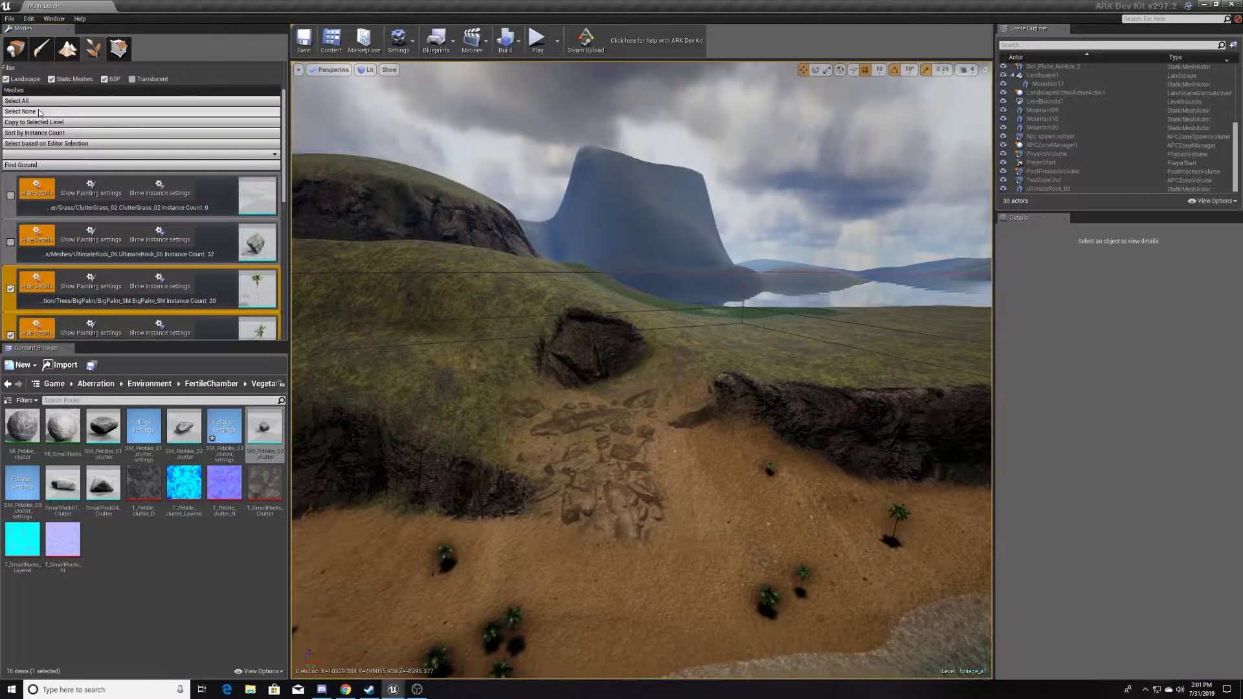
scroll(34, 227, "down", 3)
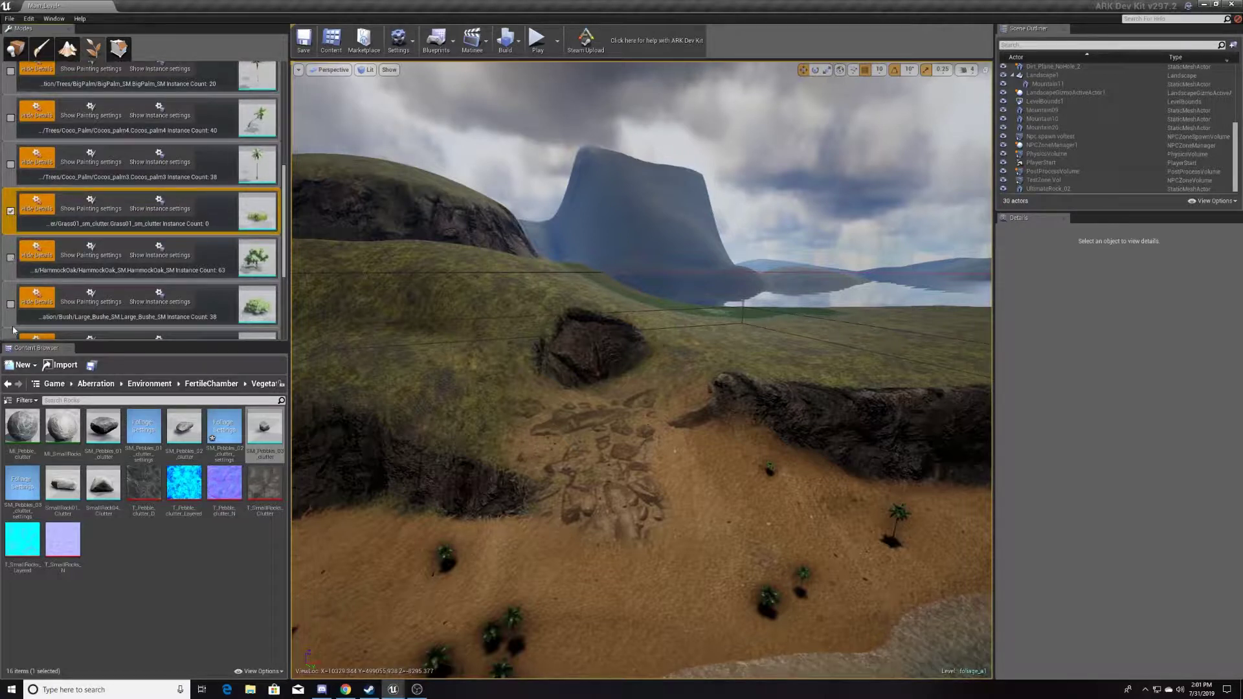
left_click(10, 304)
scroll(35, 254, "down", 3)
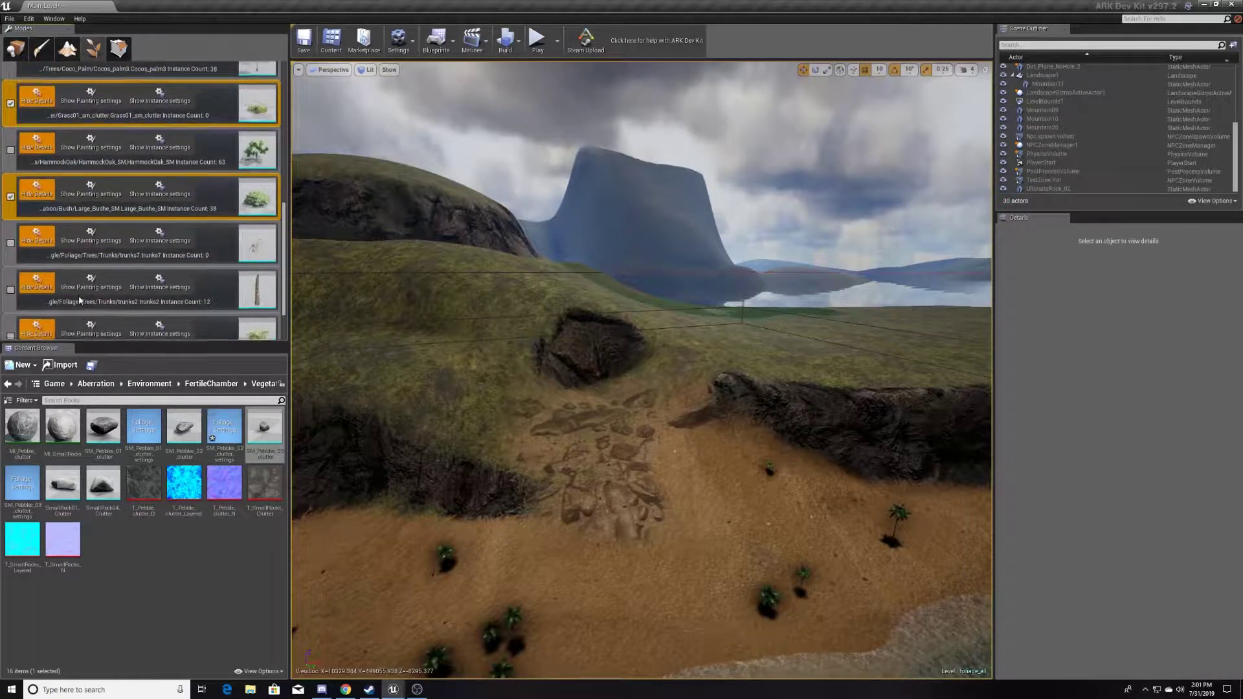
scroll(19, 259, "down", 2)
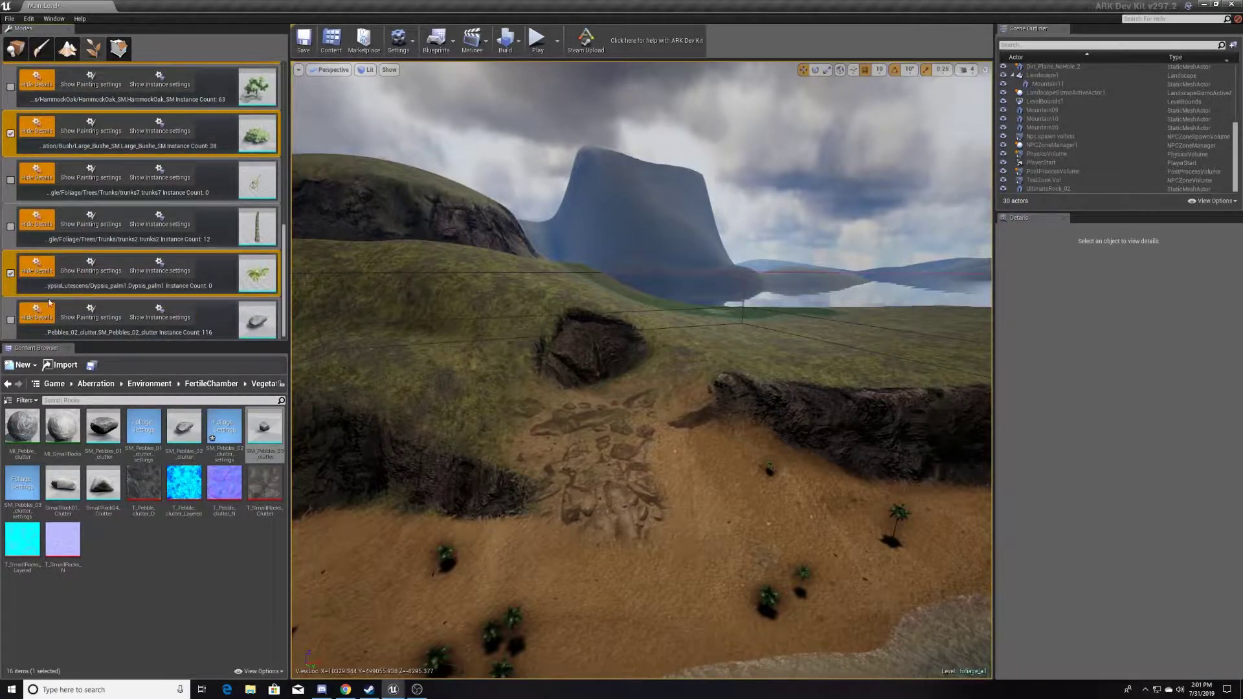
scroll(127, 279, "down", 1)
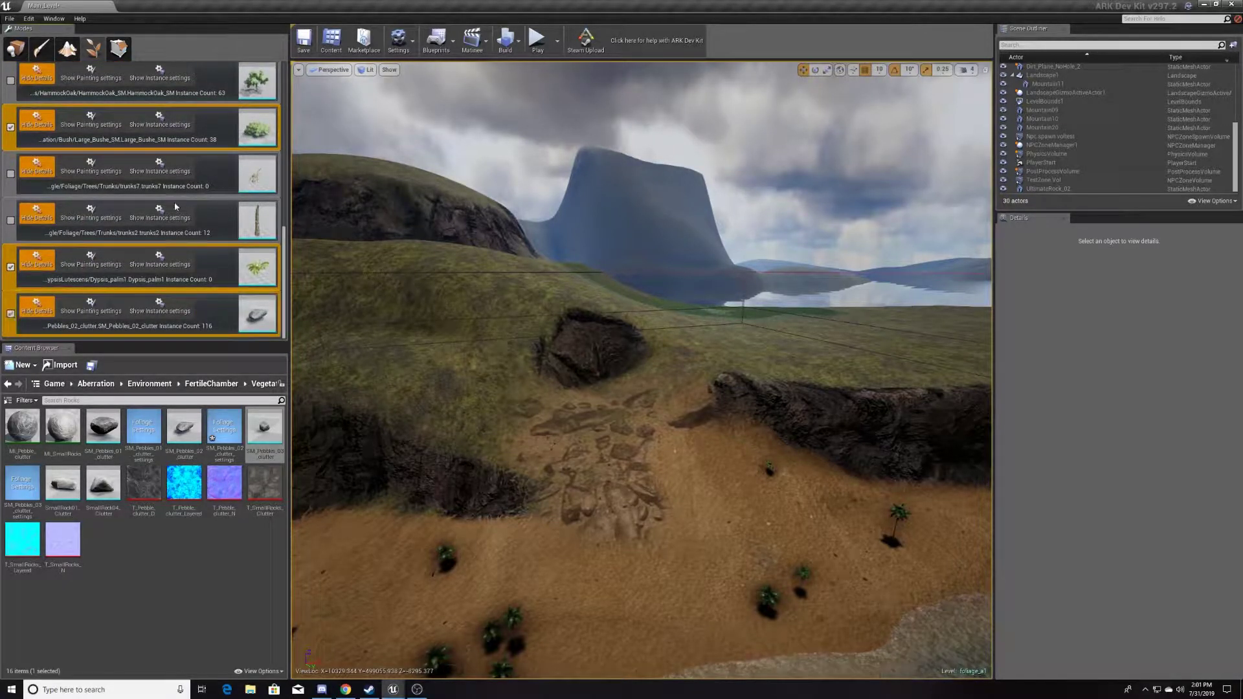
scroll(175, 205, "up", 12)
Paint the grass, bushes, small palms and pebbles among the palms along the length of the beach
key("s")
mouse_move(492, 291)
right_mouse_down()
mouse_move(499, 402)
mouse_move(635, 362)
right_mouse_up()
right_click_drag(833, 444, 789, 464)
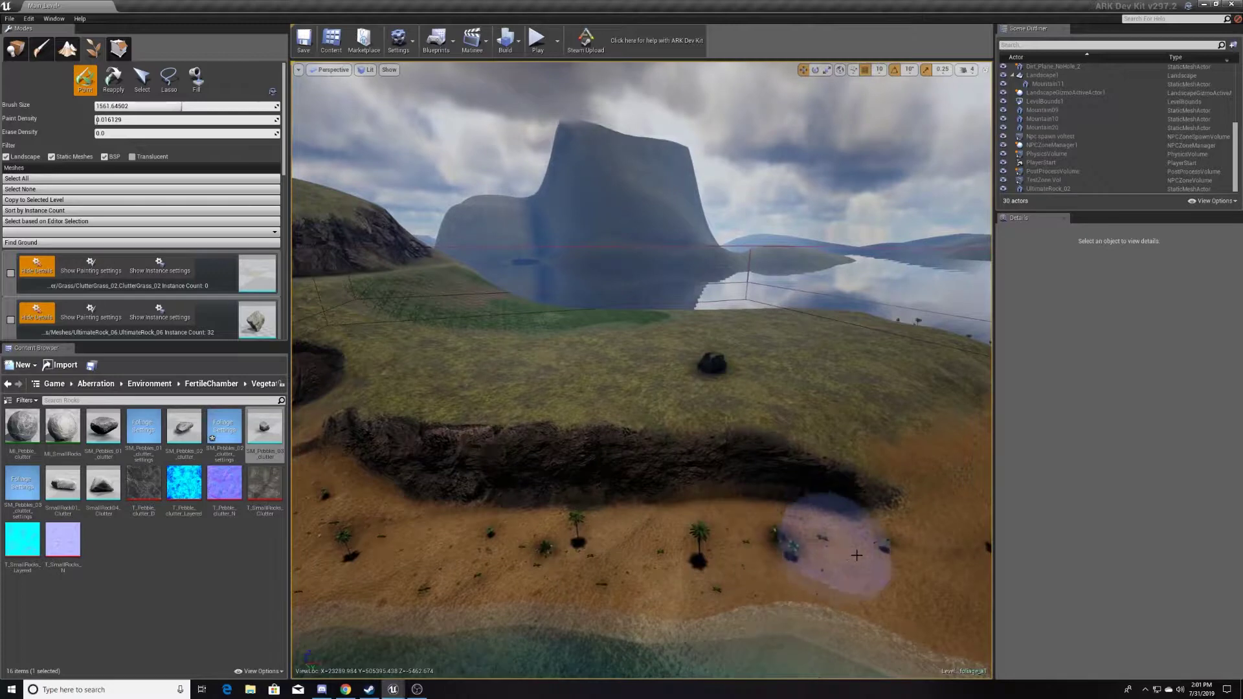
mouse_move(878, 539)
right_mouse_down()
mouse_move(879, 628)
mouse_move(750, 444)
right_mouse_up()
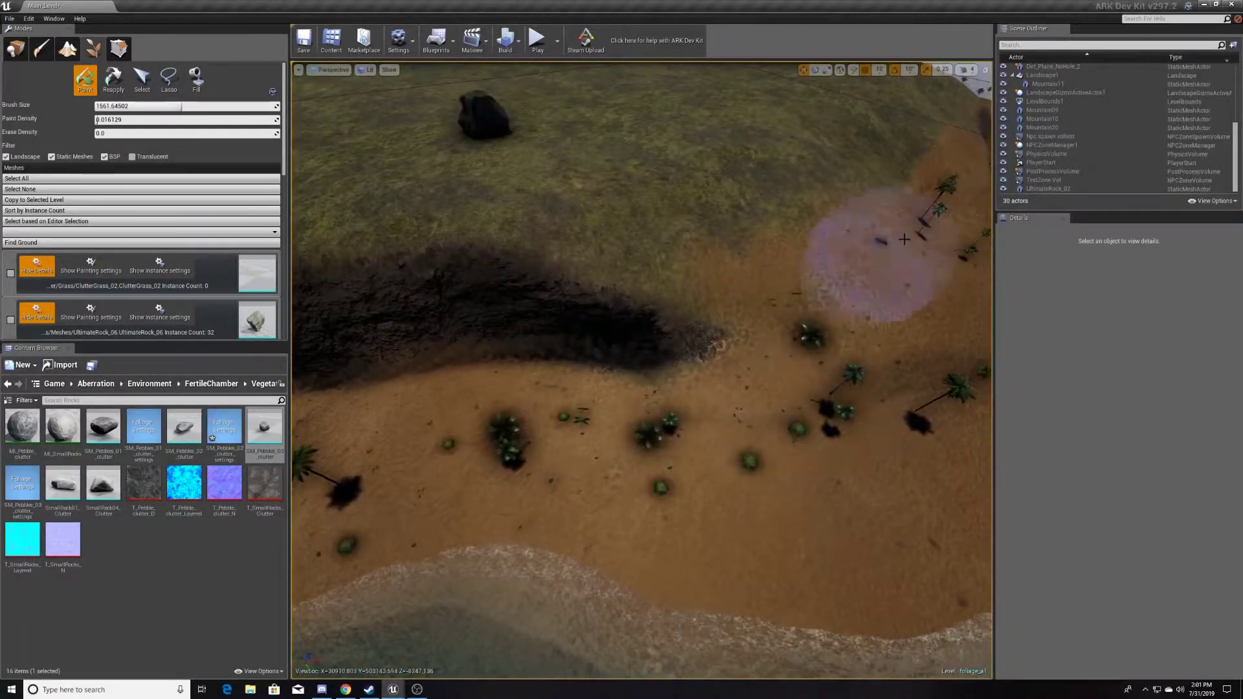
mouse_move(907, 263)
right_mouse_down()
mouse_move(719, 294)
mouse_move(702, 311)
right_mouse_up()
left_click(629, 351)
mouse_move(661, 370)
right_mouse_down()
mouse_move(637, 331)
mouse_move(557, 298)
mouse_move(479, 369)
right_mouse_up()
left_click(714, 440)
right_click_drag(771, 444, 694, 531)
mouse_move(896, 442)
right_mouse_down()
mouse_move(919, 395)
mouse_move(911, 477)
right_mouse_up()
right_click_drag(897, 323, 980, 282)
right_click_drag(696, 325, 545, 266)
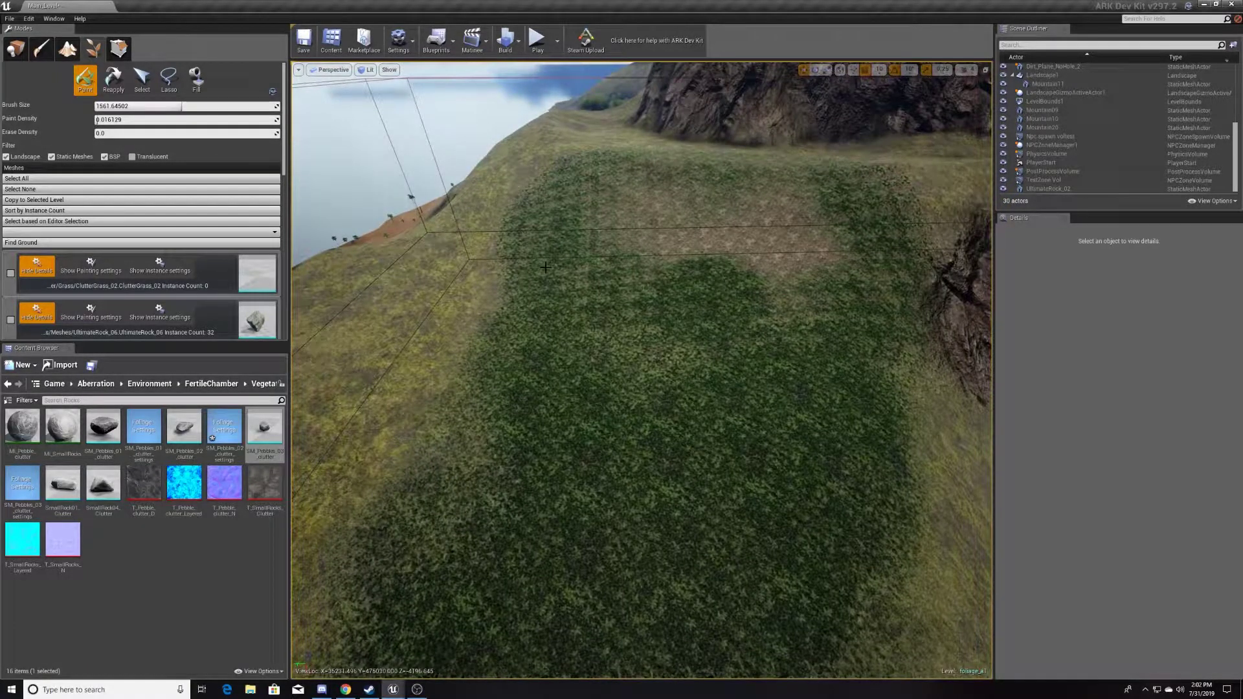
Clear the mesh selection and make only trunks2 and trunks7 active in the foliage list
scroll(165, 336, "down", 15)
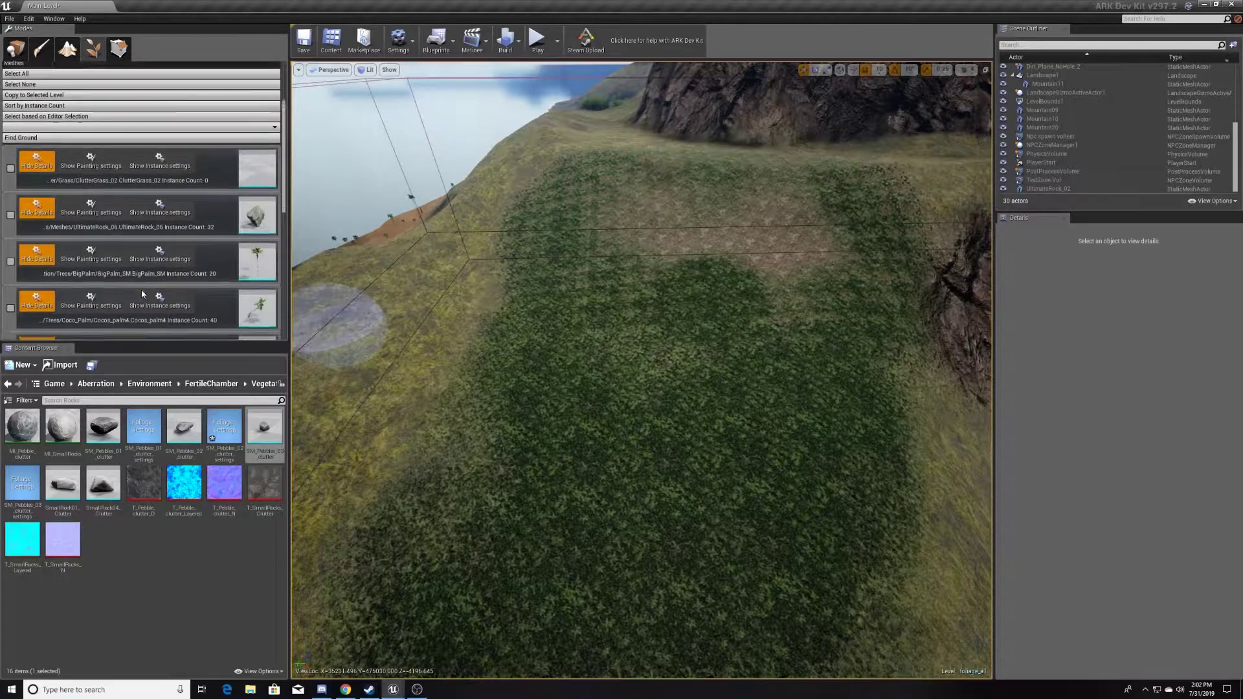
scroll(121, 261, "down", 2)
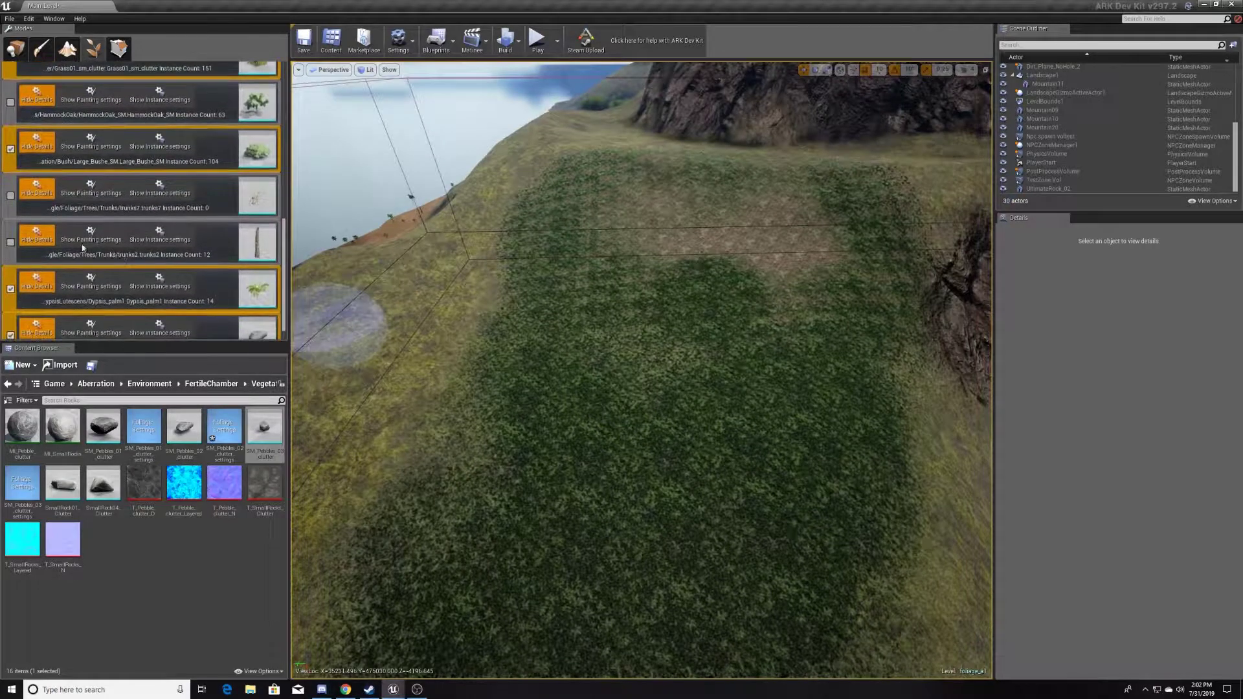
scroll(20, 227, "up", 15)
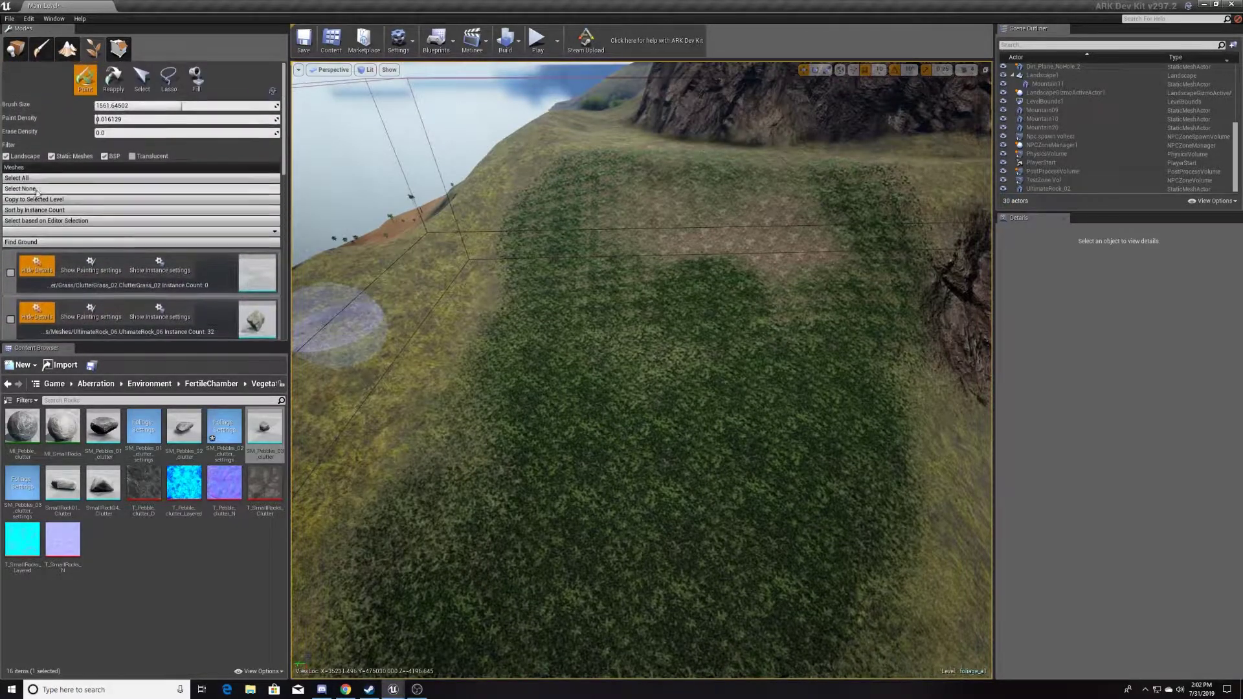
scroll(42, 196, "down", 15)
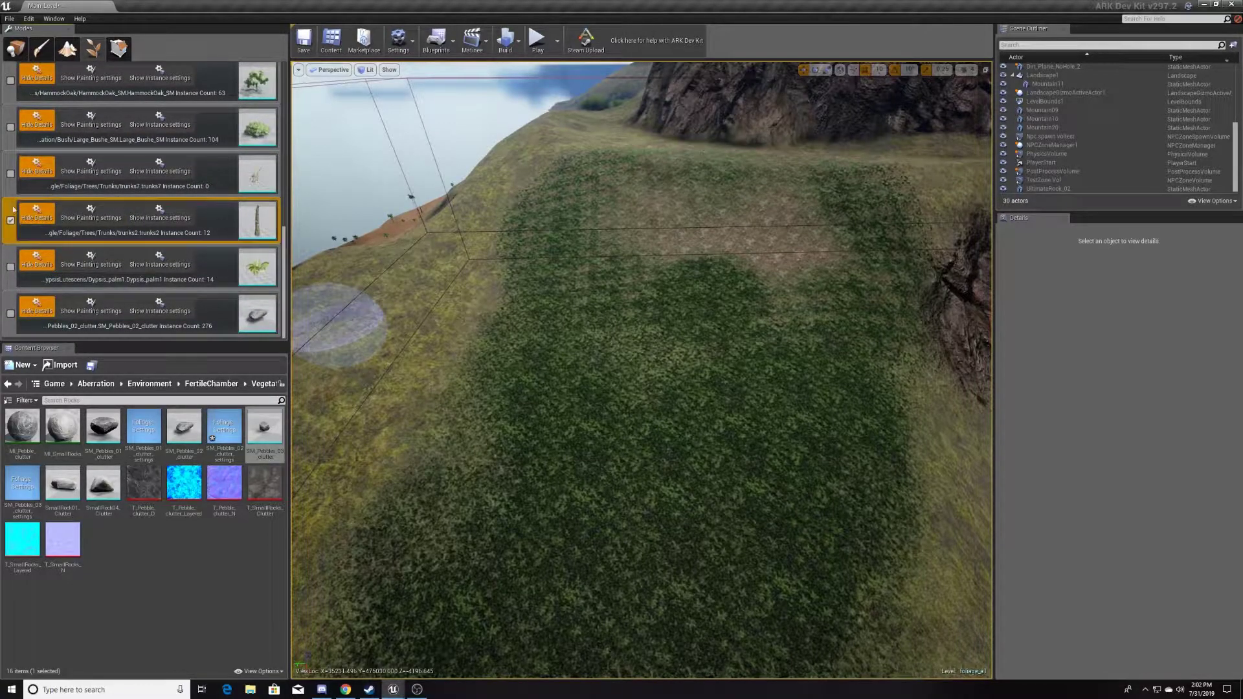
Paint fallen trunks sparsely over the grassy hill above the beach and around the large rock
mouse_move(354, 182)
right_mouse_down()
mouse_move(362, 291)
mouse_move(356, 213)
mouse_move(414, 298)
mouse_move(434, 278)
mouse_move(448, 355)
right_mouse_up()
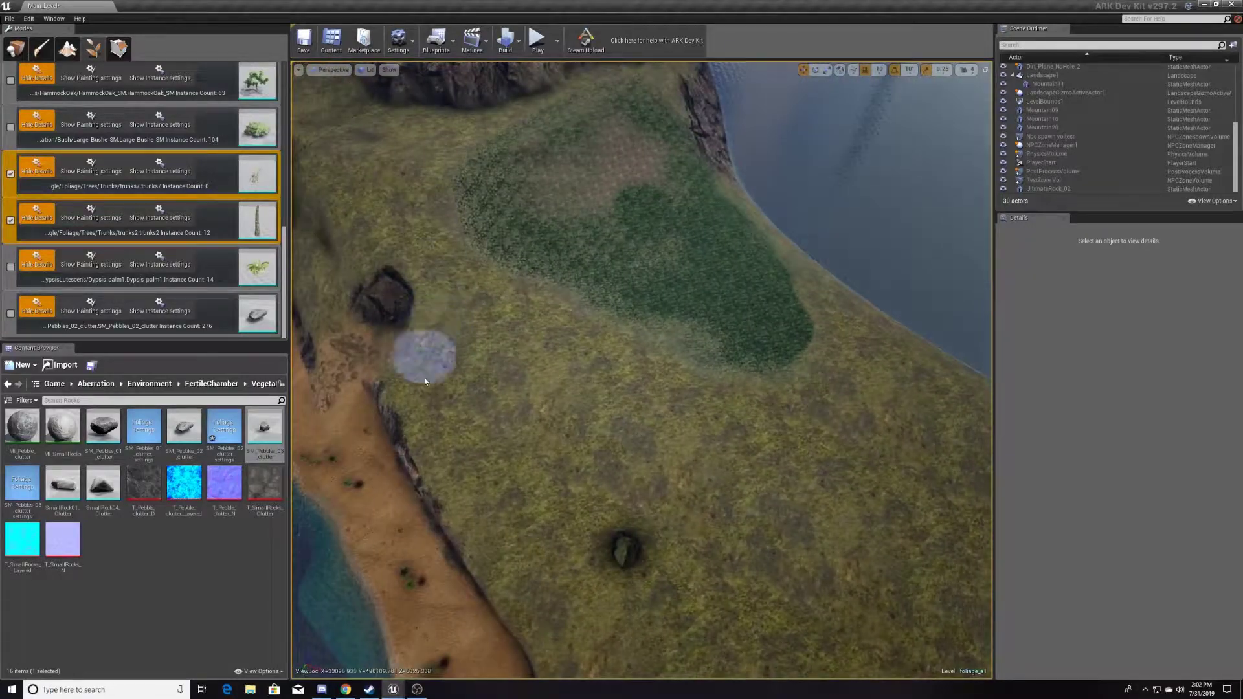
mouse_move(457, 446)
right_mouse_down()
mouse_move(472, 402)
mouse_move(527, 444)
right_mouse_up()
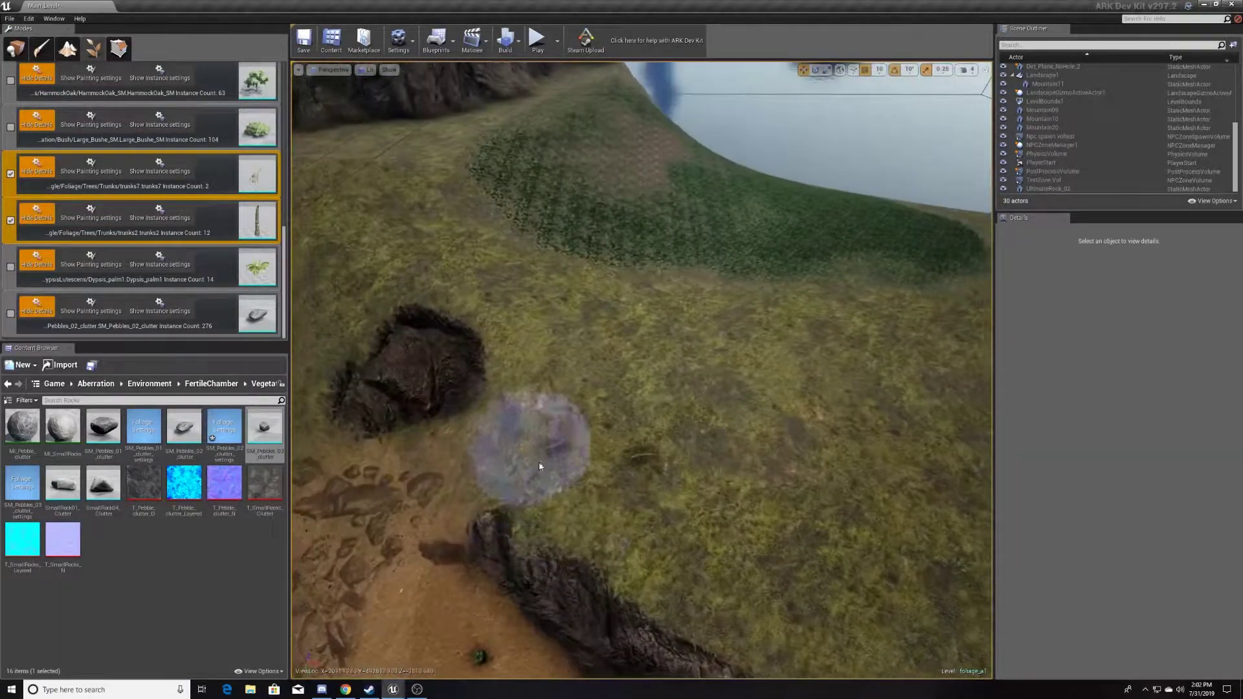
mouse_move(638, 428)
right_mouse_down()
mouse_move(611, 330)
mouse_move(625, 343)
right_mouse_up()
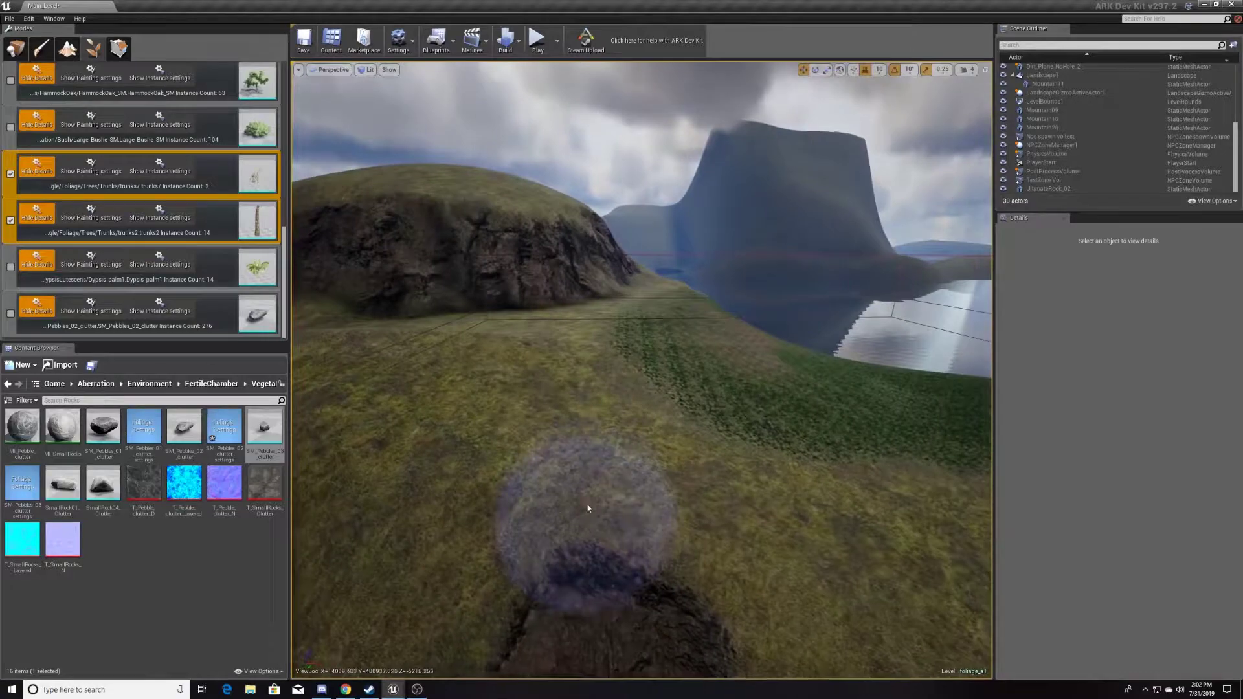
left_click(586, 505)
right_click_drag(480, 547, 476, 641)
right_click_drag(560, 352, 563, 380)
right_click_drag(393, 264, 394, 264)
left_click(454, 414)
right_click_drag(453, 336, 453, 336)
Undo the last trunk strokes and place a few trunks again farther along the grassy hillside
key("ctrl+z")
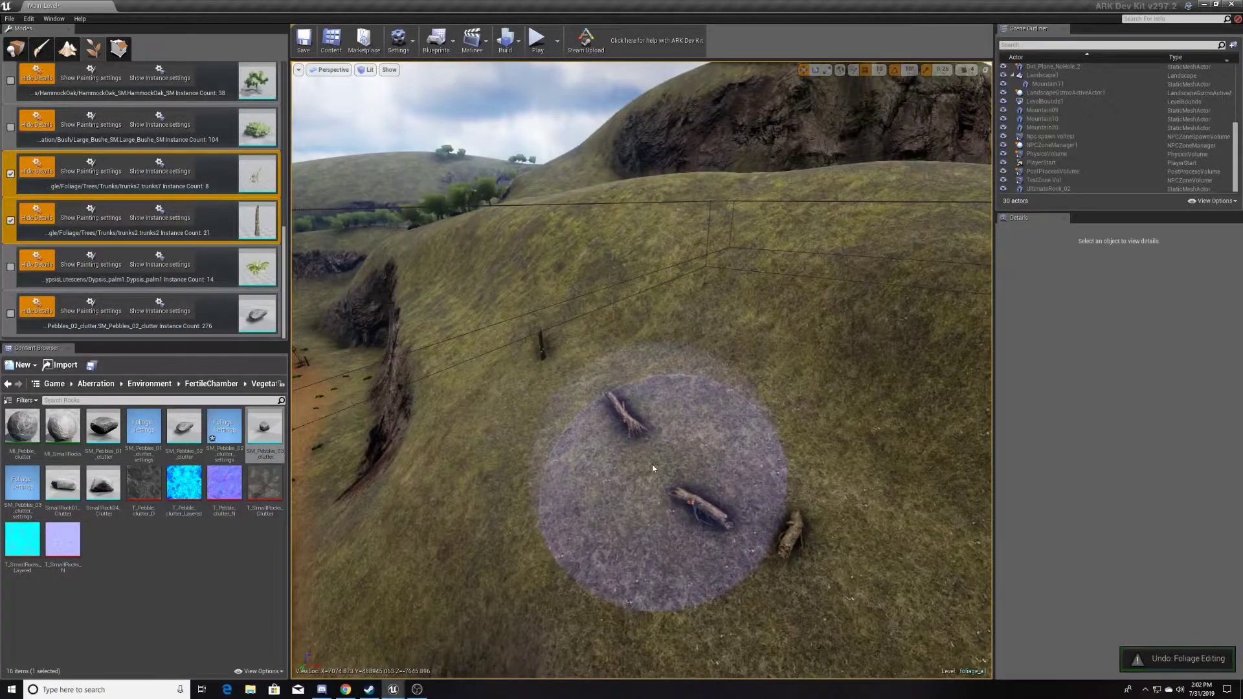
key("ctrl+z")
left_click(644, 500)
left_click(505, 330)
right_click_drag(487, 358, 487, 359)
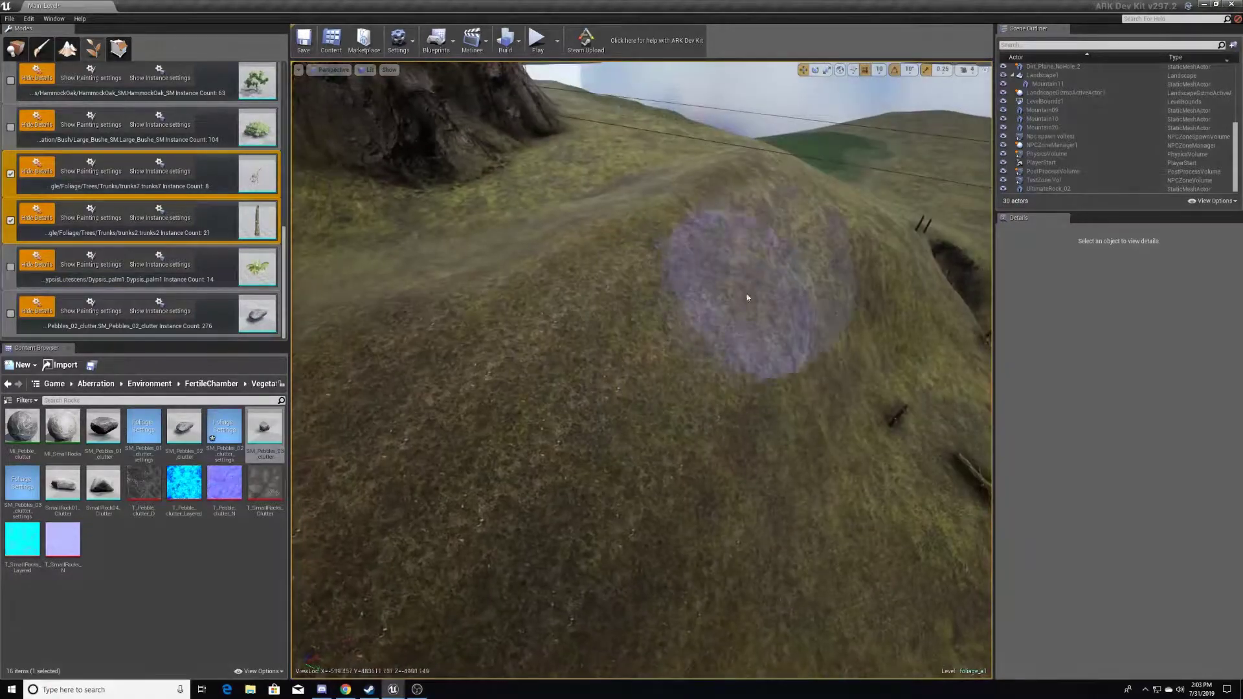
left_click(752, 292)
key("ctrl+z")
left_click(548, 431)
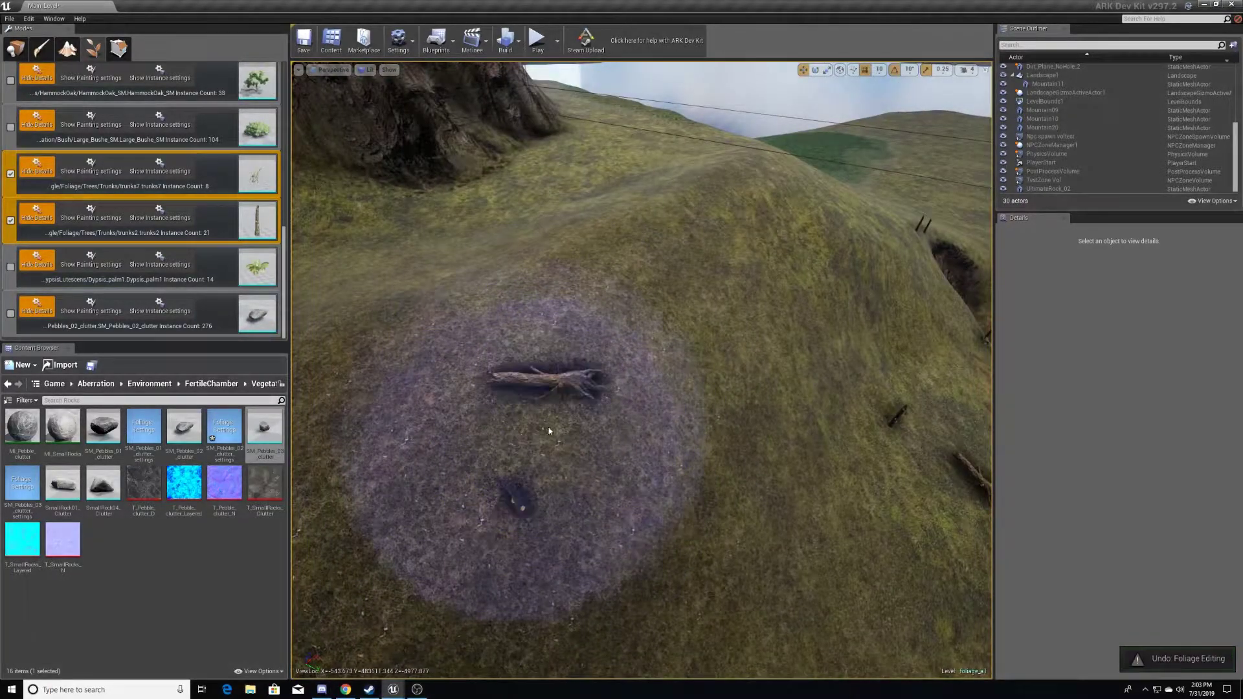
right_click_drag(740, 336, 740, 335)
Make HammockOak_SM the only active mesh, and set the brush size to about 3177 and the paint density to about 0.19
scroll(155, 241, "up", 5)
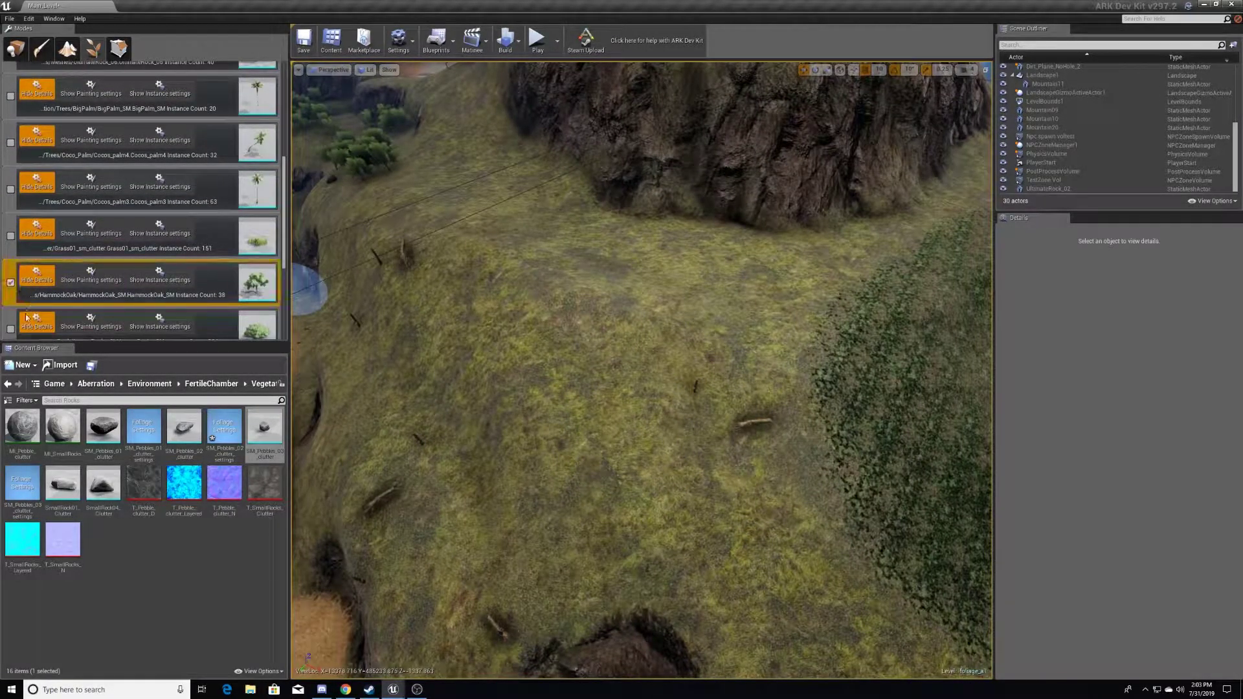
scroll(26, 313, "down", 2)
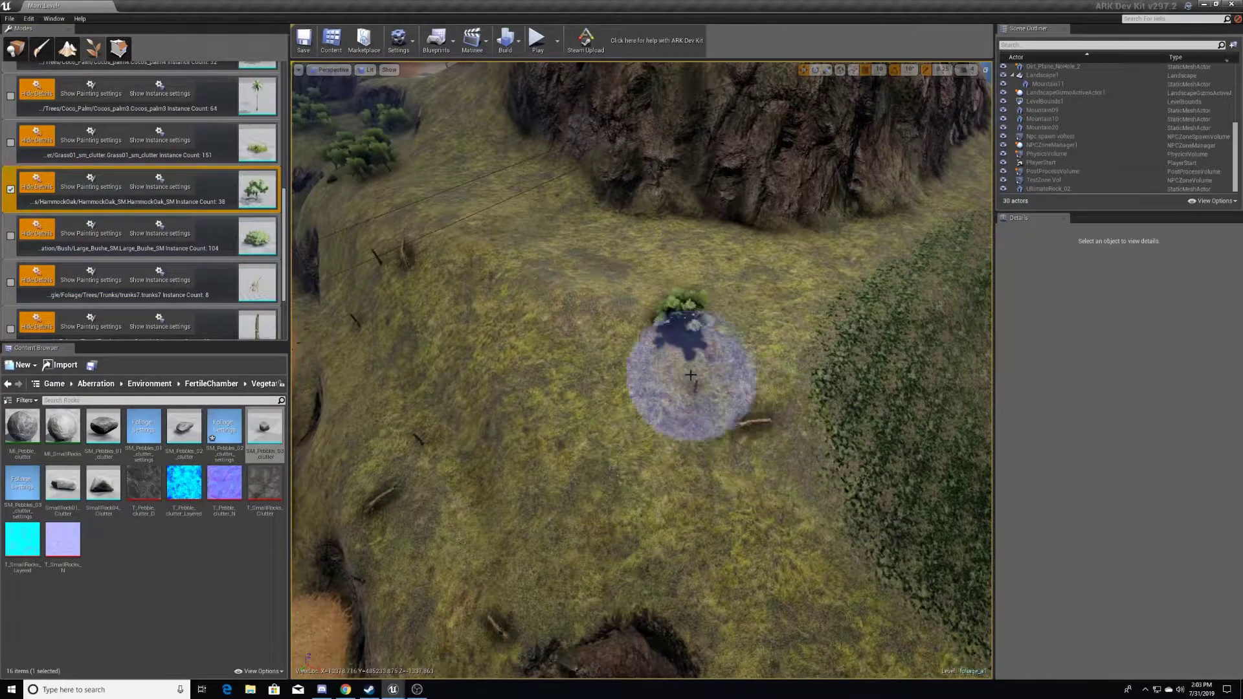
scroll(117, 179, "up", 10)
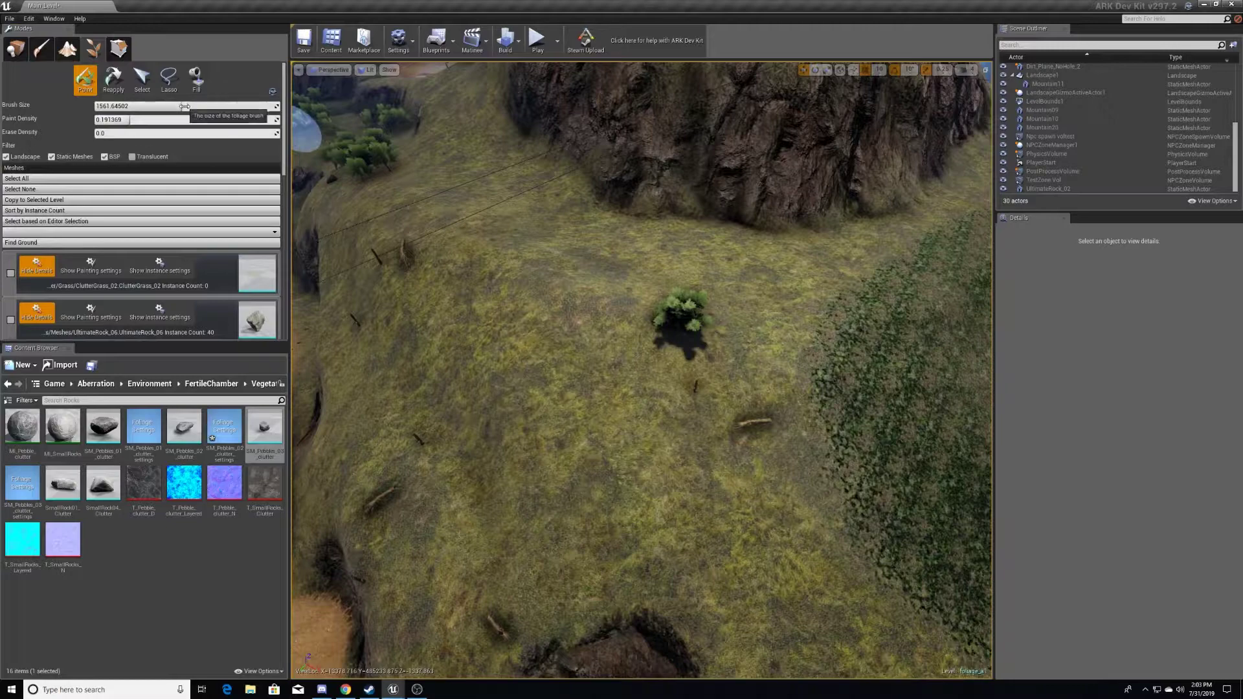
Paint a loose group of HammockOak trees on the grassy slope below the rocky cliff
left_click_drag(682, 514, 519, 294)
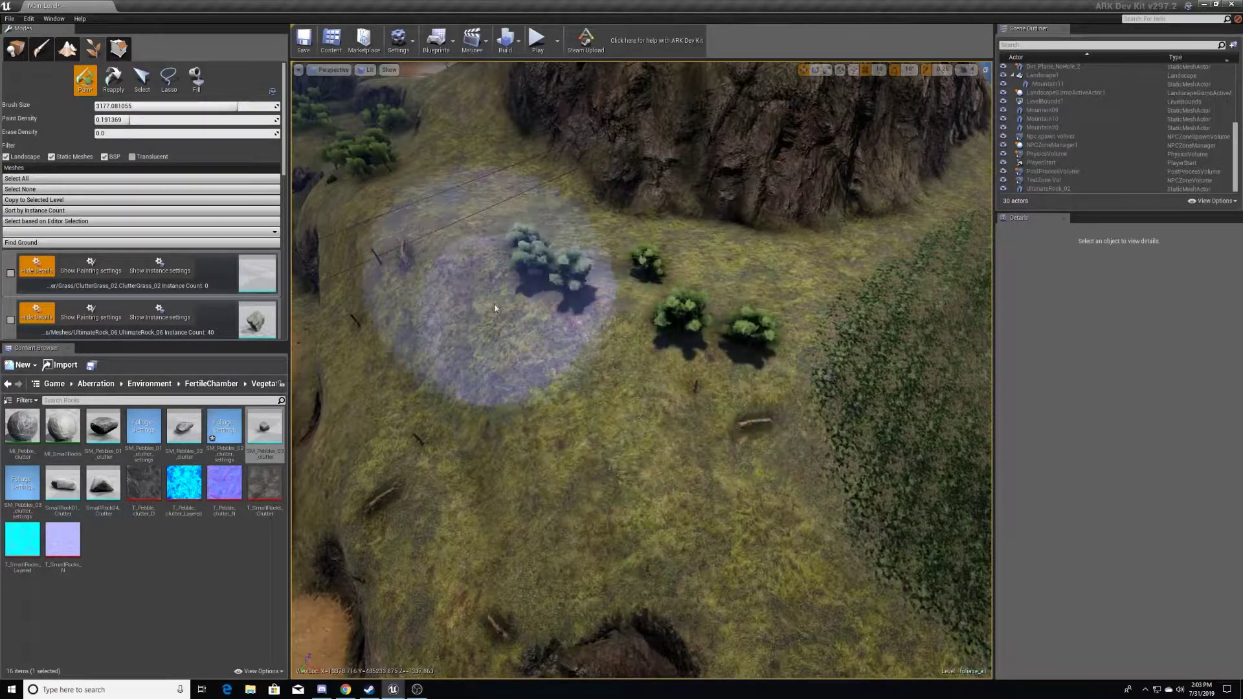
right_click_drag(458, 250, 777, 379)
left_click_drag(775, 379, 872, 458)
Raise the paint density to about 0.68 and paint dense clusters of HammockOak trees over the dark green forest ground
mouse_move(871, 458)
right_mouse_down()
mouse_move(867, 557)
mouse_move(946, 453)
mouse_move(929, 450)
right_mouse_up()
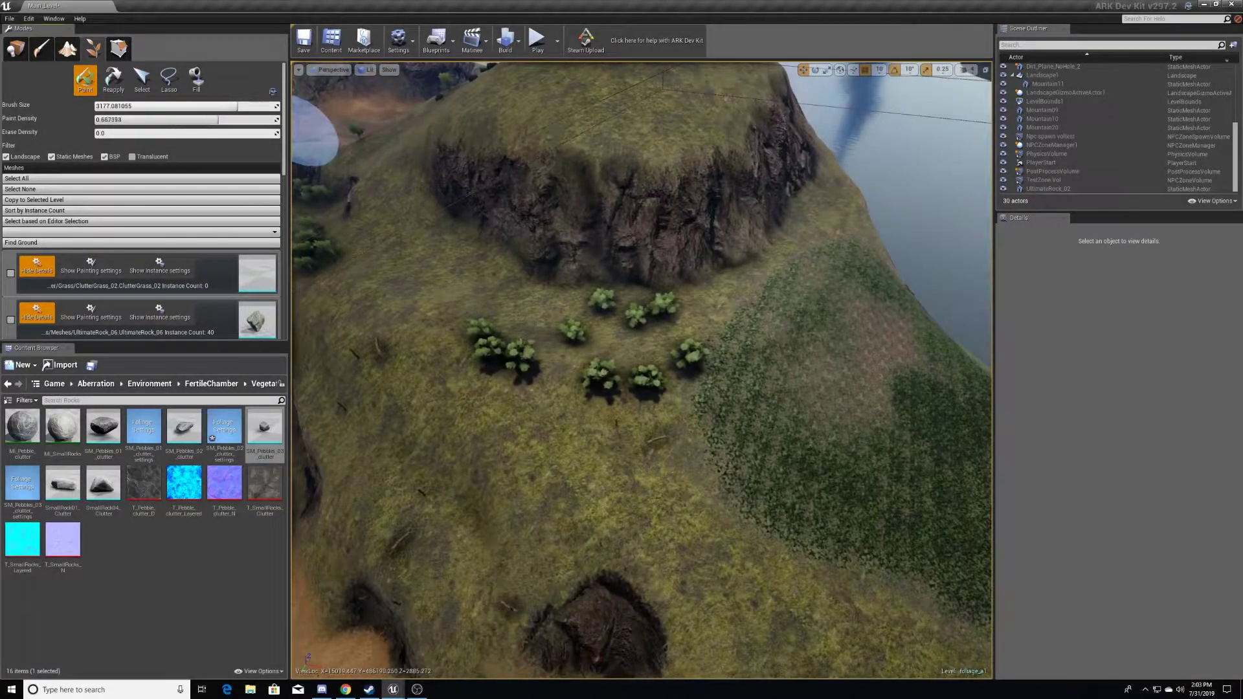
left_click_drag(822, 462, 854, 432)
right_click_drag(913, 447, 662, 345)
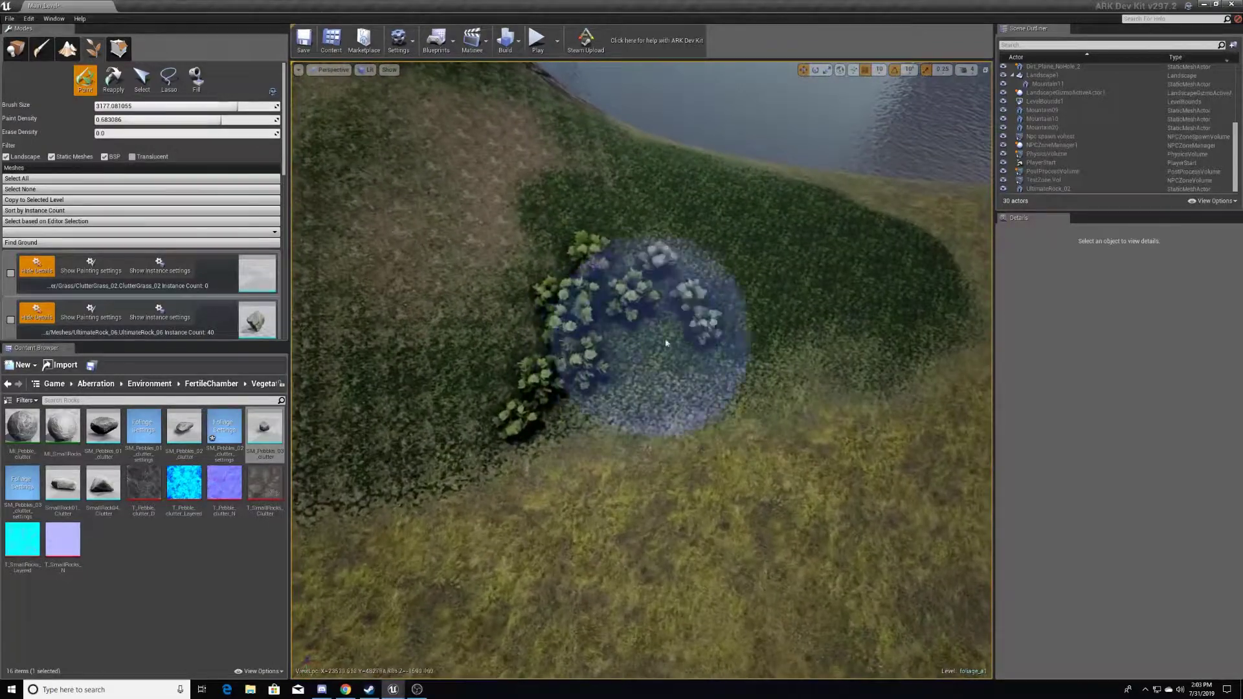
mouse_move(633, 230)
left_mouse_down()
mouse_move(814, 251)
mouse_move(835, 300)
mouse_move(674, 369)
left_mouse_up()
mouse_move(673, 369)
right_mouse_down()
mouse_move(674, 414)
mouse_move(674, 317)
mouse_move(707, 421)
right_mouse_up()
mouse_move(707, 422)
left_mouse_down()
mouse_move(796, 235)
mouse_move(805, 167)
left_mouse_up()
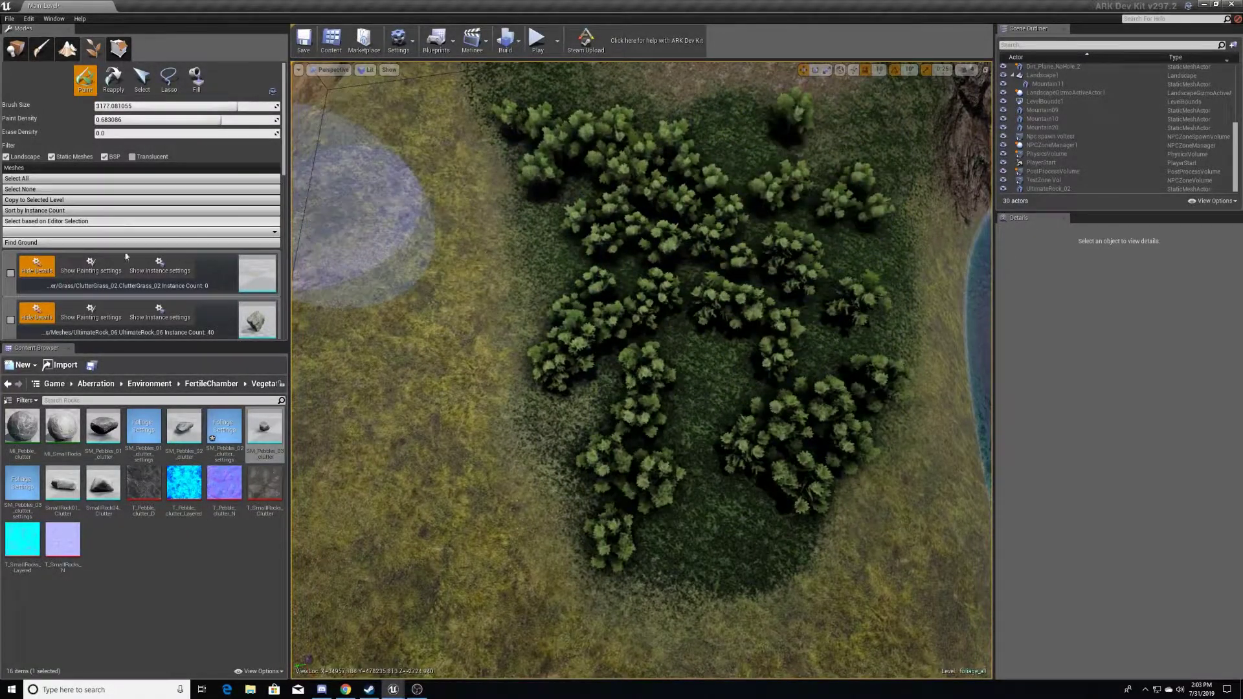
Make ClutterGrass_02 and UltimateRock_06 the active foliage meshes and deactivate HammockOak_SM
scroll(121, 224, "down", 5)
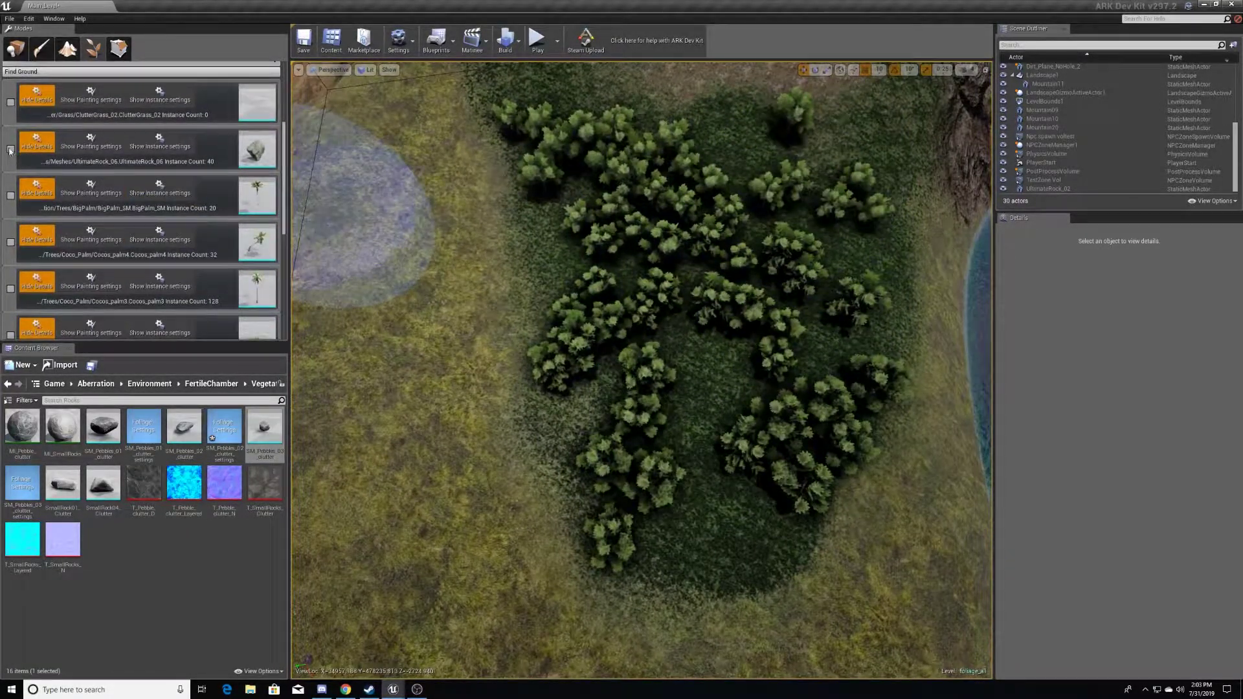
scroll(182, 278, "down", 10)
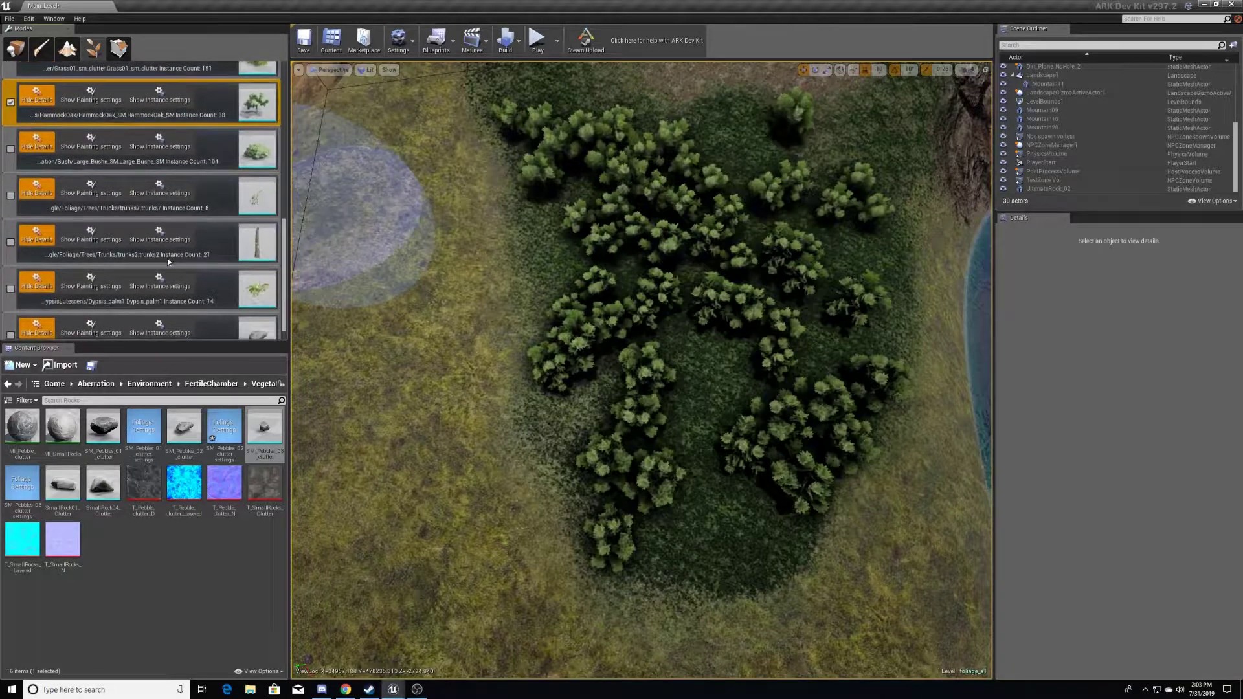
scroll(129, 285, "down", 1)
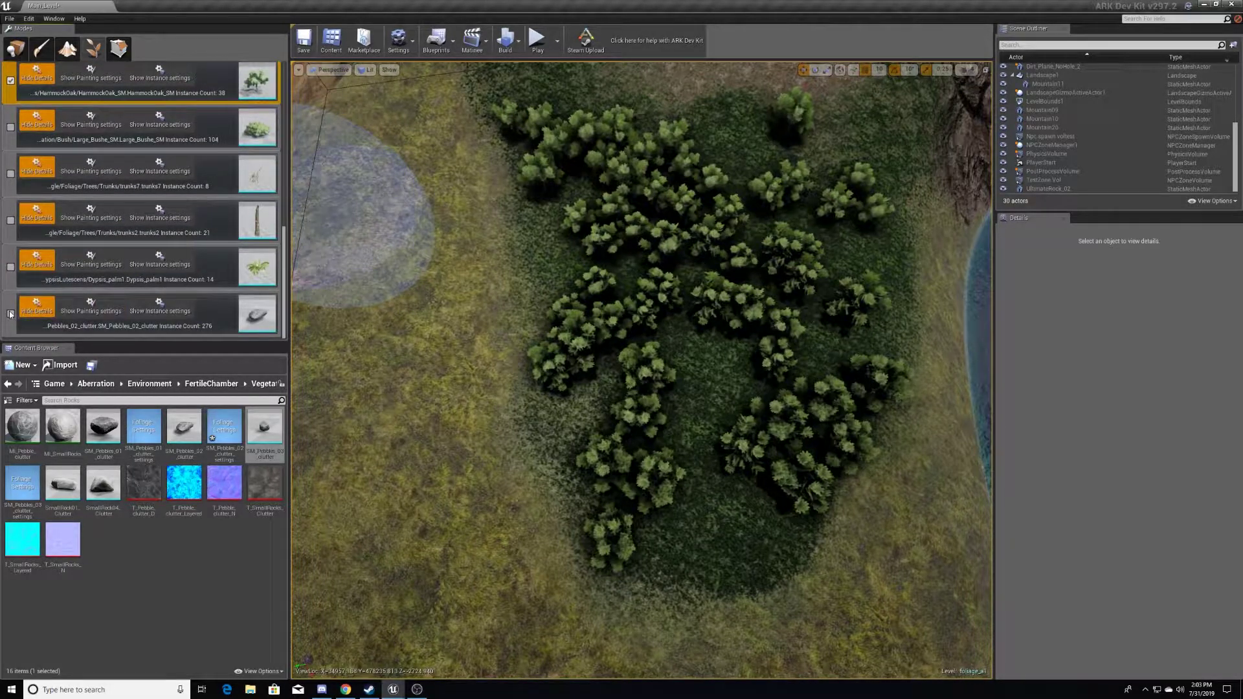
scroll(11, 314, "up", 15)
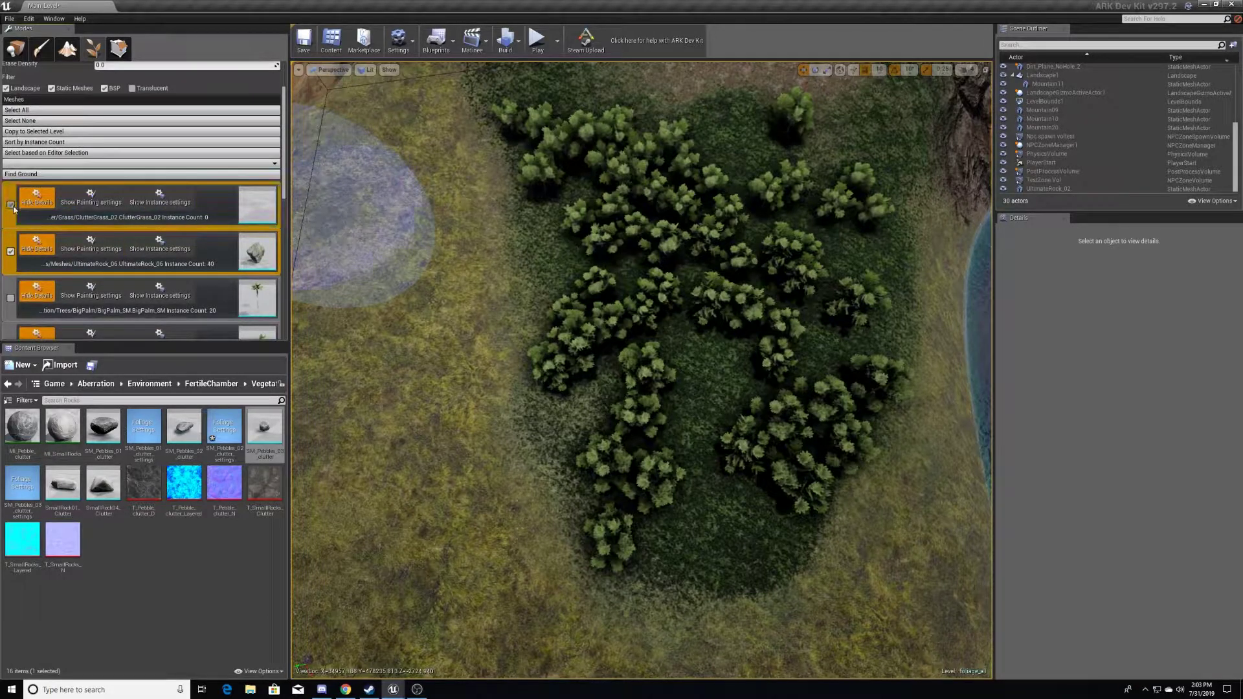
scroll(130, 246, "down", 10)
left_click(165, 255)
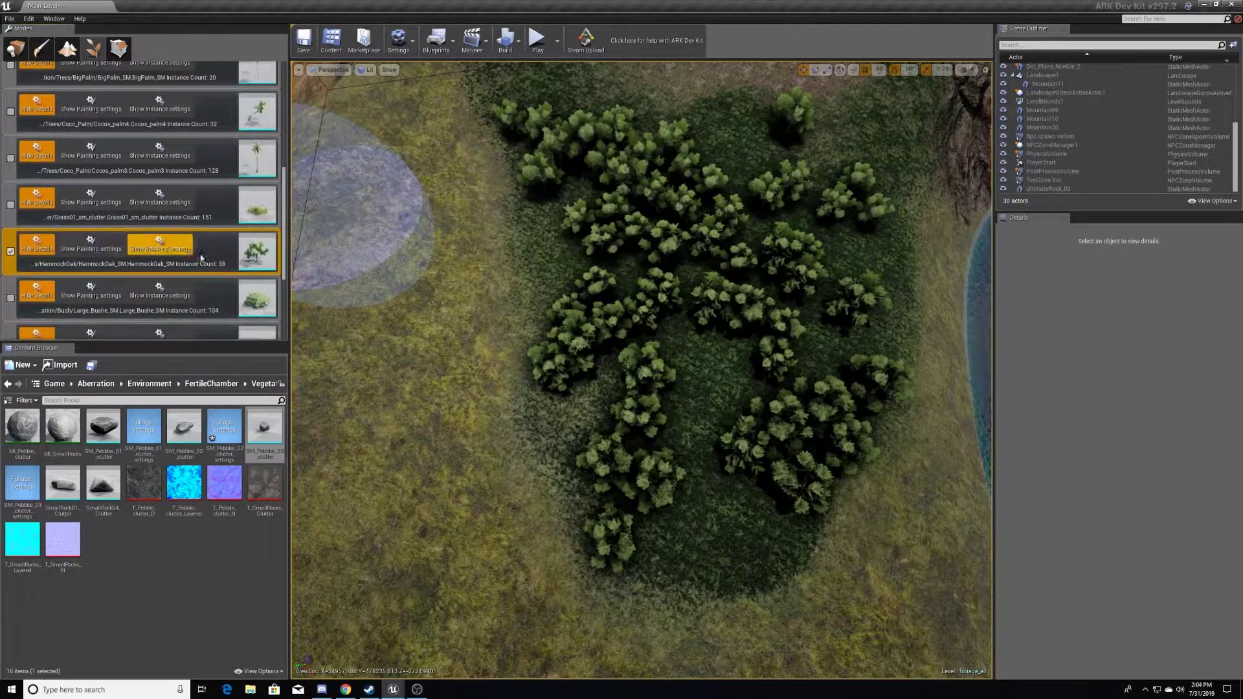
left_click(11, 253)
Try to paint ClutterGrass_02 and UltimateRock_06 across the forest ground and the neighbouring grassy slope, and undo the strokes
mouse_move(762, 483)
left_mouse_down()
mouse_move(640, 311)
mouse_move(585, 204)
left_mouse_up()
right_click_drag(585, 204, 563, 240)
key("s")
mouse_move(591, 333)
left_mouse_down()
mouse_move(472, 235)
mouse_move(429, 319)
mouse_move(545, 490)
left_mouse_up()
mouse_move(587, 464)
right_mouse_down()
mouse_move(544, 440)
mouse_move(550, 323)
mouse_move(577, 475)
right_mouse_up()
key("w")
key("ctrl+z")
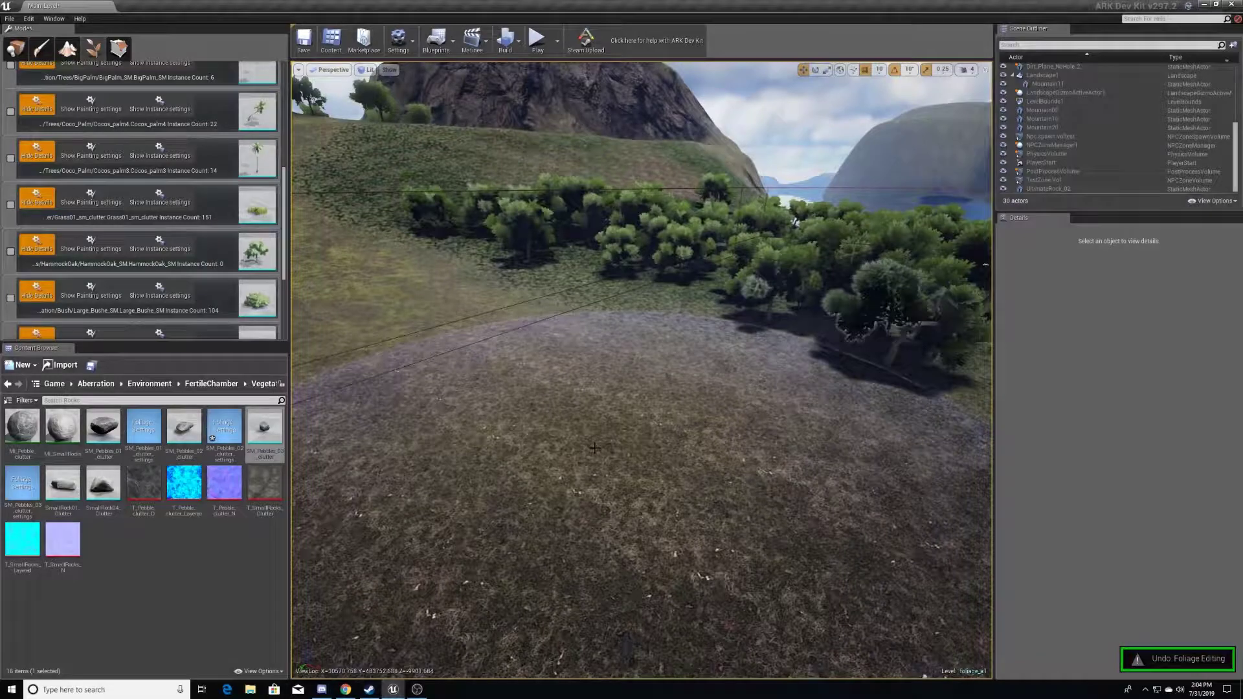
key("ctrl+z")
Leave ClutterGrass_02 as the only active mesh and lower the paint density to about 0.03
right_click_drag(604, 391, 569, 531)
key("s")
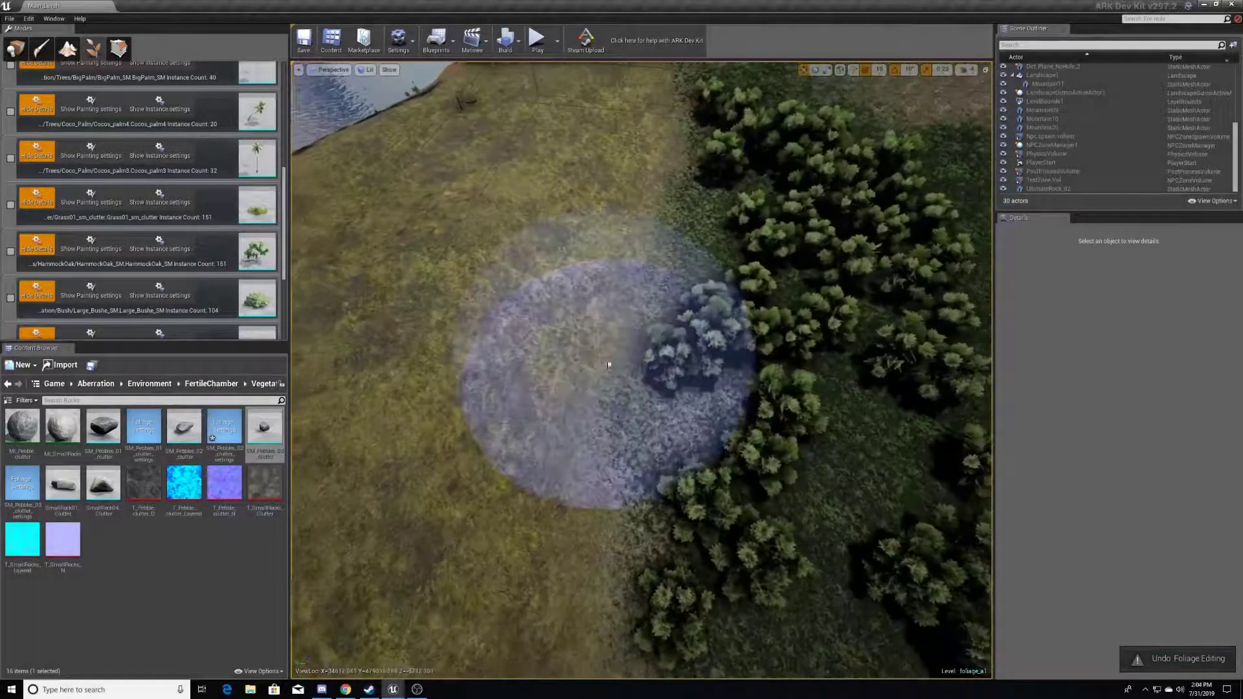
scroll(111, 207, "up", 10)
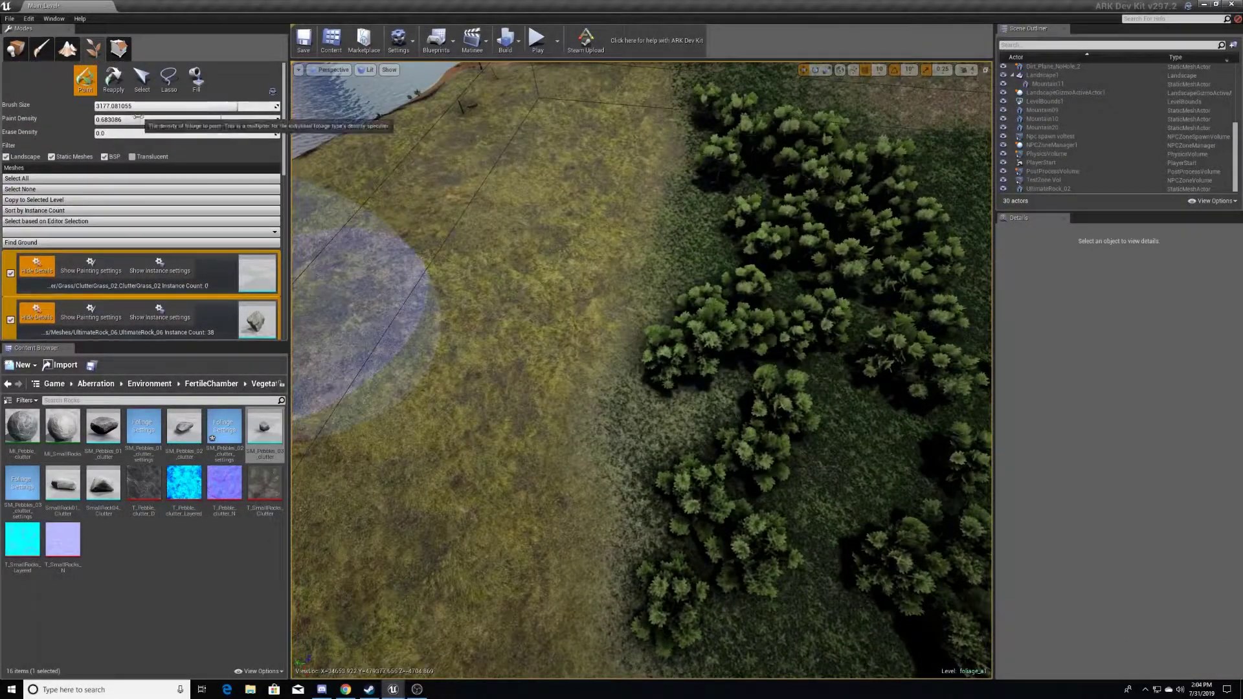
scroll(47, 273, "down", 1)
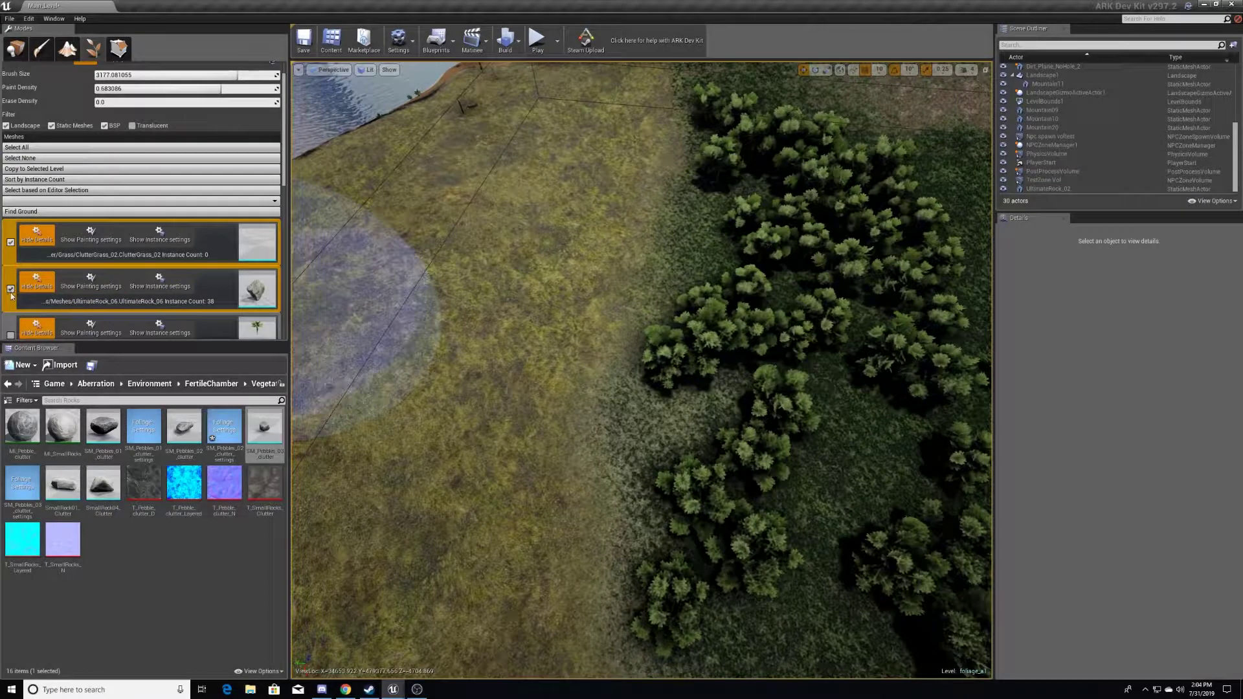
left_click(10, 288)
scroll(118, 220, "down", 5)
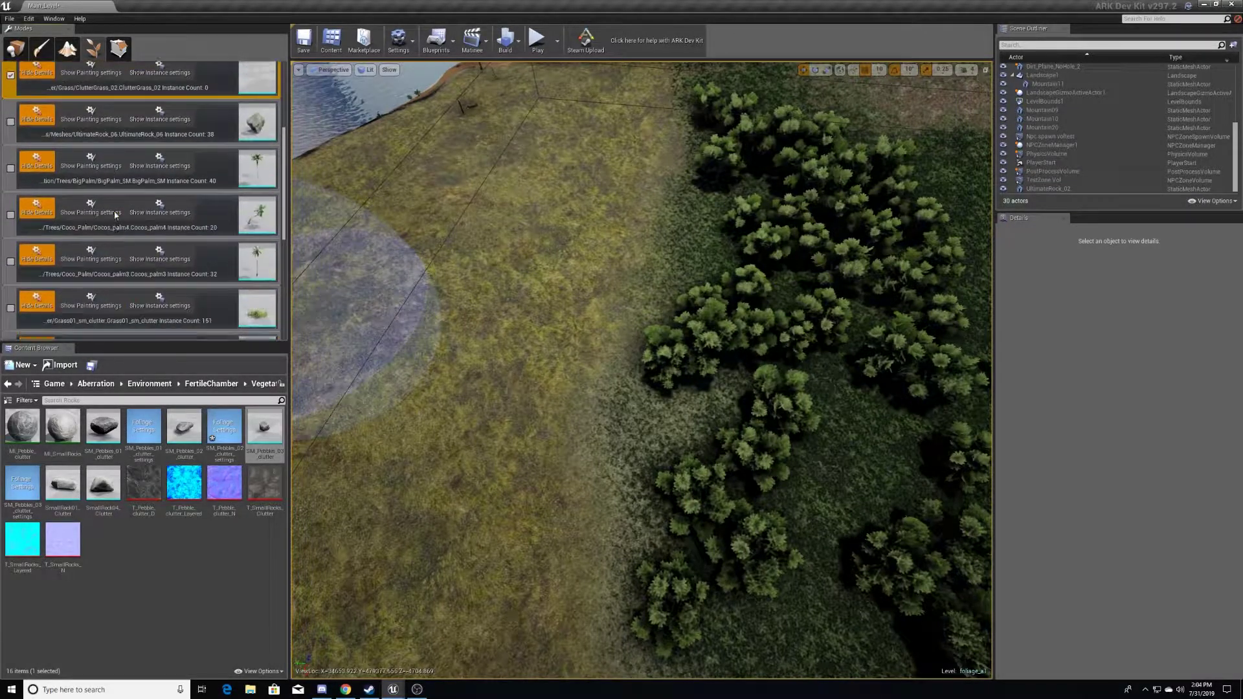
scroll(117, 220, "up", 6)
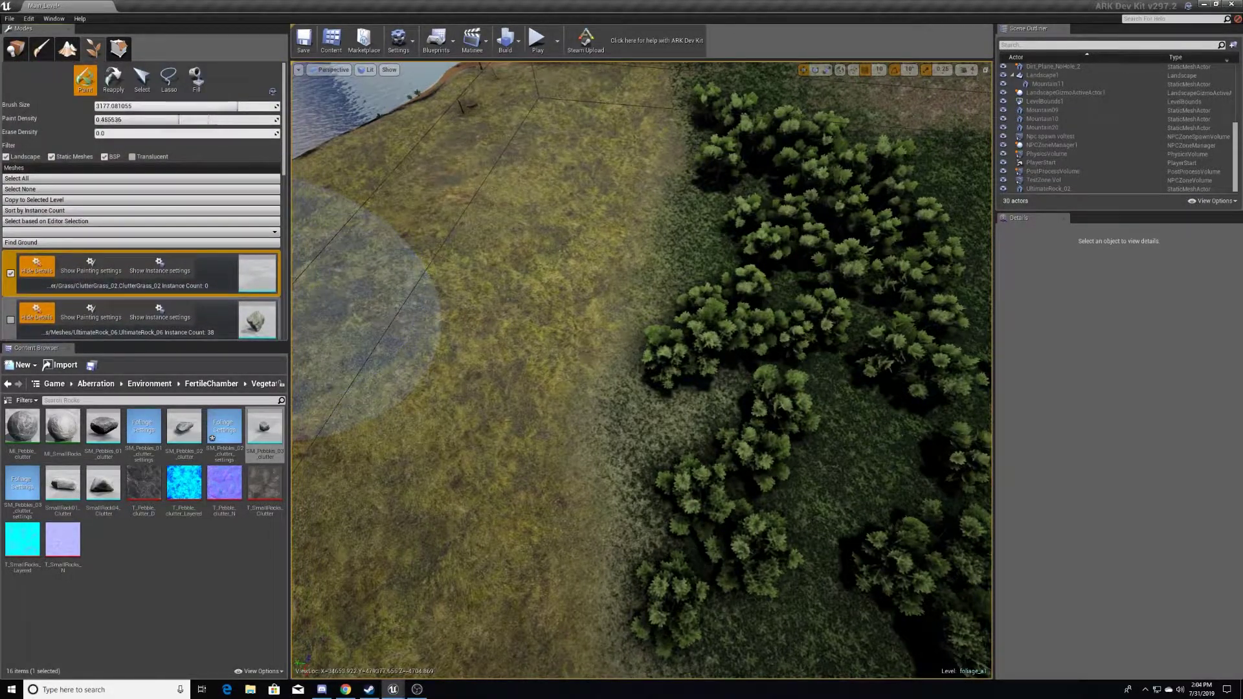
right_click_drag(522, 388, 561, 452)
right_click_drag(864, 221, 863, 155)
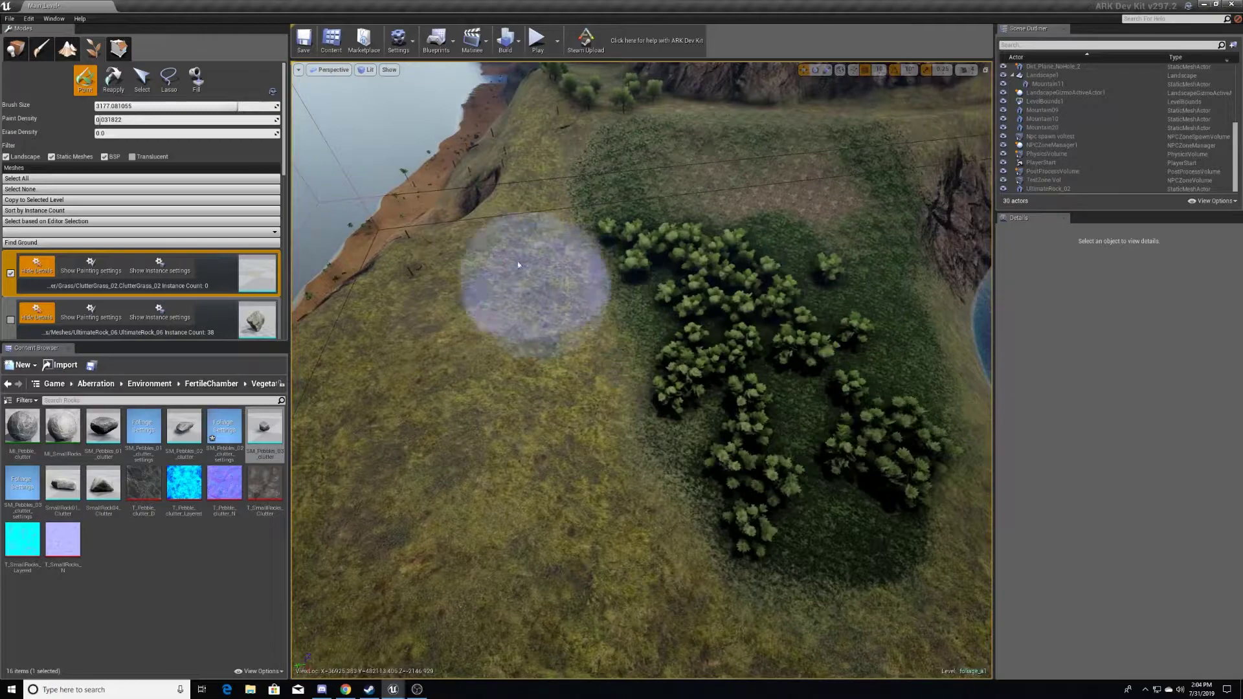
Raise the paint density to about 0.16 and inspect the grassy hill and forest edge with the ClutterGrass_02 brush
right_click_drag(398, 381, 404, 433)
right_click_drag(409, 503, 355, 545)
right_click_drag(518, 310, 499, 277)
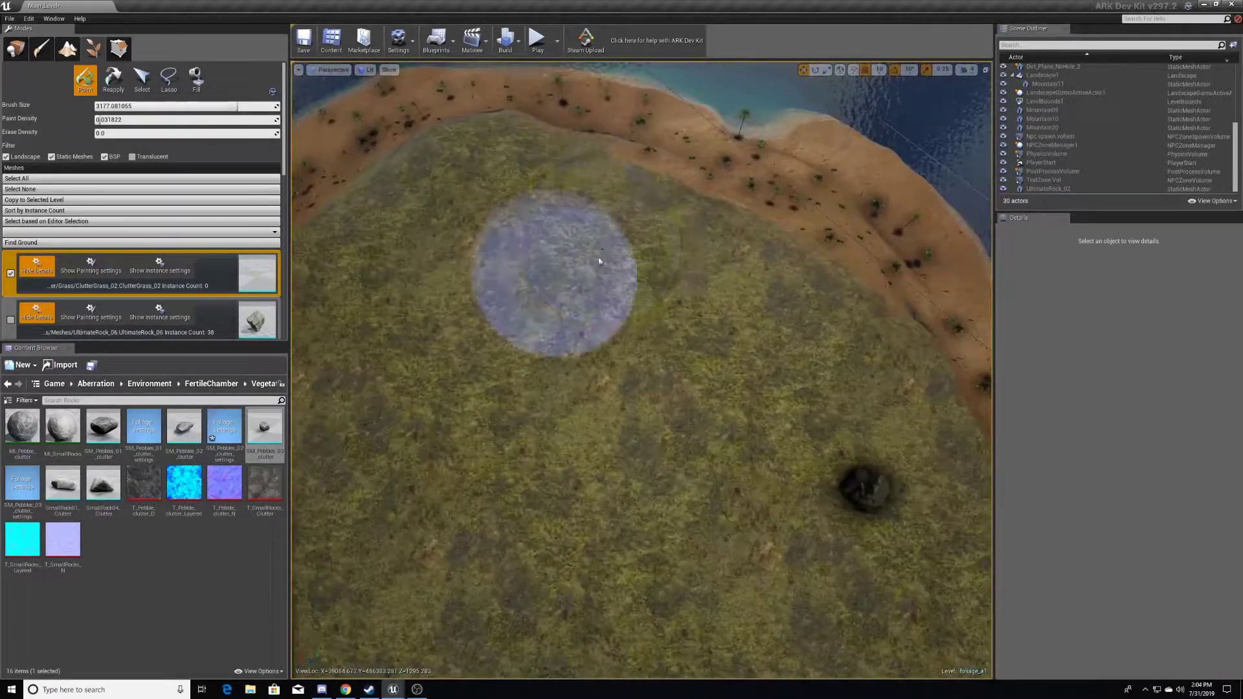
mouse_move(469, 325)
right_mouse_down()
mouse_move(472, 382)
mouse_move(498, 278)
mouse_move(589, 382)
mouse_move(582, 291)
mouse_move(415, 279)
right_mouse_up()
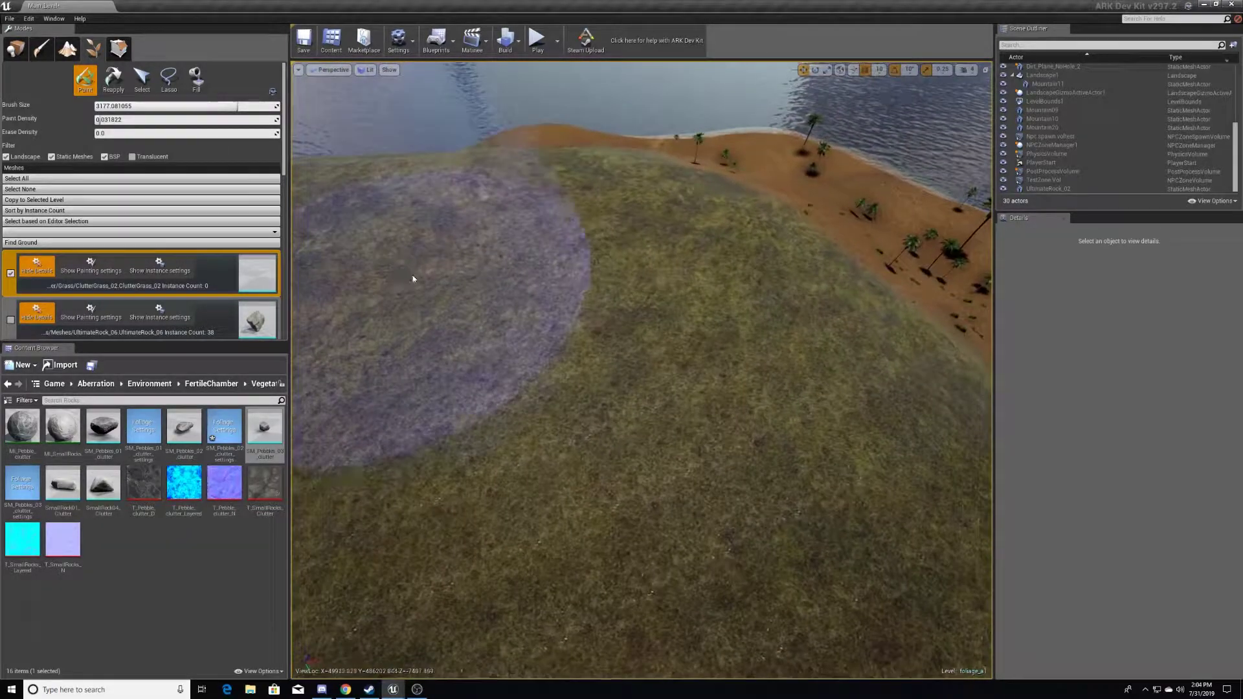
scroll(31, 316, "down", 6)
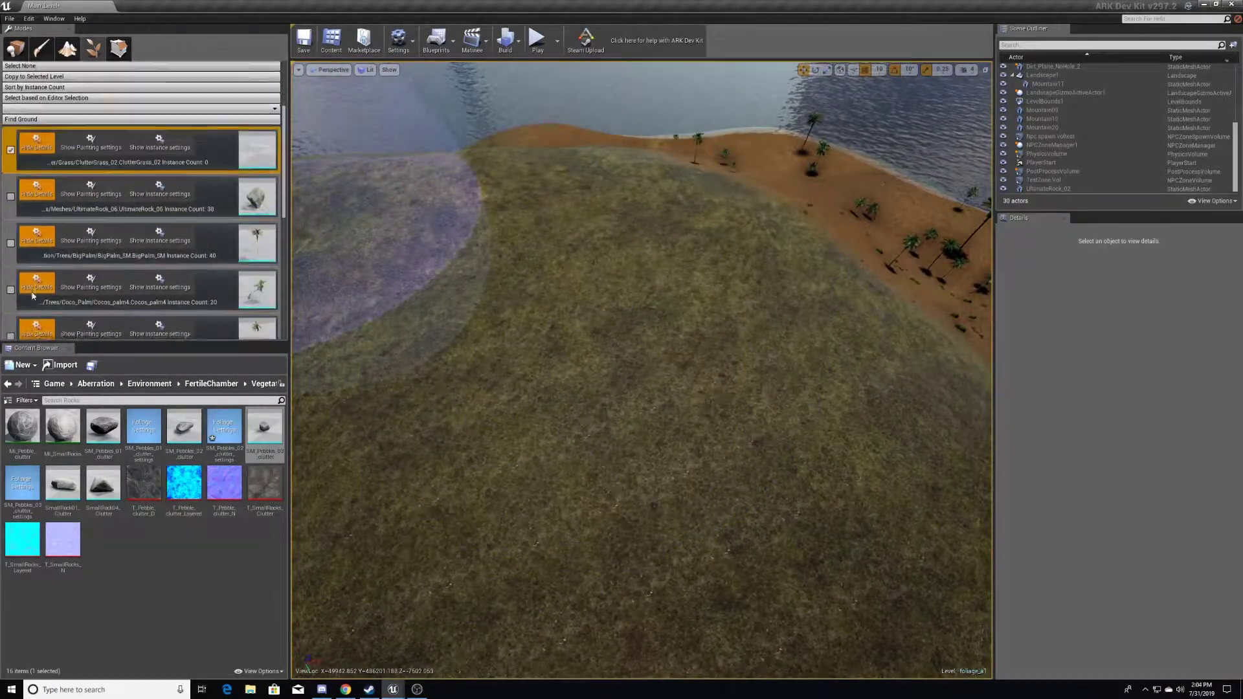
left_click(10, 314)
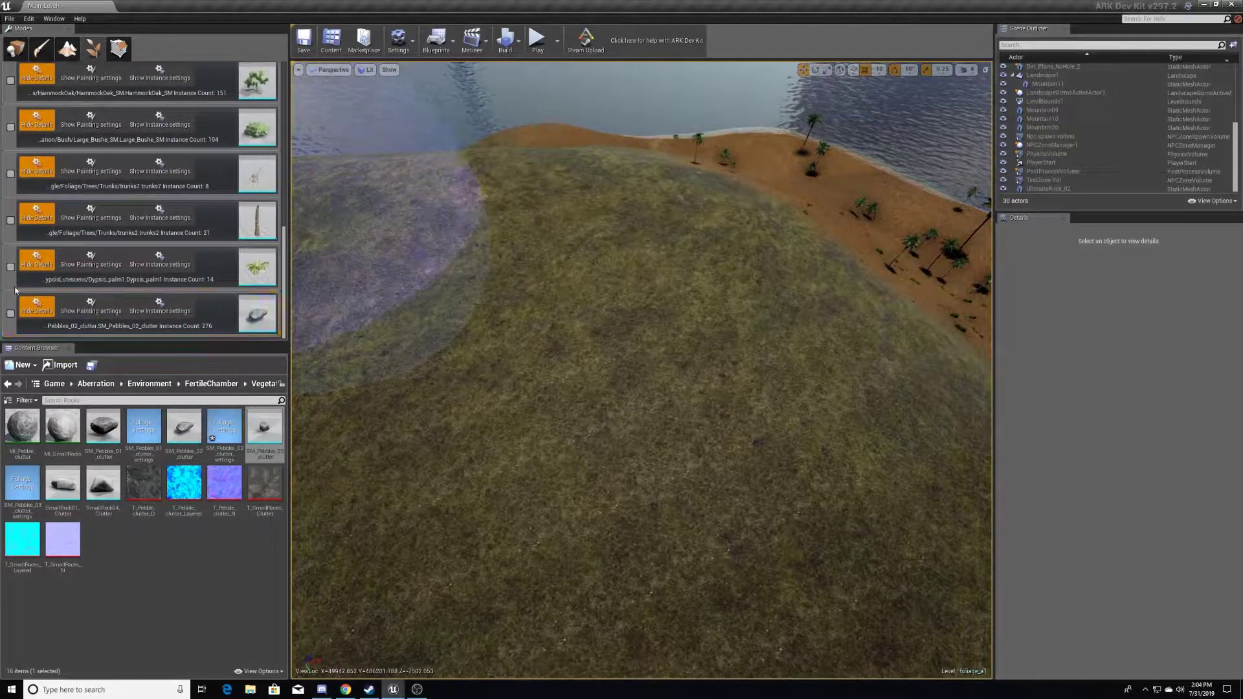
scroll(20, 297, "up", 10)
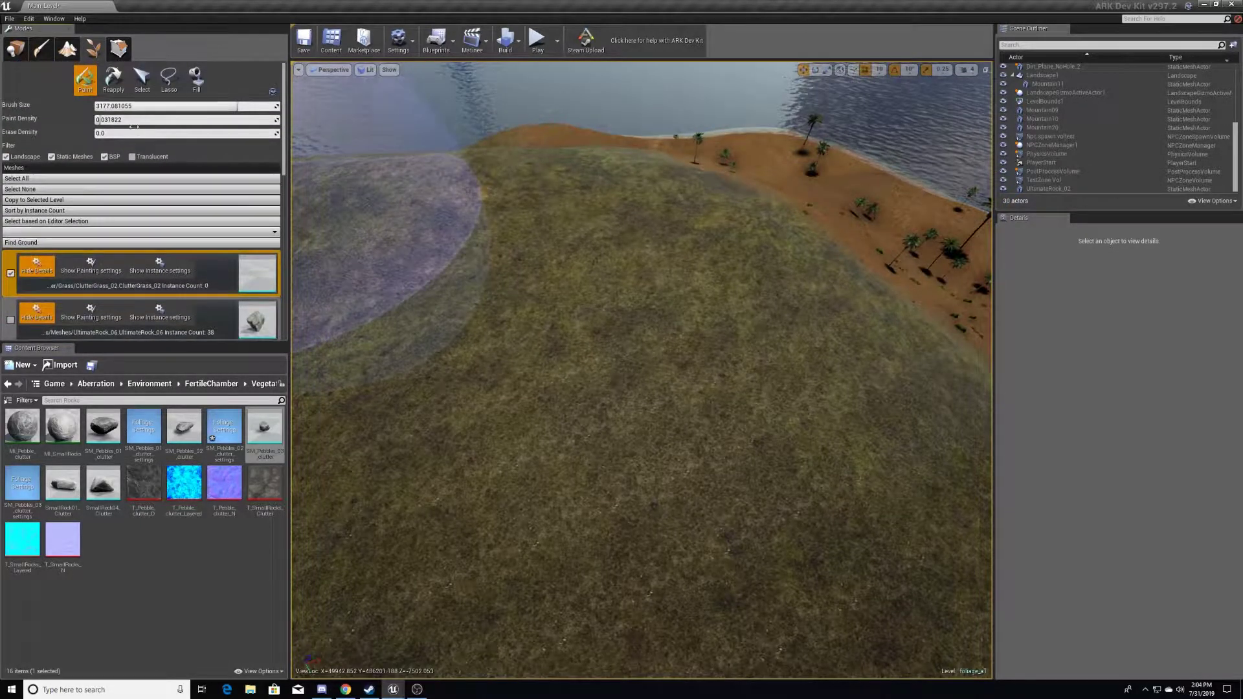
scroll(716, 383, "up", 6)
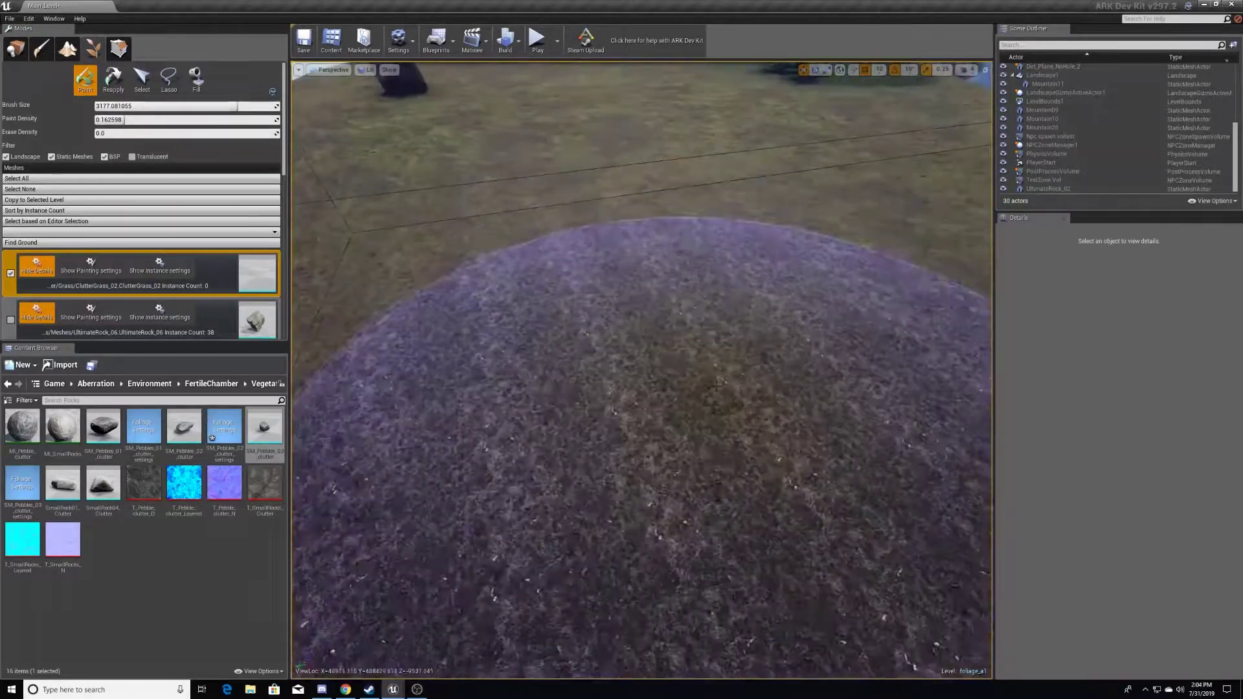
mouse_move(652, 242)
right_mouse_down()
mouse_move(652, 266)
mouse_move(622, 175)
mouse_move(621, 259)
mouse_move(621, 155)
mouse_move(647, 146)
mouse_move(674, 272)
right_mouse_up()
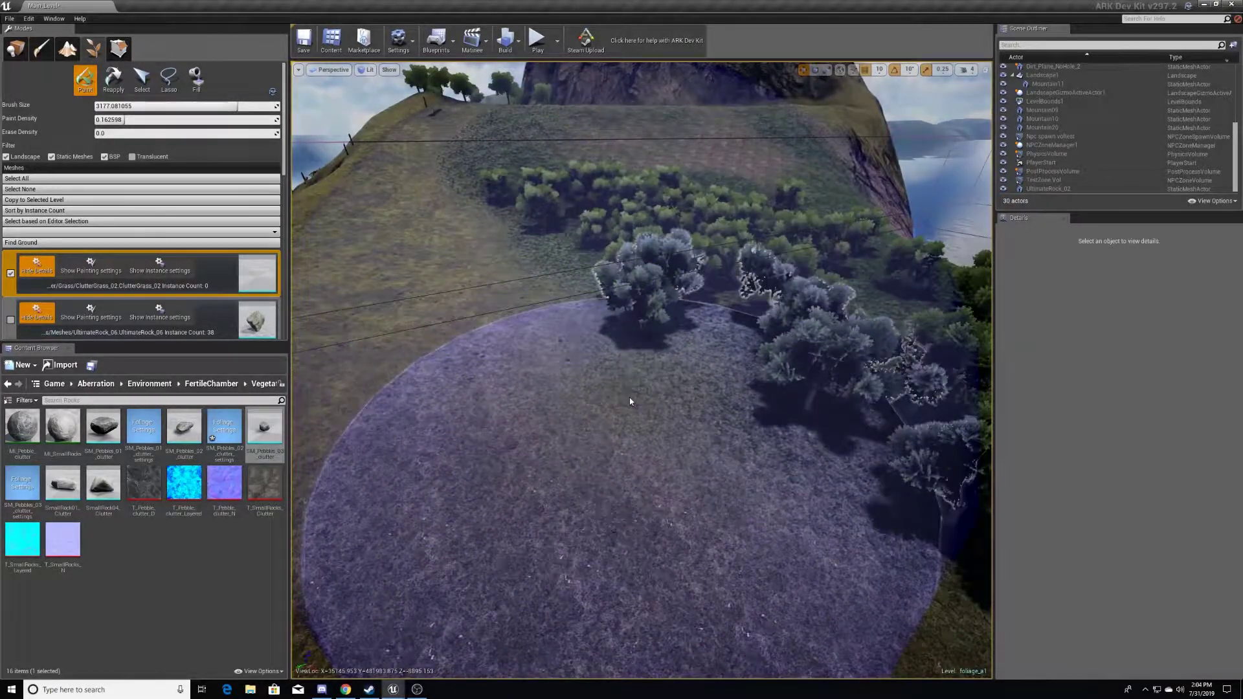
right_click_drag(630, 401, 657, 380)
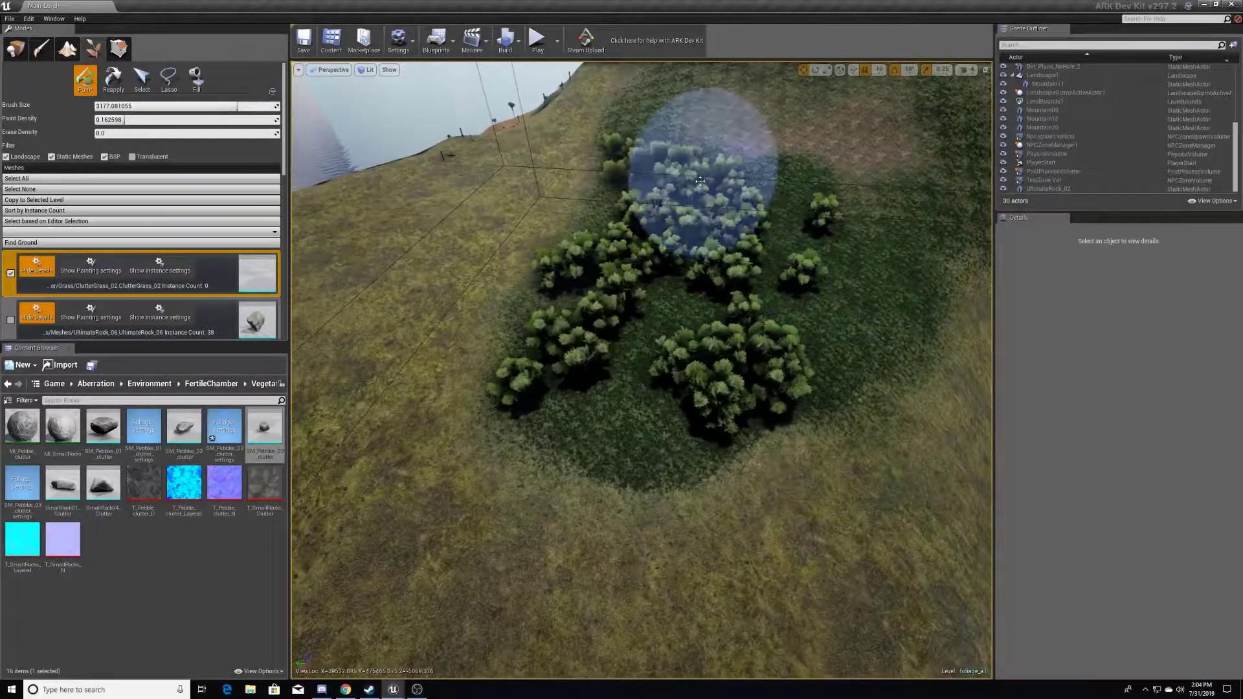
Make UltimateRock_06 the only active mesh and scatter rocks over the grassy hillside beside the oak forest
scroll(162, 271, "down", 5)
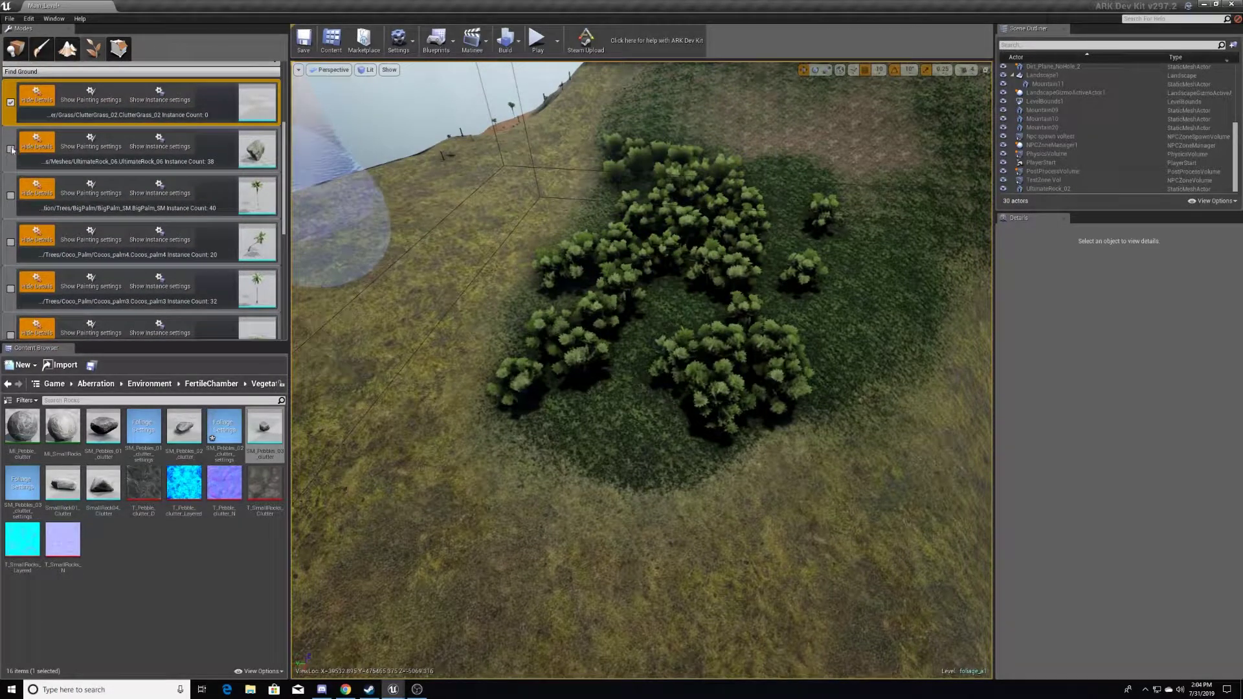
left_click(10, 150)
scroll(89, 159, "up", 3)
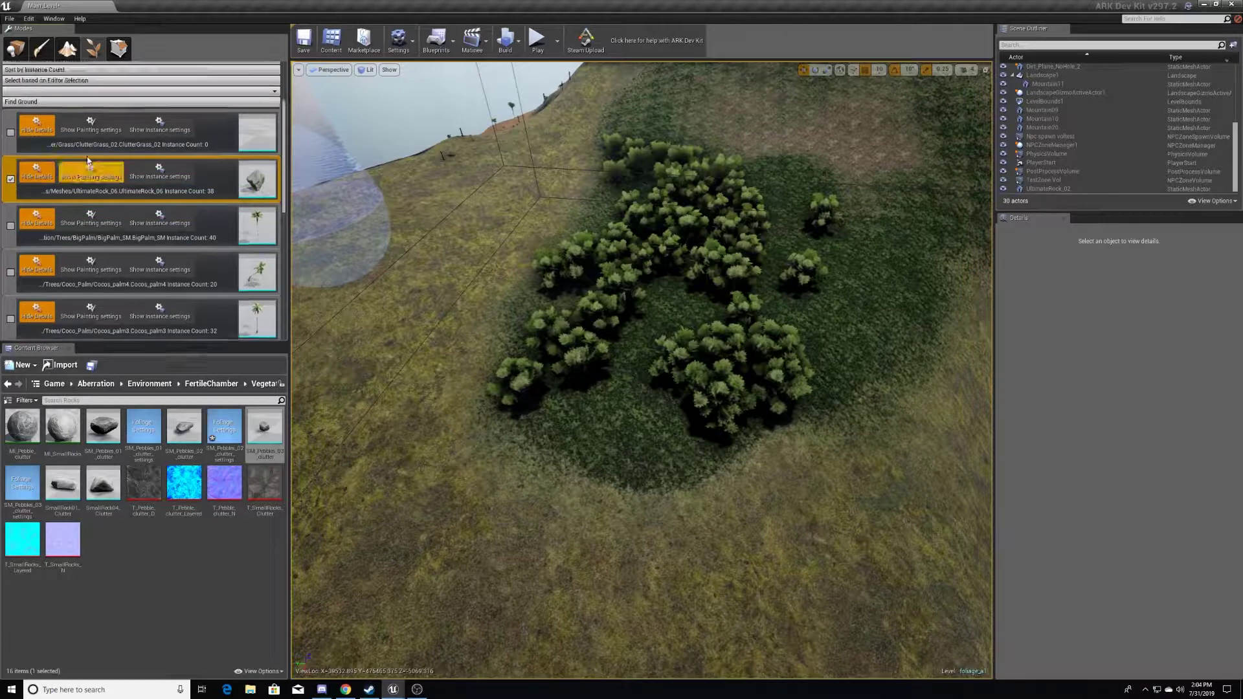
right_click_drag(411, 314, 396, 318)
mouse_move(608, 444)
left_mouse_down()
mouse_move(522, 573)
mouse_move(490, 340)
mouse_move(657, 476)
mouse_move(897, 334)
left_mouse_up()
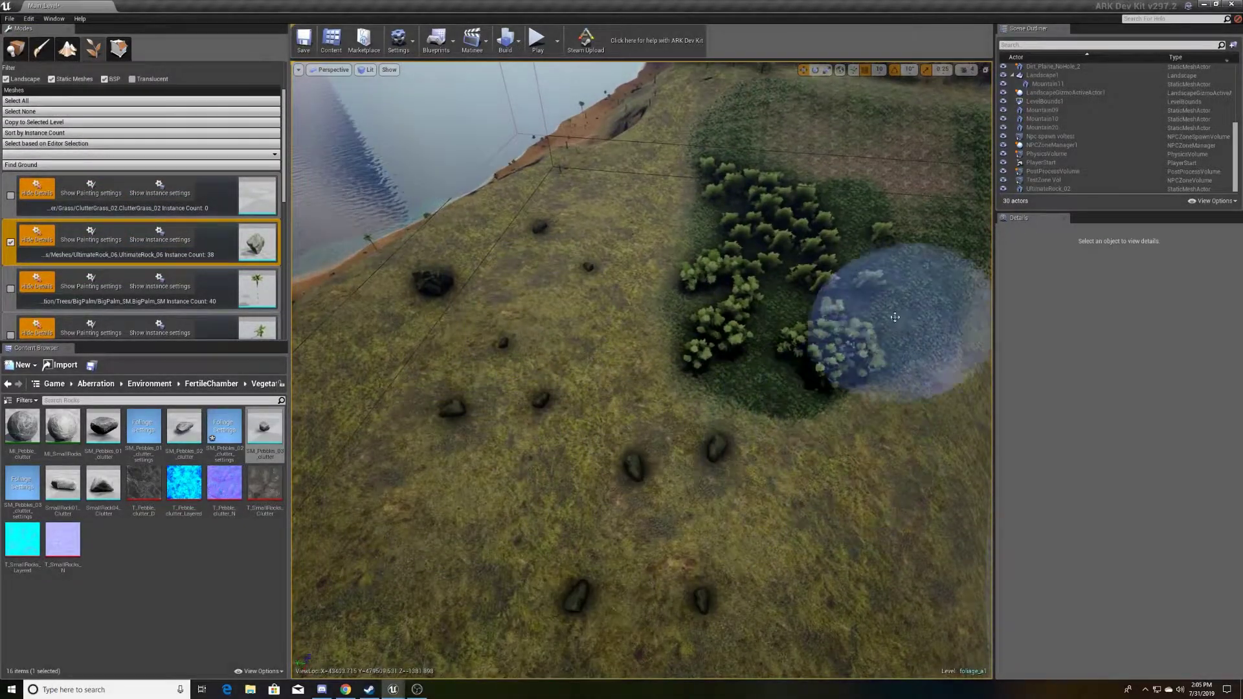
right_click_drag(463, 473, 450, 495)
mouse_move(712, 408)
left_mouse_down()
mouse_move(461, 497)
mouse_move(725, 561)
left_mouse_up()
right_click_drag(784, 552, 744, 543)
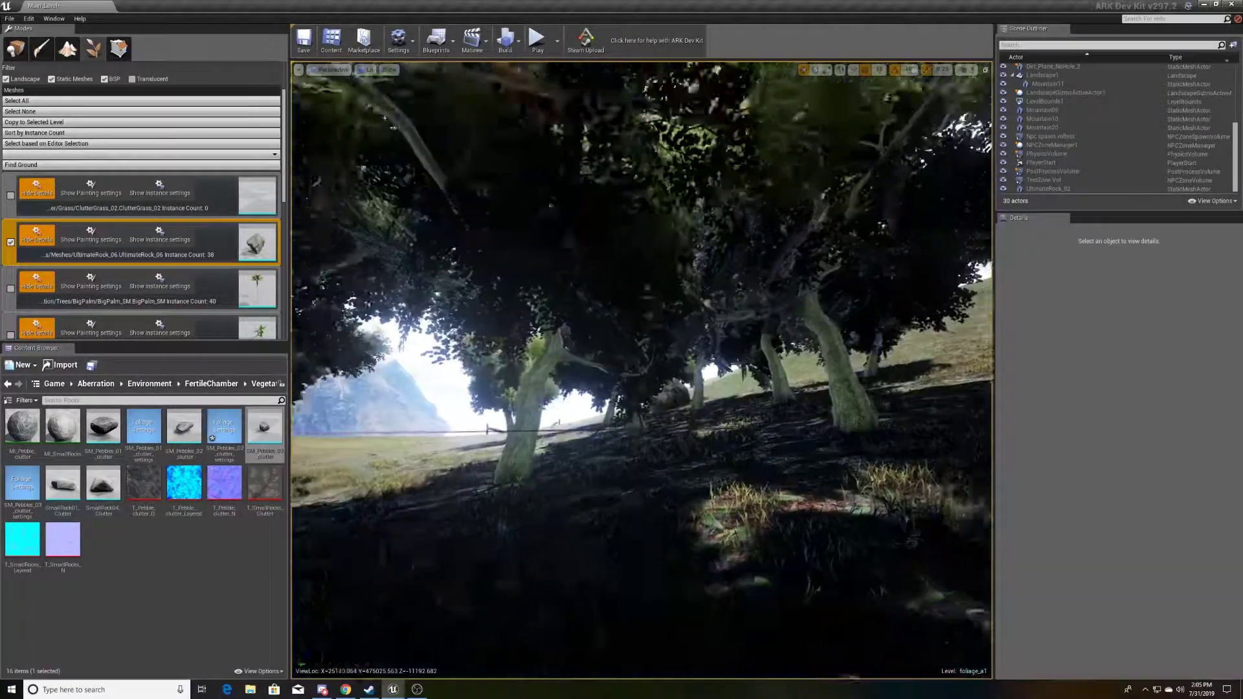
right_click_drag(640, 371, 607, 359)
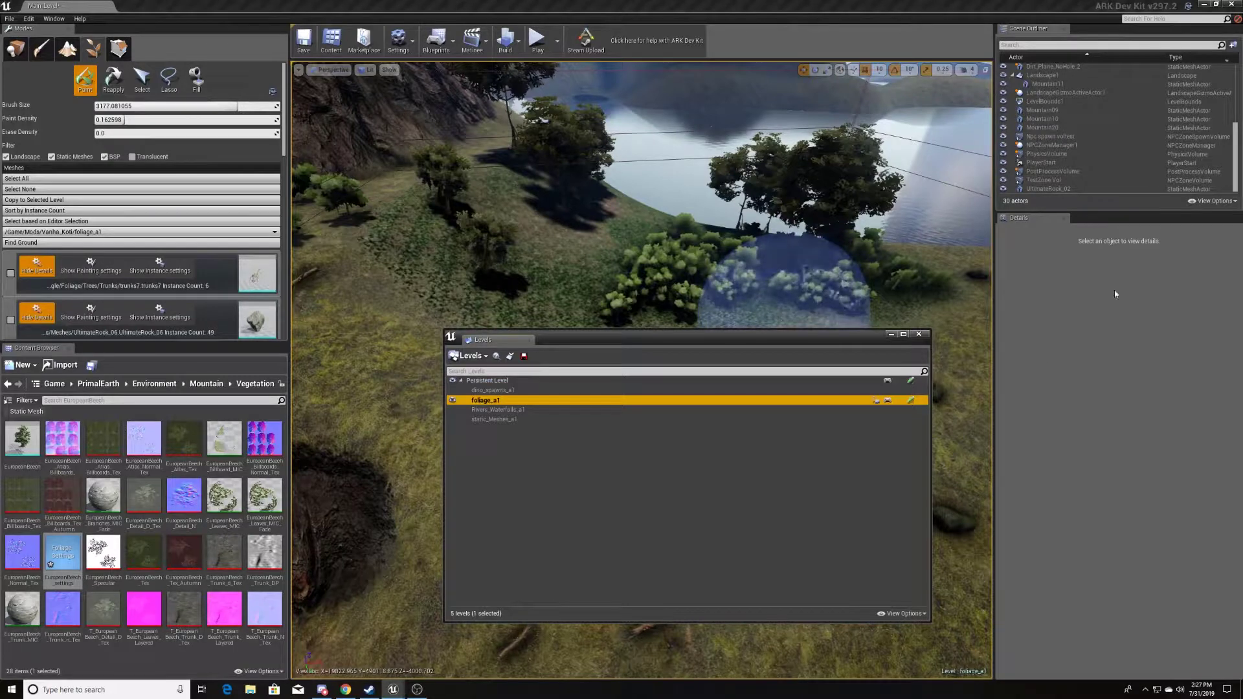
Minimize the Levels window, activate PondCypress_SM and EuropeanBeech, and paint these trees across the grassy slopes around the forest
left_click(890, 334)
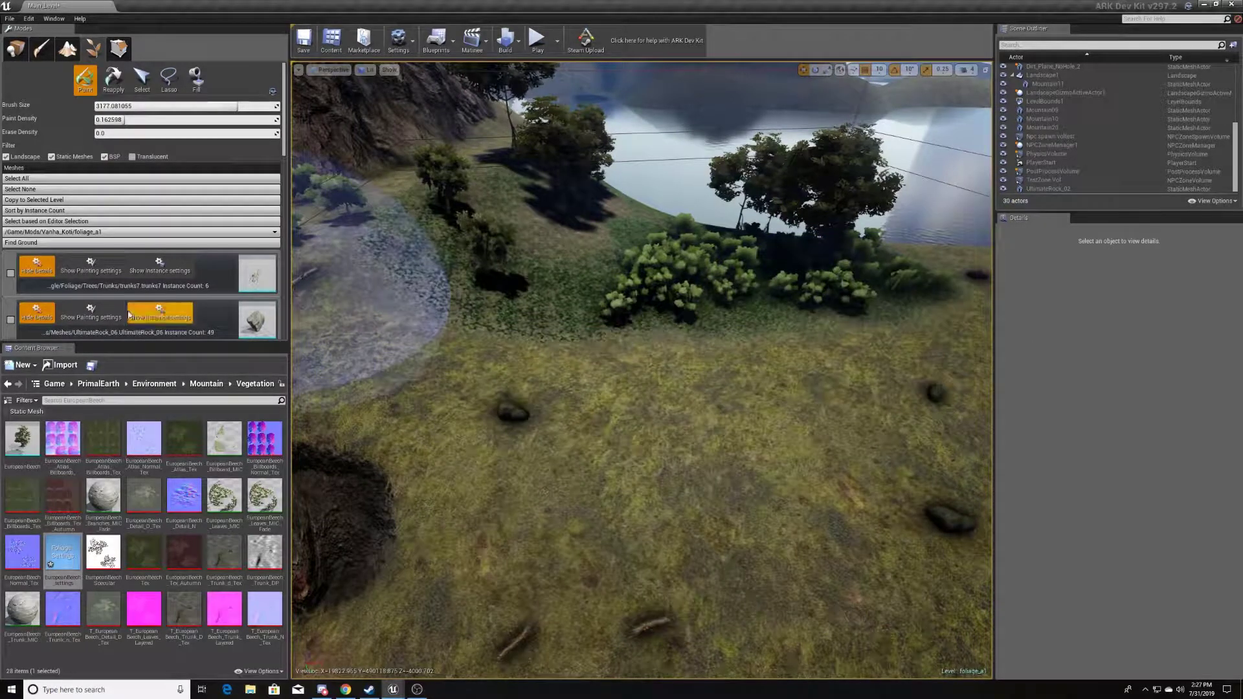
scroll(51, 269, "down", 10)
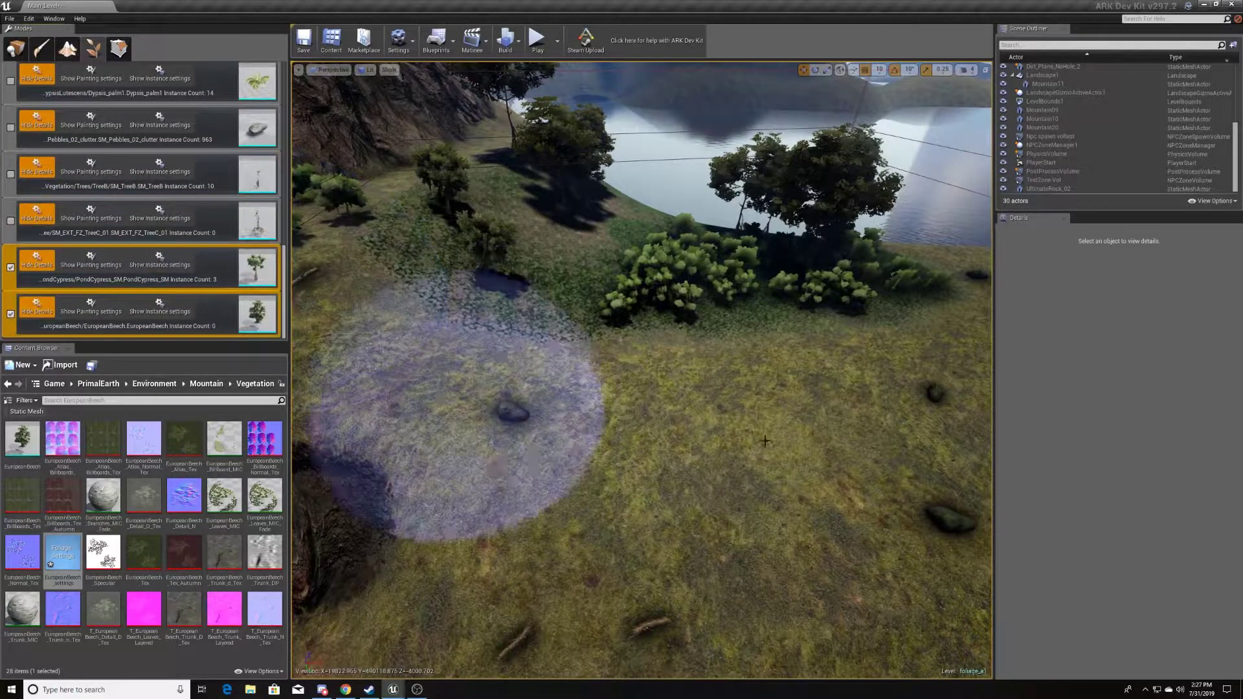
left_click(431, 343)
left_click(686, 446)
mouse_move(774, 357)
right_mouse_down()
mouse_move(728, 259)
mouse_move(728, 363)
right_mouse_up()
left_click(777, 267)
mouse_move(797, 202)
left_mouse_down()
mouse_move(713, 236)
mouse_move(674, 389)
left_mouse_up()
right_click_drag(674, 388, 693, 459)
left_click_drag(692, 459, 826, 380)
mouse_move(897, 363)
right_mouse_down()
mouse_move(873, 421)
mouse_move(712, 421)
right_mouse_up()
left_click_drag(652, 482, 710, 276)
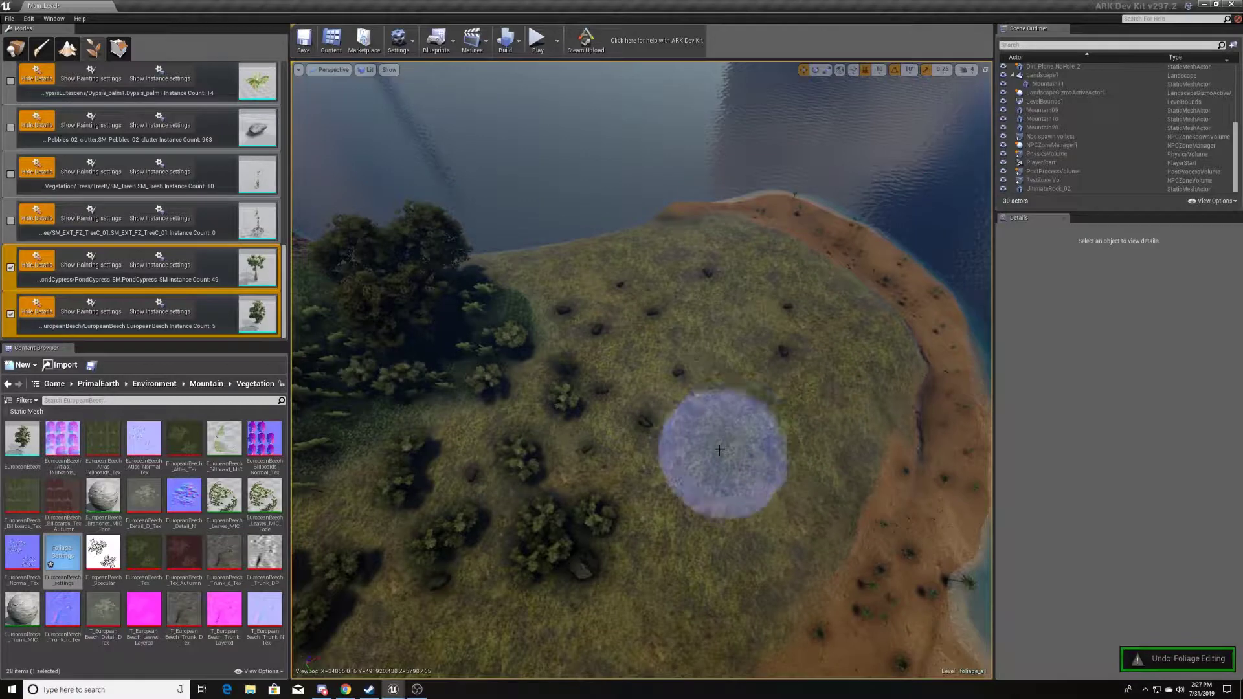
Paint a few more scattered trees on the open grassy hilltop above the beach, keeping the paint density at about 0.16
scroll(154, 121, "up", 10)
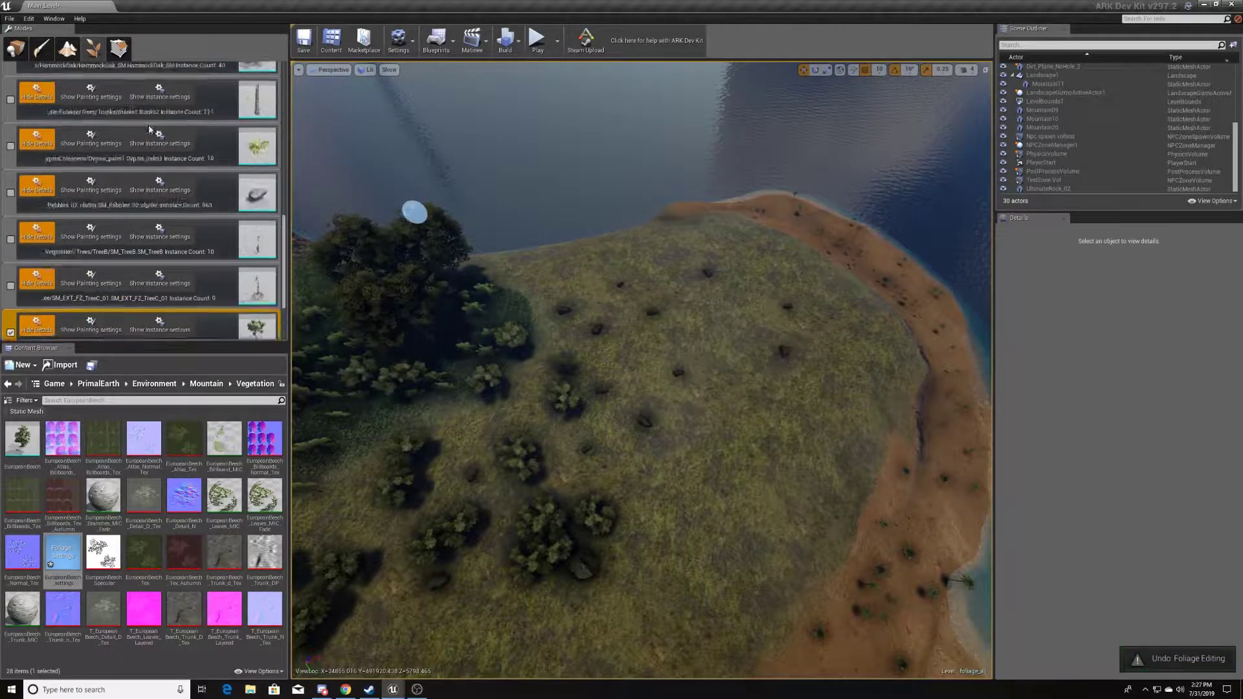
scroll(154, 121, "up", 5)
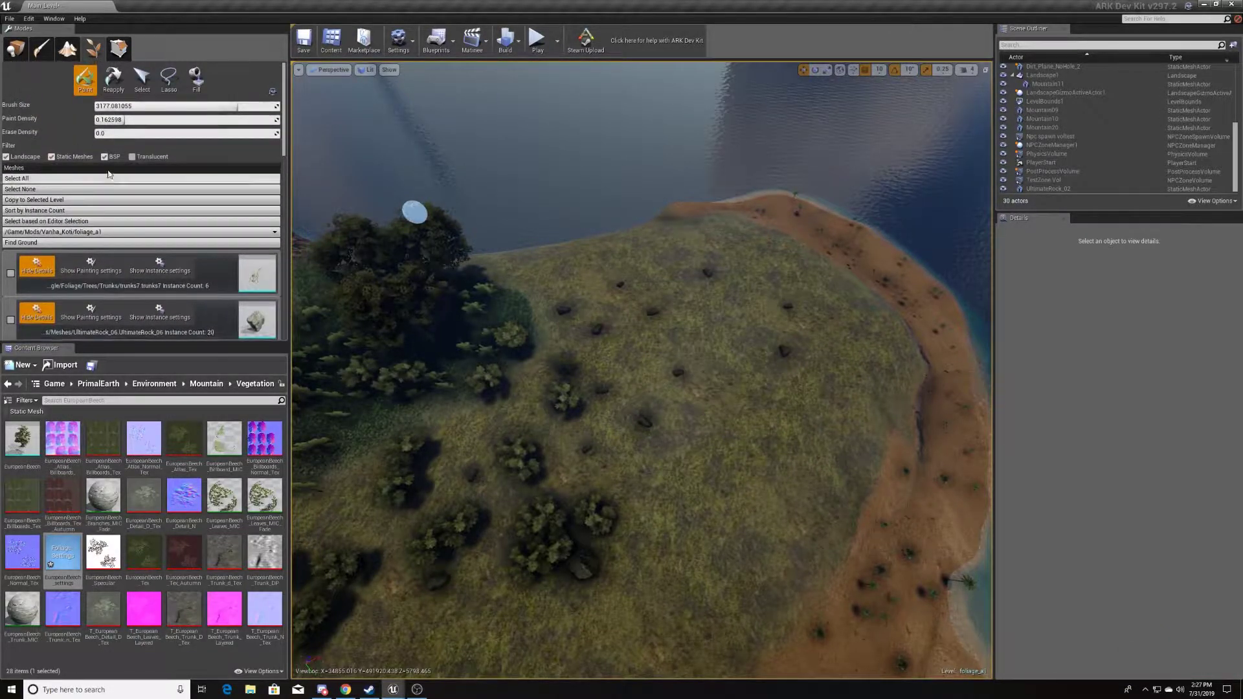
mouse_move(664, 428)
left_mouse_down()
mouse_move(674, 477)
mouse_move(461, 425)
left_mouse_up()
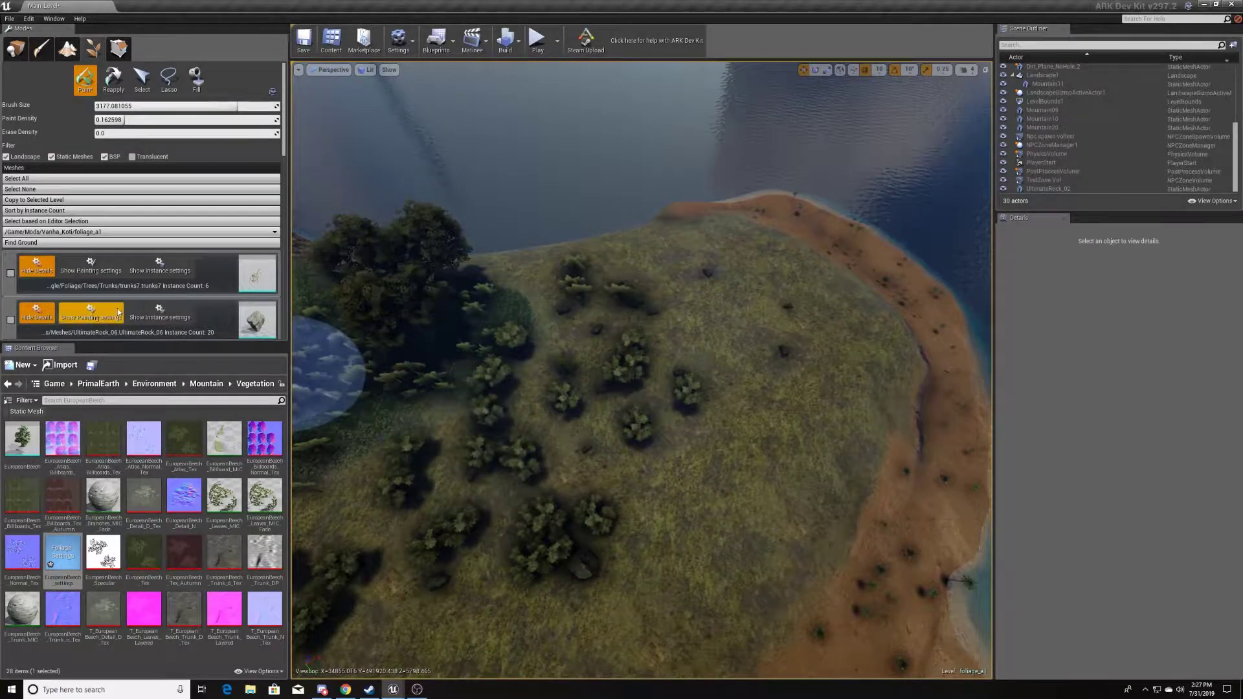
Try HammockOak_SM as the active mesh over the wooded hillside, and switch to SM_EXT_FZ_TreeC_01 instead
scroll(120, 315, "down", 5)
scroll(93, 249, "down", 3)
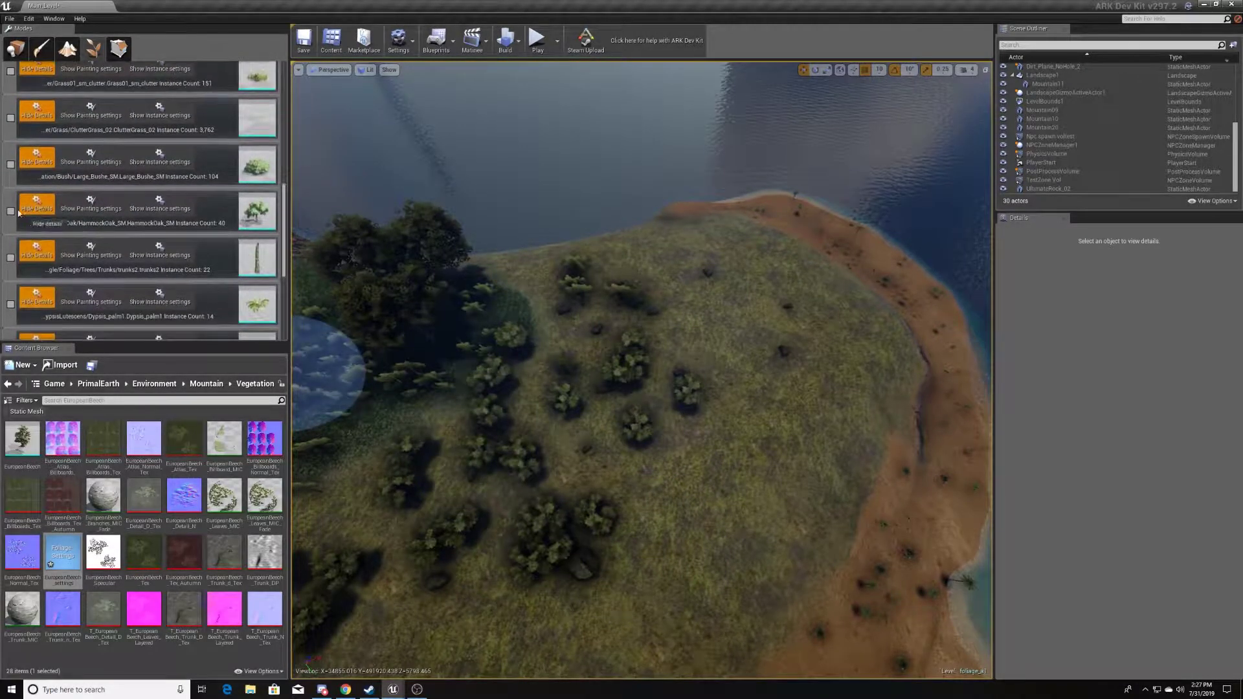
mouse_move(543, 408)
right_mouse_down()
mouse_move(528, 415)
mouse_move(544, 408)
right_mouse_up()
key("s")
right_click_drag(477, 305, 549, 306)
key("w")
right_click_drag(443, 356, 458, 263)
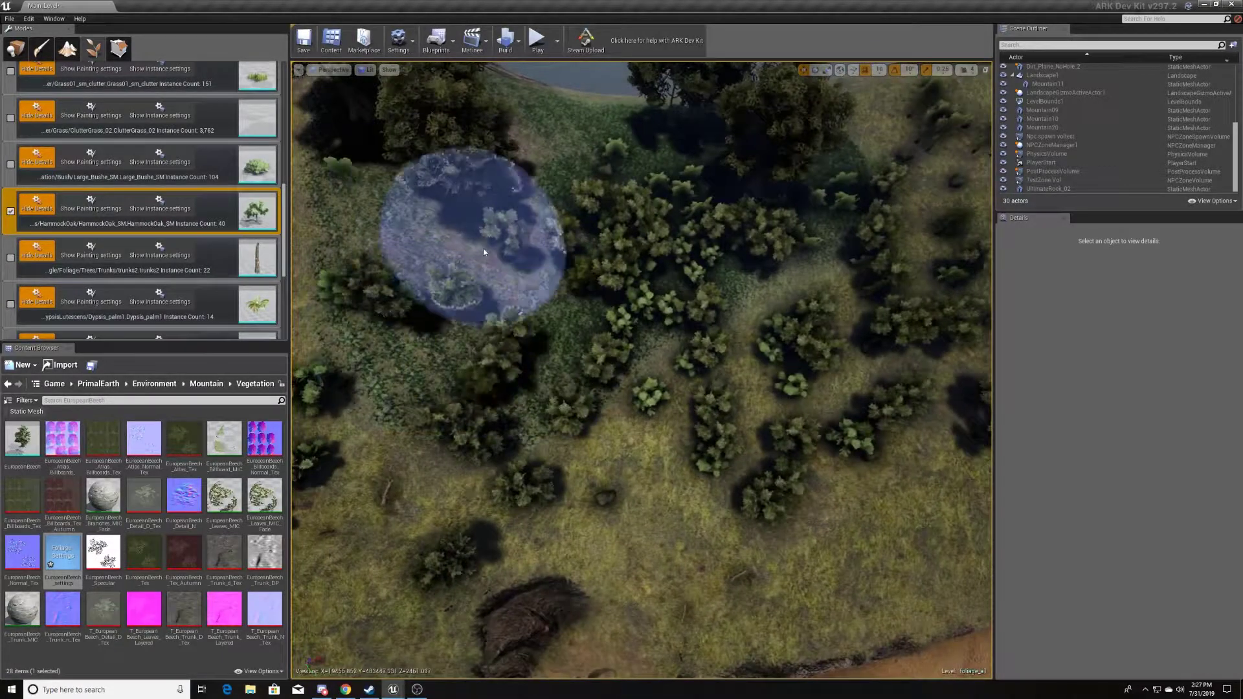
key("s")
mouse_move(541, 152)
right_mouse_down()
mouse_move(502, 156)
mouse_move(541, 153)
right_mouse_up()
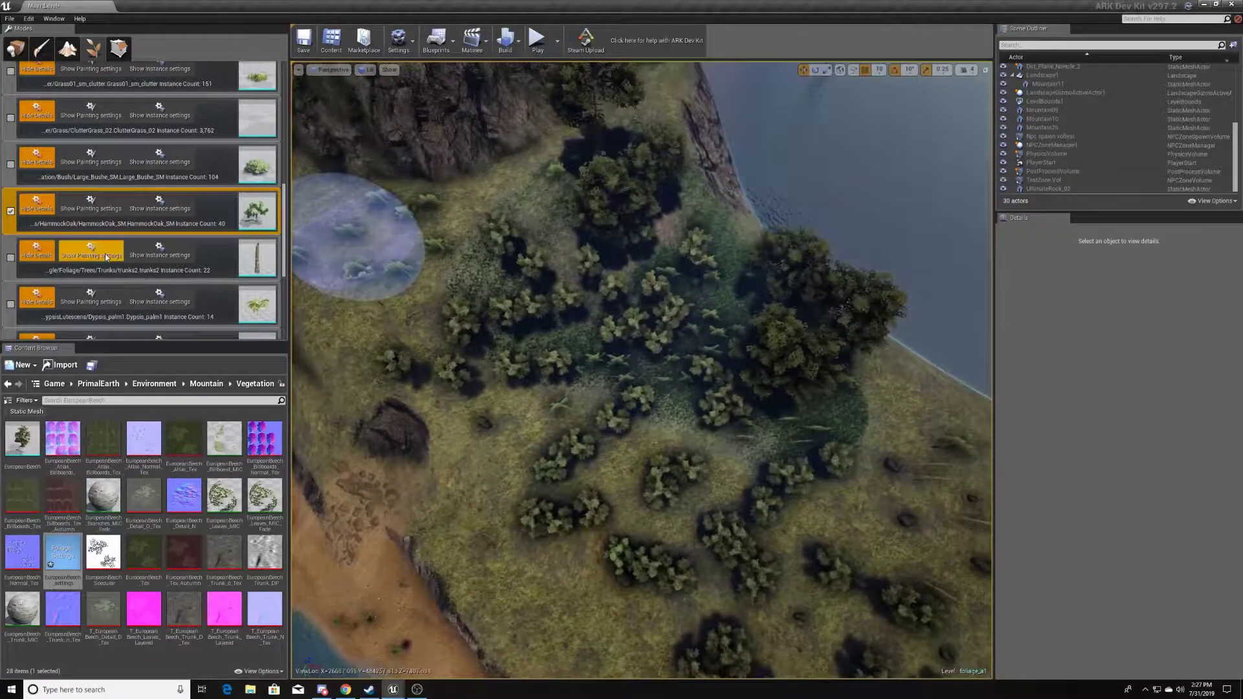
scroll(105, 254, "down", 5)
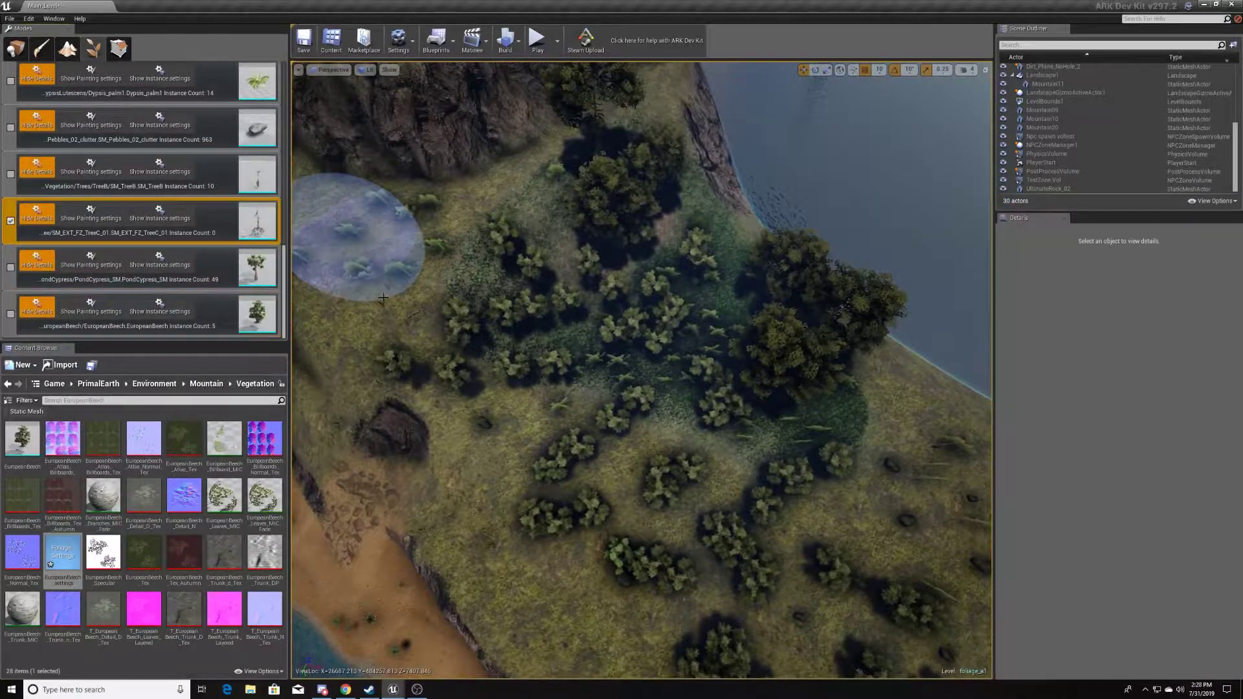
Try painting SM_TreeB trees over the wooded hillside and undo the strokes
right_click_drag(494, 269, 494, 259)
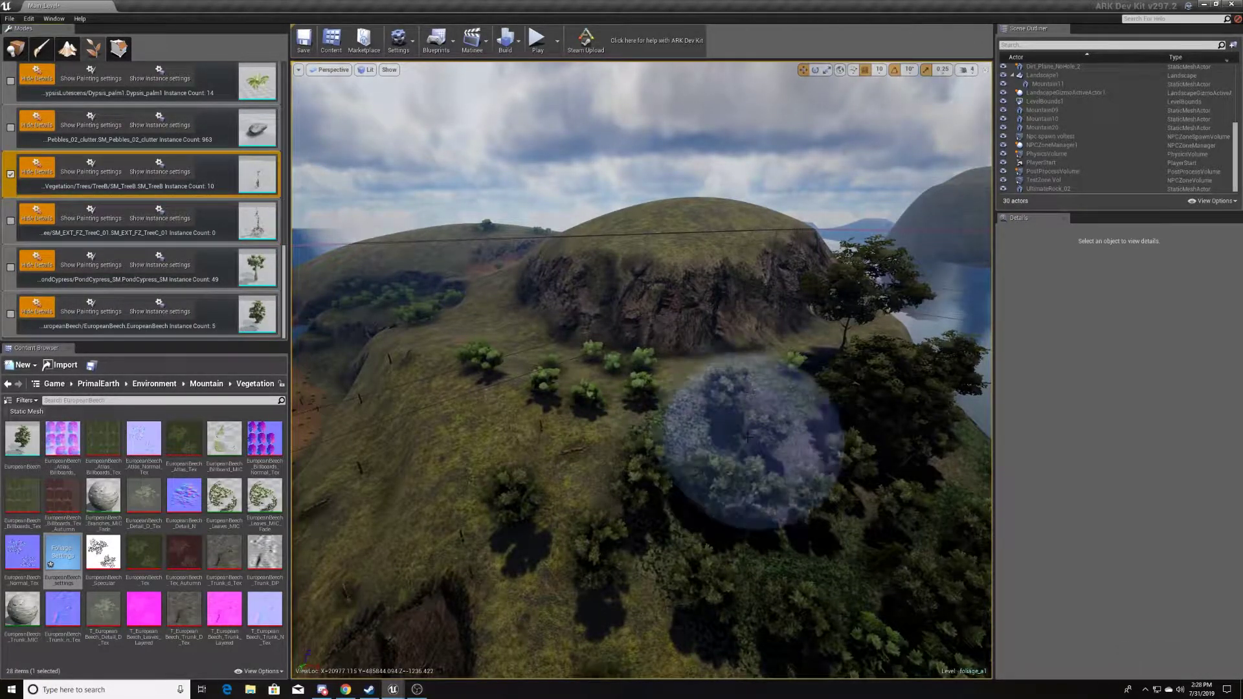
right_click_drag(730, 341, 676, 325)
key("ctrl+z")
key("ctrl+z")
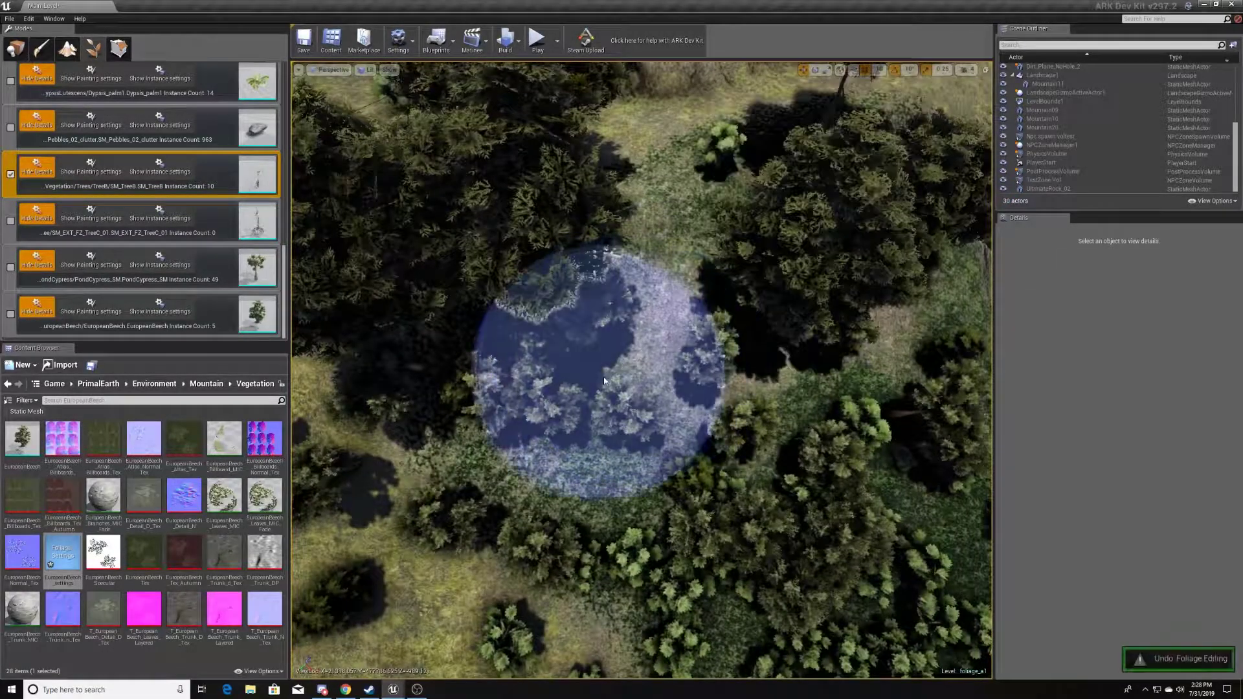
key("w")
mouse_move(728, 305)
right_mouse_down()
mouse_move(728, 272)
mouse_move(706, 288)
mouse_move(715, 272)
mouse_move(634, 388)
right_mouse_up()
key("w")
mouse_move(634, 388)
left_mouse_down()
mouse_move(636, 335)
mouse_move(689, 297)
left_mouse_up()
key("ctrl+z")
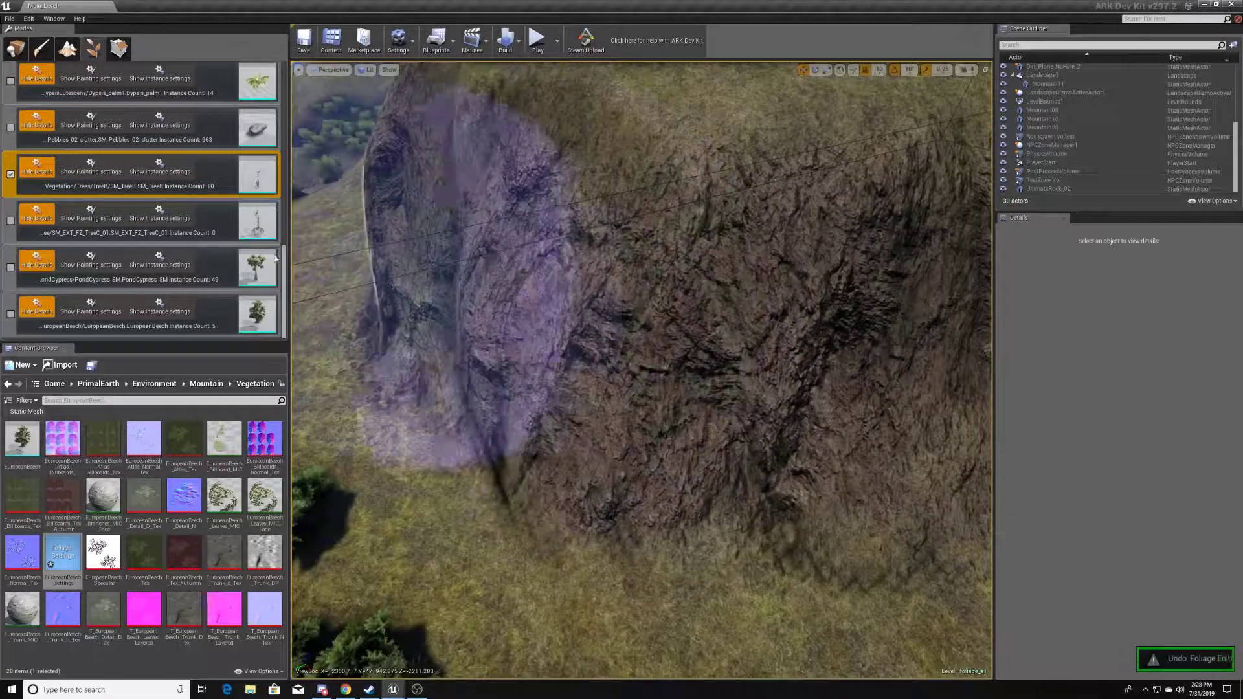
Deactivate SM_TreeB and HammockOak_SM and make SM_Pebbles_02_clutter the only active mesh
scroll(14, 269, "up", 5)
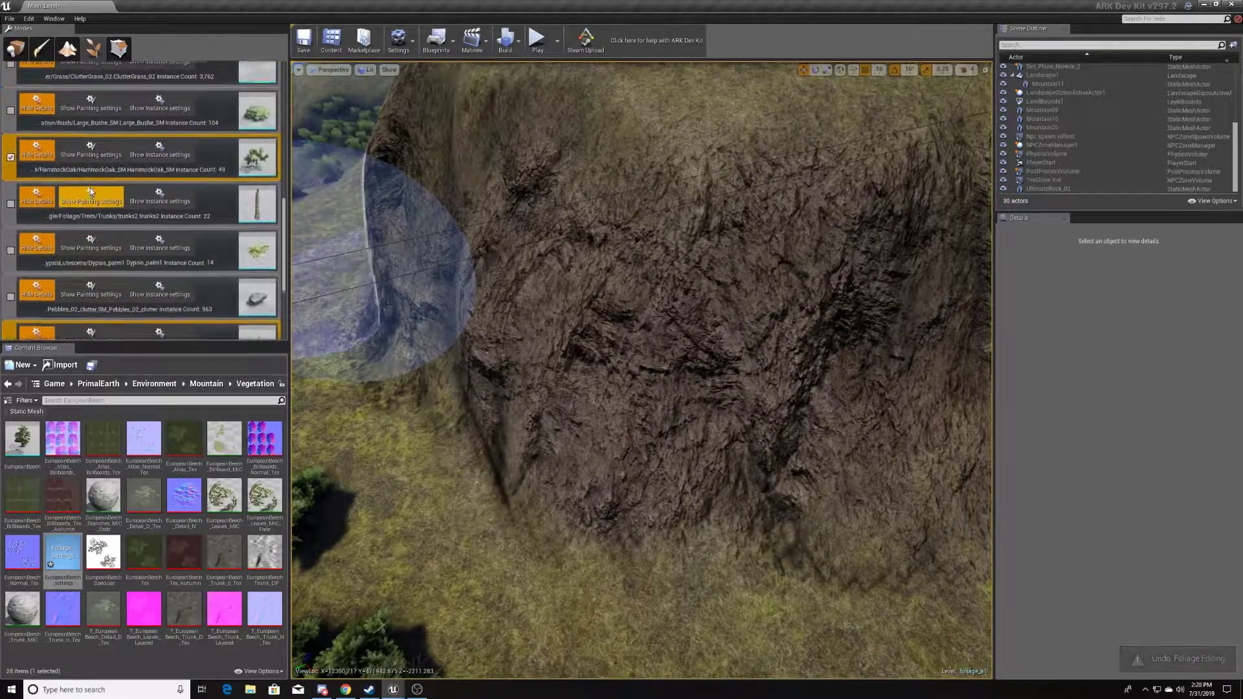
left_click(7, 151)
scroll(12, 214, "down", 3)
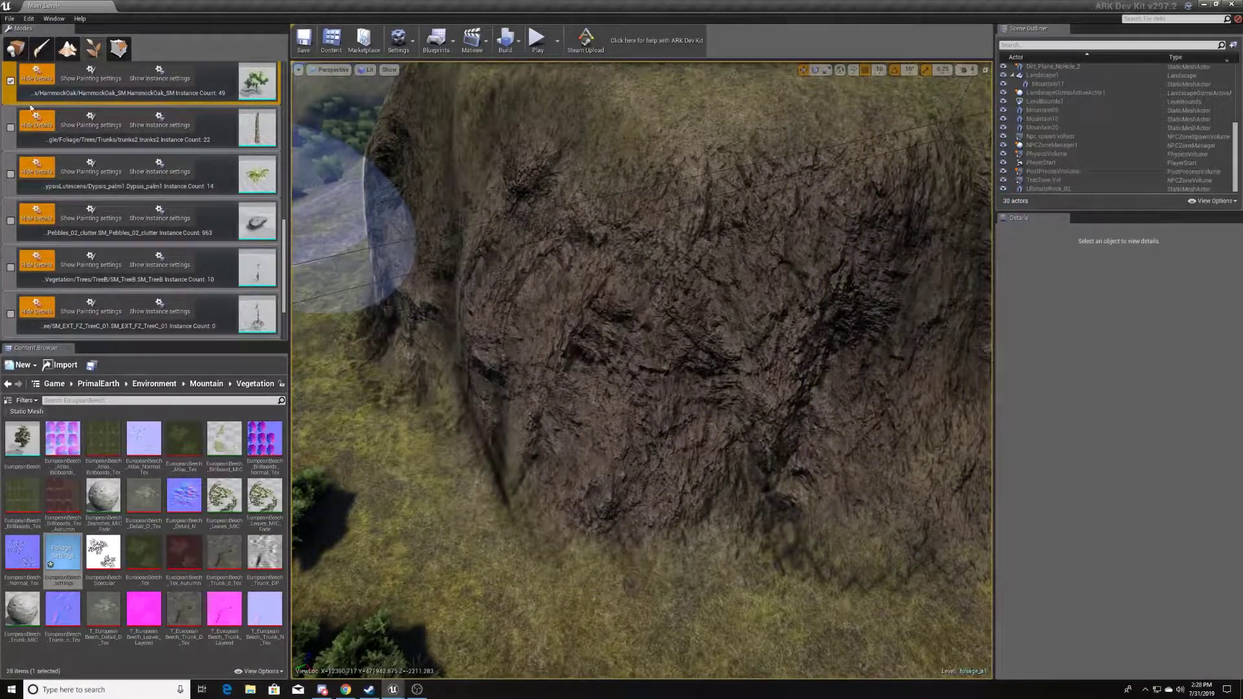
left_click(12, 81)
Try painting pebbles over the oak forest and its grassy clearing, and undo the strokes
key("w")
right_click_drag(499, 223, 446, 271)
key("s")
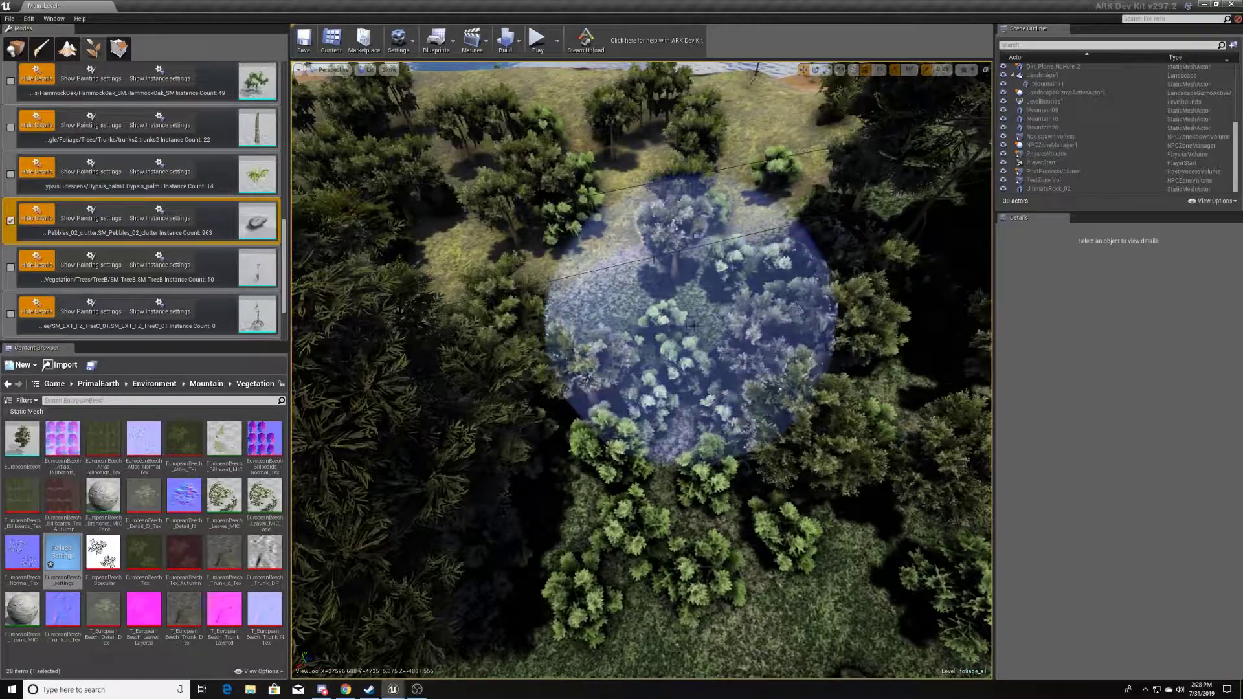
key("ctrl+z")
mouse_move(744, 388)
right_mouse_down()
mouse_move(744, 291)
mouse_move(732, 399)
right_mouse_up()
key("s")
mouse_move(602, 250)
right_mouse_down()
mouse_move(803, 240)
mouse_move(809, 104)
right_mouse_up()
key("w")
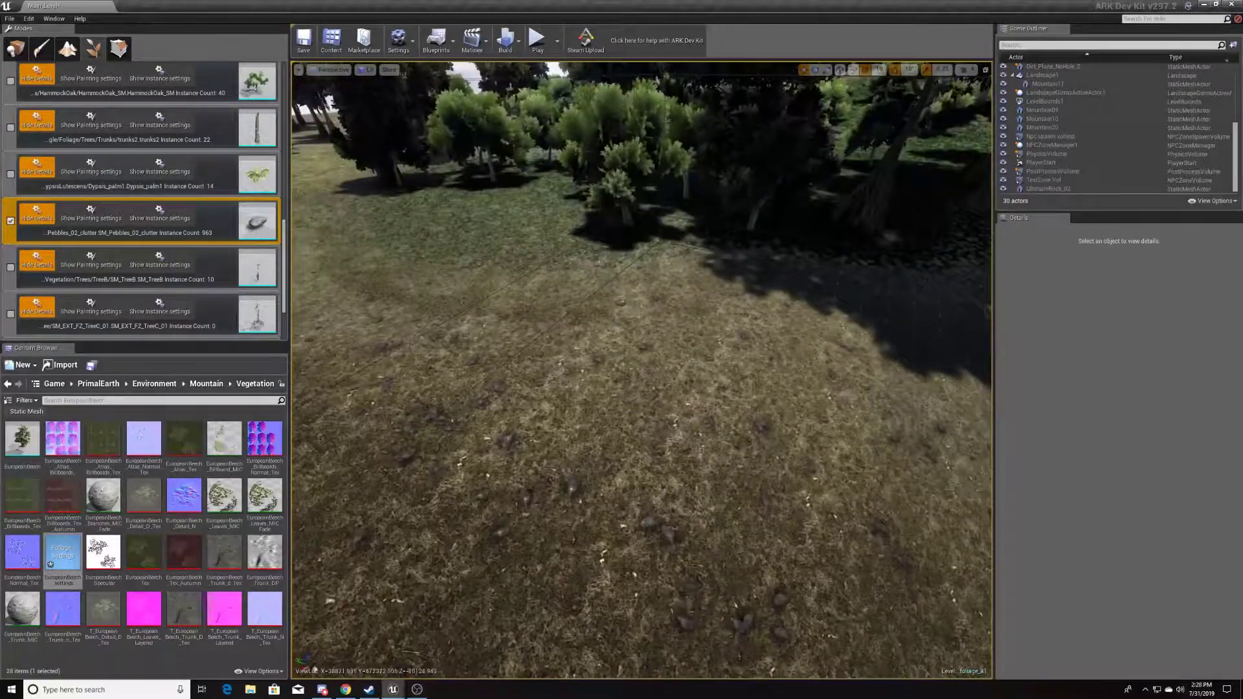
key("ctrl+z")
Lower the paint density to about 0.02 and scatter the pebbles sparsely through the forest towards the shore
scroll(123, 135, "up", 10)
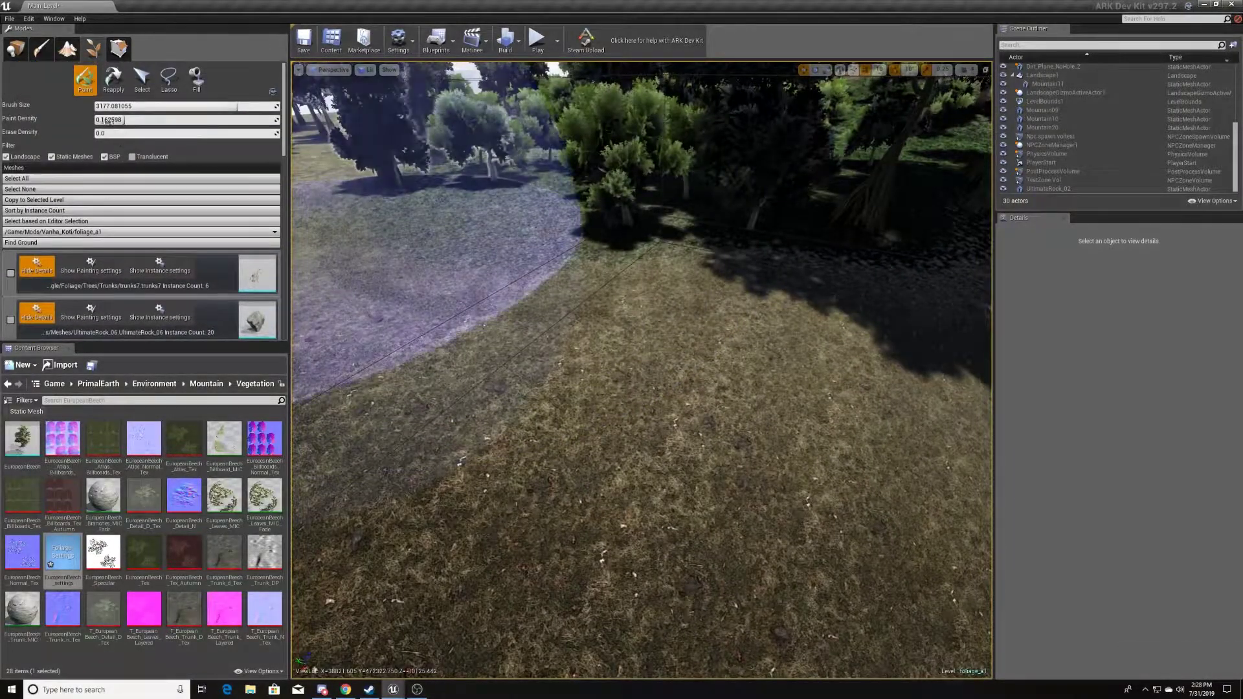
left_click_drag(98, 120, 78, 120)
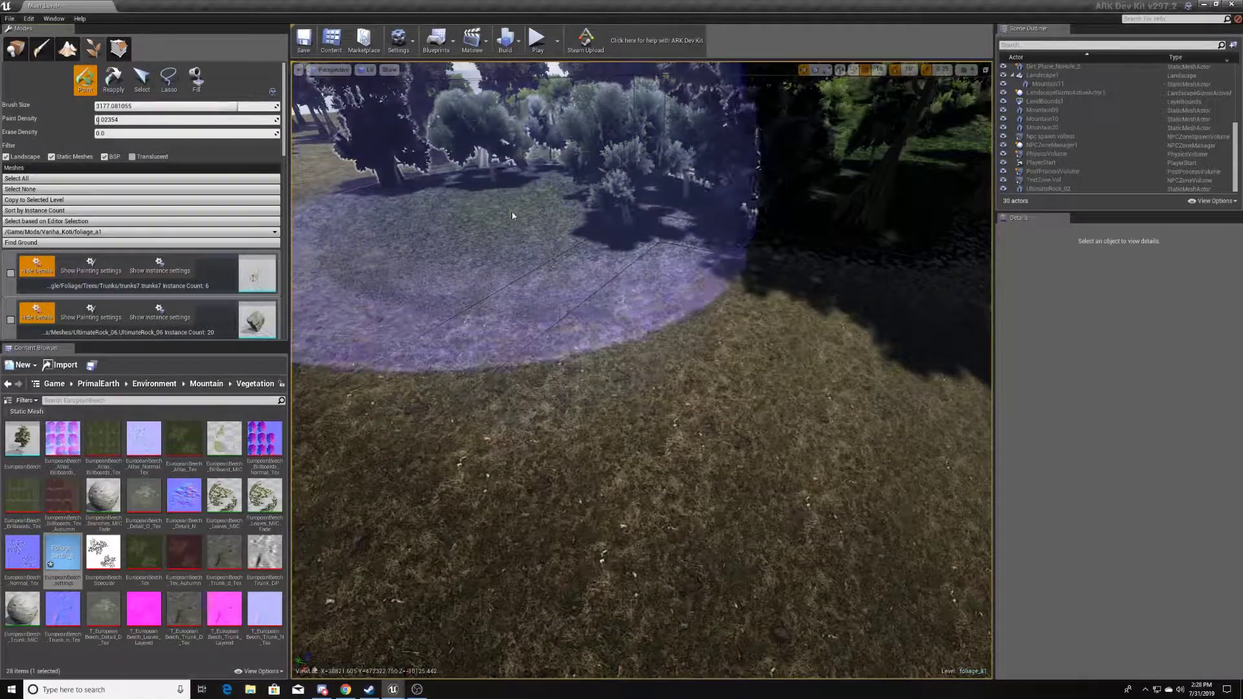
mouse_move(512, 215)
right_mouse_down()
mouse_move(621, 279)
mouse_move(686, 285)
right_mouse_up()
key("s")
key("w")
mouse_move(841, 249)
right_mouse_down()
mouse_move(906, 256)
mouse_move(887, 220)
mouse_move(900, 214)
right_mouse_up()
right_click_drag(801, 237, 725, 246)
Deactivate the pebbles and make Large_Bushe_SM and Dypsis_palm1 the only active meshes
scroll(120, 316, "down", 8)
scroll(119, 316, "down", 3)
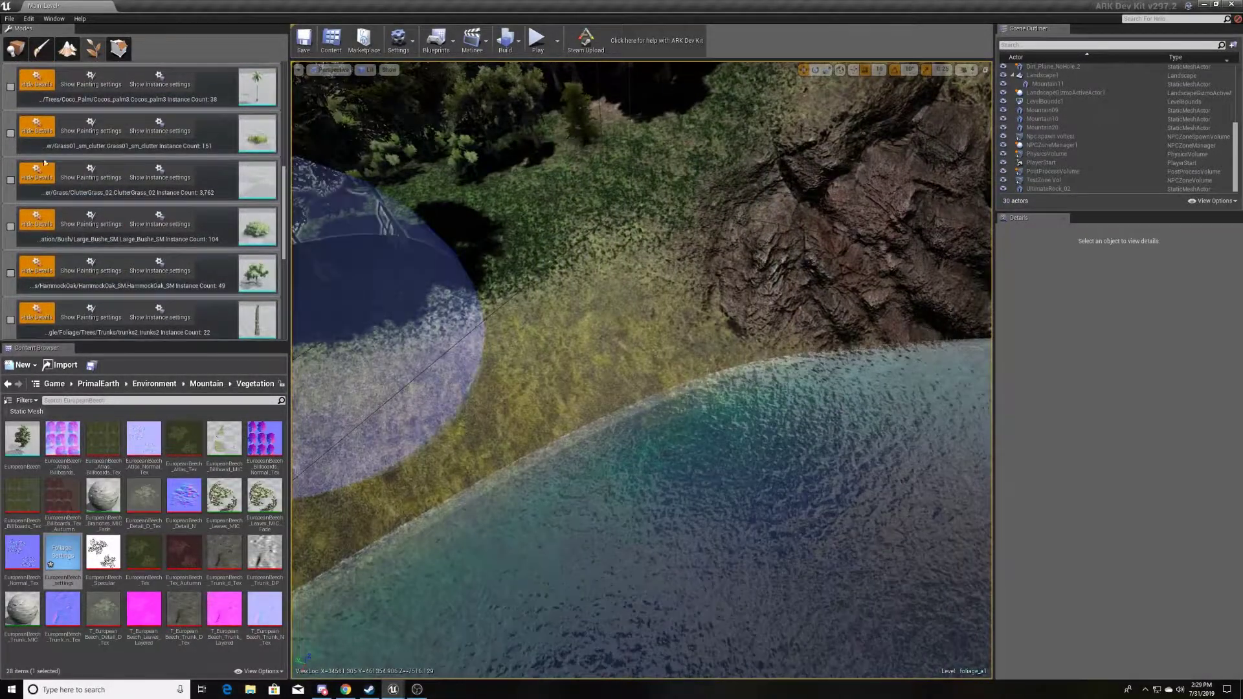
left_click(11, 225)
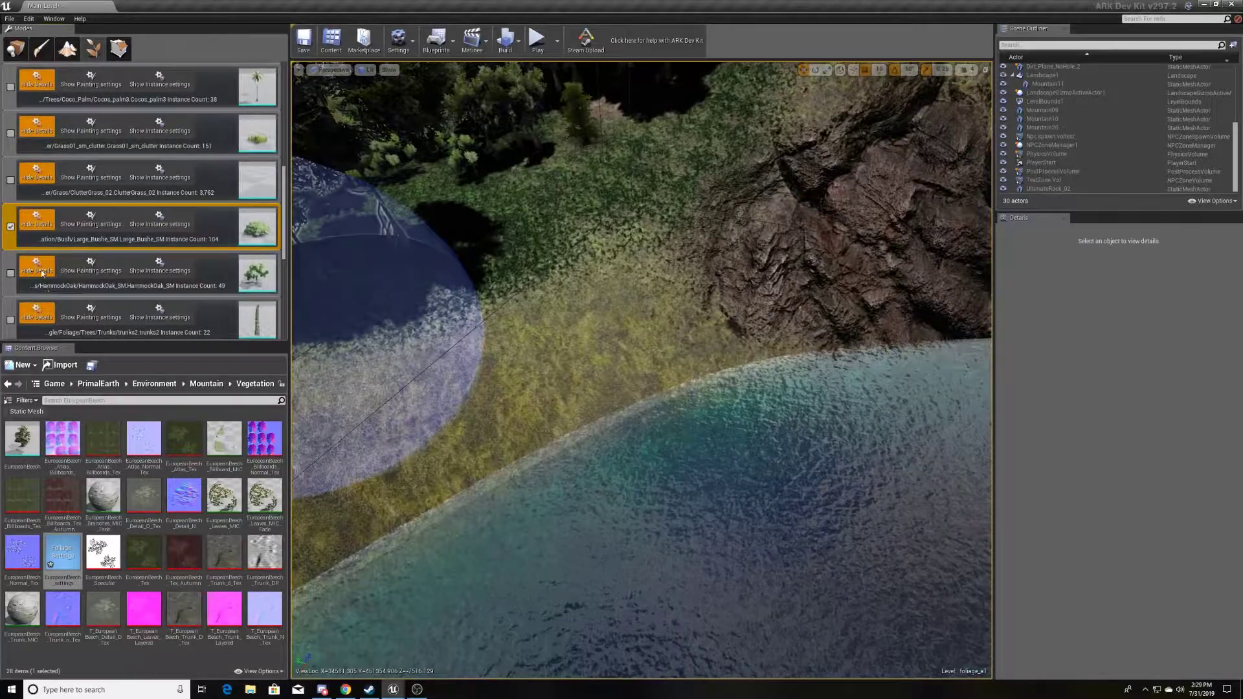
scroll(60, 257, "up", 4)
scroll(60, 255, "up", 5)
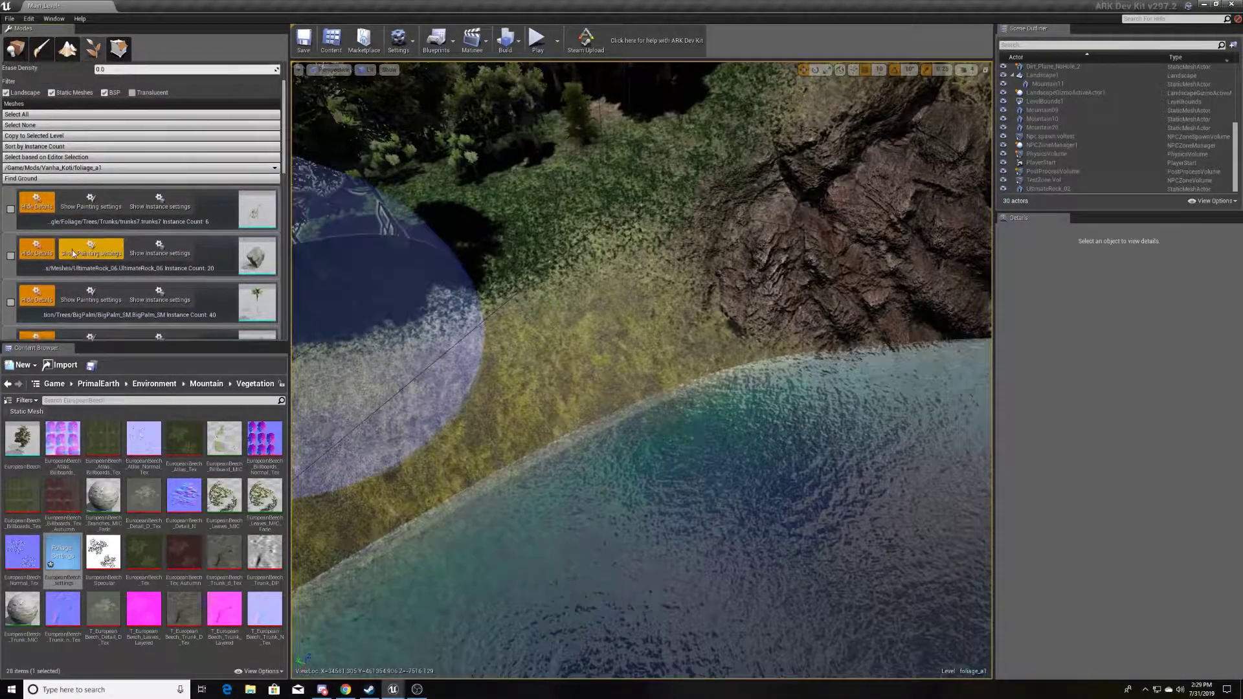
scroll(72, 249, "down", 10)
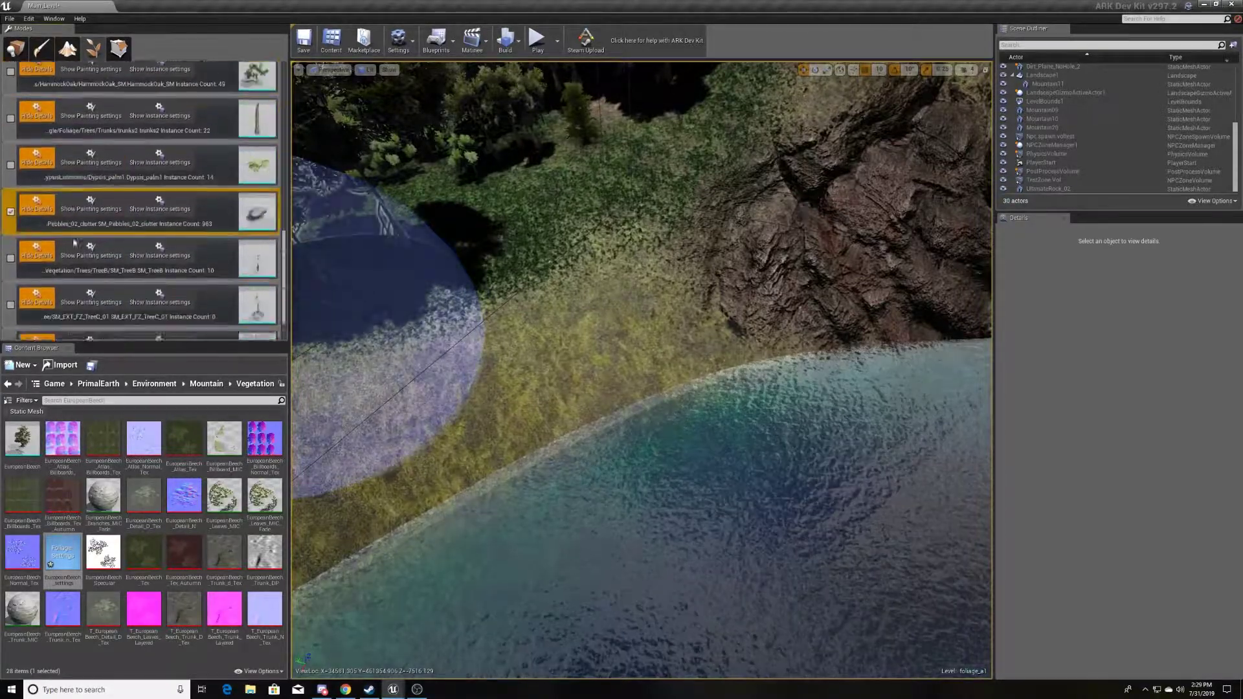
scroll(65, 240, "up", 2)
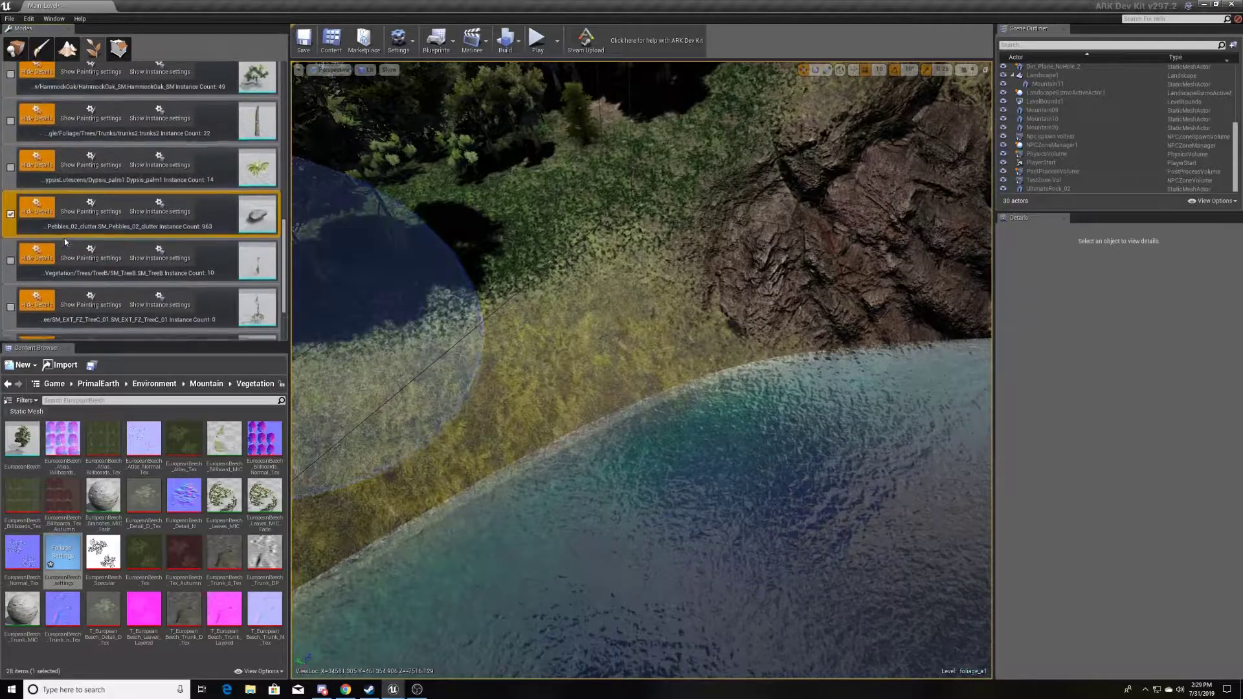
left_click(10, 174)
left_click(10, 221)
Scatter the large bushes and small palms sparsely across the forest and the grassy slopes above the beach
mouse_move(627, 268)
right_mouse_down()
mouse_move(673, 323)
mouse_move(629, 270)
mouse_move(526, 321)
right_mouse_up()
right_click_drag(672, 116, 622, 130)
right_click_drag(615, 184, 609, 193)
mouse_move(515, 243)
right_mouse_down()
mouse_move(482, 165)
mouse_move(587, 397)
right_mouse_up()
right_click_drag(439, 333, 893, 112)
mouse_move(635, 194)
right_mouse_down()
mouse_move(635, 314)
mouse_move(612, 276)
mouse_move(638, 305)
right_mouse_up()
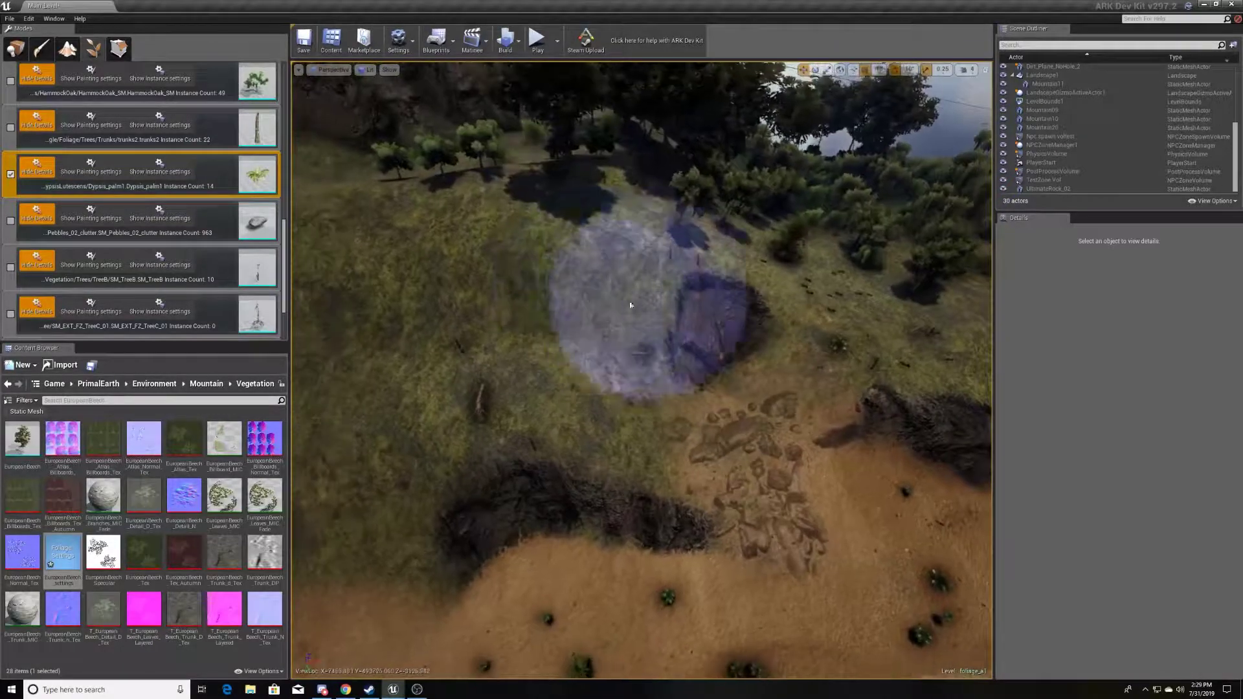
right_click_drag(440, 311, 569, 285)
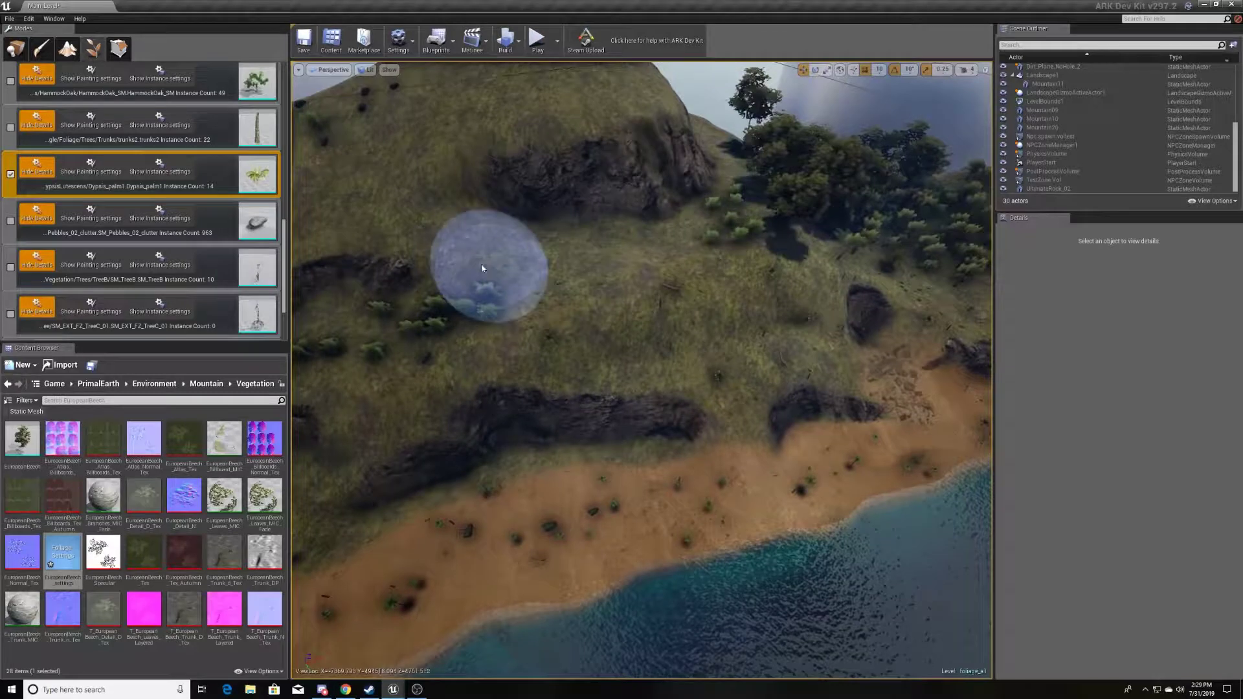
Try trunks2 and then ClutterGrass_02 as the active mesh instead of the bushes and palms
scroll(78, 246, "up", 3)
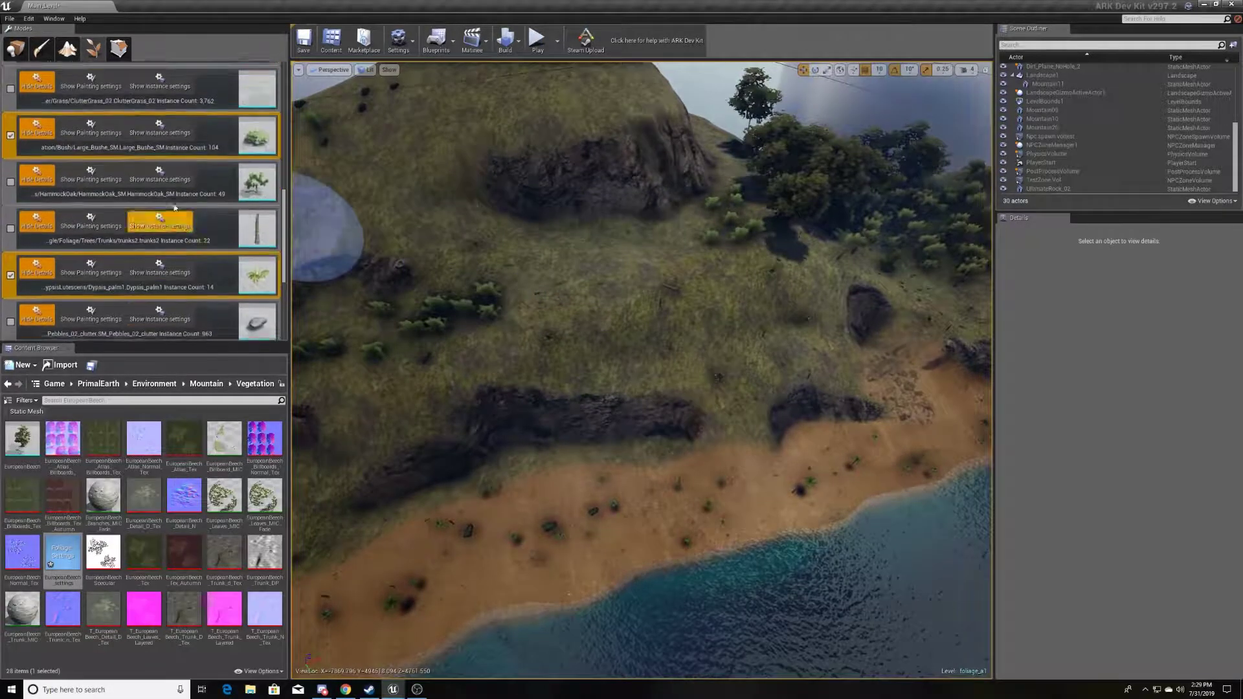
left_click(14, 253)
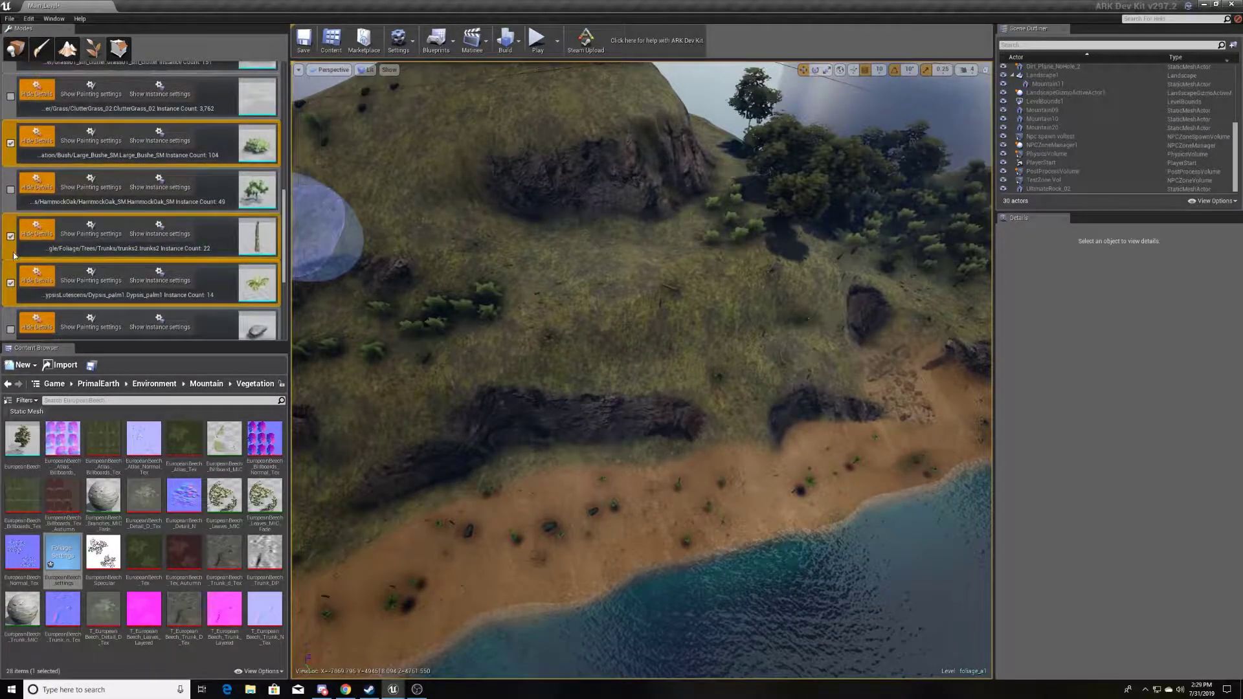
left_click(11, 144)
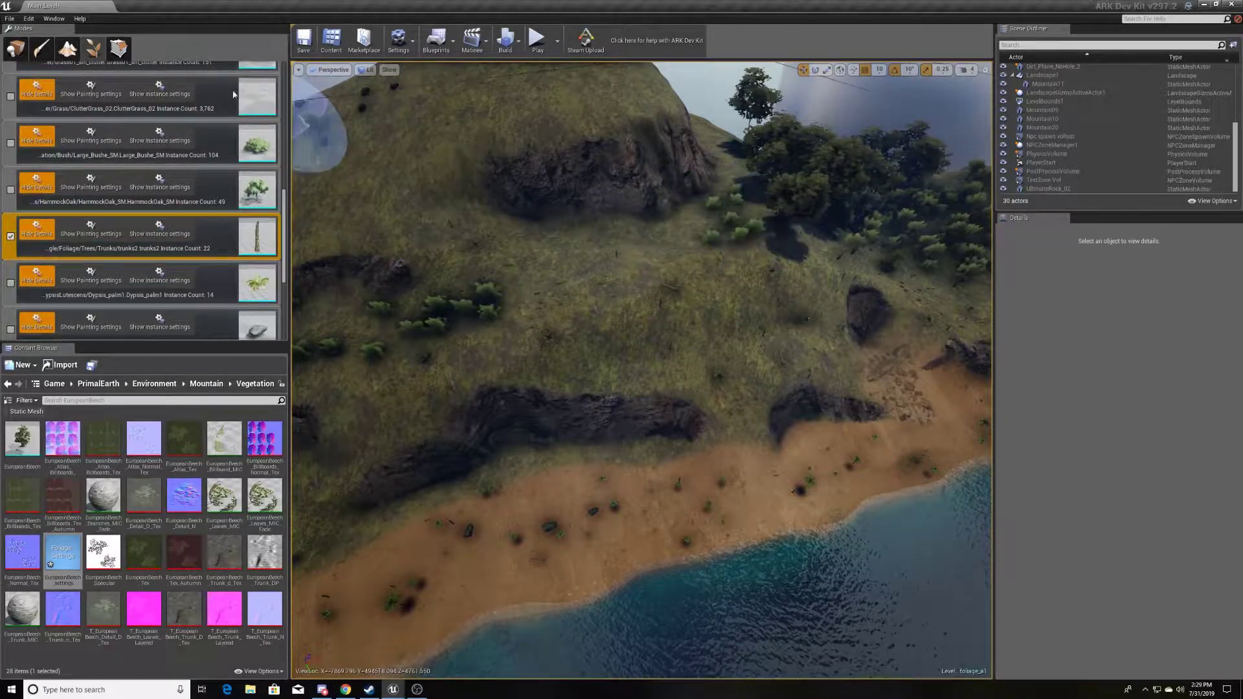
scroll(29, 238, "up", 4)
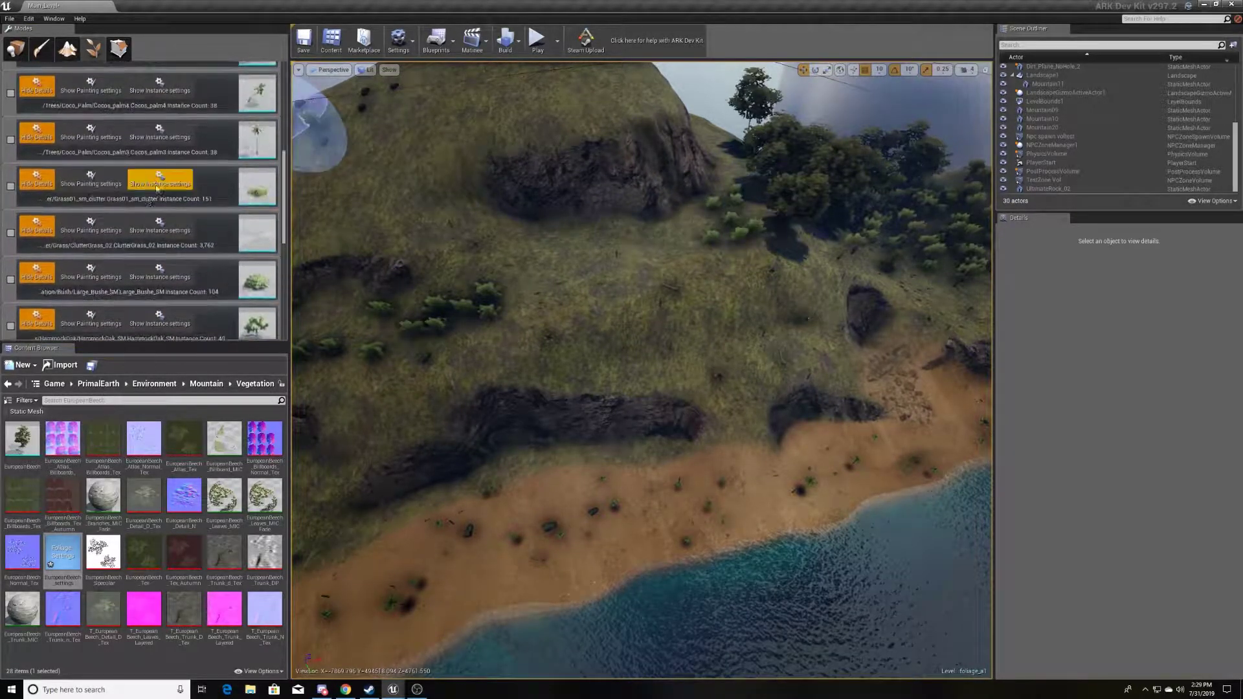
left_click(11, 239)
scroll(13, 259, "down", 2)
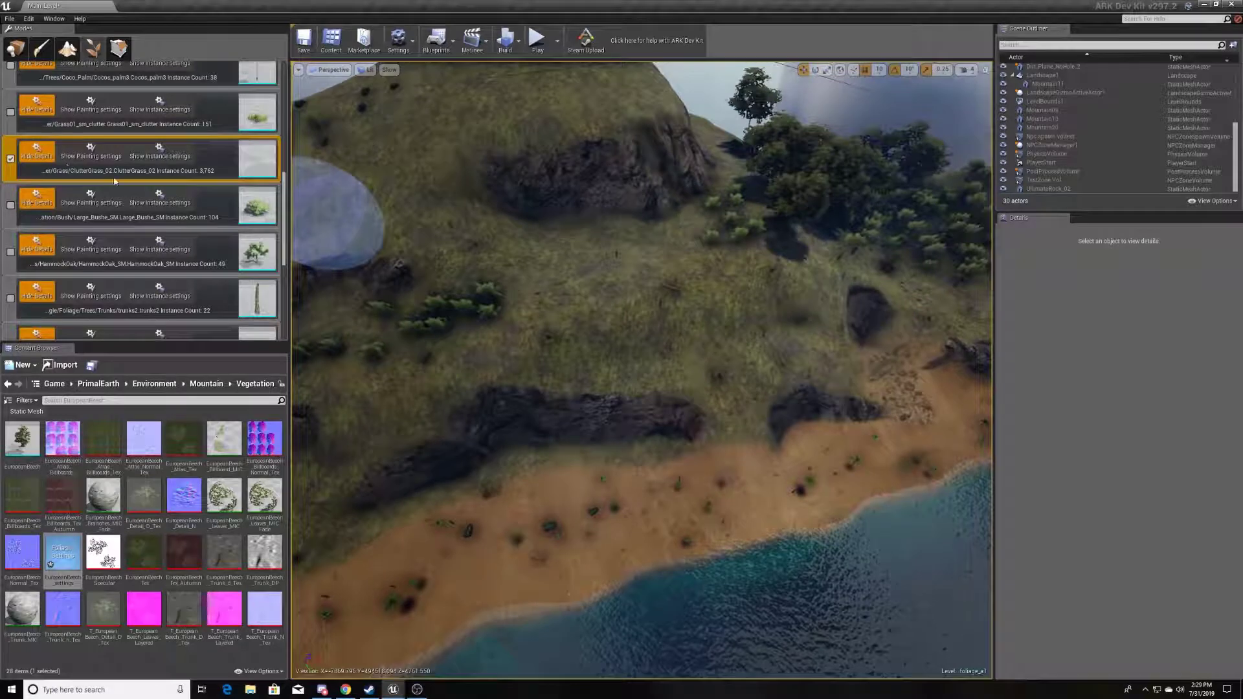
Make PondCypress_SM the active mesh and paint scattered trees over the grassy slopes between the cliffs and the beach
scroll(67, 166, "down", 8)
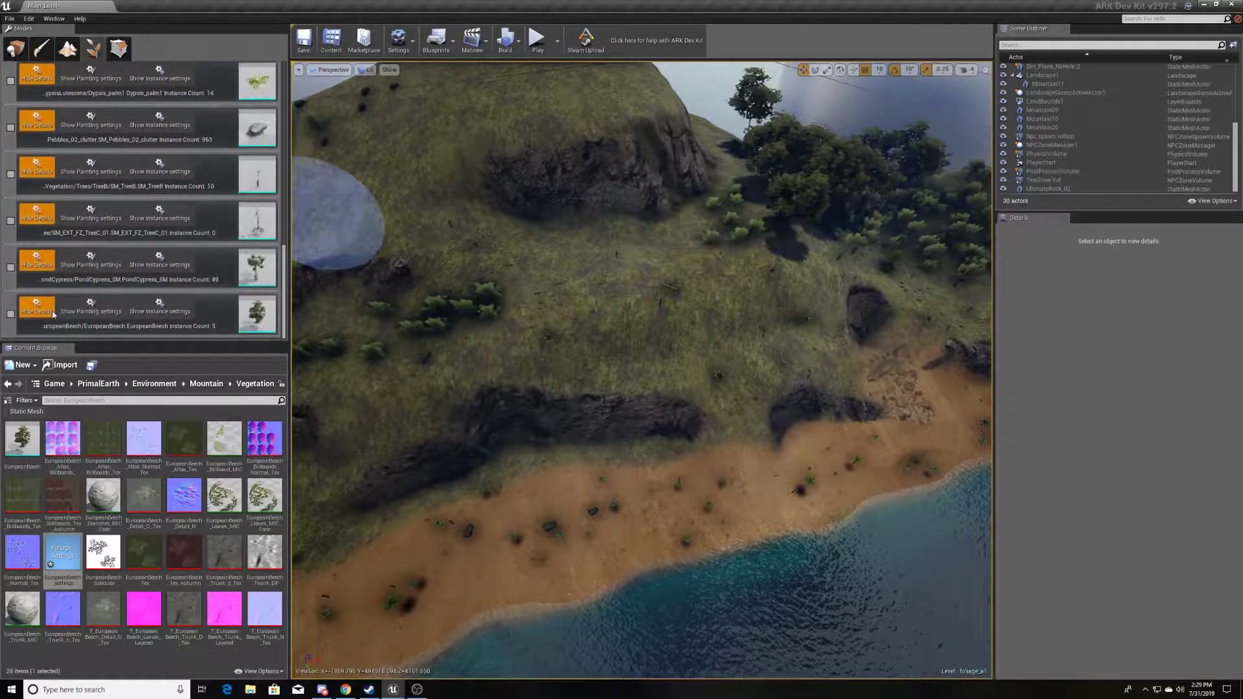
scroll(11, 265, "up", 5)
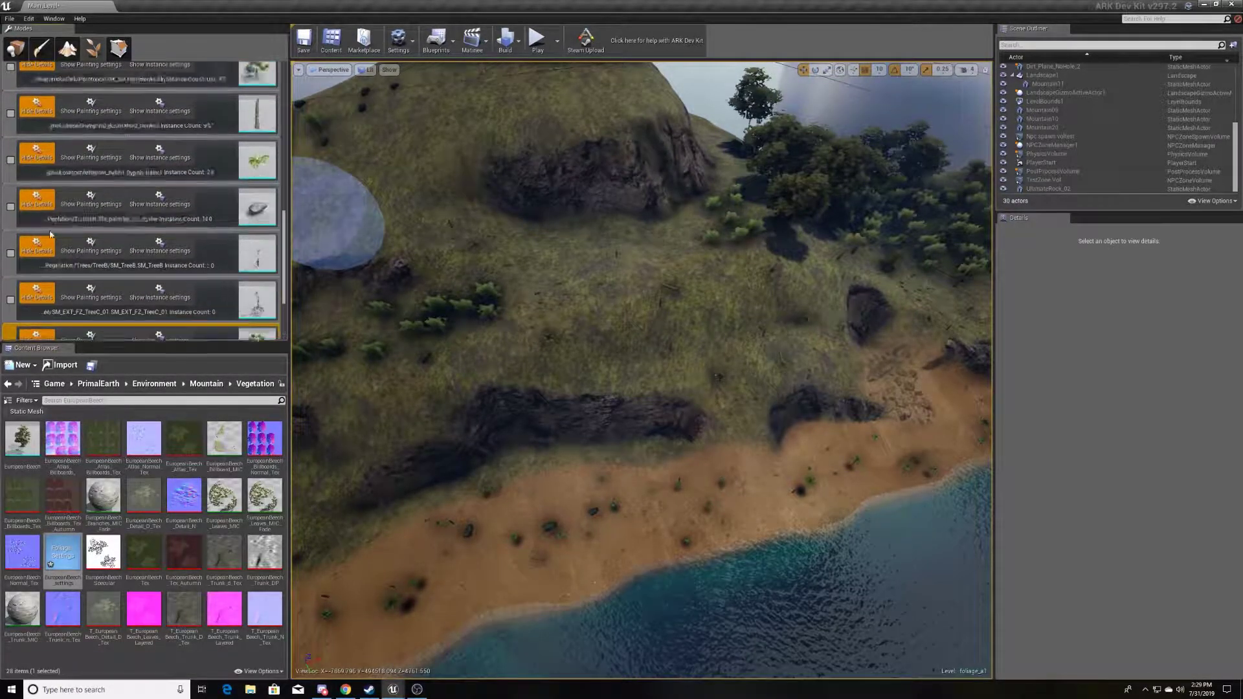
left_click(10, 237)
mouse_move(622, 291)
left_mouse_down()
mouse_move(505, 250)
mouse_move(710, 250)
mouse_move(673, 325)
mouse_move(694, 324)
mouse_move(705, 347)
mouse_move(633, 255)
mouse_move(458, 258)
mouse_move(422, 228)
left_mouse_up()
key("s")
right_click_drag(531, 278, 511, 229)
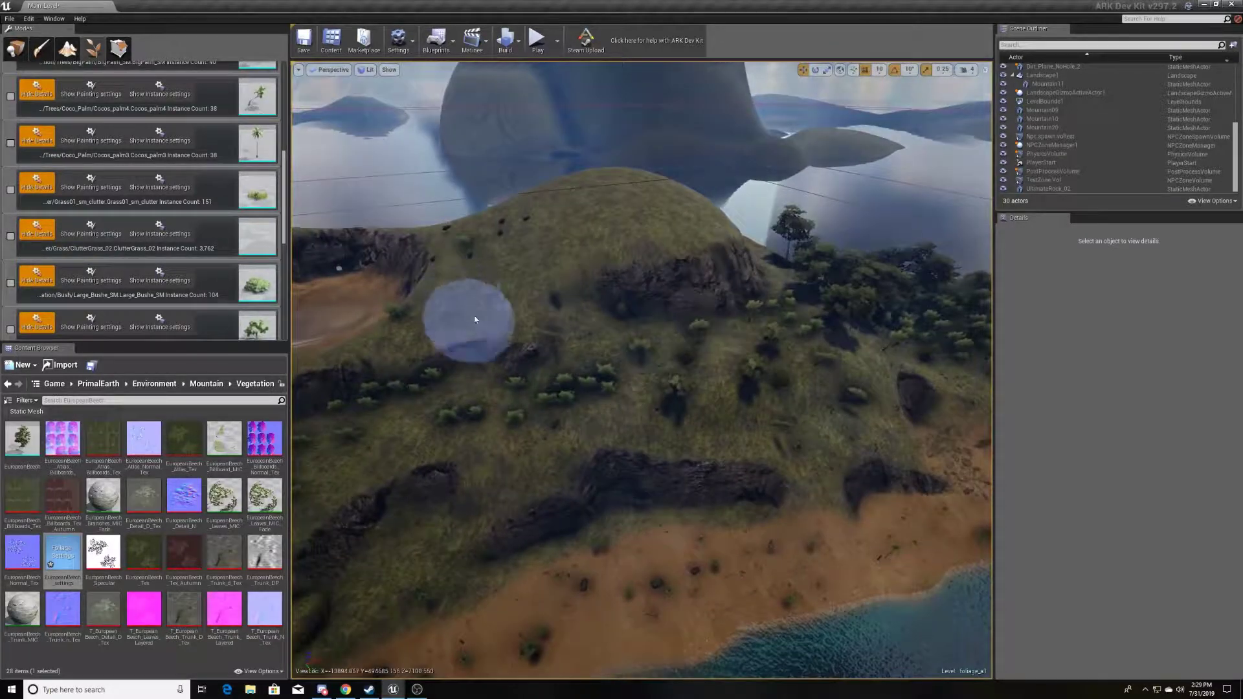
mouse_move(552, 438)
right_mouse_down()
mouse_move(680, 369)
mouse_move(499, 437)
right_mouse_up()
key("w")
Make SM_TreeB the only active mesh for the hillside above the beach
scroll(133, 244, "down", 8)
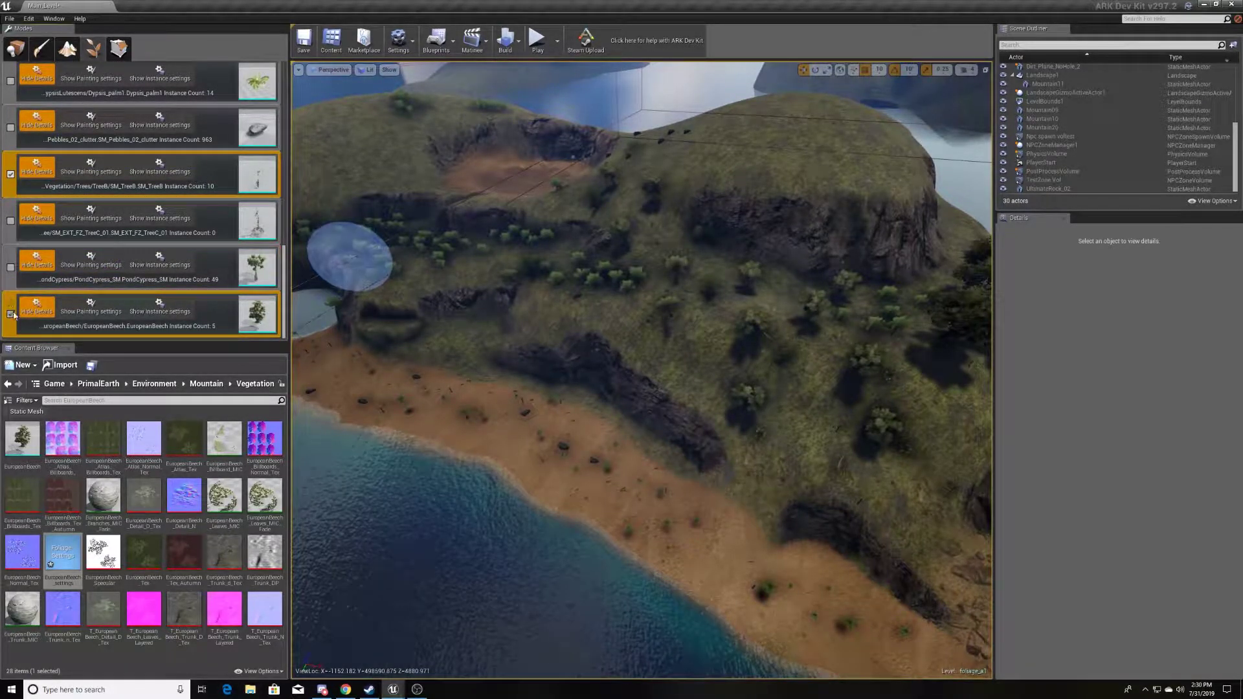
right_click_drag(678, 248, 823, 265)
key("s")
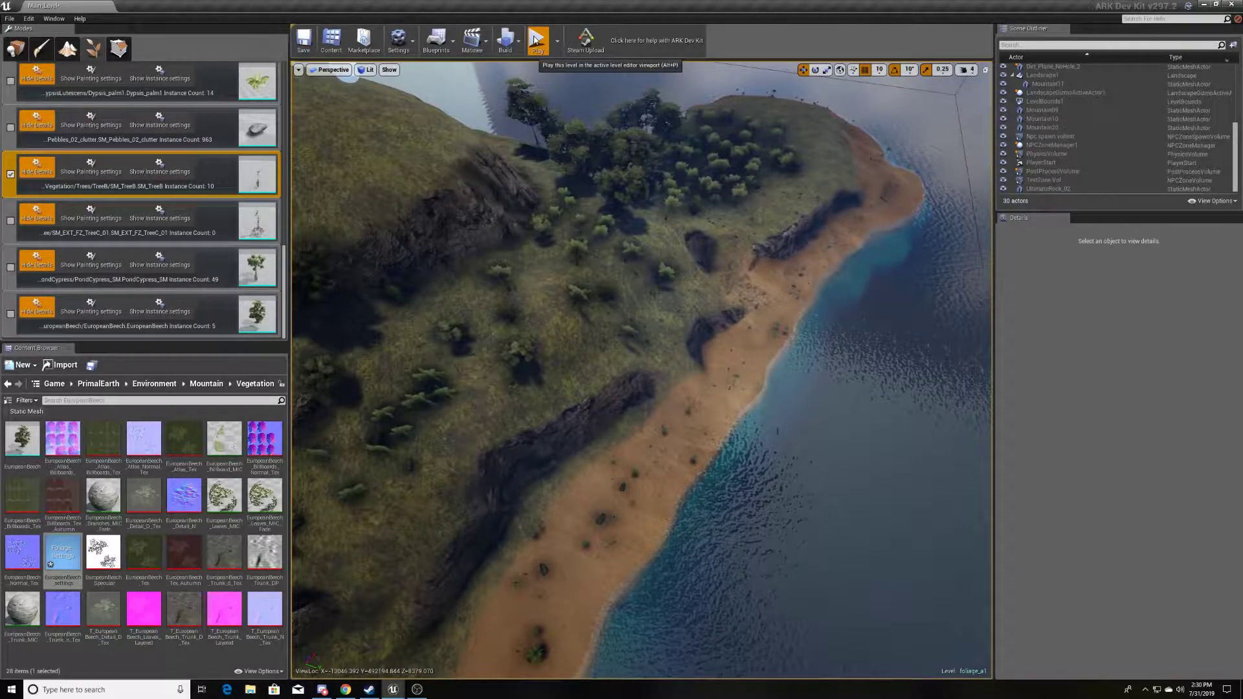
Play-test the level, harvest from the forest plants, walk through the trees to check the foliage, and end the test
left_click(536, 41)
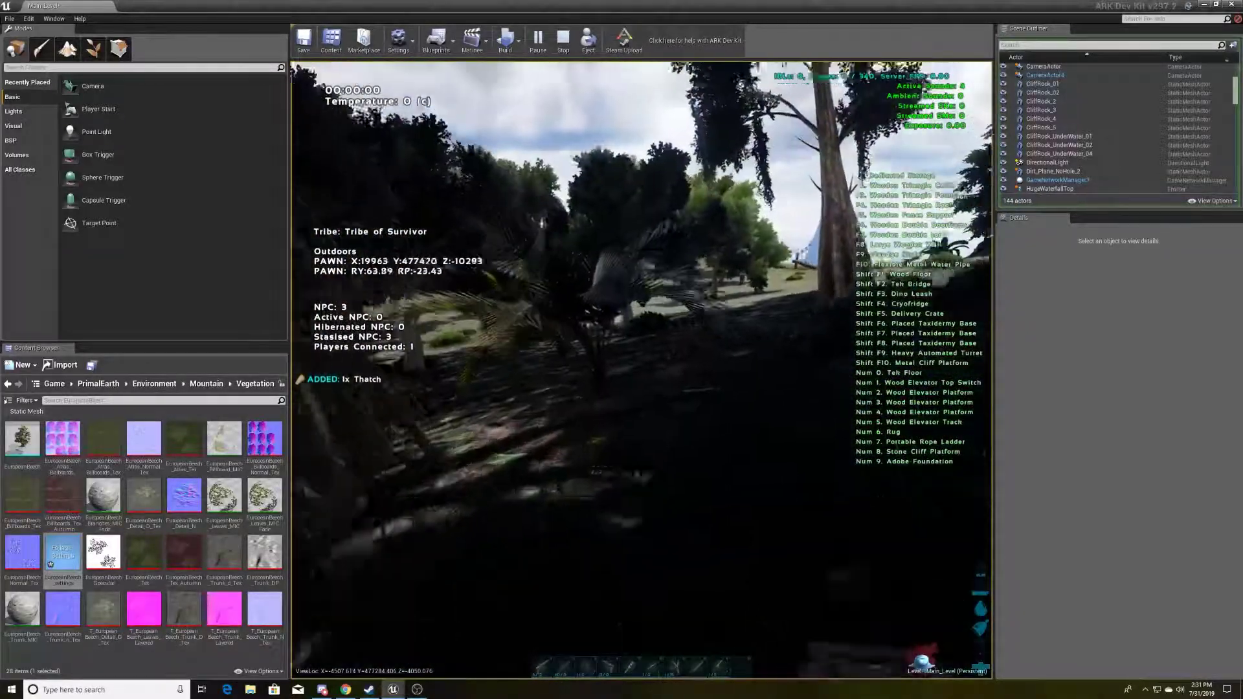
key("w")
key("e")
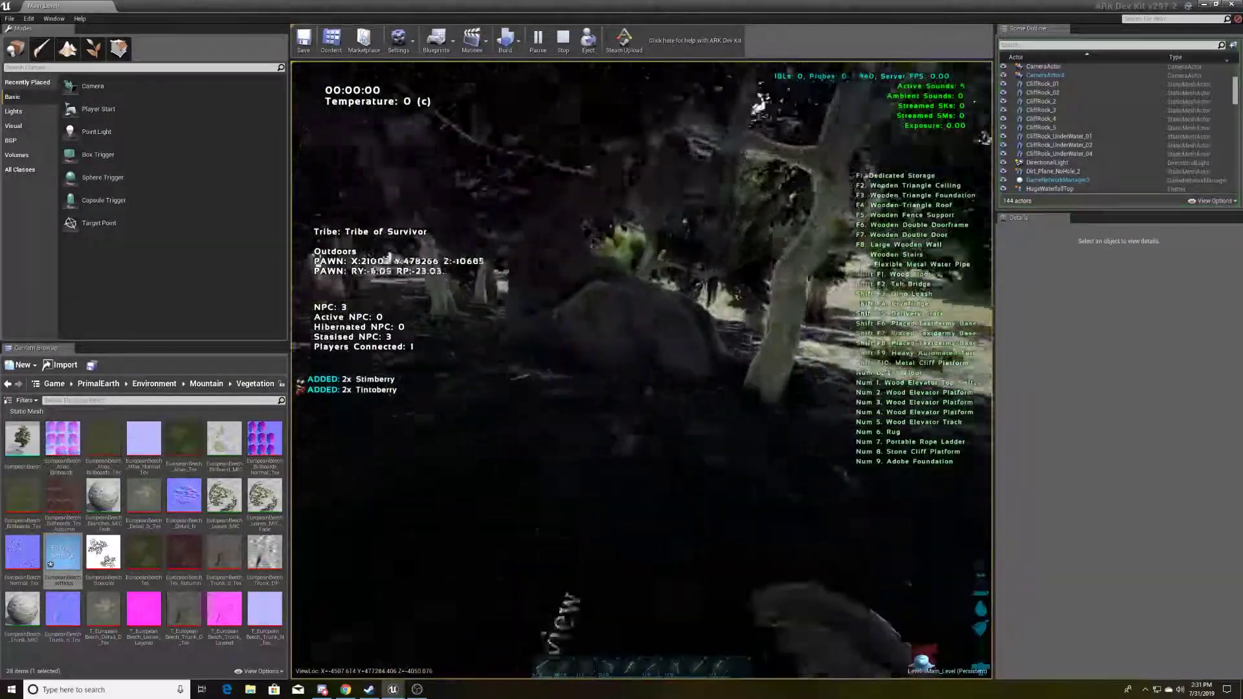
key("w")
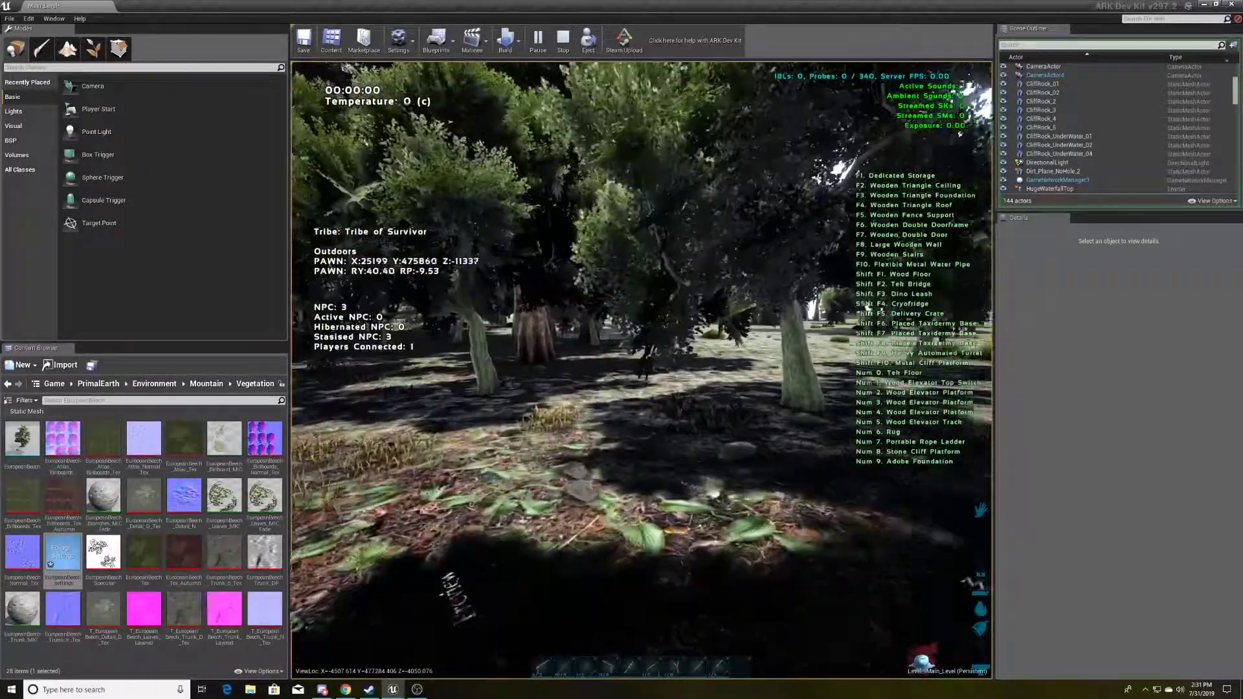
key("w")
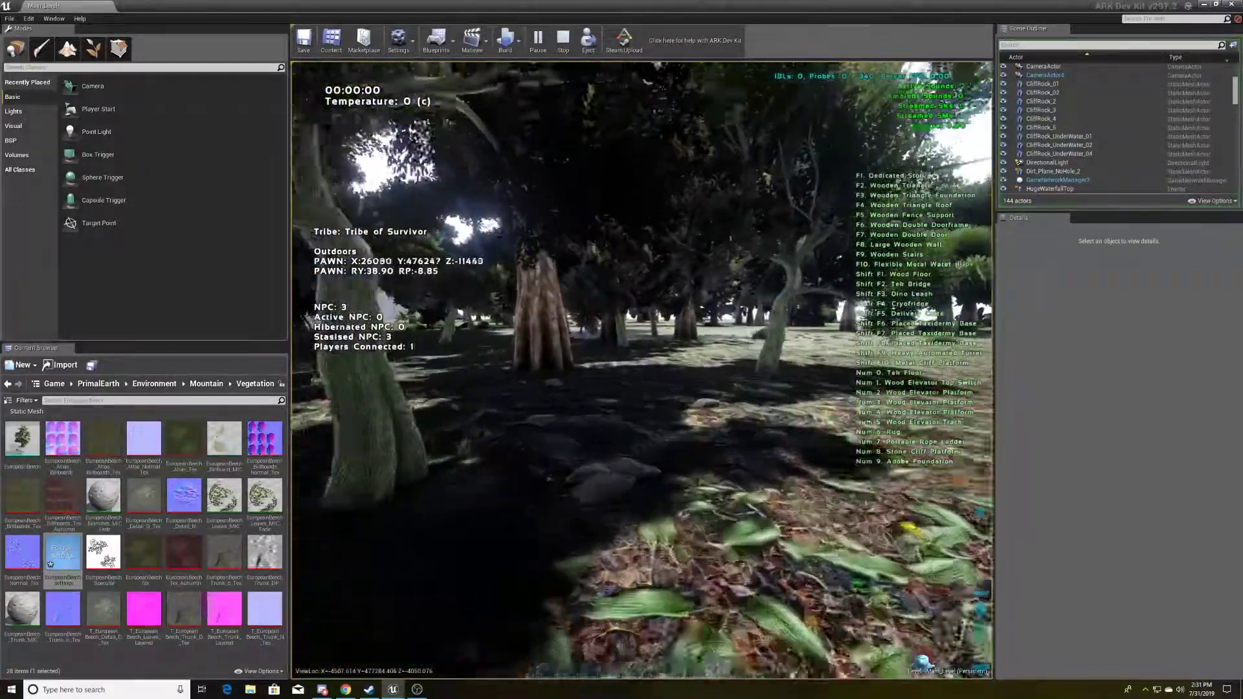
key("w")
key("w")
key("w")
key("w")
key("w")
key("w")
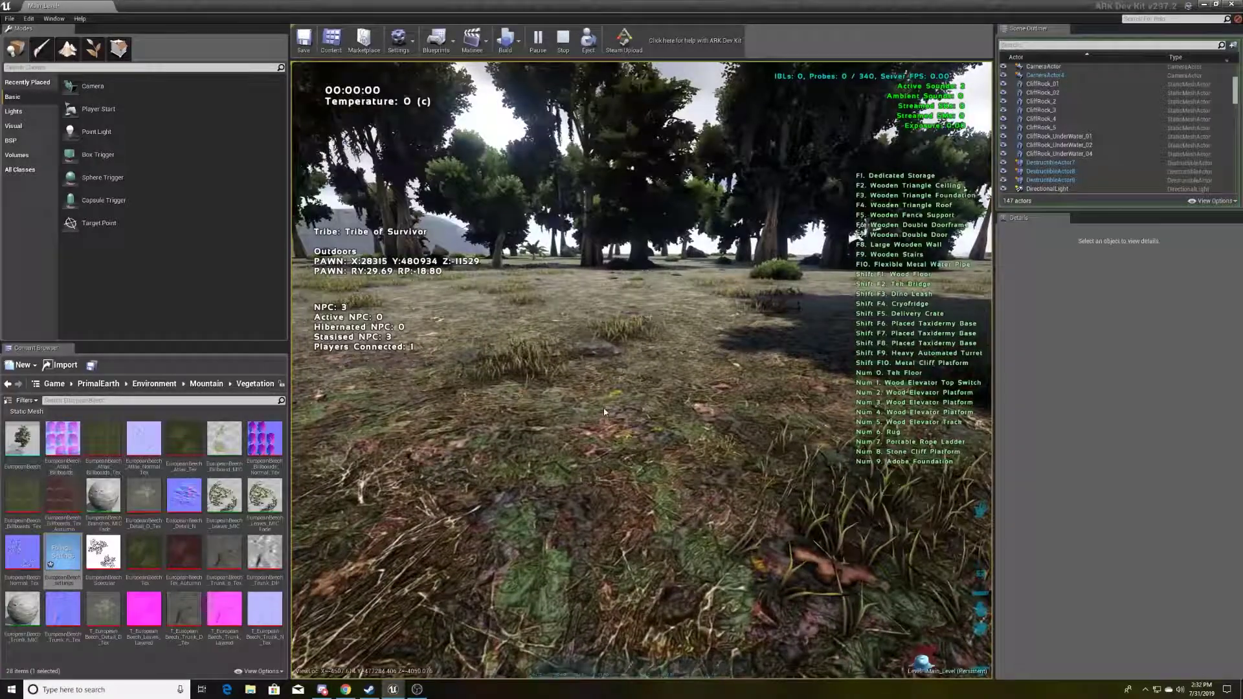
key("Escape")
Examine the painted forest, grassy hilltop and beach from above in the editor view
key("s")
right_click_drag(595, 298, 764, 297)
key("w")
key("s")
key("w")
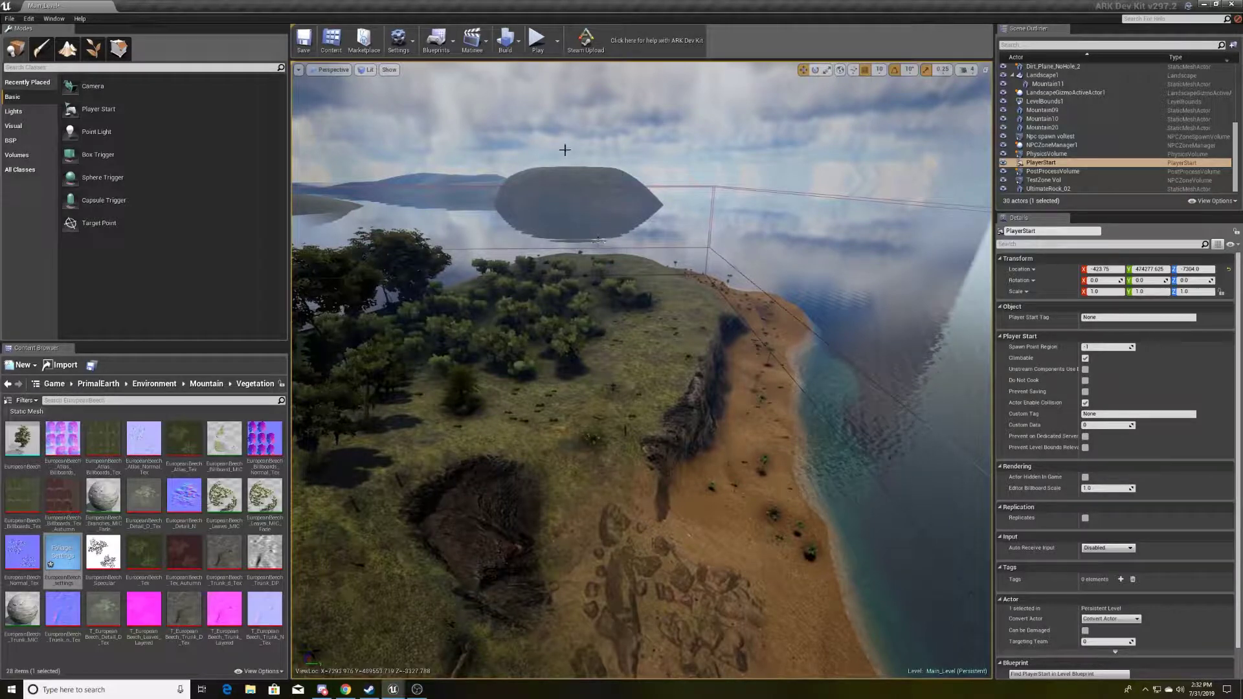
key("w")
mouse_move(647, 362)
right_mouse_down()
mouse_move(505, 414)
mouse_move(602, 356)
mouse_move(625, 366)
right_mouse_up()
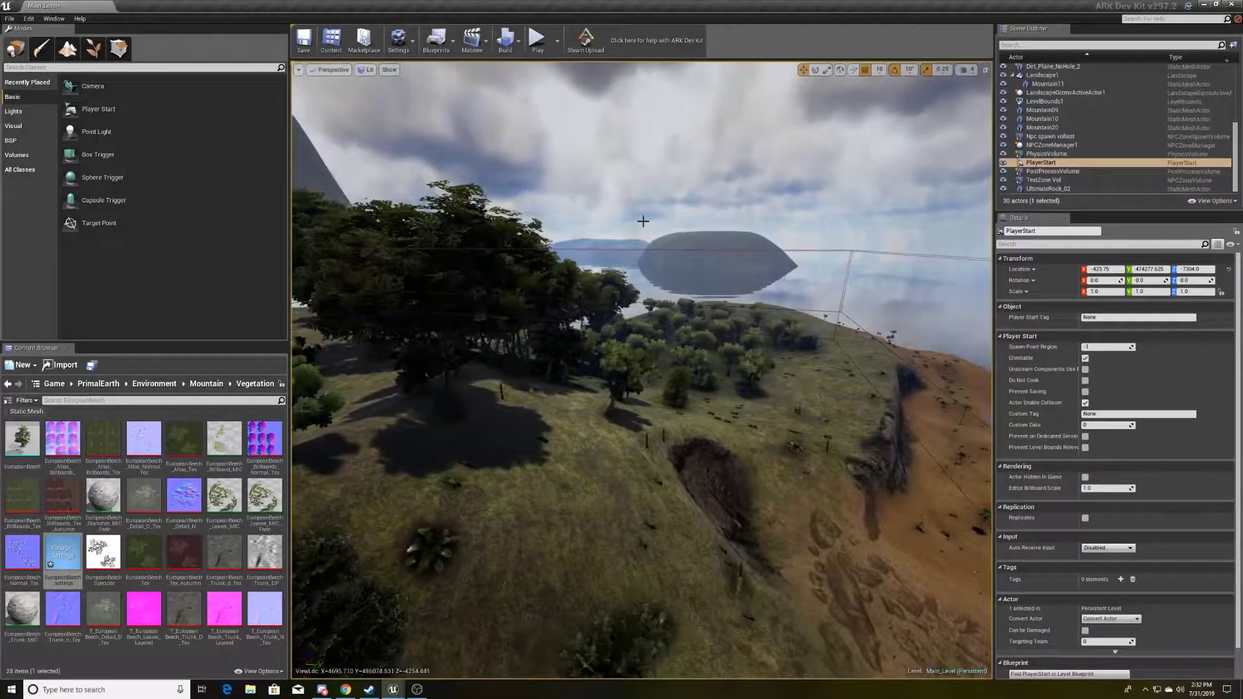